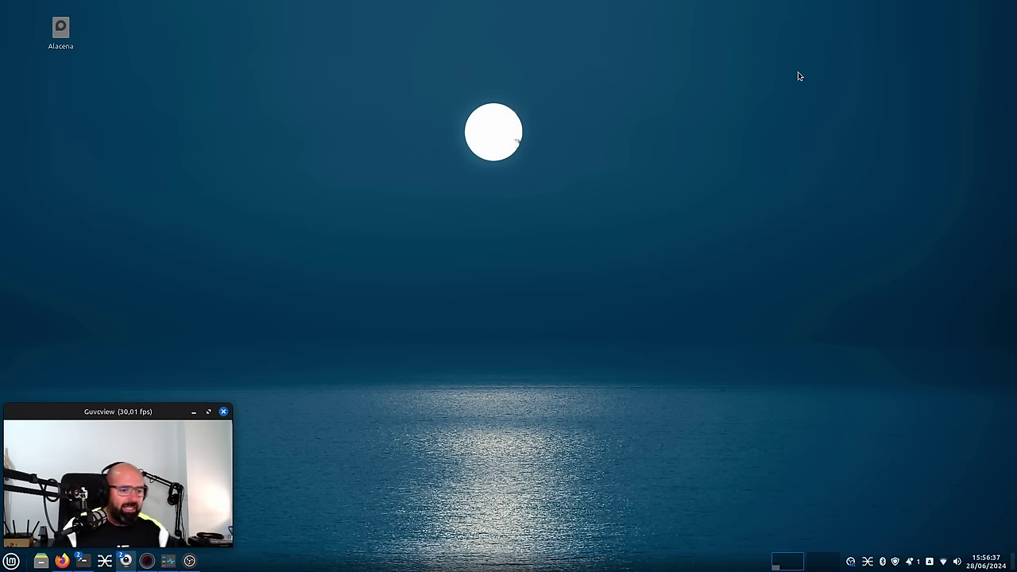
Look over the home folder's contents in the file manager and minimise its window.
left_click(41, 560)
left_click_drag(338, 84, 590, 58)
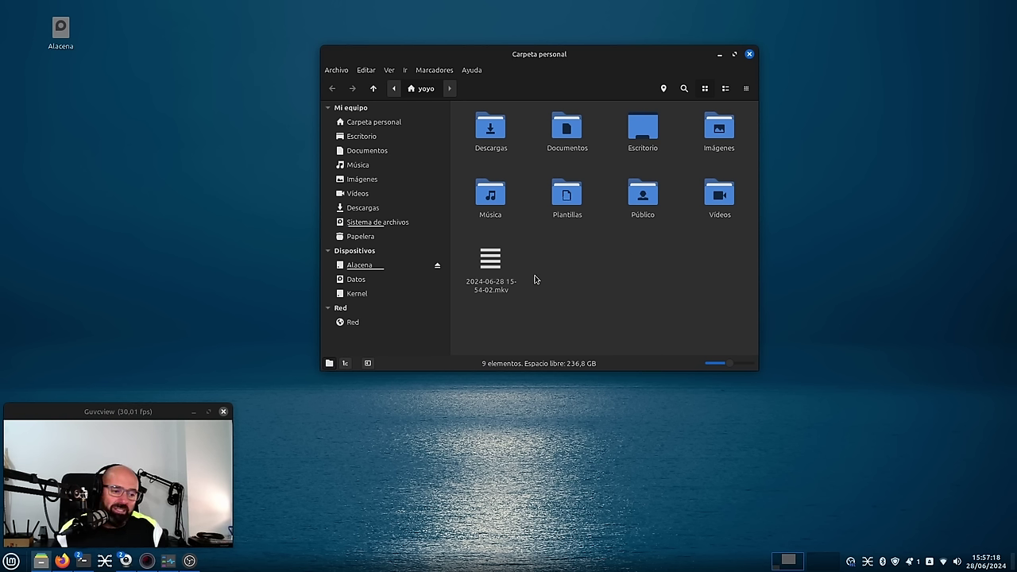
left_click(719, 54)
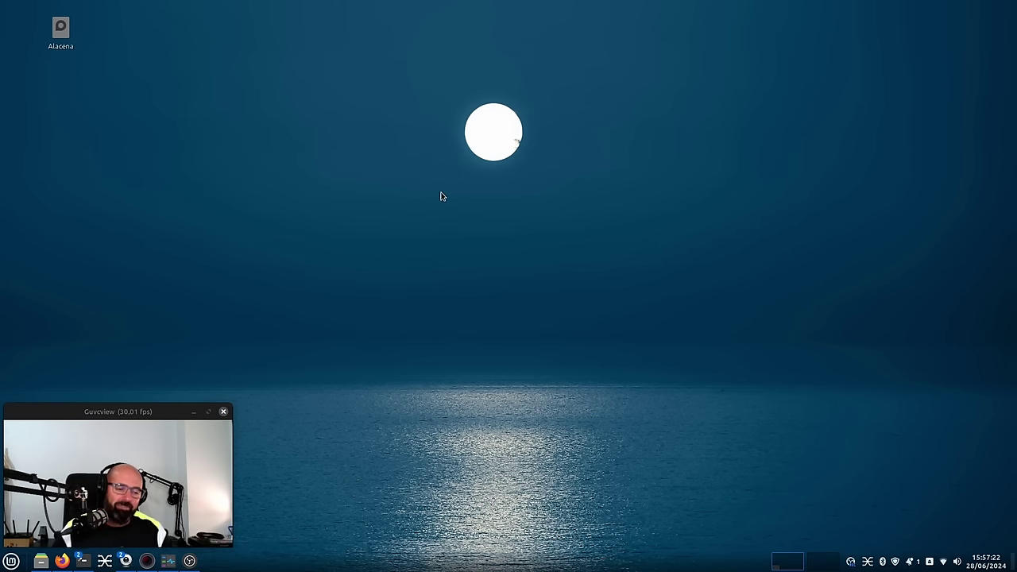
Switch to Firefox and review the Linux Mint mirror list, the NLUUG testing ISO directory and the Flathub home page.
left_click(61, 562)
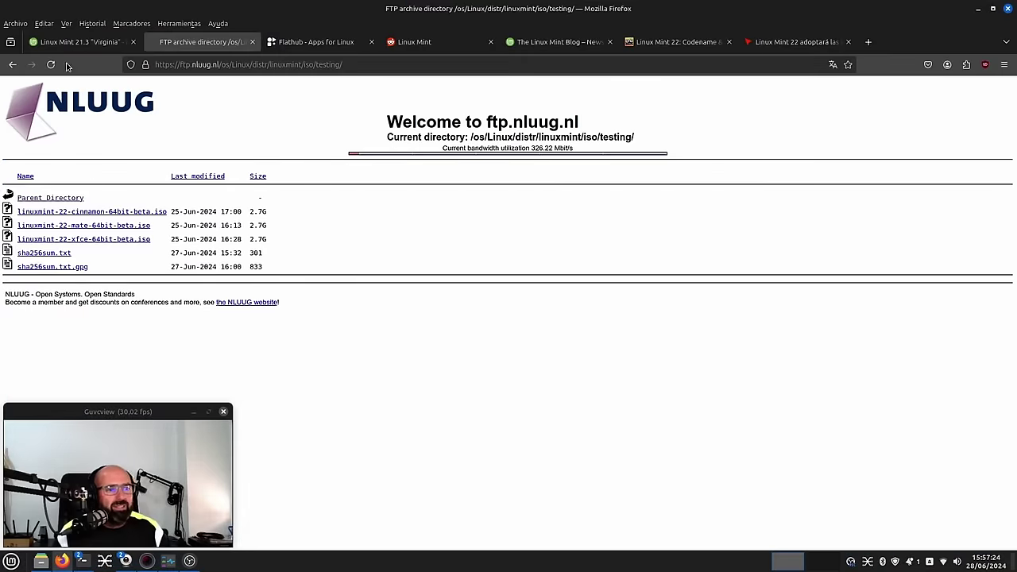
left_click(80, 41)
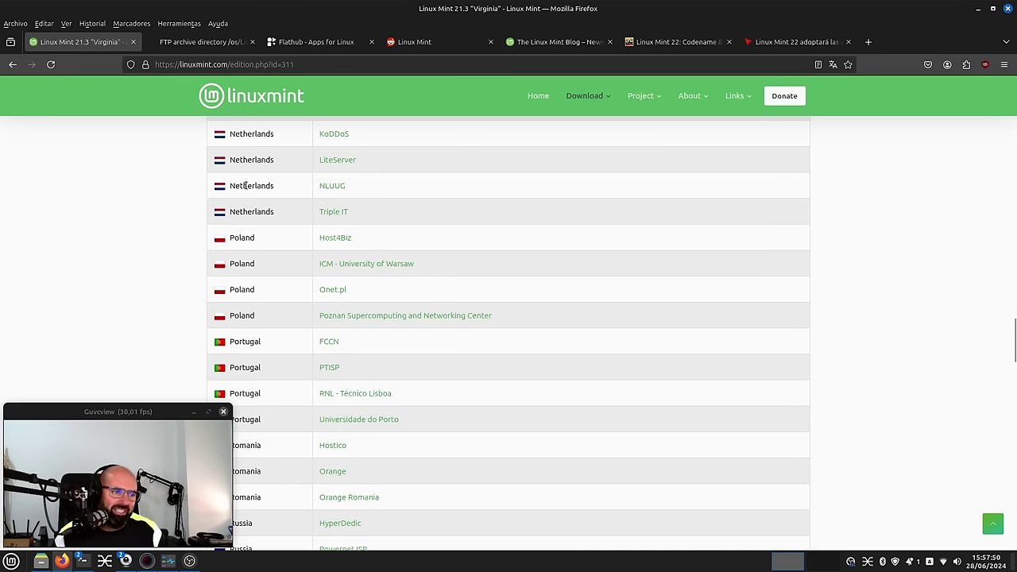
left_click(187, 44)
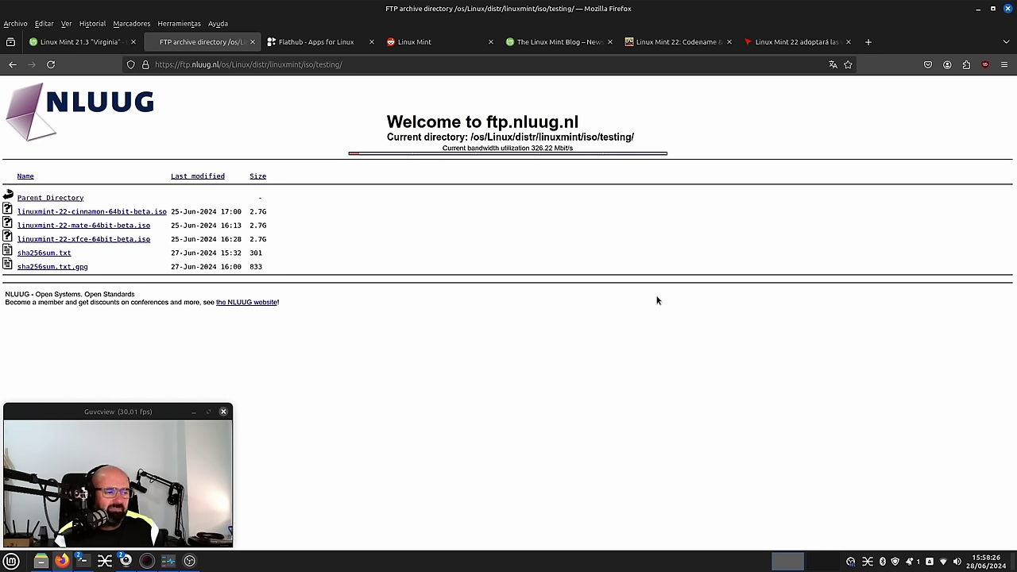
left_click(85, 44)
left_click(317, 41)
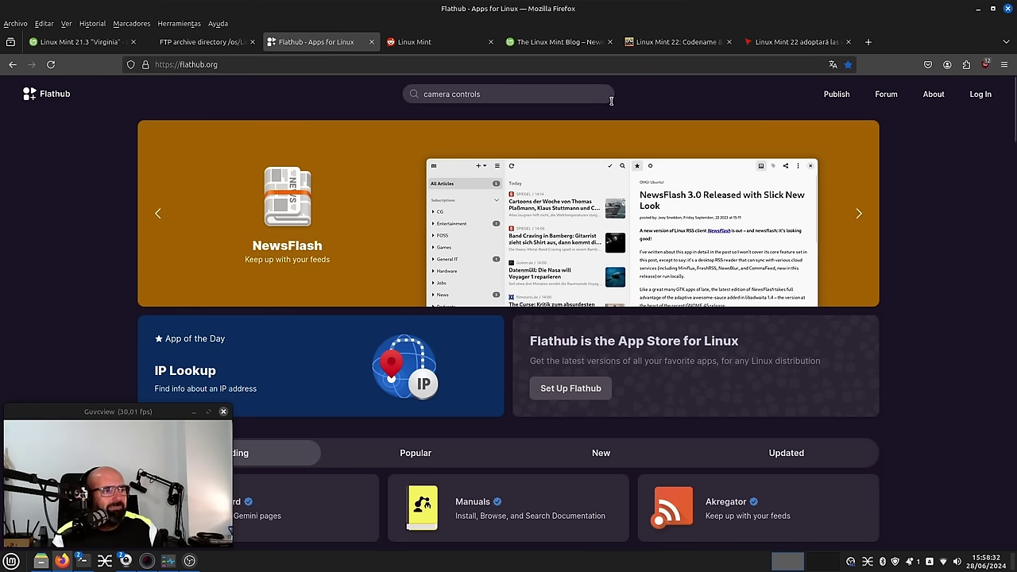
left_click(977, 8)
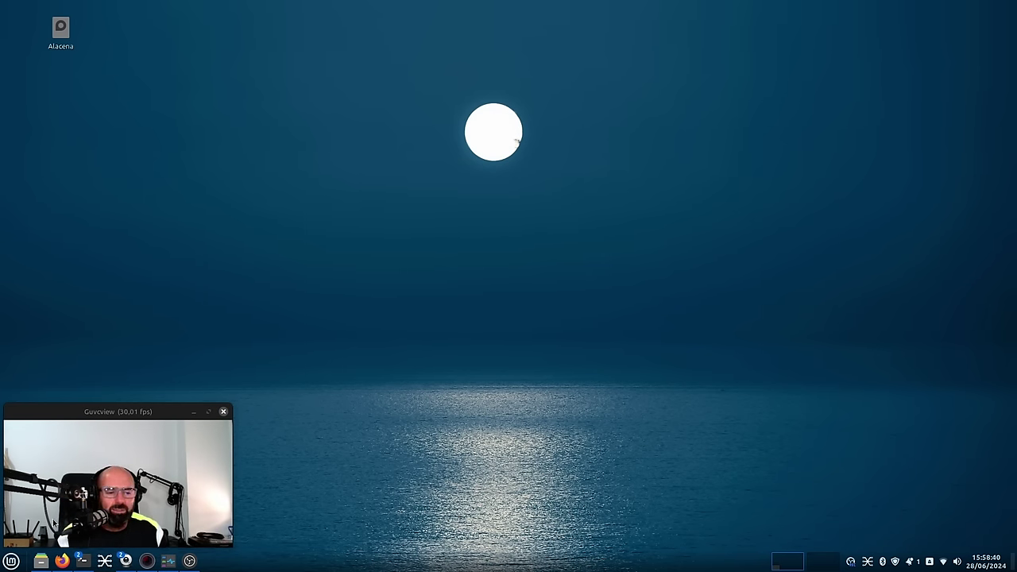
Move the webcam preview window to the opposite lower corner of the desktop, clear of the application menu.
left_click(11, 561)
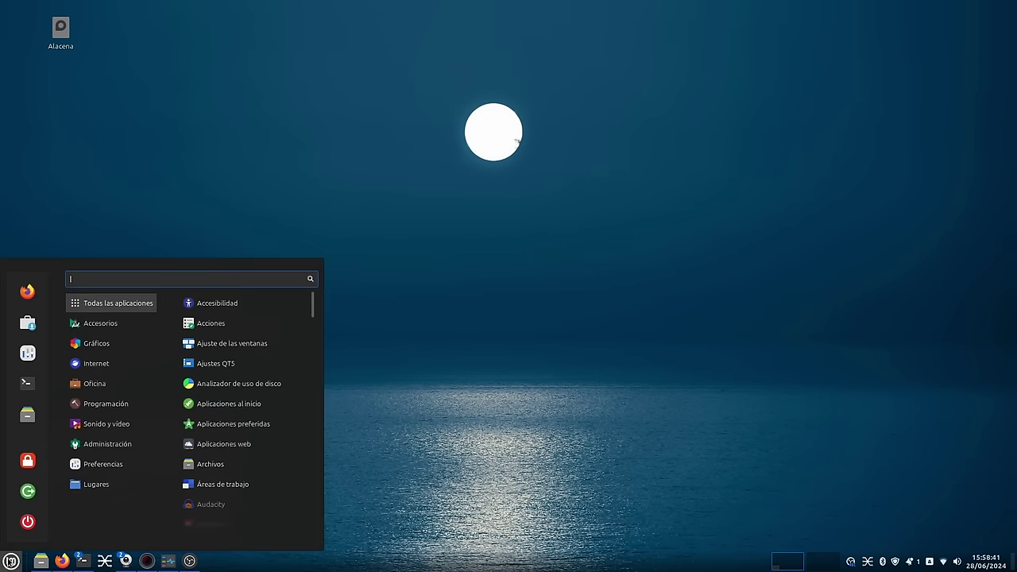
left_click(415, 152)
left_click_drag(101, 411, 873, 412)
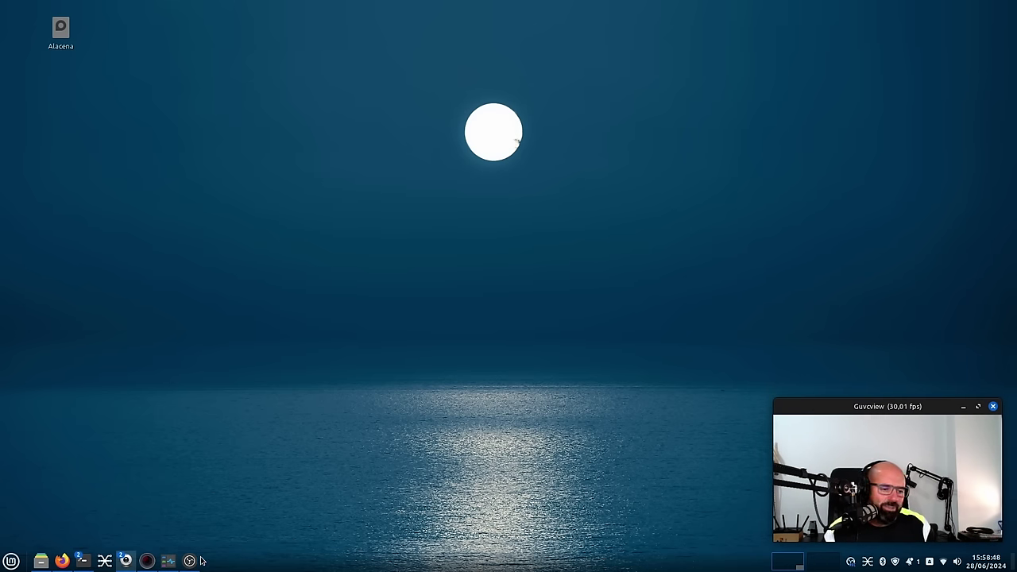
Flip the webcam image horizontally in the Guvcview video controls and minimise the settings window.
mouse_move(147, 561)
left_click(80, 509)
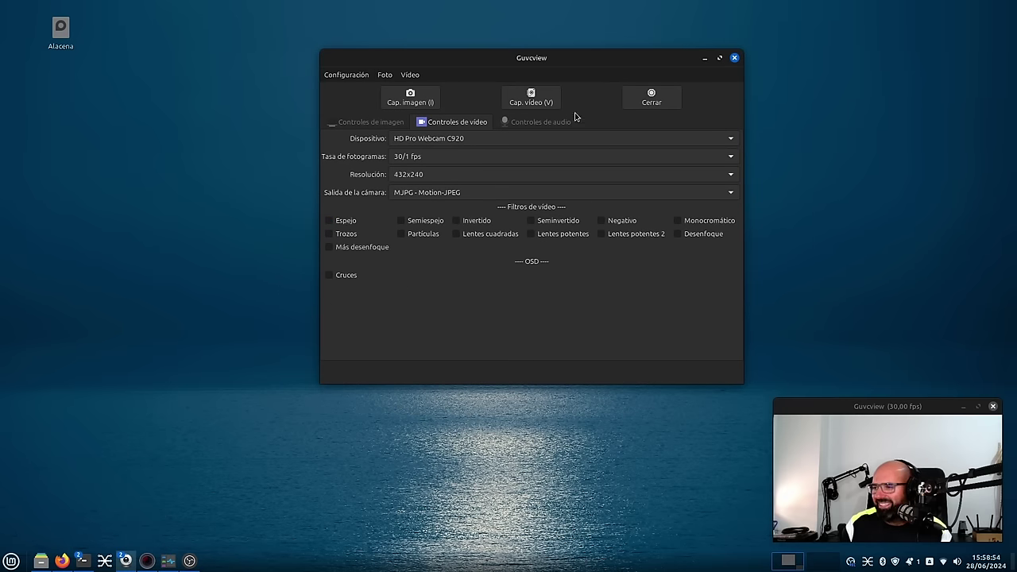
left_click(705, 58)
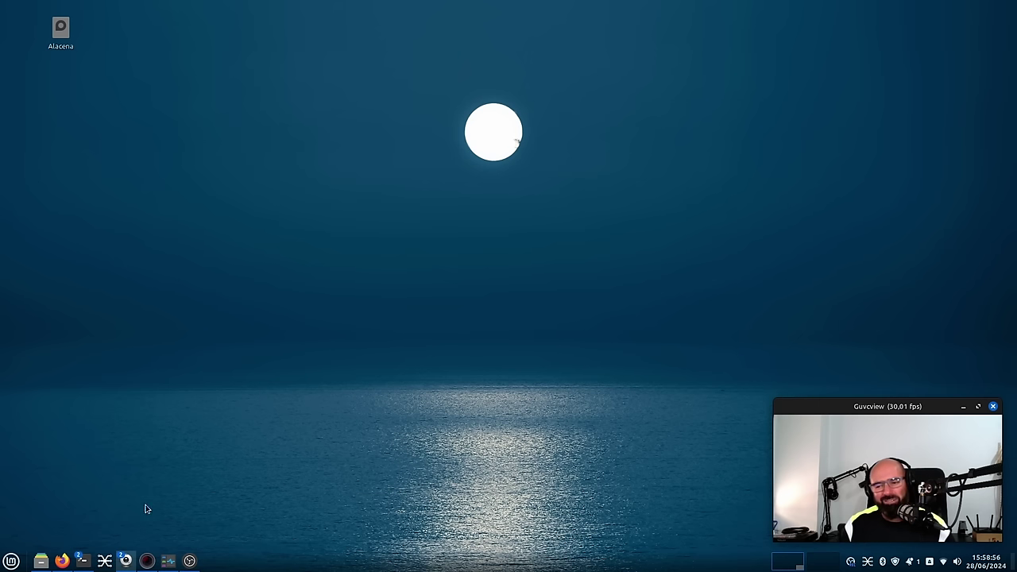
Examine the applications listed under Programación, Internet, Sonido y vídeo, Administración and Preferencias in the application menu.
left_click(10, 561)
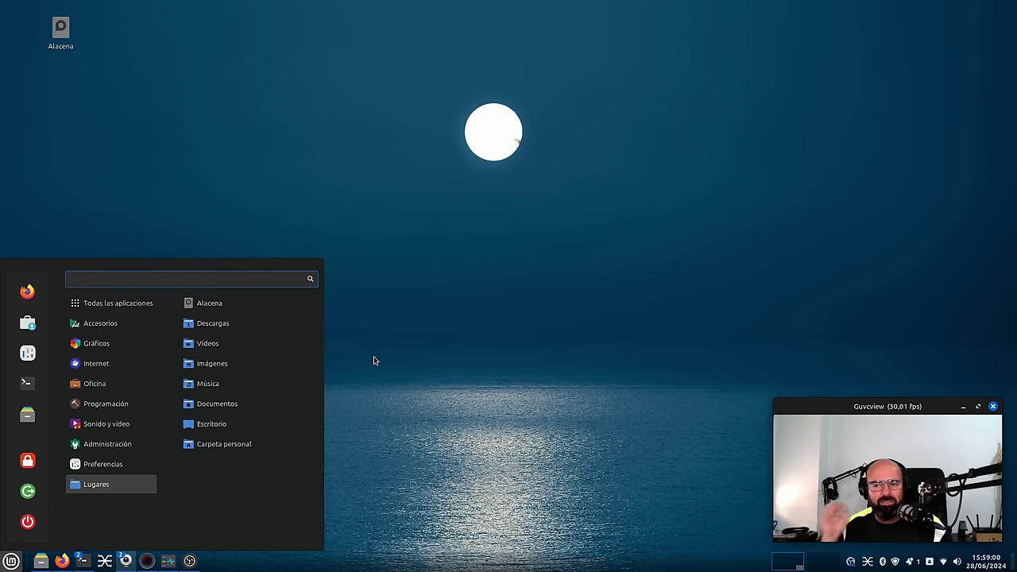
mouse_move(126, 403)
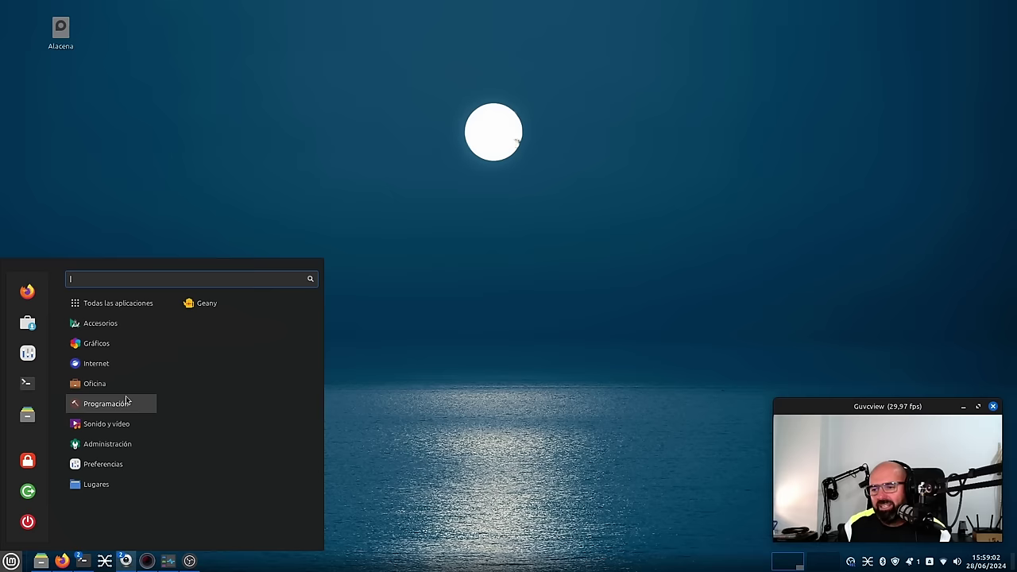
mouse_move(125, 372)
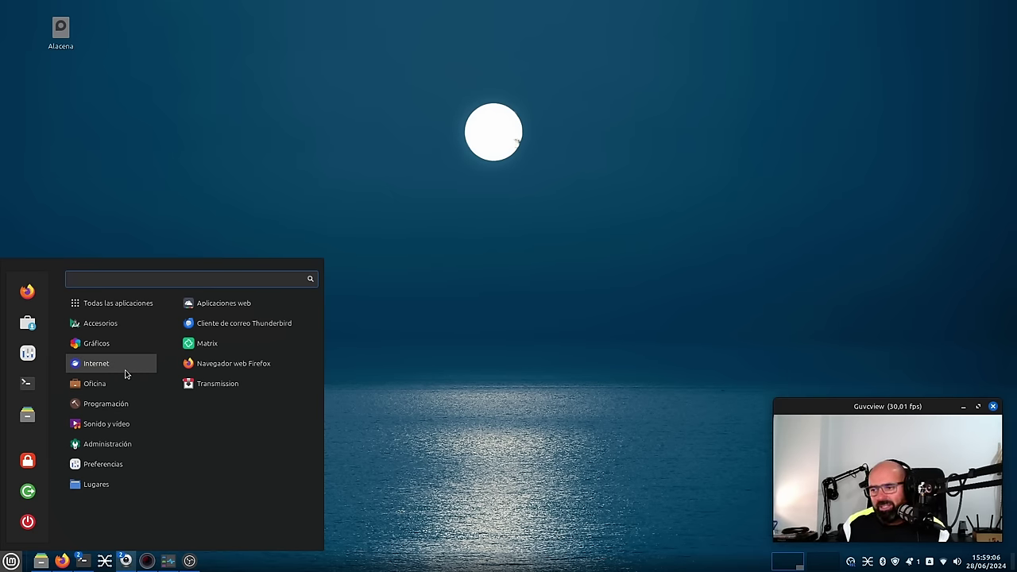
mouse_move(122, 312)
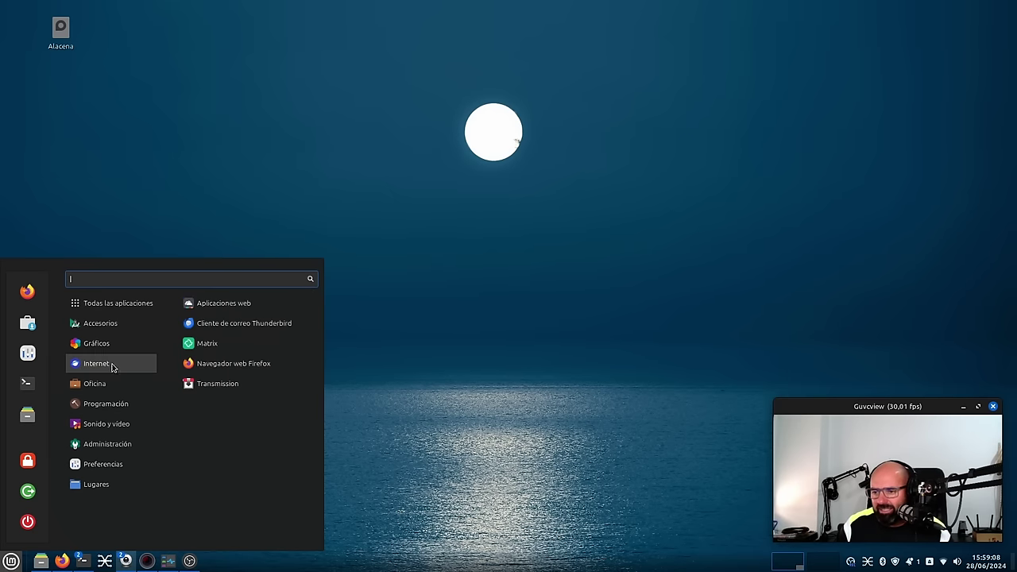
mouse_move(111, 427)
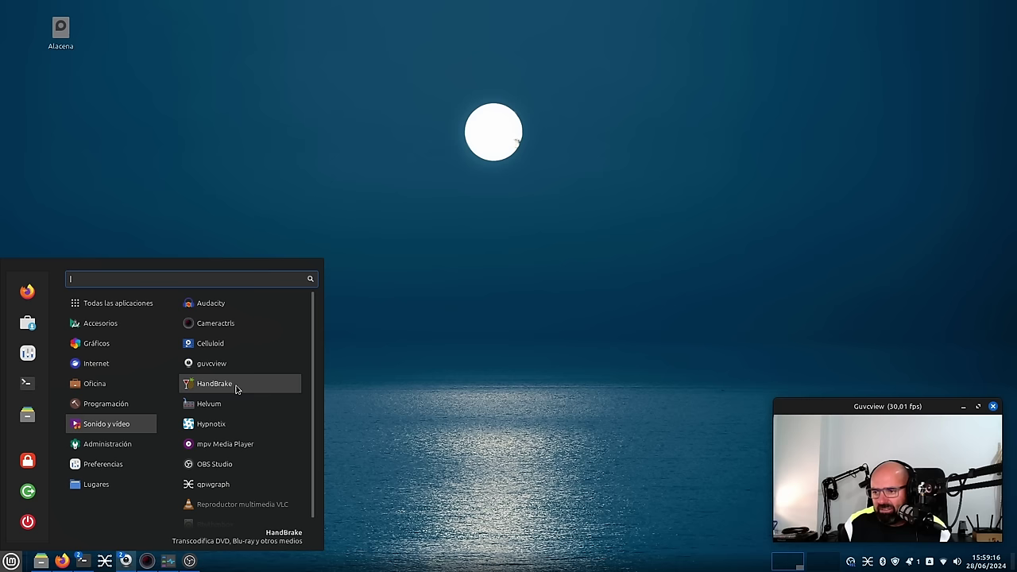
scroll(232, 419, "down", 1)
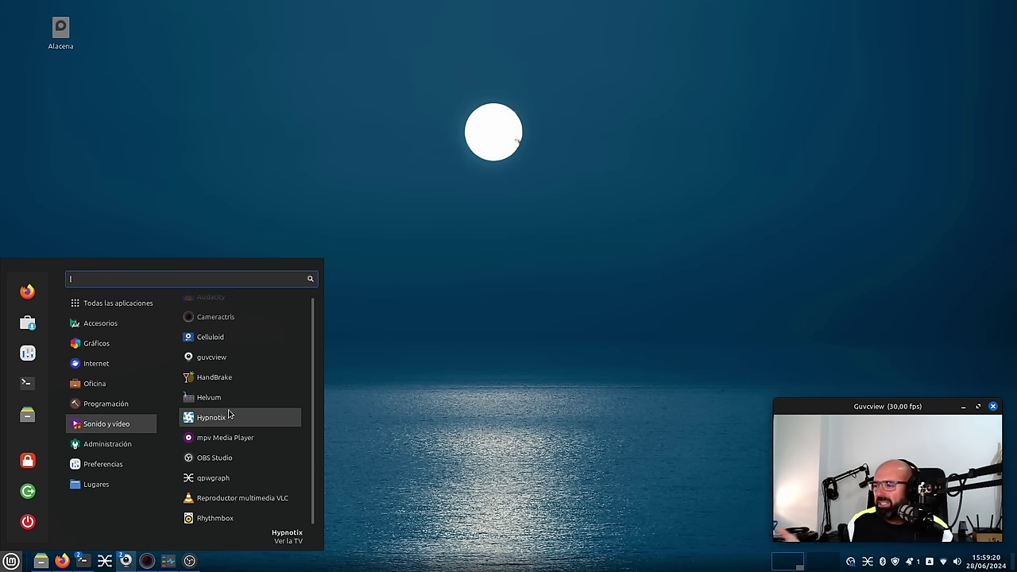
mouse_move(141, 430)
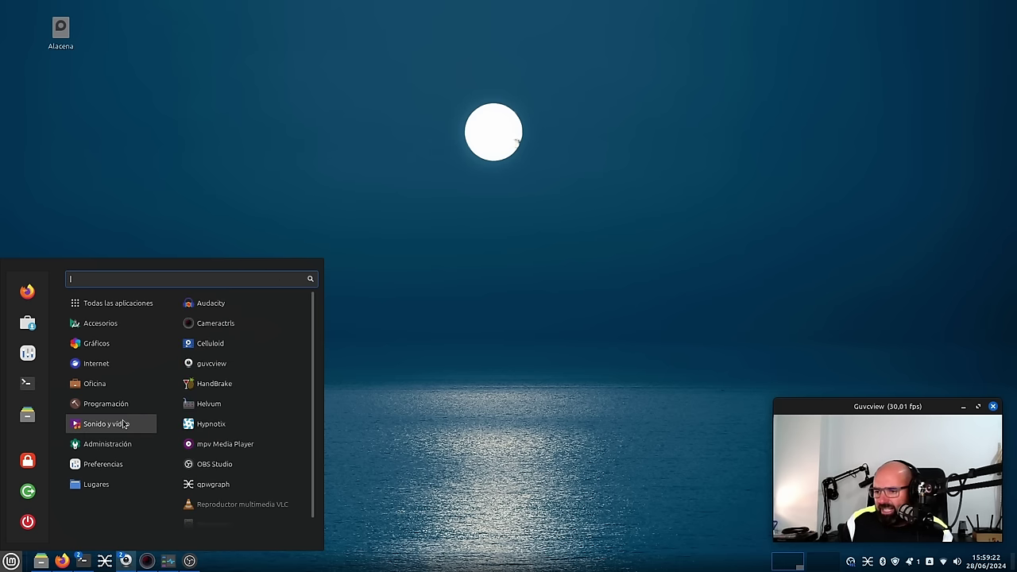
mouse_move(154, 452)
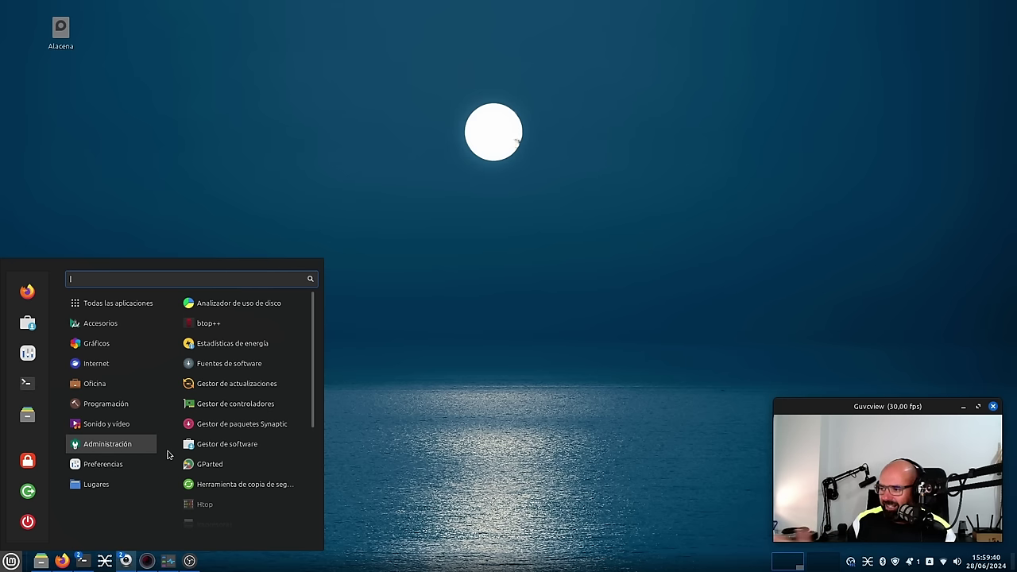
scroll(243, 418, "down", 5)
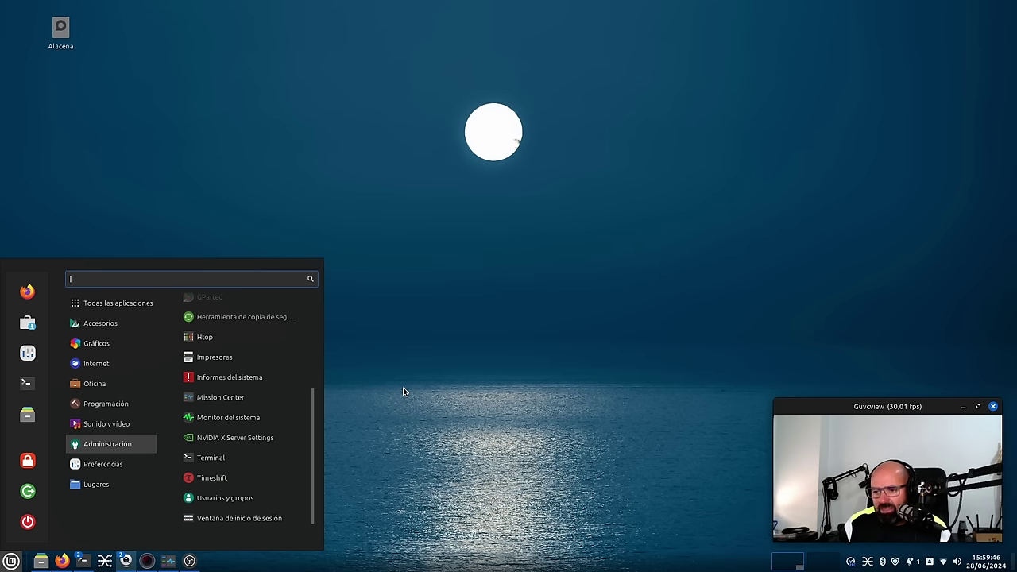
mouse_move(115, 466)
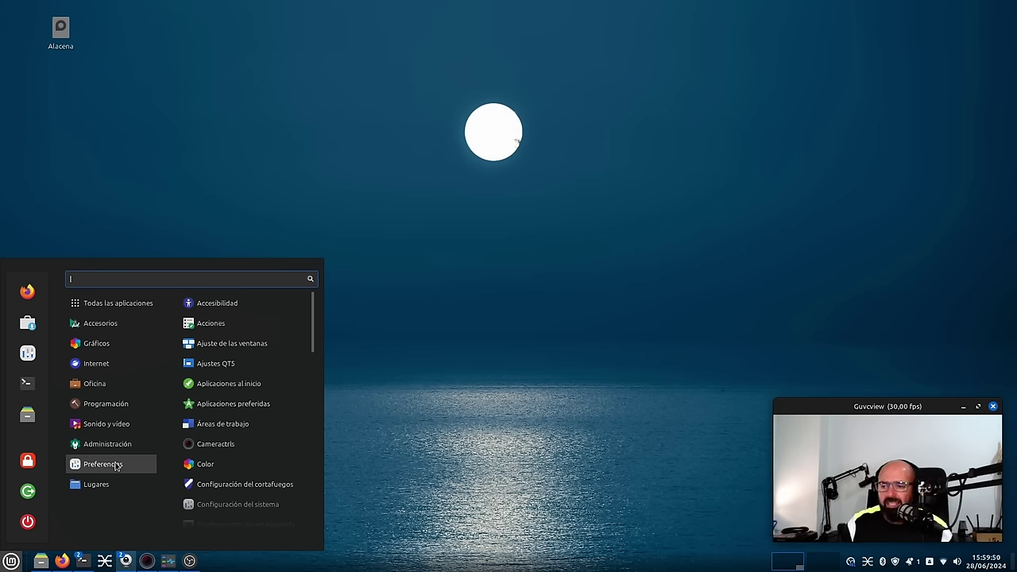
mouse_move(110, 388)
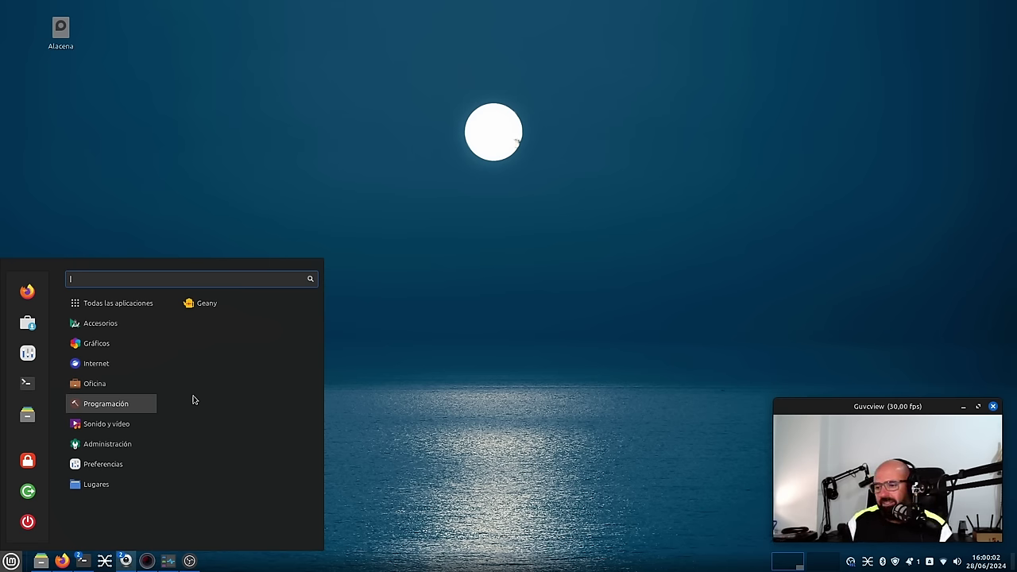
left_click(362, 300)
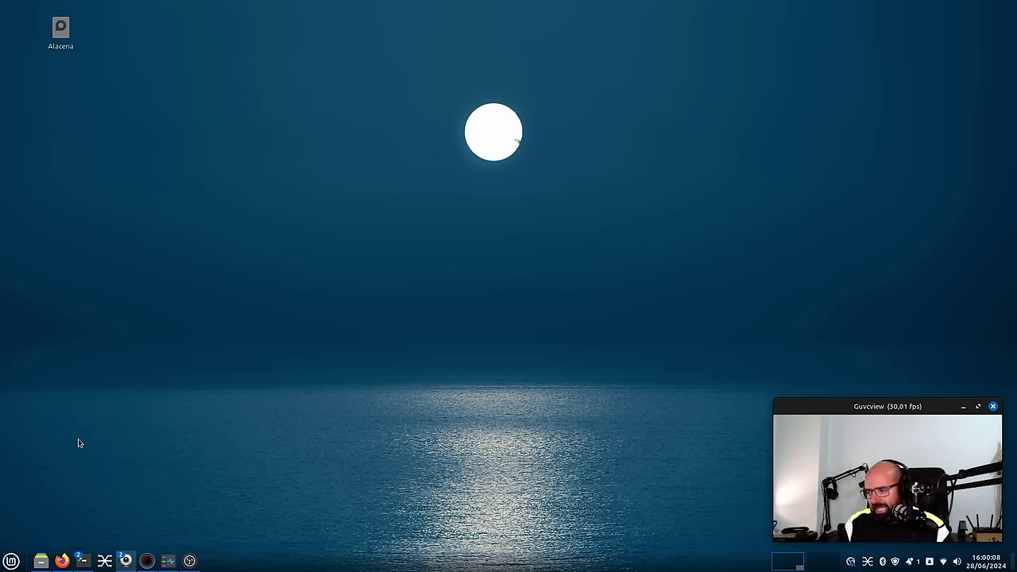
Switch to Firefox and look at the r/linuxmint community and the Linux Mint Blog.
left_click(62, 561)
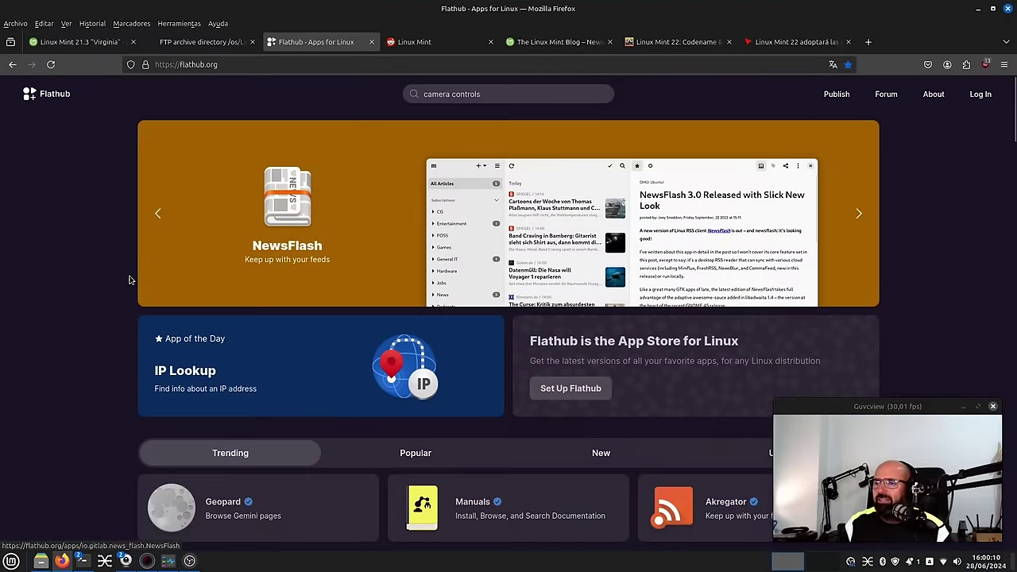
left_click(415, 41)
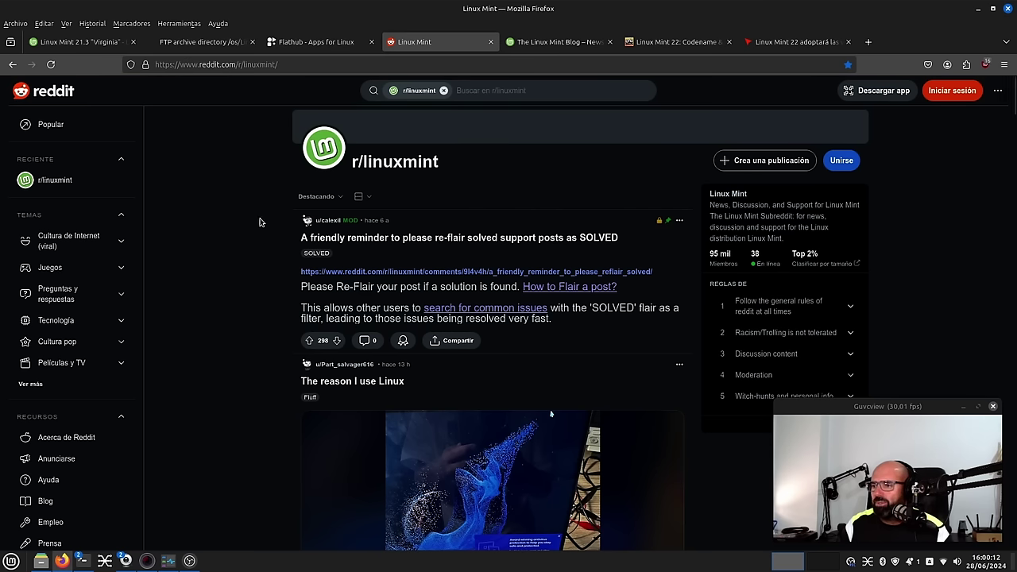
left_click(543, 46)
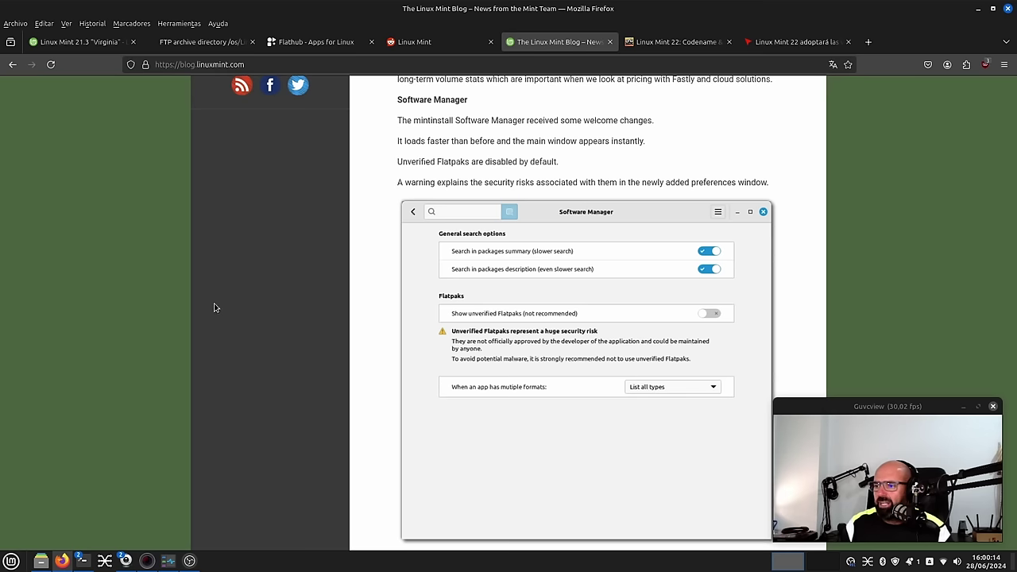
Translate the Linux Mint Blog's "Monthly News – May 2024" page from English to Spanish.
scroll(214, 307, "up", 5)
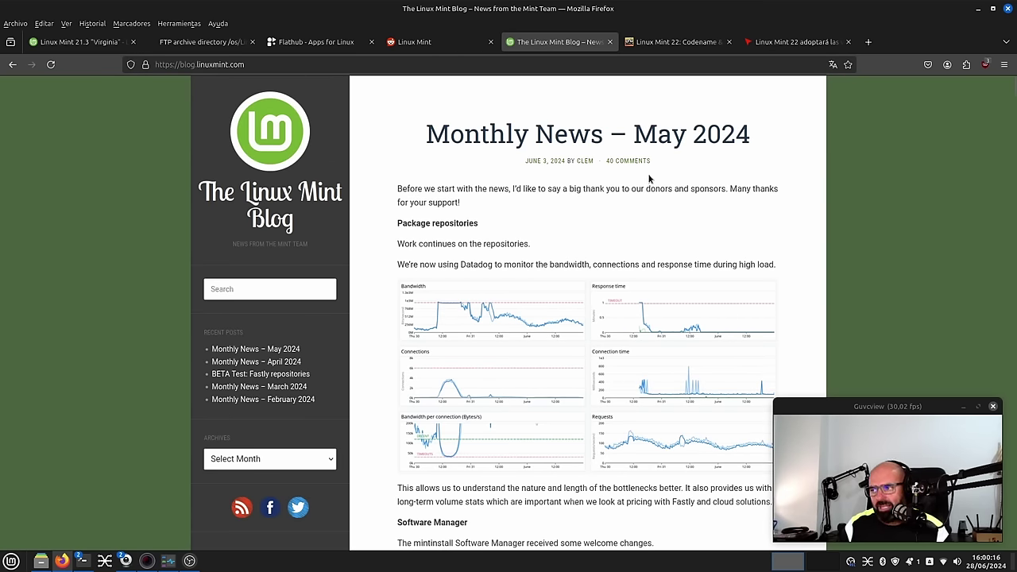
scroll(648, 179, "down", 2)
scroll(648, 178, "up", 2)
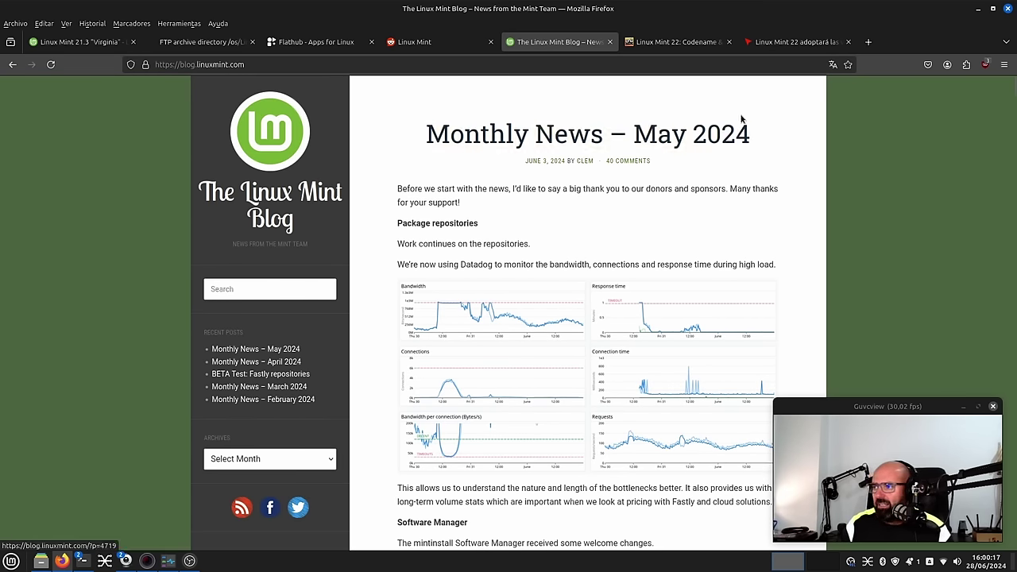
left_click(833, 65)
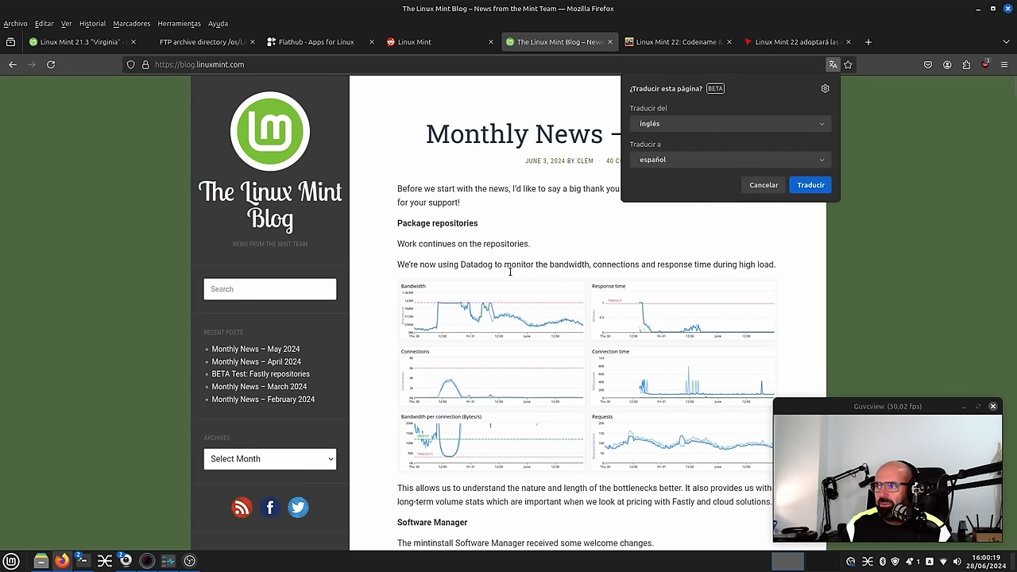
left_click(809, 185)
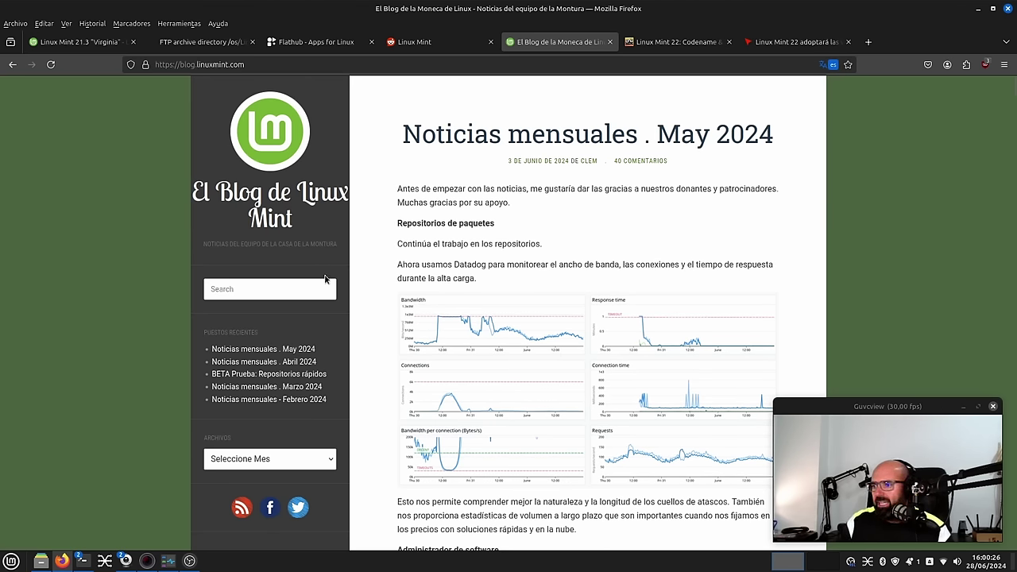
Read the translated May 2024 news on package repositories, Software Manager, unverified Flatpaks and Matrix.
scroll(341, 306, "down", 5)
scroll(388, 313, "up", 4)
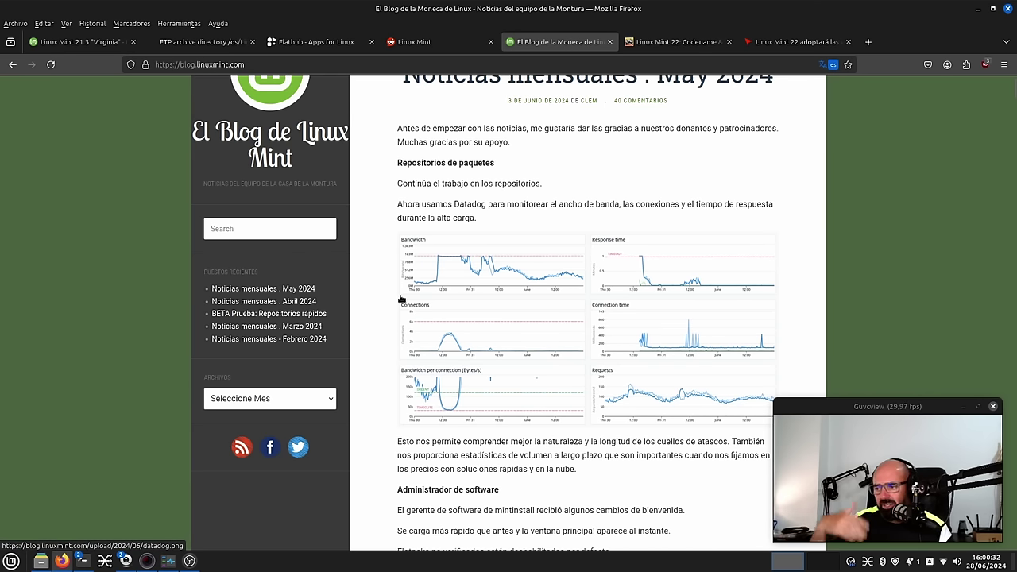
scroll(401, 298, "down", 2)
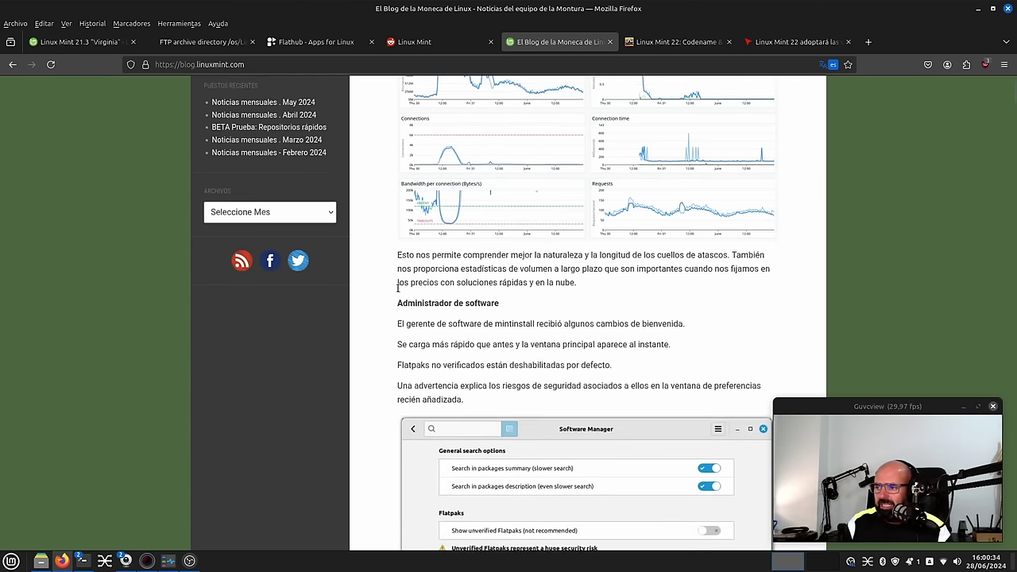
scroll(398, 288, "down", 3)
scroll(398, 291, "up", 1)
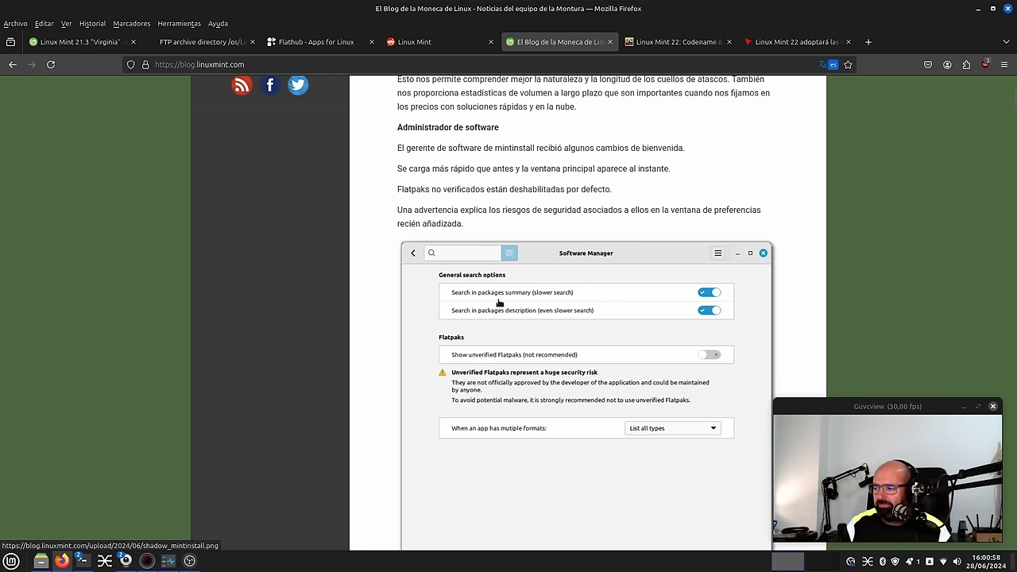
scroll(499, 303, "down", 6)
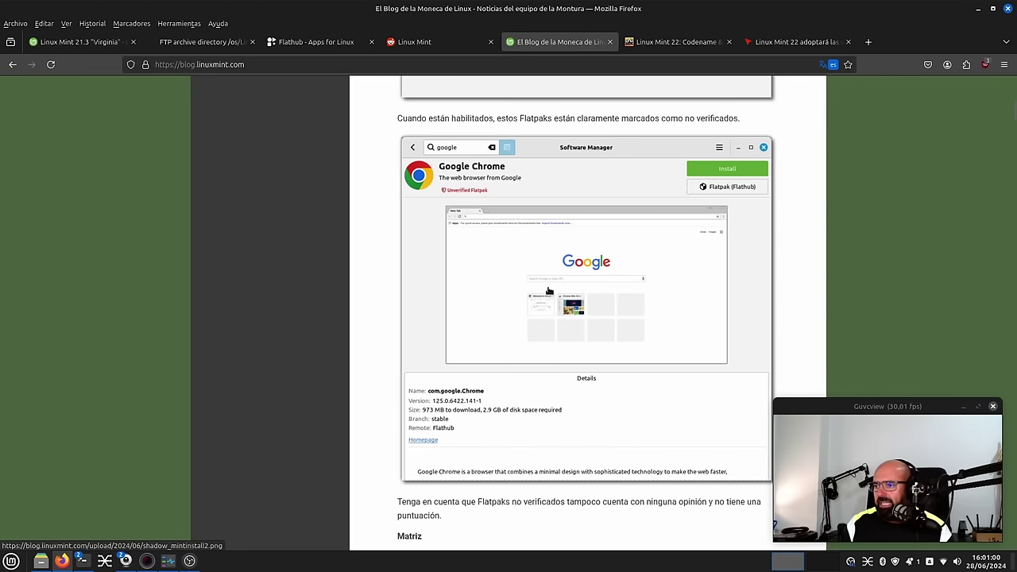
scroll(548, 291, "down", 3)
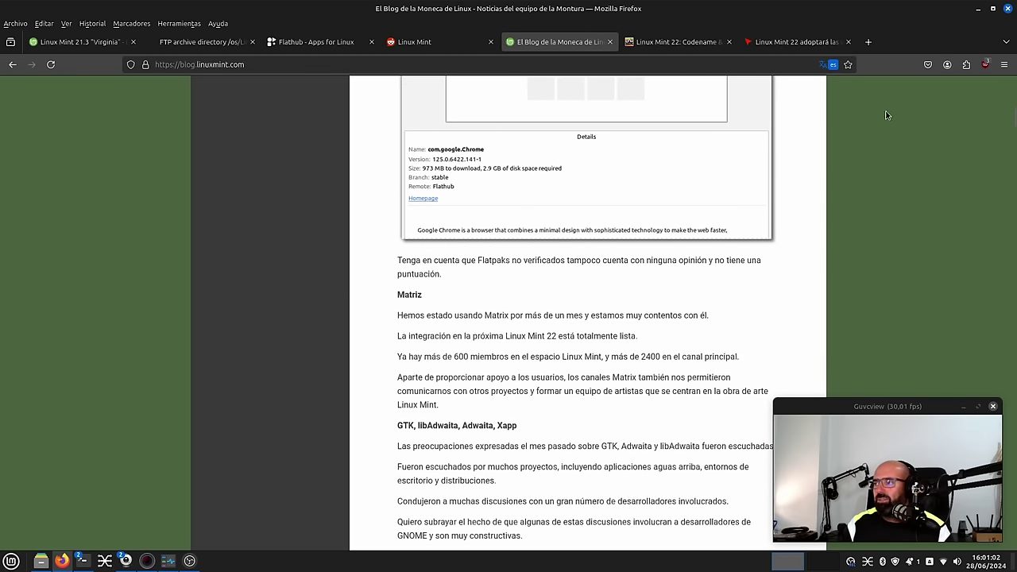
Minimise Firefox, launch the Software Manager (Gestor de software) and enlarge its window on the desktop.
left_click(977, 8)
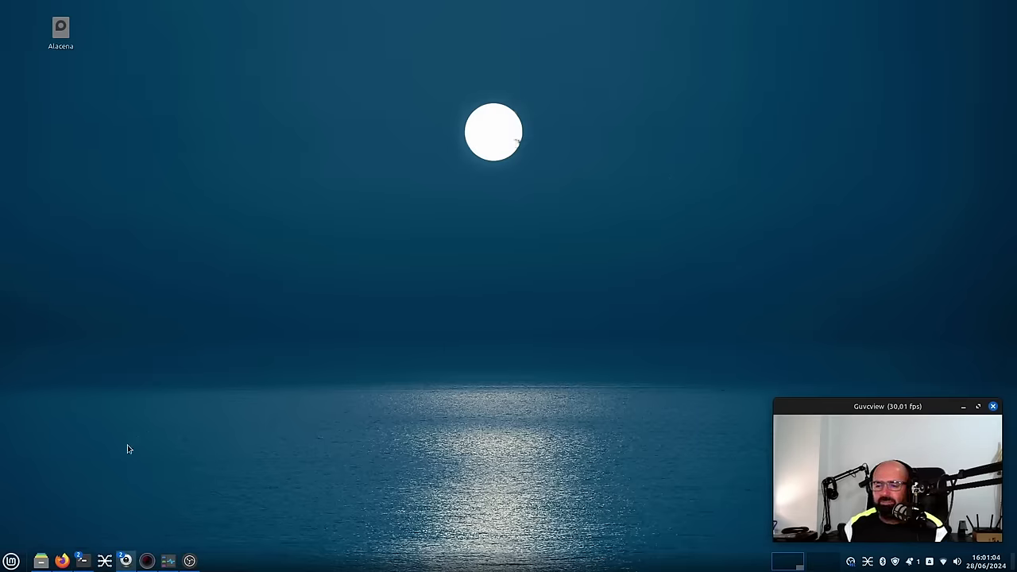
left_click(11, 561)
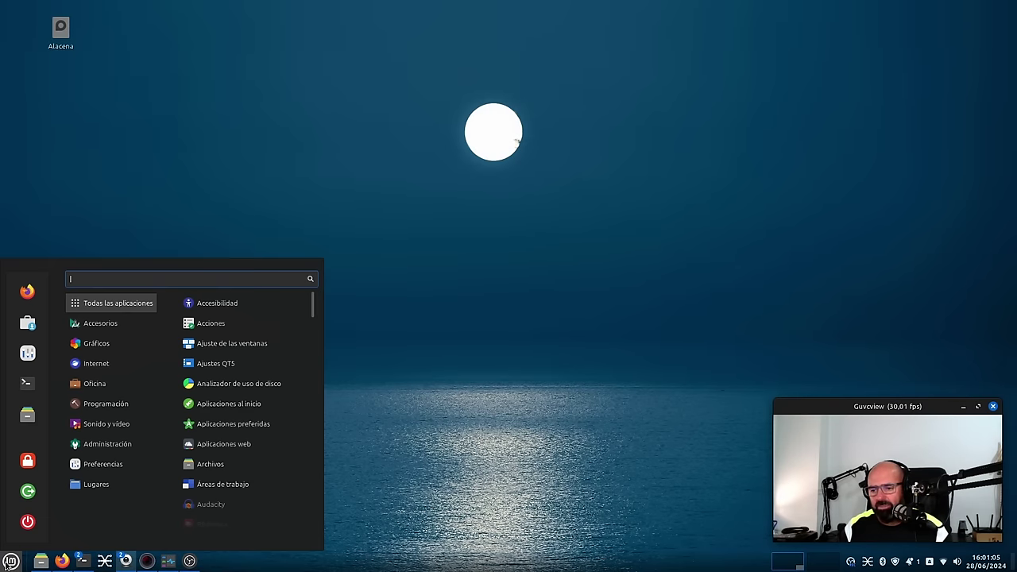
left_click(27, 326)
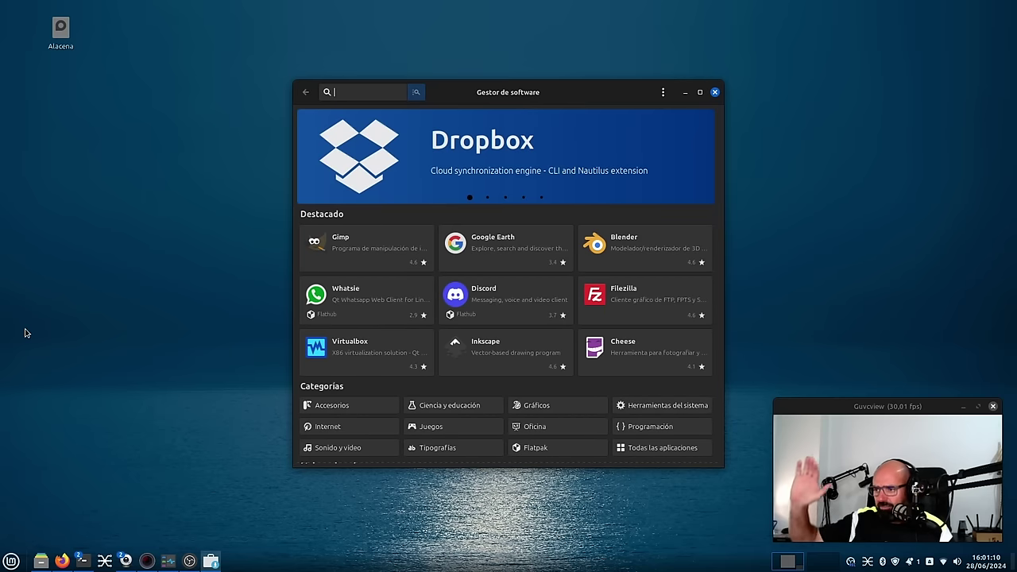
left_click_drag(502, 97, 366, 94)
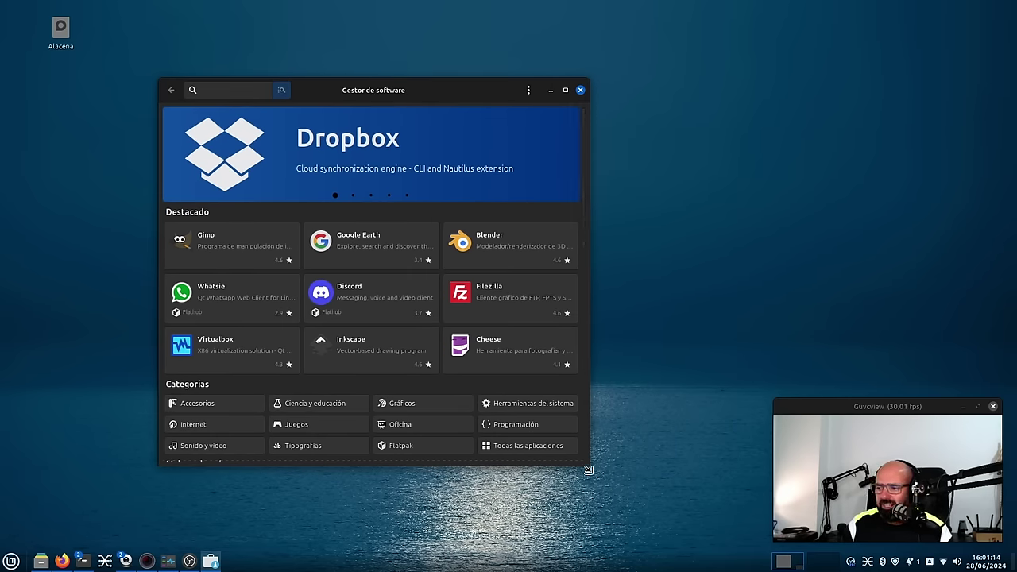
left_click_drag(587, 466, 637, 543)
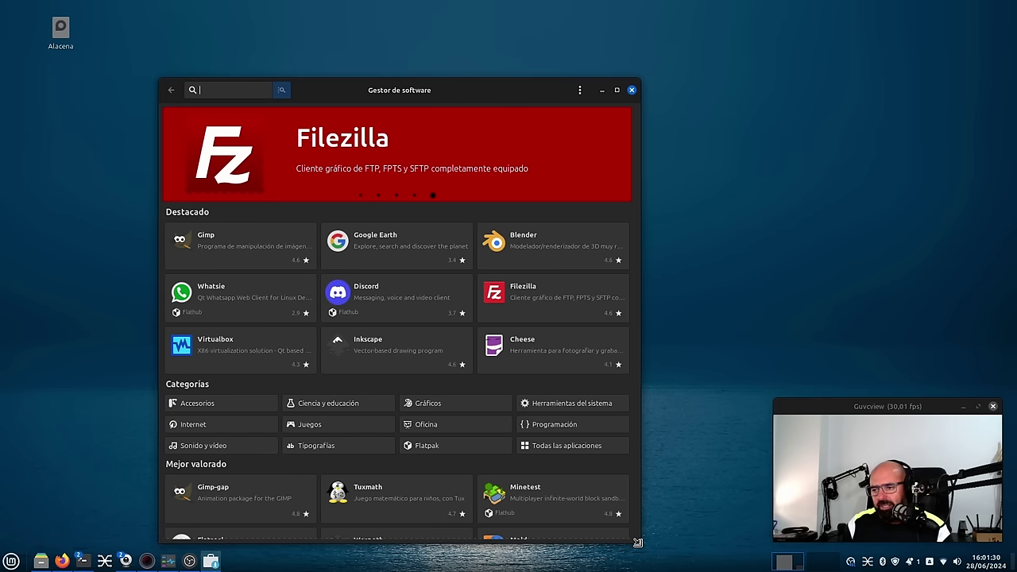
left_click_drag(372, 89, 352, 75)
Review the Software Manager's preferences for search options, unverified Flatpaks and multiple formats, and return to its home page.
left_click(559, 76)
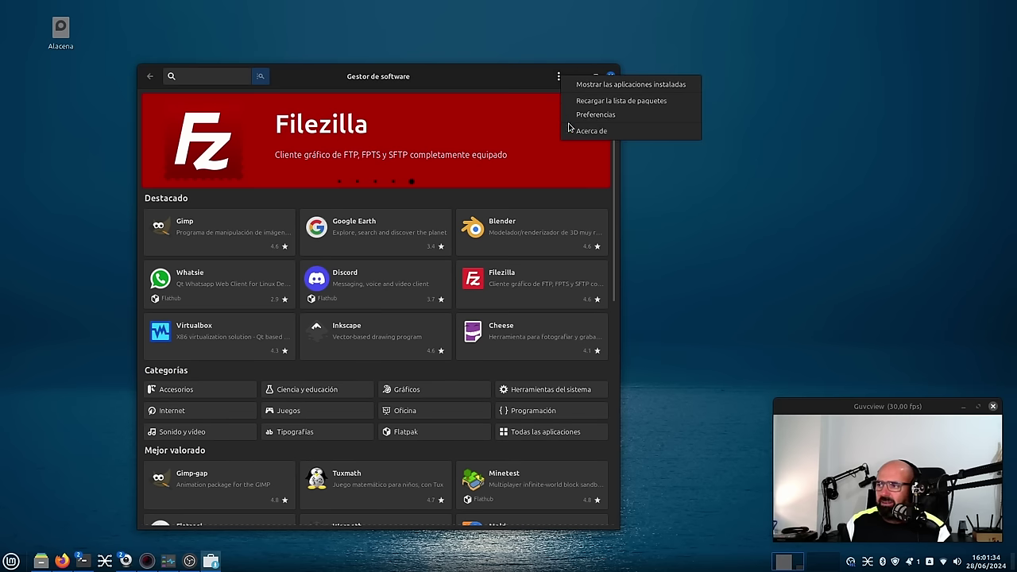
left_click(596, 116)
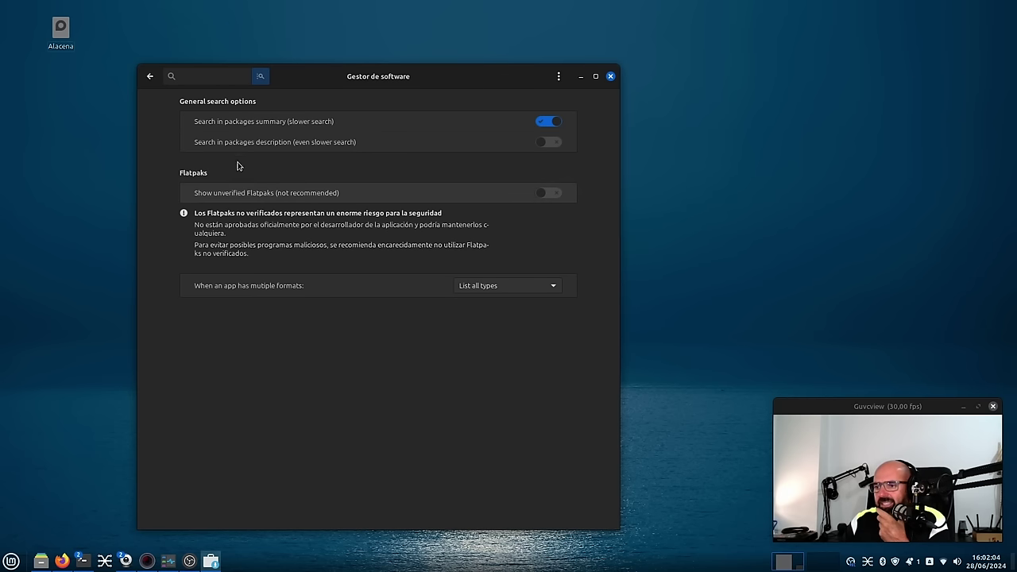
left_click(149, 75)
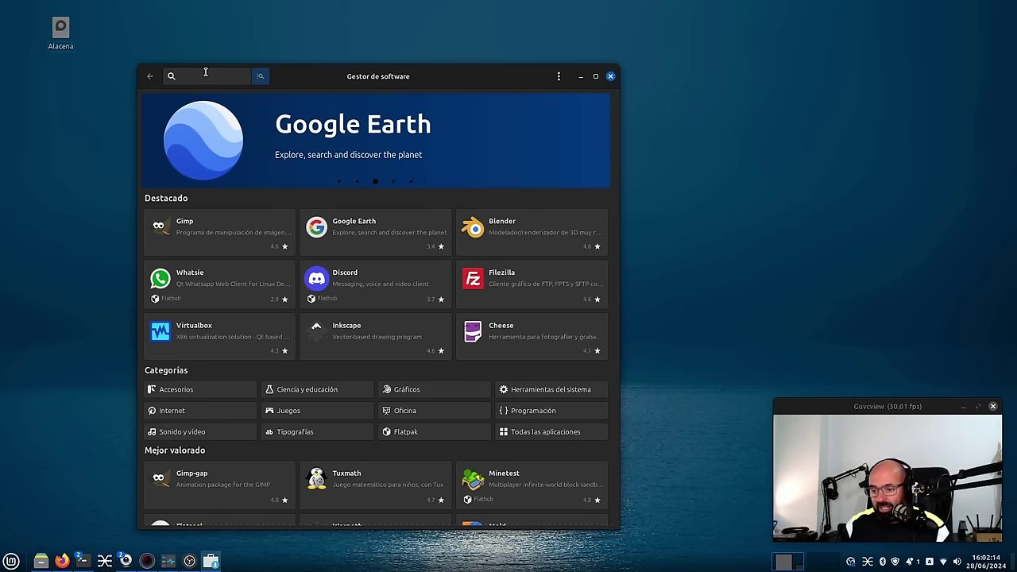
Search the Software Manager for "obs", open the OBS Studio page and look at its available package formats.
type("obs")
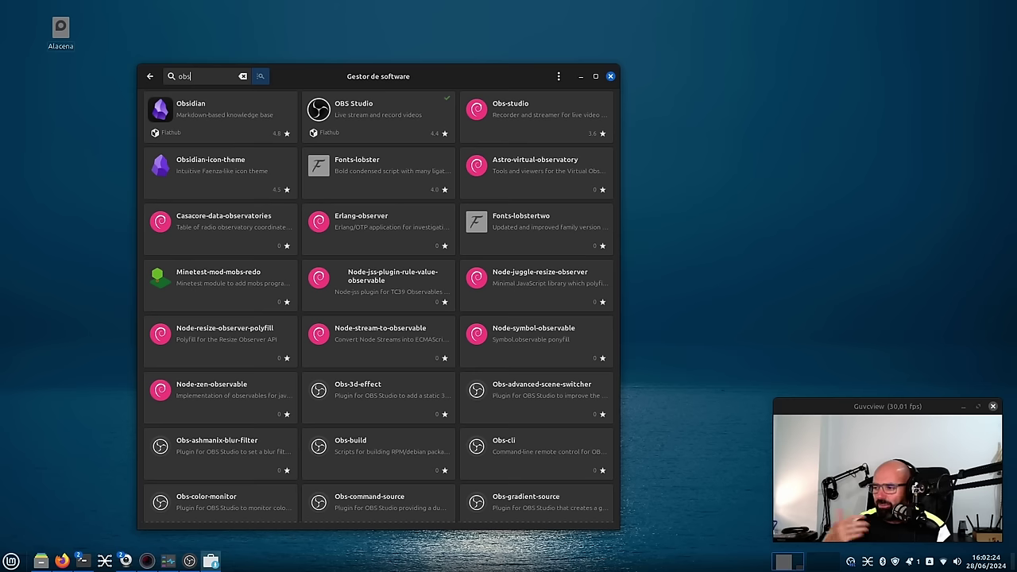
left_click(354, 122)
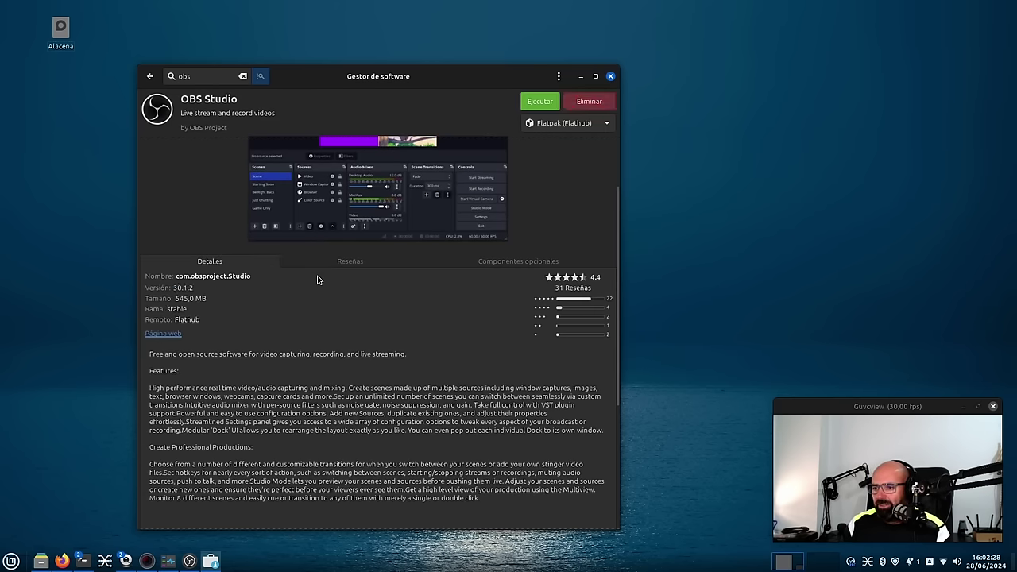
left_click(549, 128)
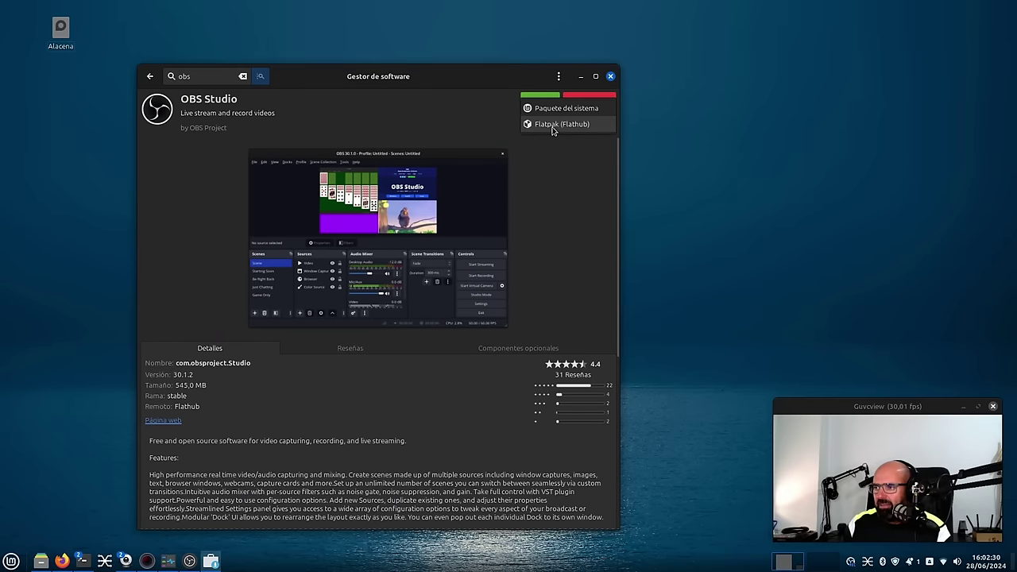
left_click(556, 211)
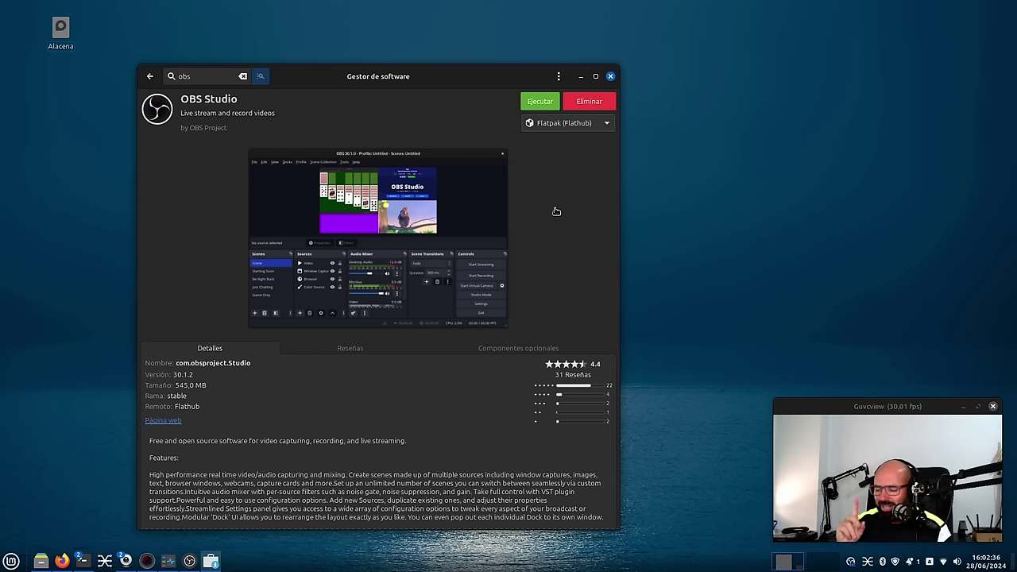
Compare OBS Studio's Paquete del sistema format with its Flatpak (Flathub) format, ending on the Flatpak version.
left_click(578, 123)
left_click(575, 112)
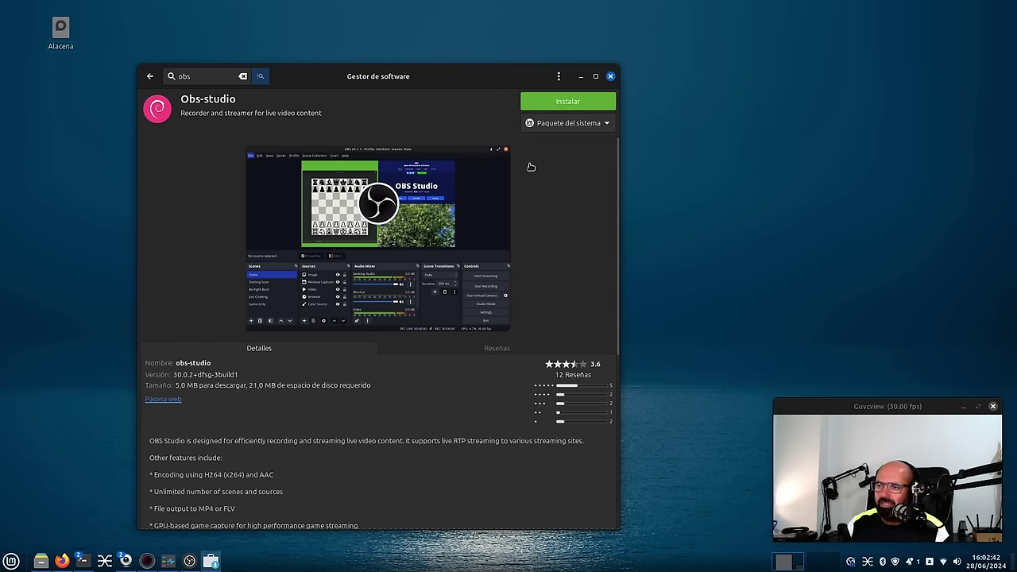
left_click(569, 126)
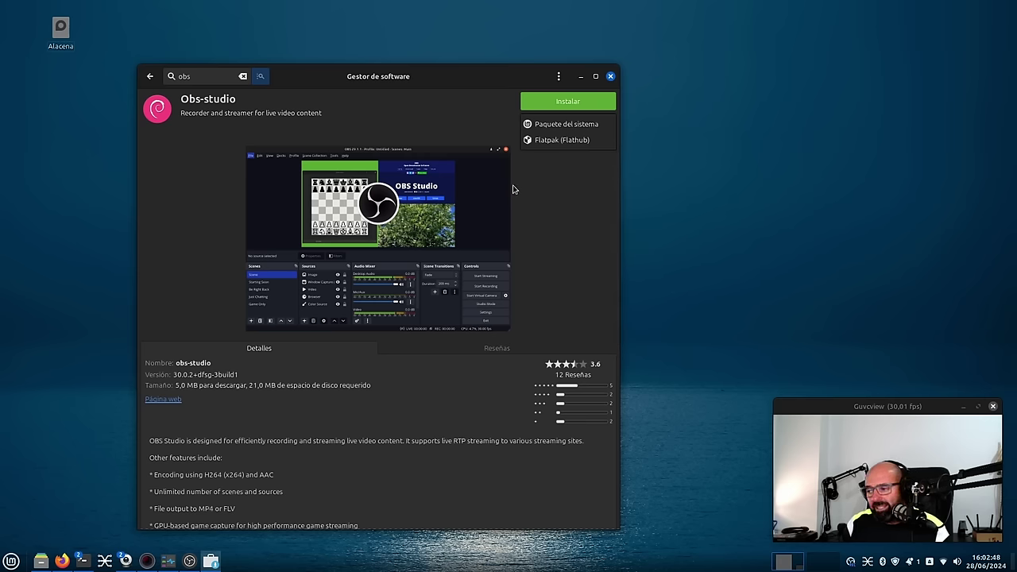
left_click(551, 143)
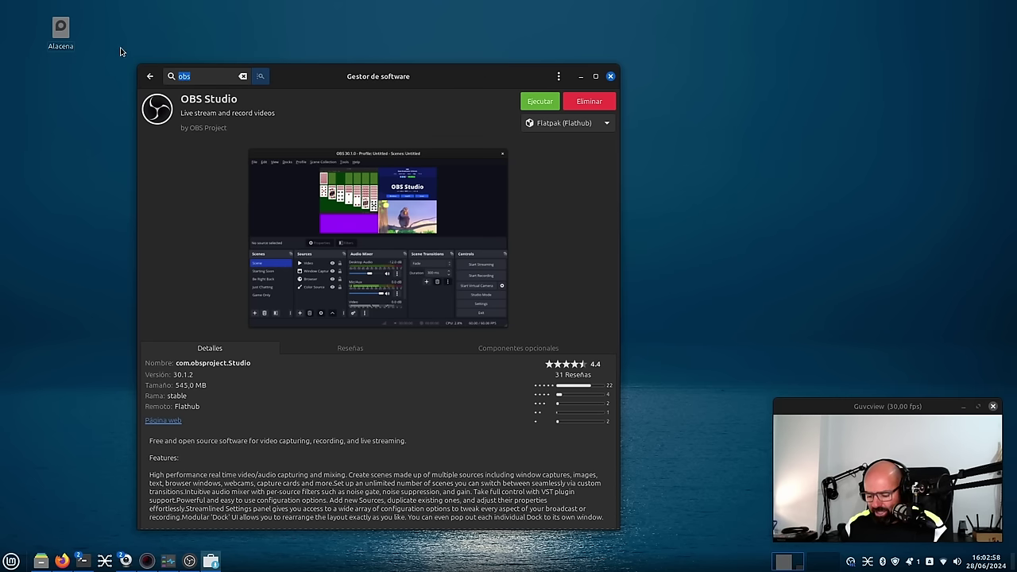
Search the Software Manager for "helvum" and open Helvum's details page.
key("BackSpace")
key("BackSpace")
key("BackSpace")
type("helvum")
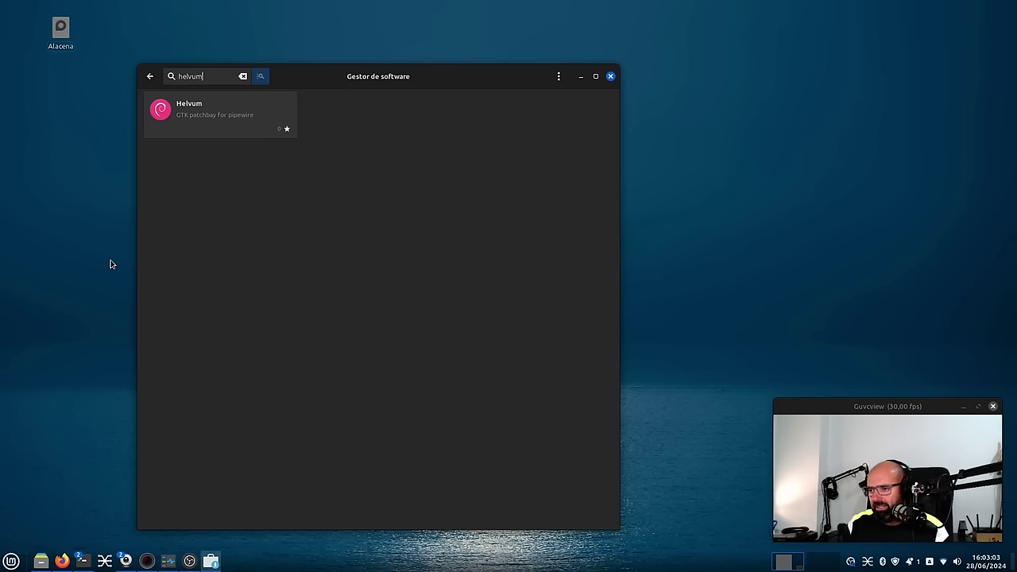
left_click(209, 113)
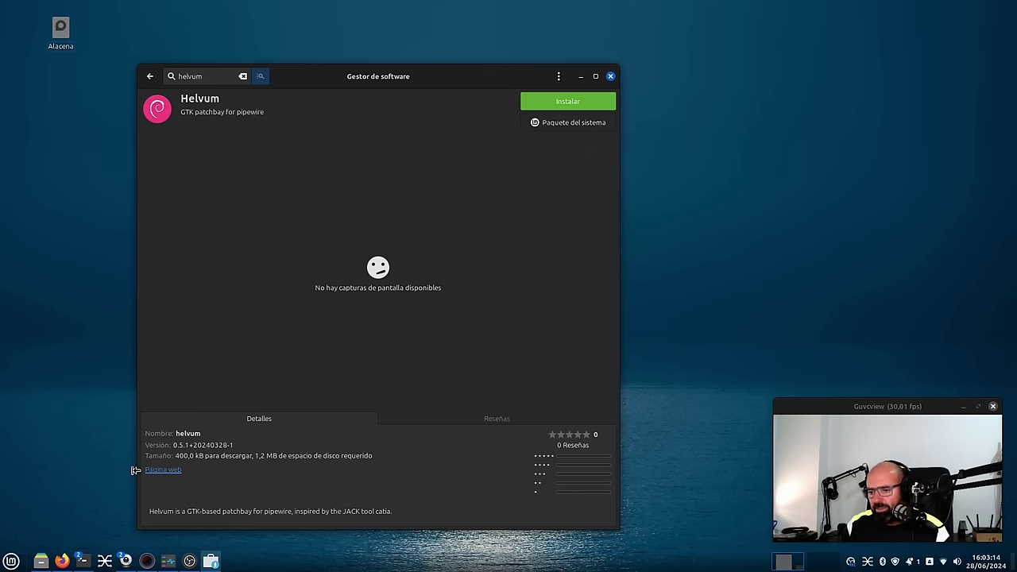
Switch to Firefox, search Flathub for "helvum" and open the Helvum page to check its verification status.
left_click(62, 561)
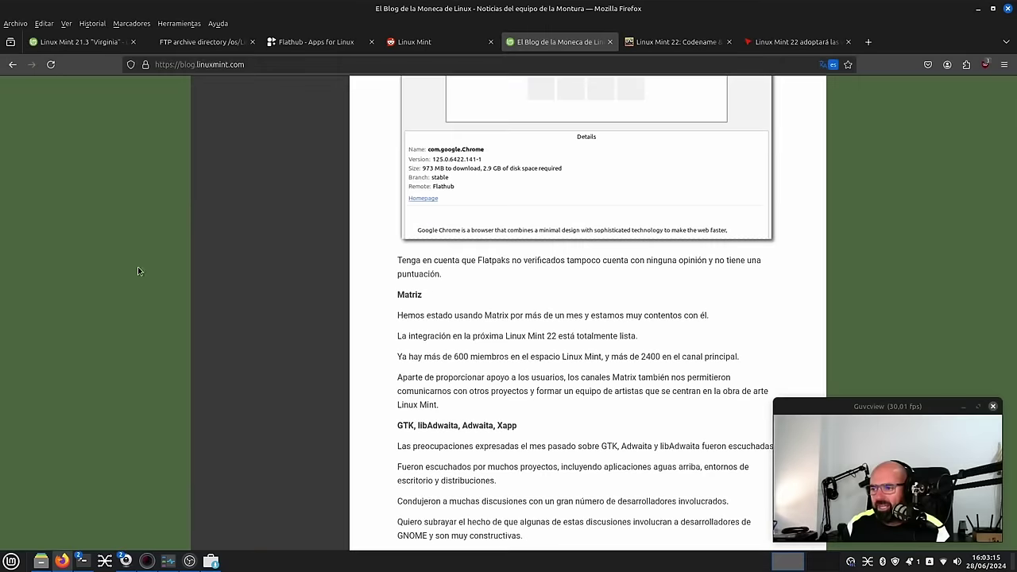
left_click(314, 42)
left_click(445, 94)
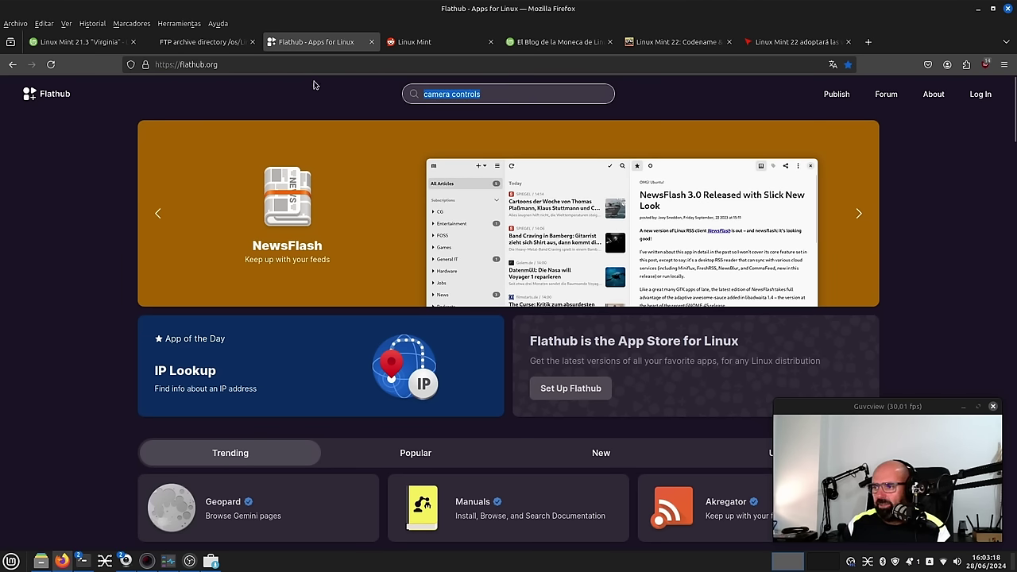
key("BackSpace")
type("helvum")
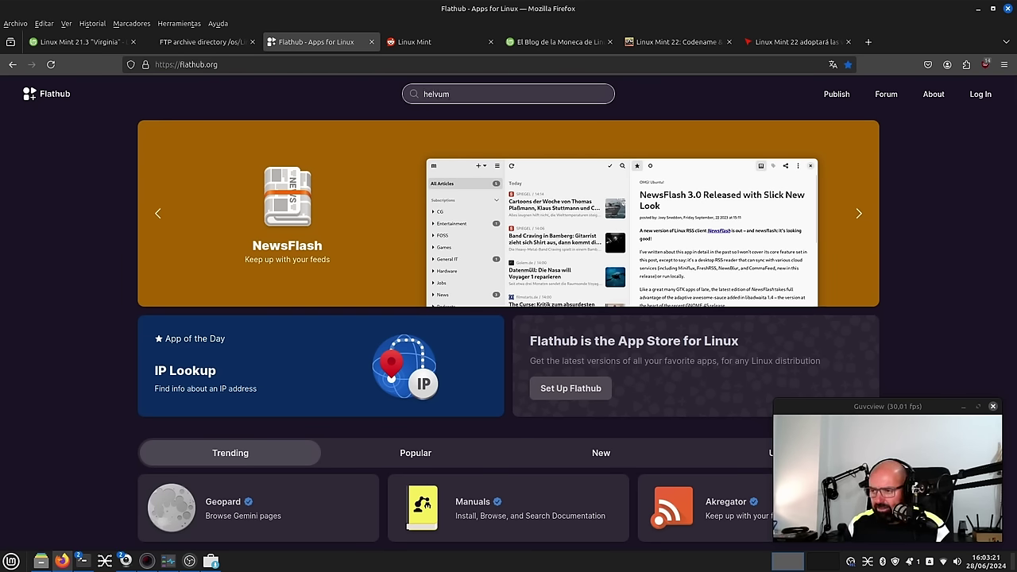
key("Return")
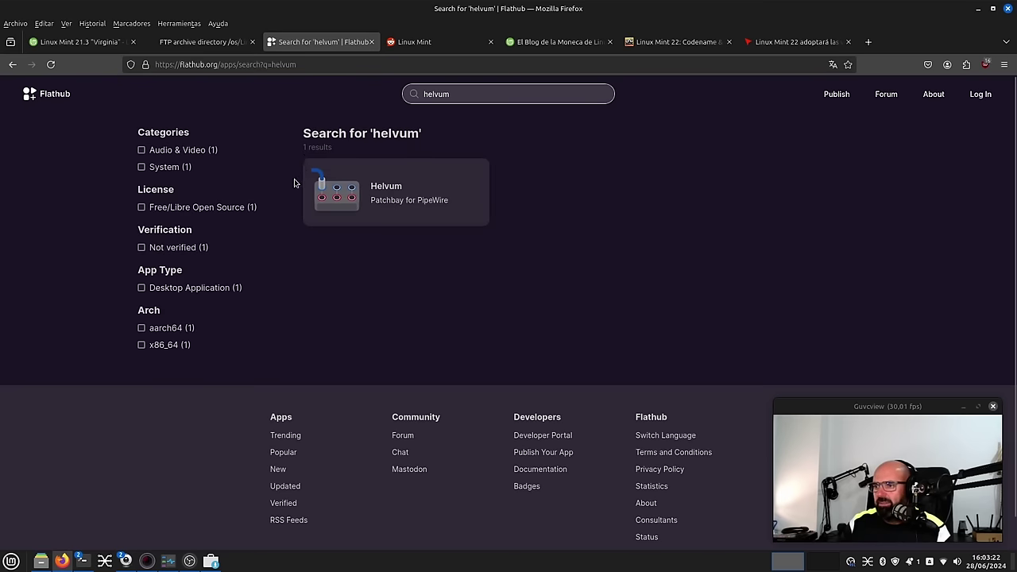
left_click(338, 197)
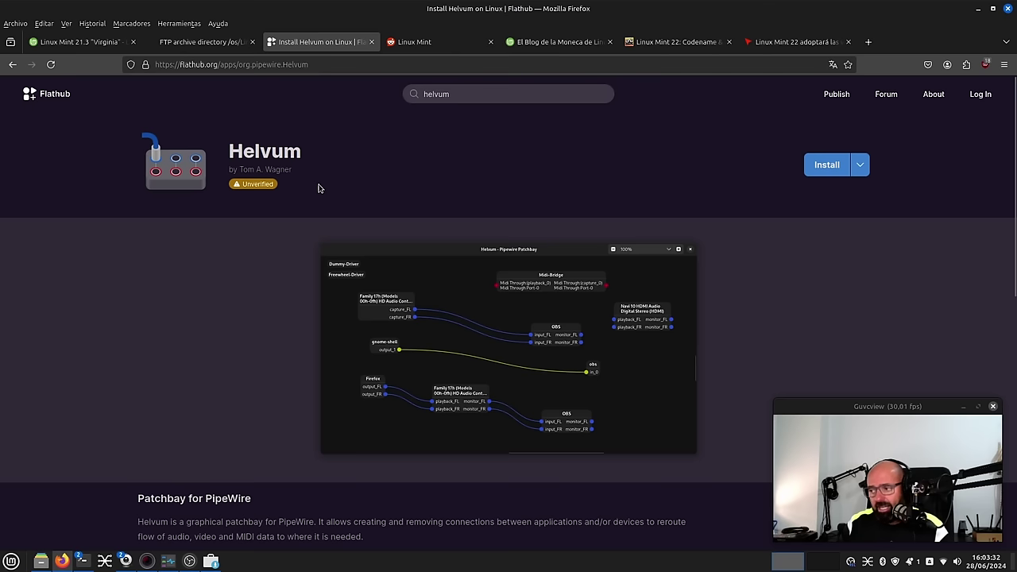
Search Flathub for "missiion control" and open the Mission Center page.
left_click(474, 100)
type("missiion control")
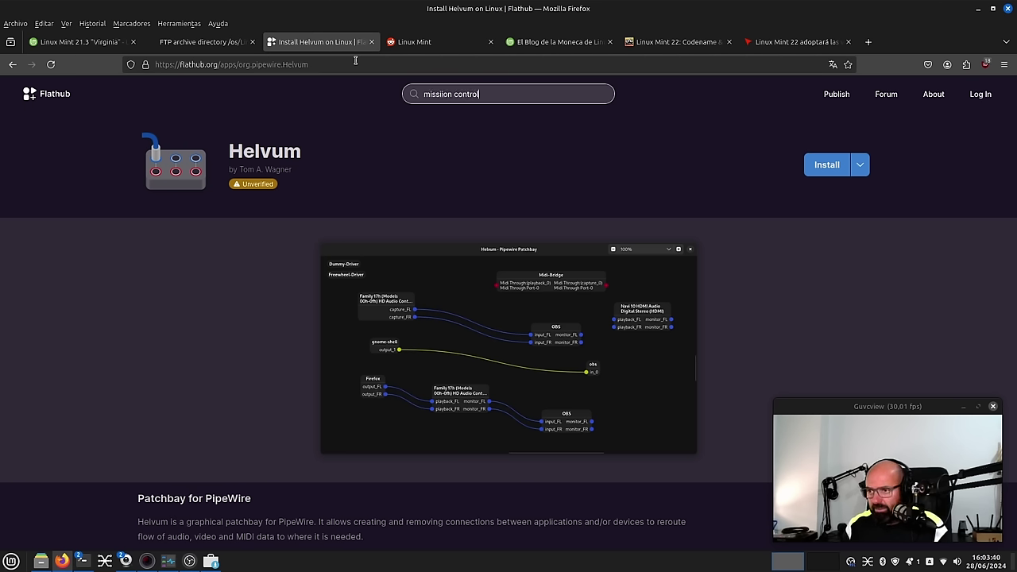
key("Return")
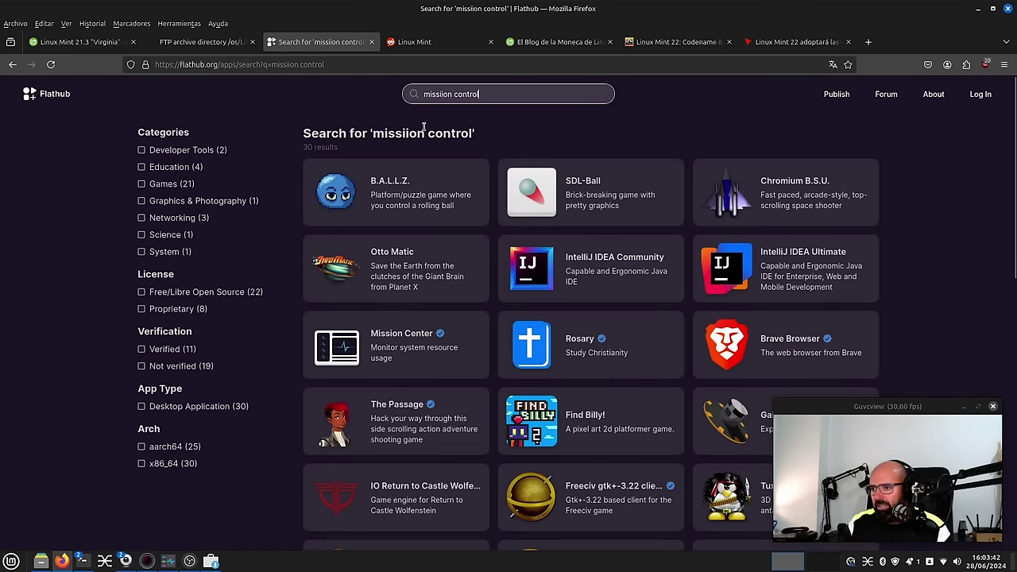
left_click(398, 336)
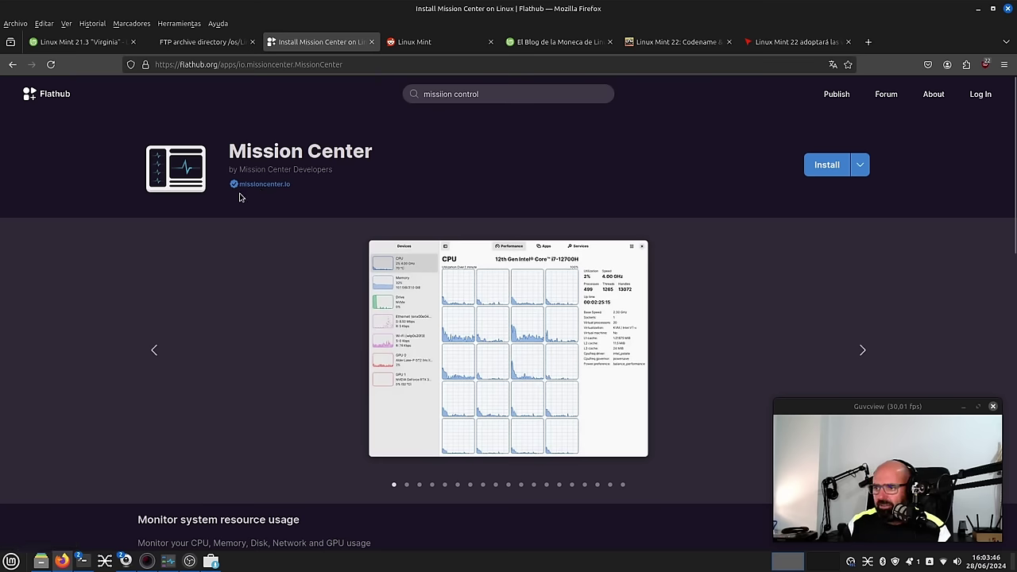
Switch to the Software Manager, search for "mission", examine Mission Center's details page, and minimise the window after returning to the results.
left_click(978, 8)
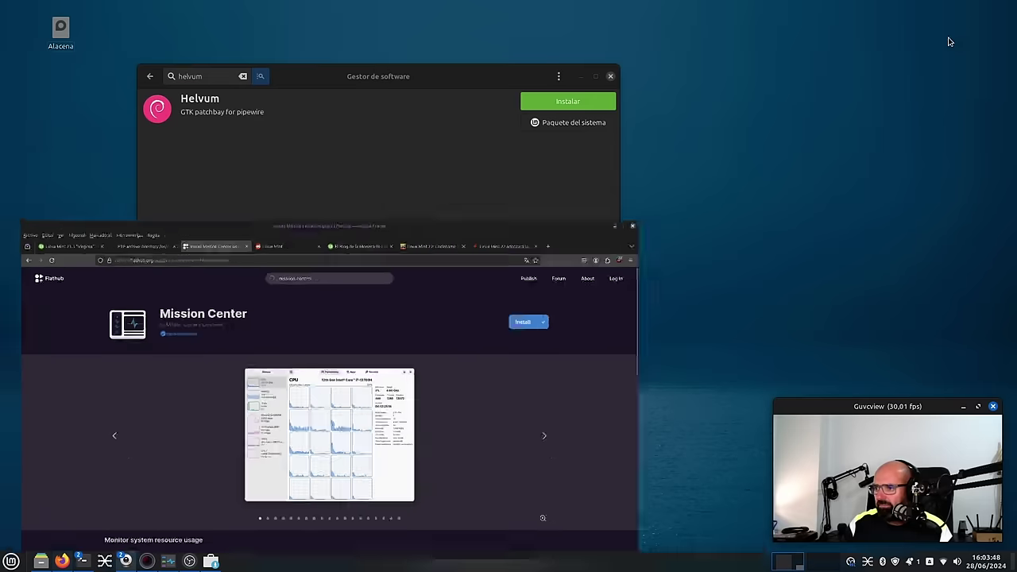
left_click_drag(225, 76, 114, 75)
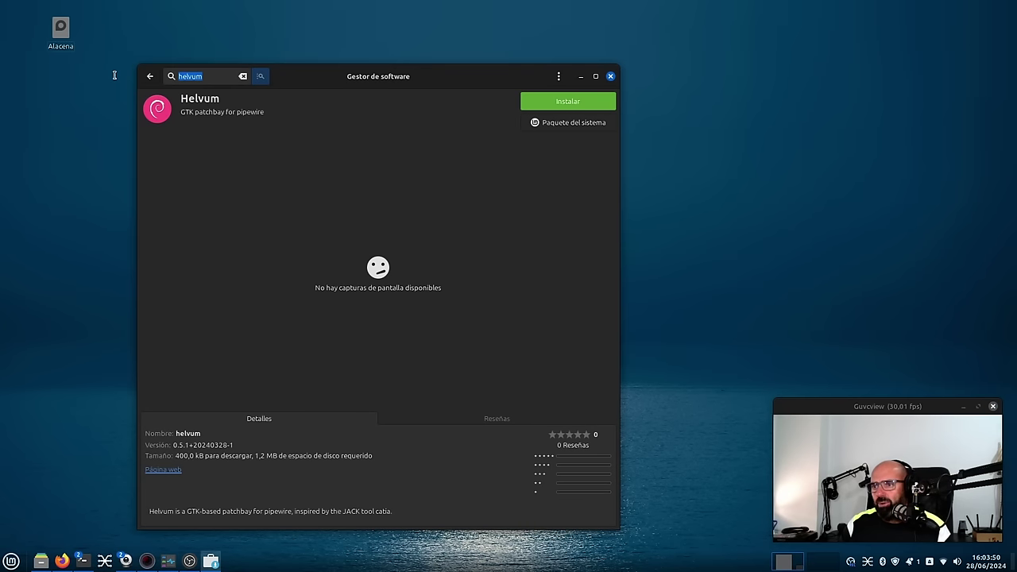
type("missio")
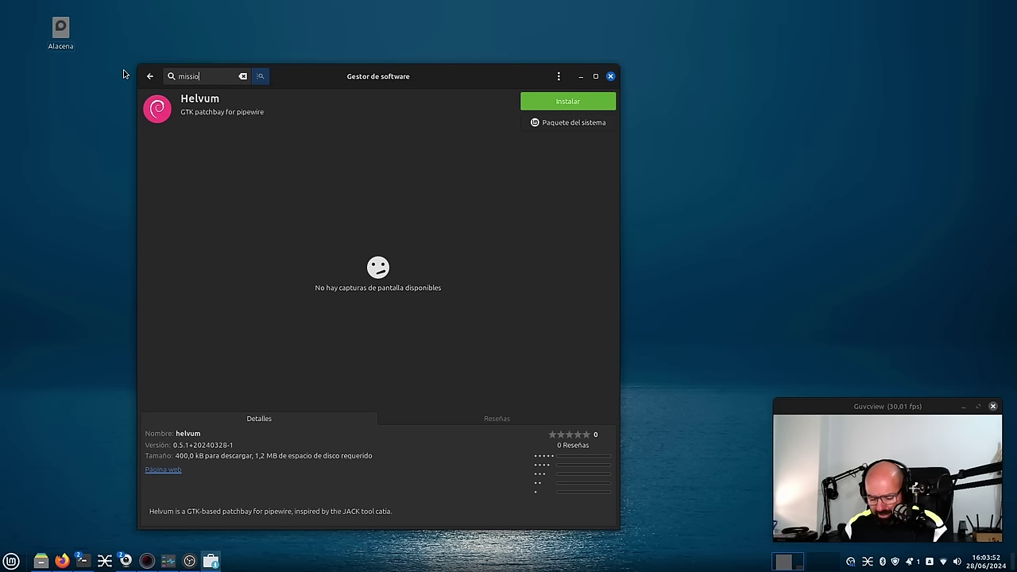
type("n")
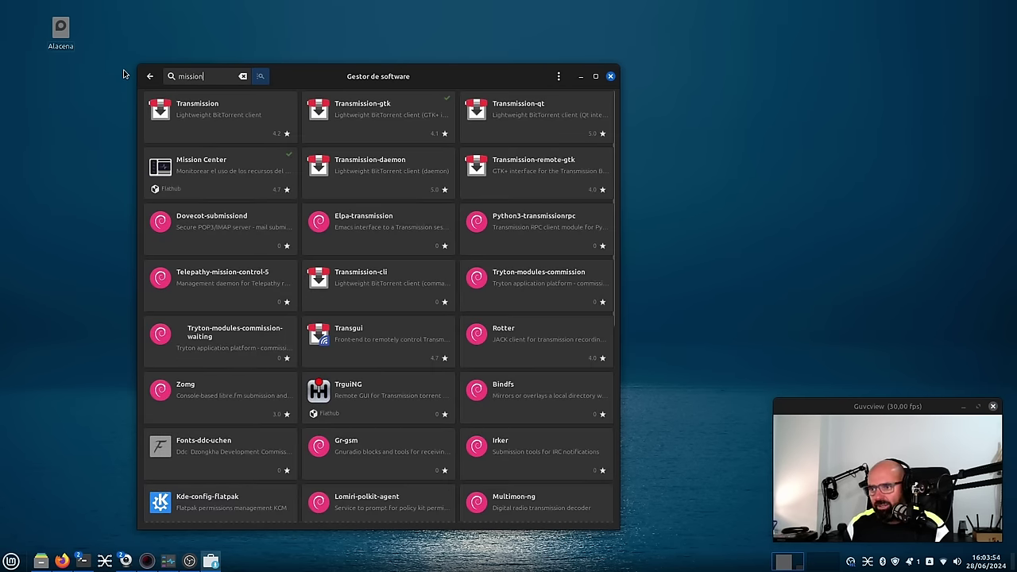
left_click(213, 178)
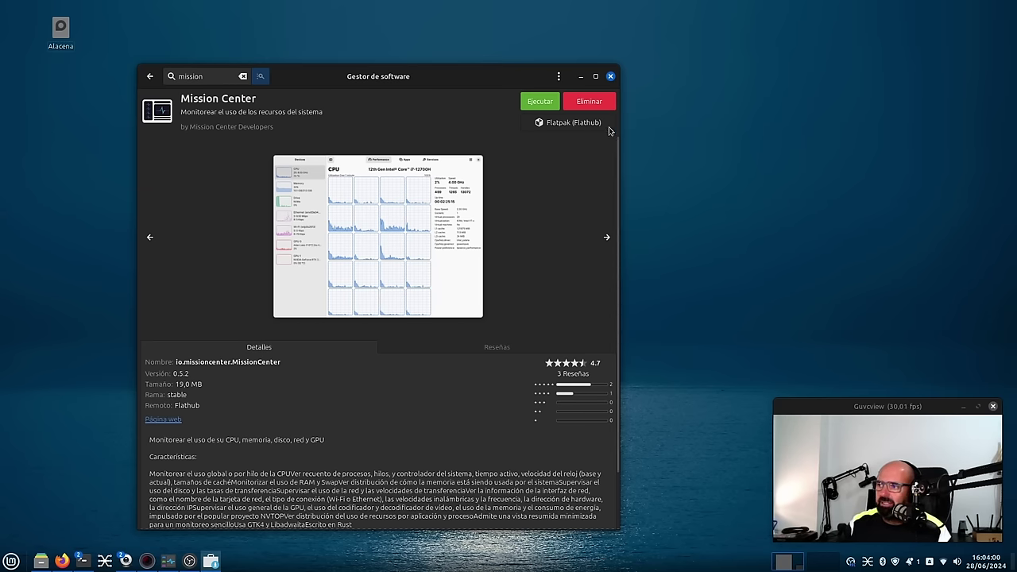
mouse_move(595, 132)
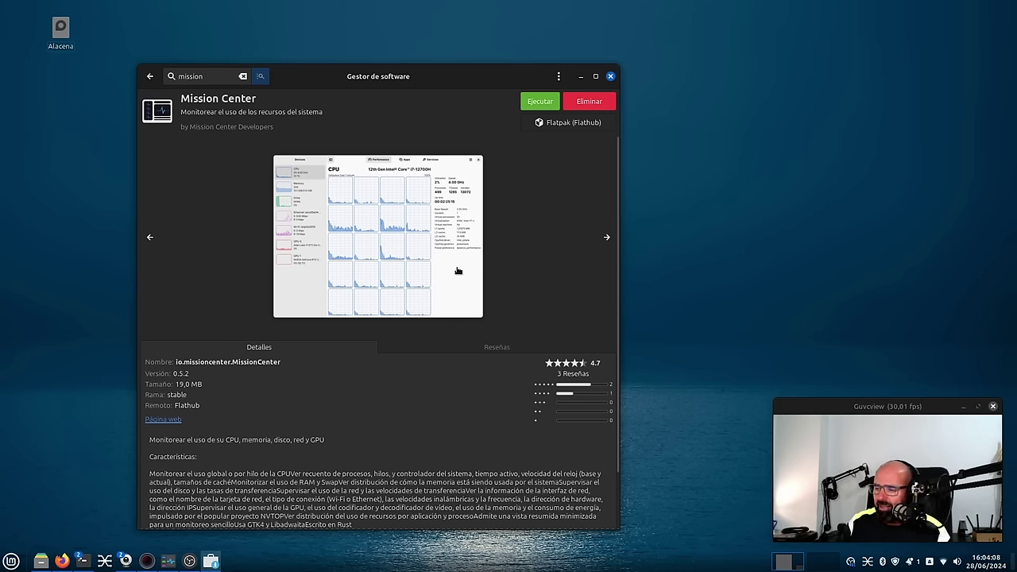
left_click(149, 75)
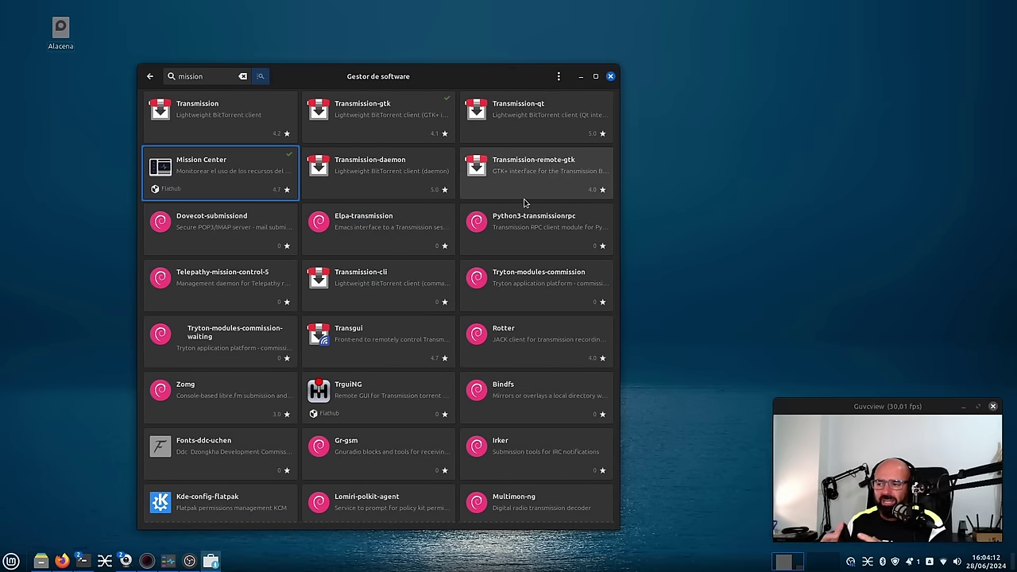
left_click(581, 76)
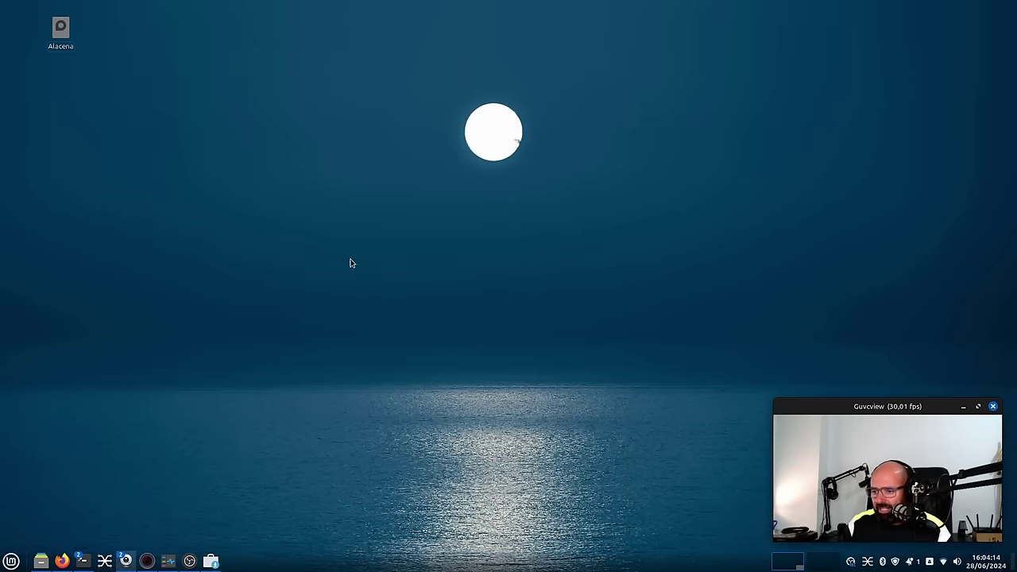
Switch back to Firefox and display the manual install commands for Mission Center on Flathub.
left_click(61, 520)
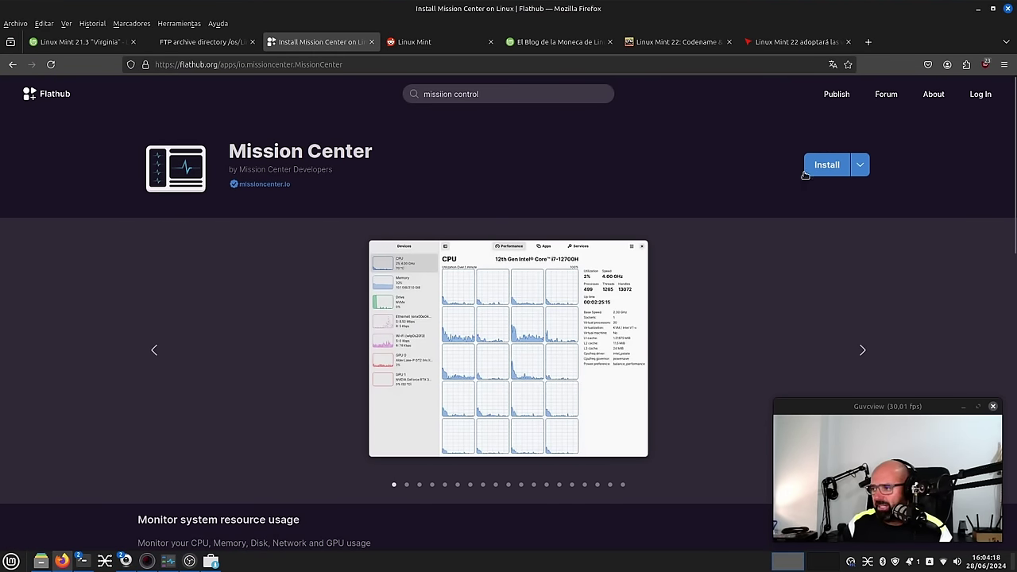
left_click(862, 167)
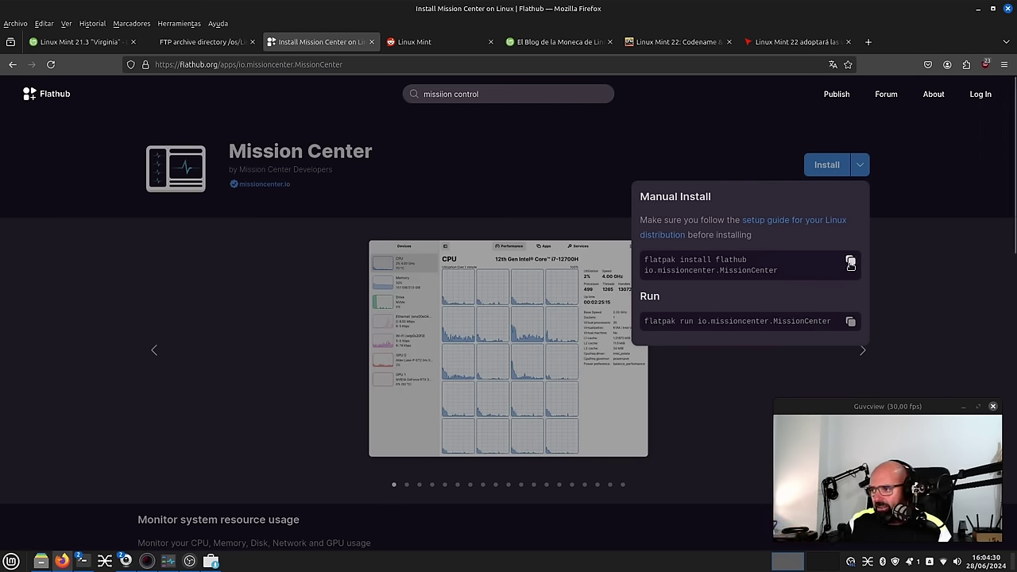
Dismiss the Flathub manual install pop-up, minimise Firefox and open the Imágenes folder in the file manager.
left_click(274, 373)
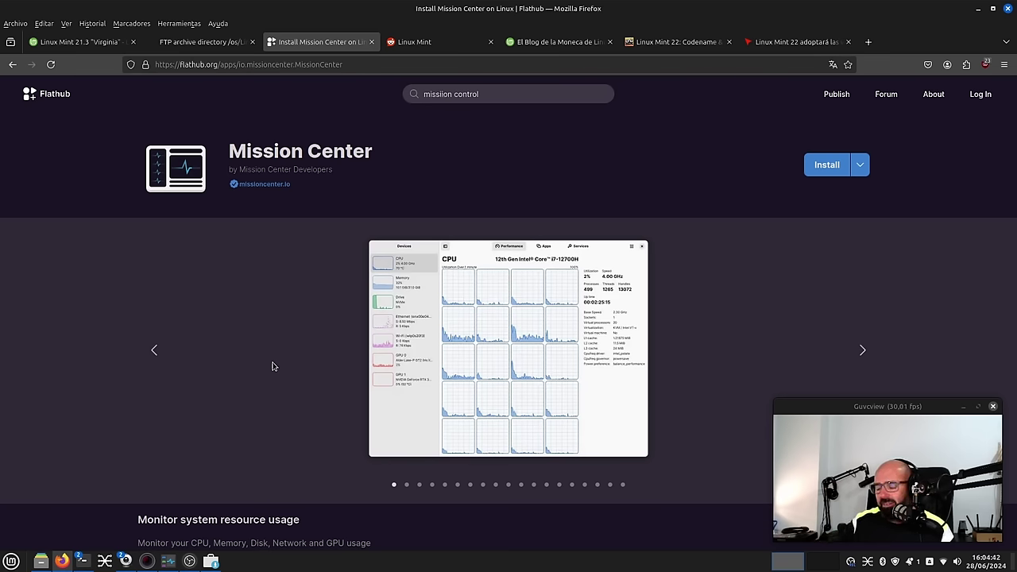
left_click(980, 10)
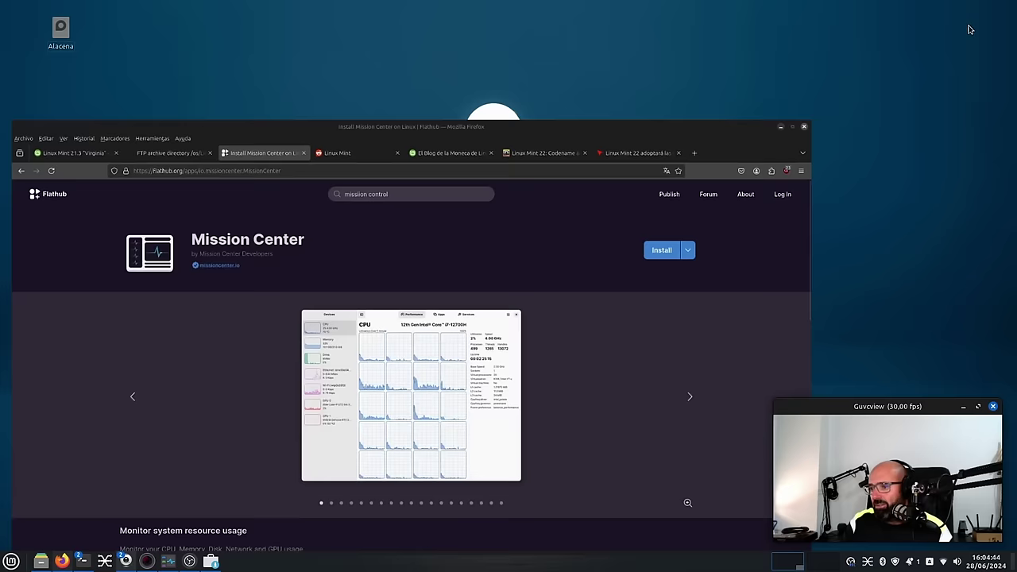
left_click(34, 562)
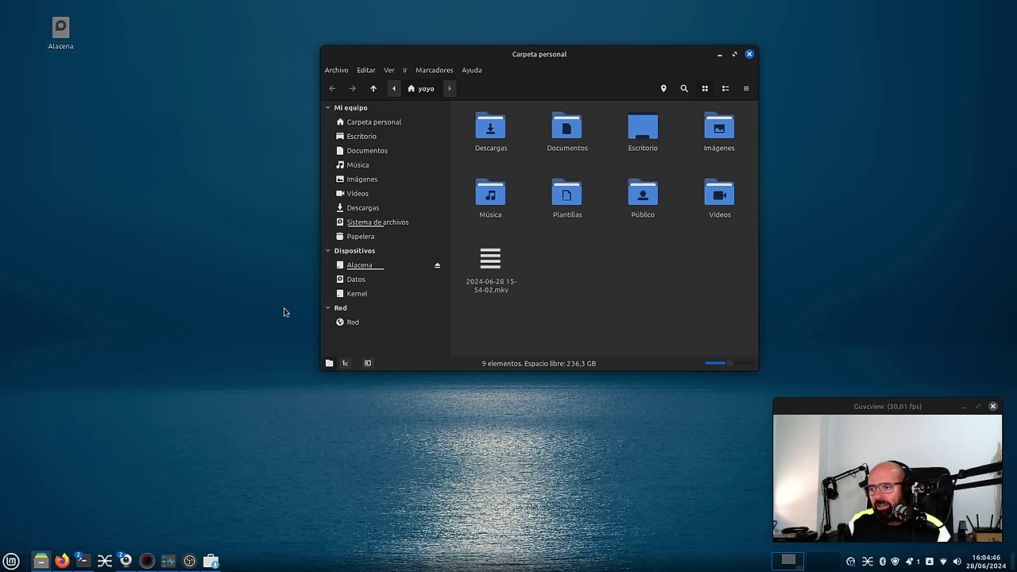
left_click_drag(563, 65, 380, 56)
left_click(196, 172)
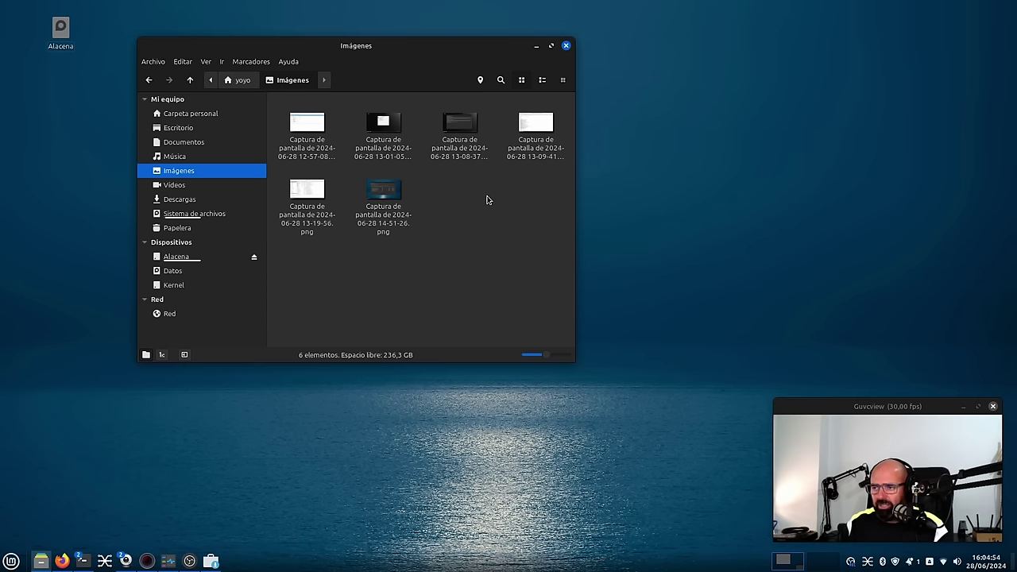
double_click(306, 131)
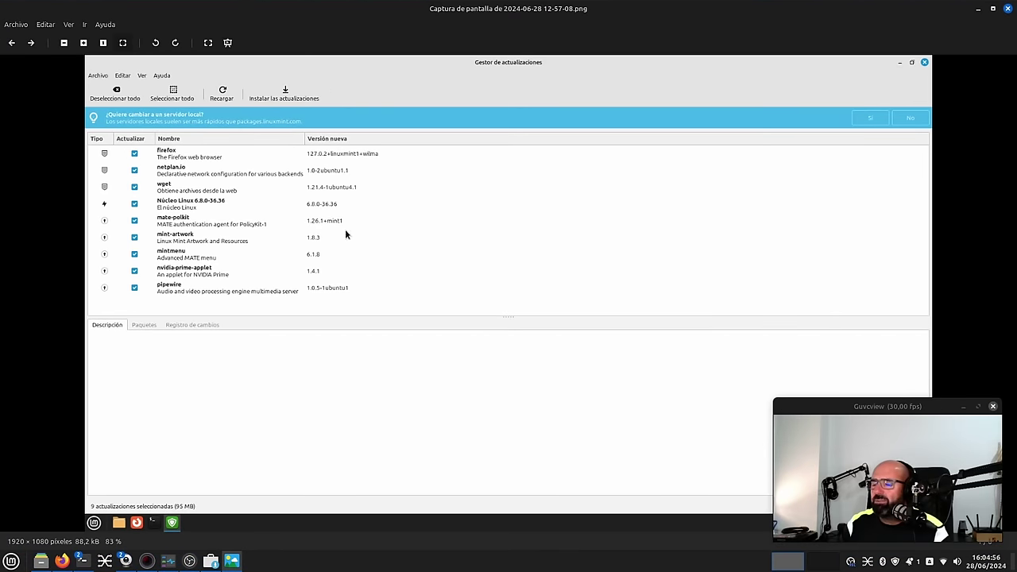
scroll(346, 234, "up", 2)
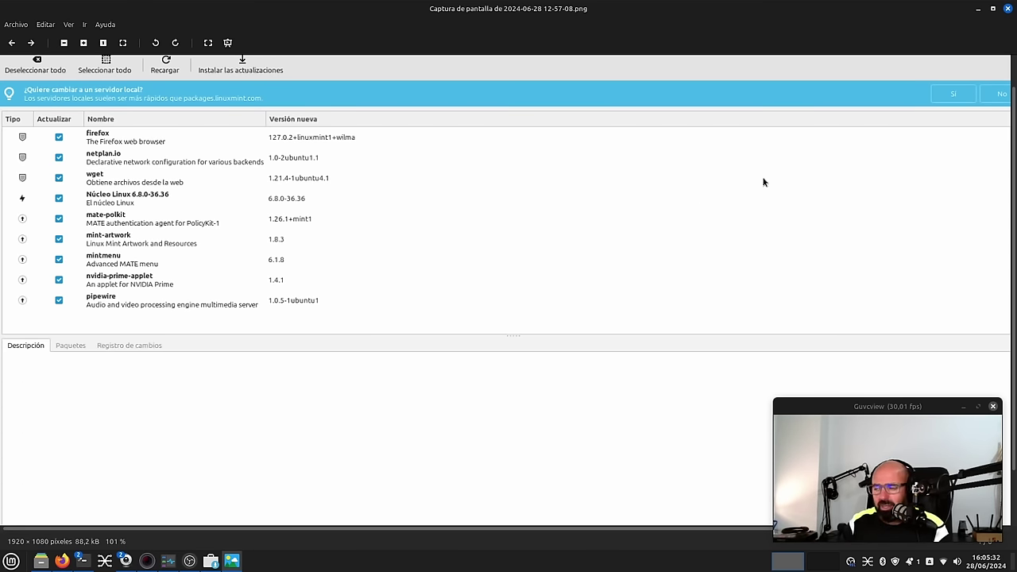
left_click(1009, 8)
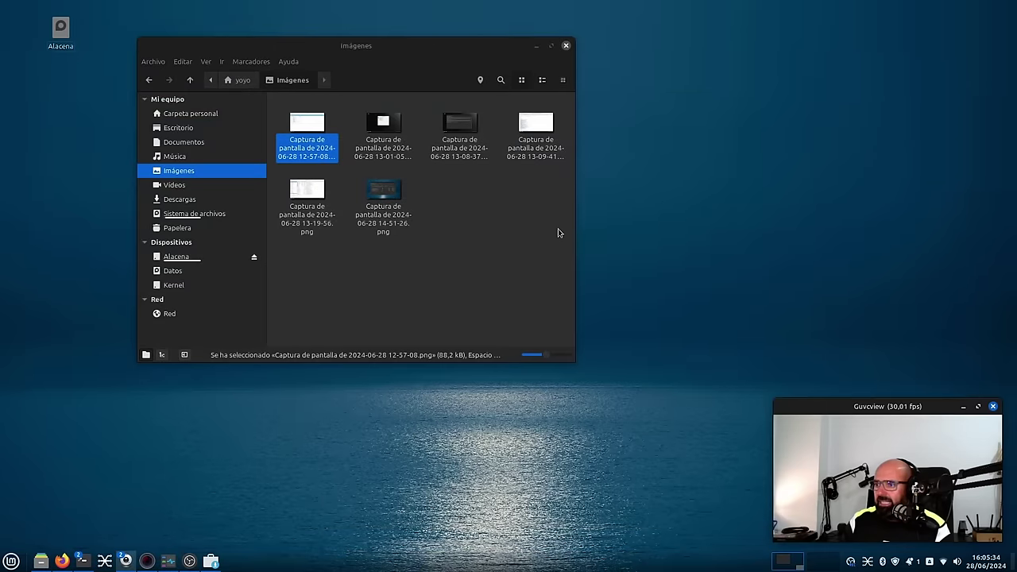
double_click(382, 111)
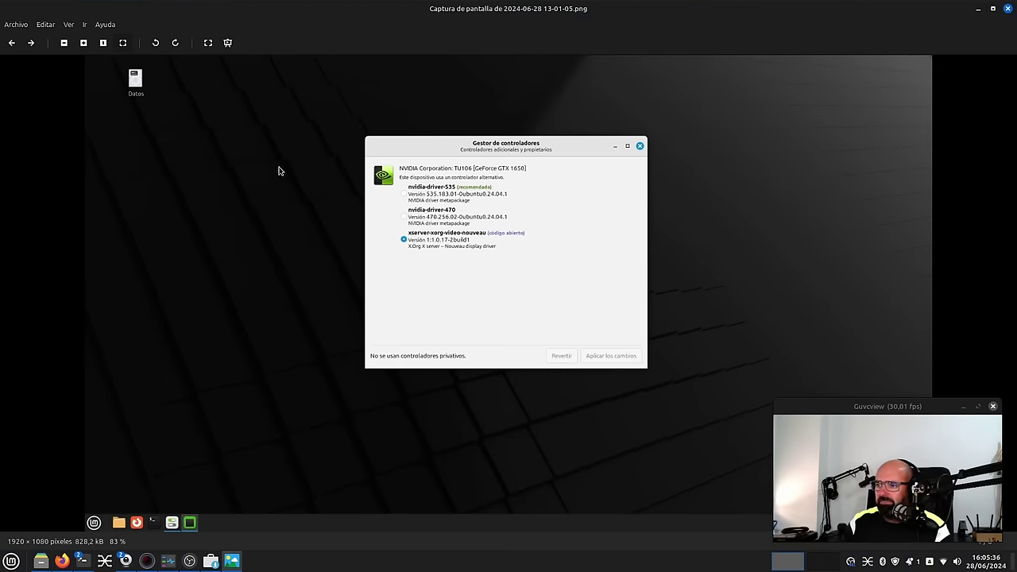
scroll(292, 208, "up", 3)
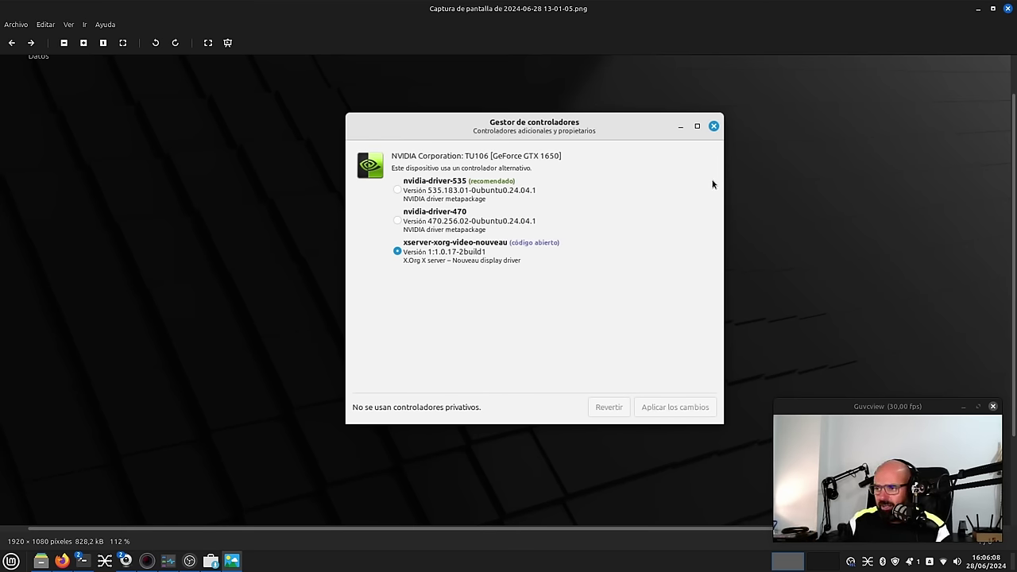
left_click(1008, 8)
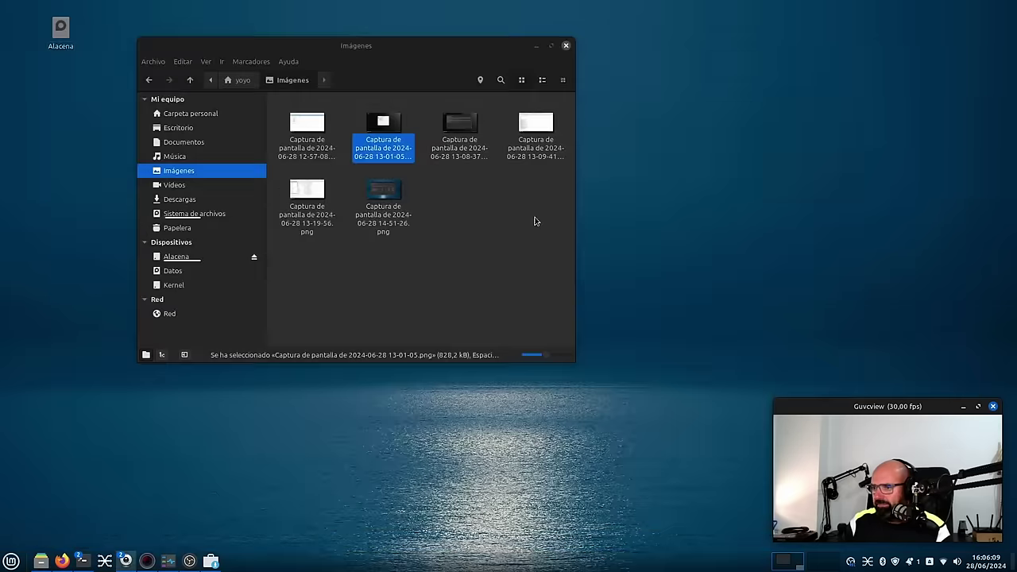
left_click(460, 127)
double_click(460, 127)
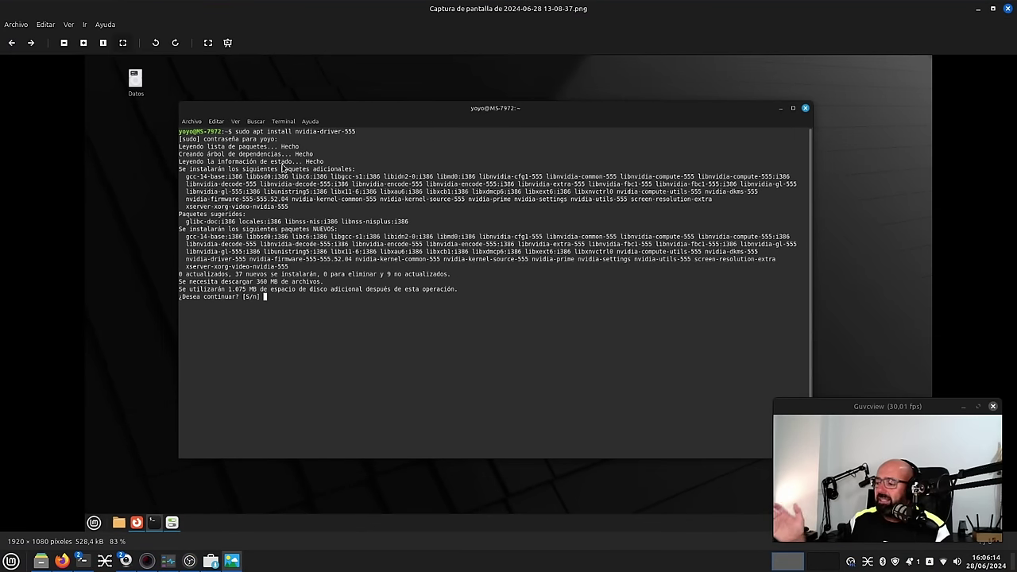
Switch to Firefox and open the bookmarked "Proprietary GPU Drivers" page of the "Graphics Drivers" team in a new tab.
left_click(62, 560)
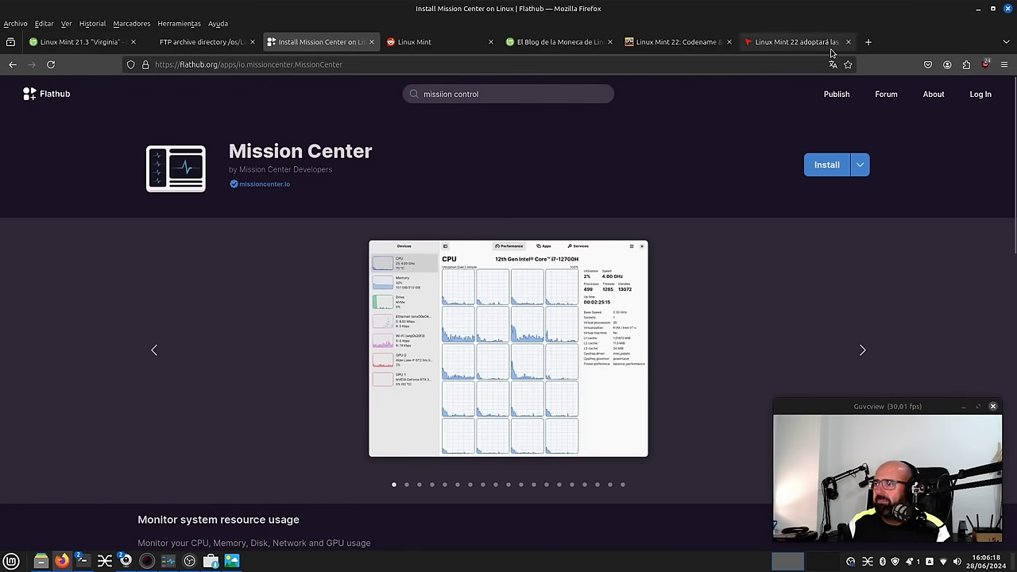
left_click(868, 41)
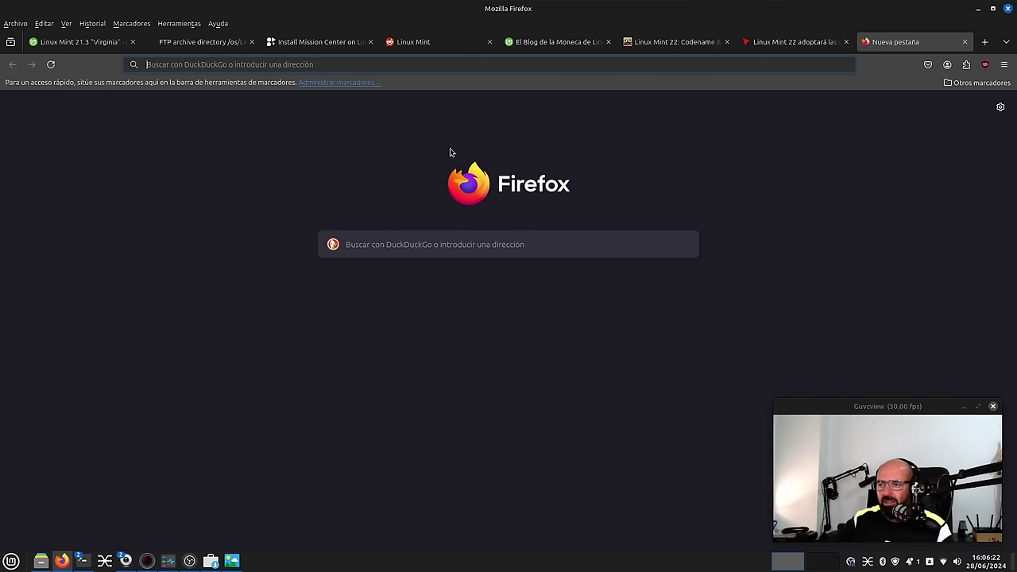
left_click(130, 24)
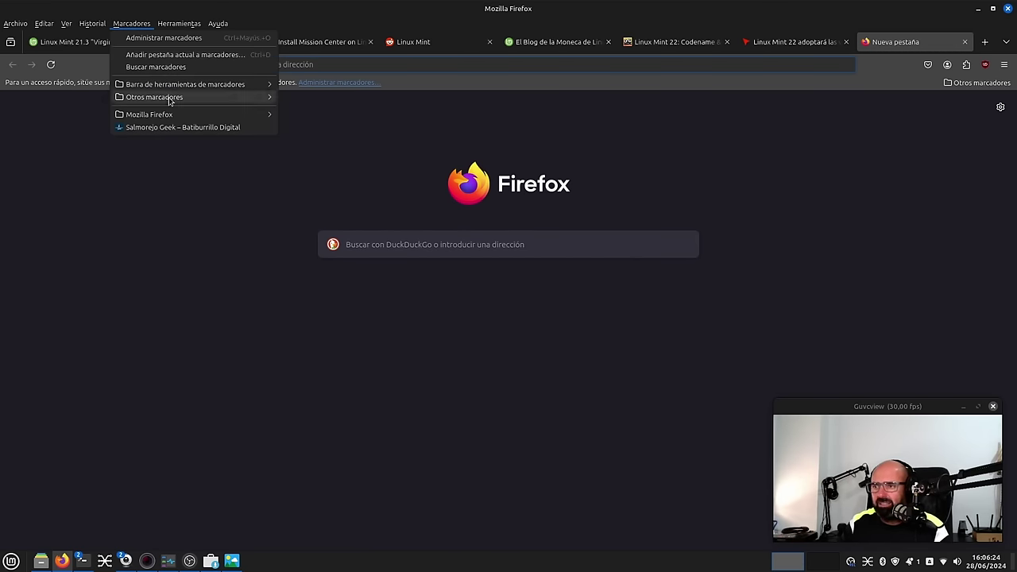
mouse_move(174, 102)
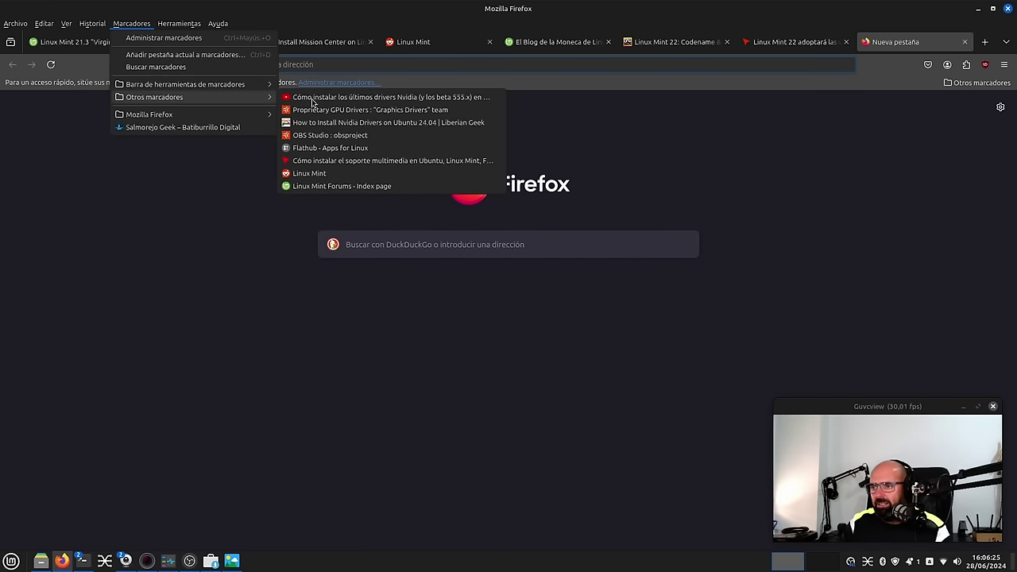
left_click(390, 110)
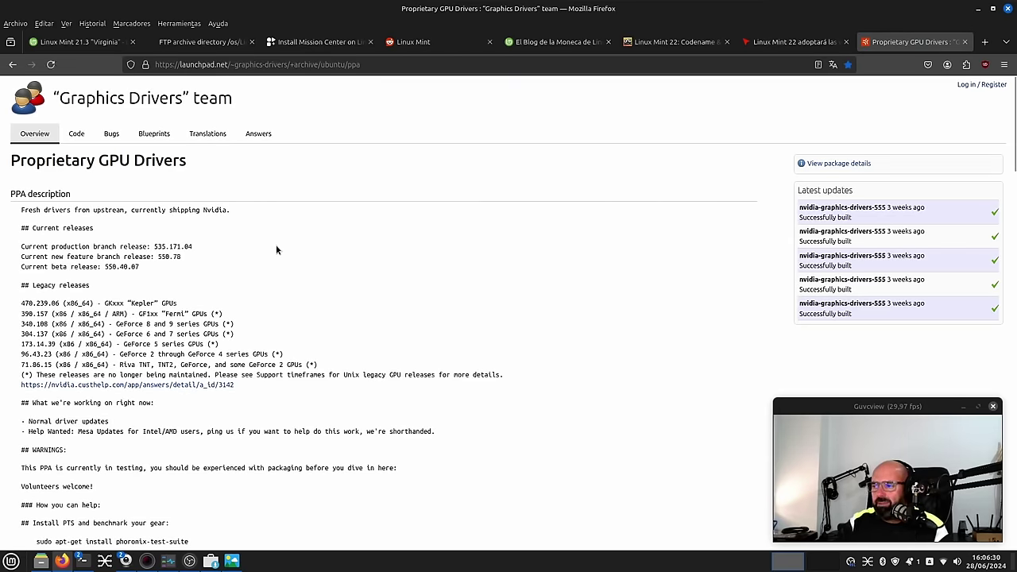
scroll(349, 279, "down", 1)
scroll(421, 239, "up", 1)
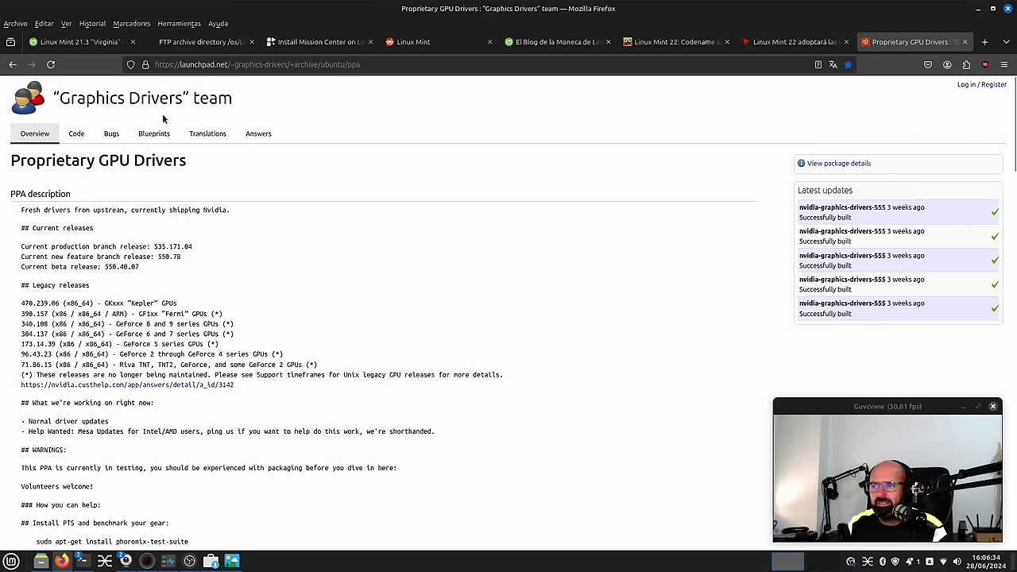
Filter the PPA's overview of published packages by the Noble series and review the listed Nvidia drivers.
scroll(183, 210, "down", 15)
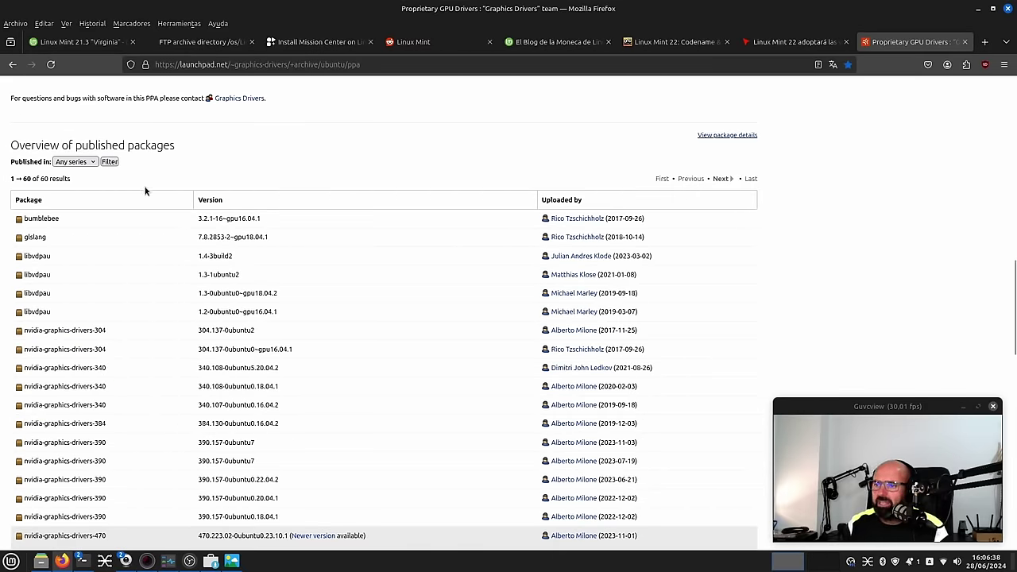
left_click(74, 162)
left_click(68, 197)
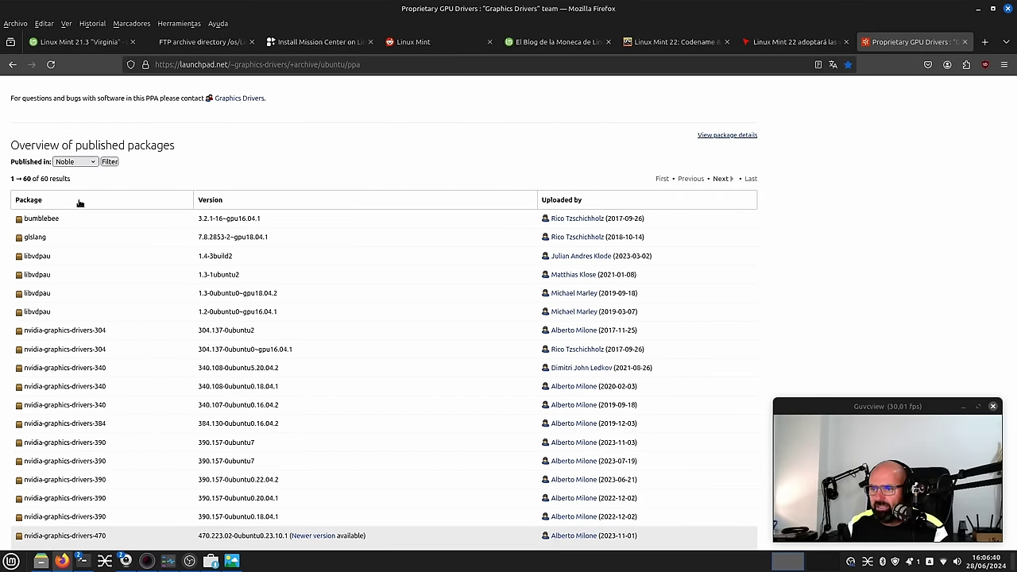
left_click(110, 162)
scroll(258, 281, "down", 10)
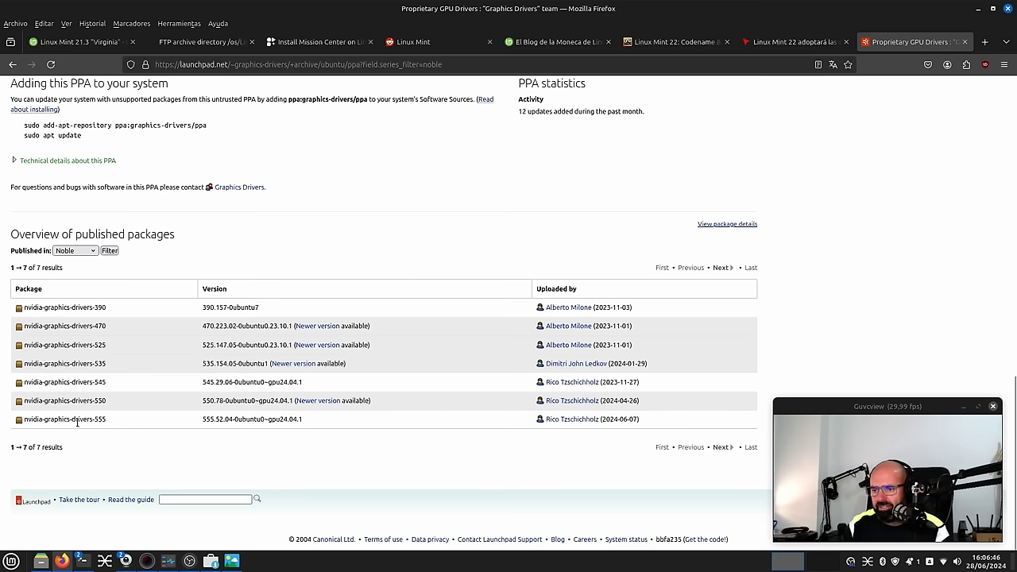
Open the PPA's package details and find the nvidia-graphics-drivers-555 entries in the full package list.
left_click(705, 226)
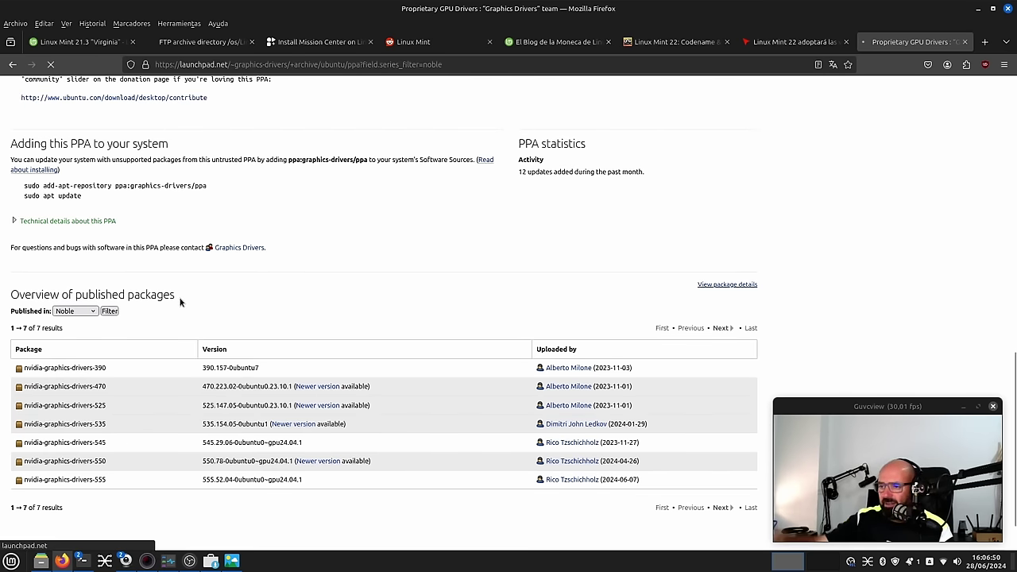
scroll(219, 263, "down", 8)
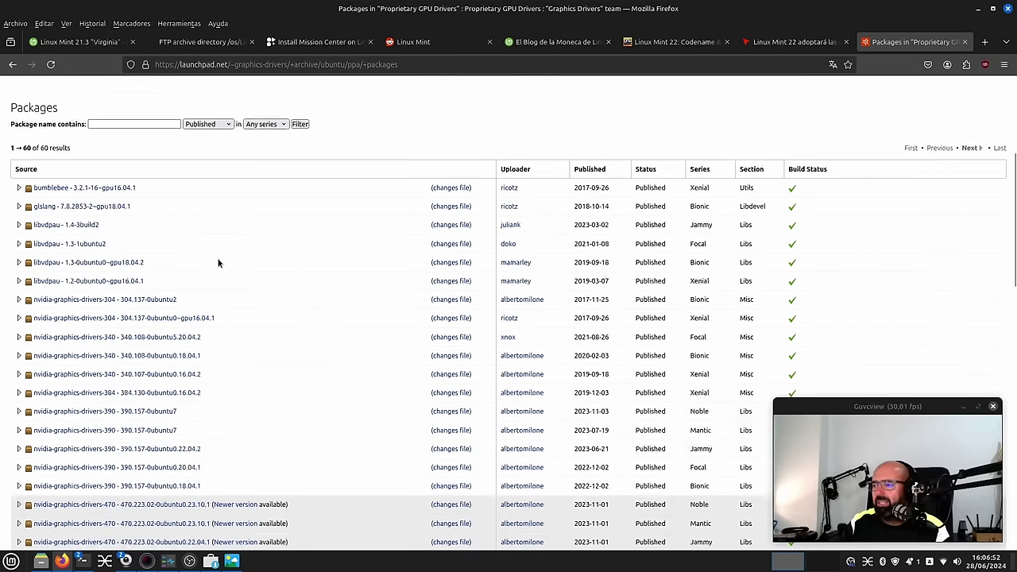
scroll(226, 253, "down", 8)
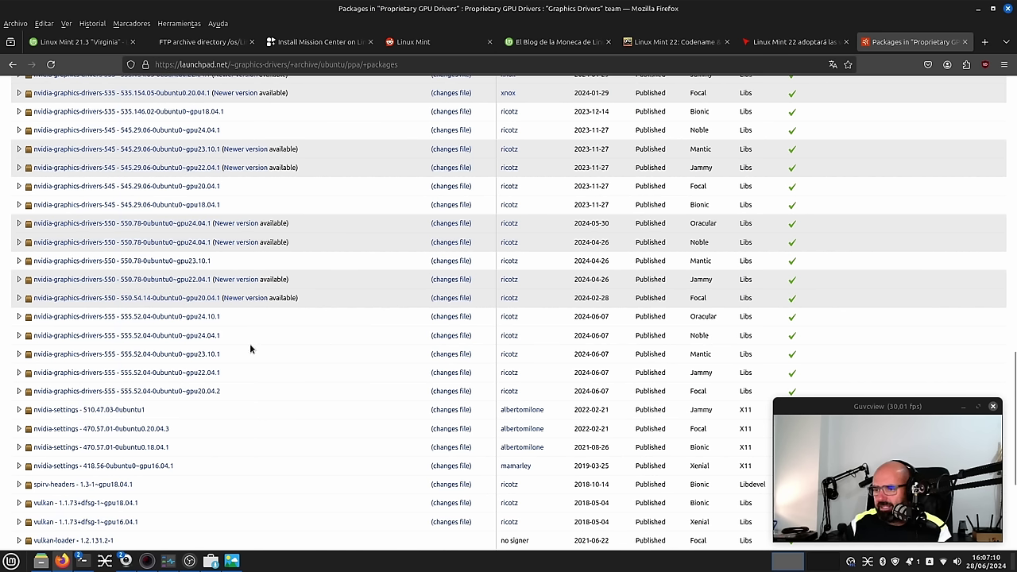
Expand the Noble nvidia-graphics-drivers-555 entry and highlight nvidia-driver-555 among its built packages.
left_click(19, 335)
scroll(221, 321, "down", 3)
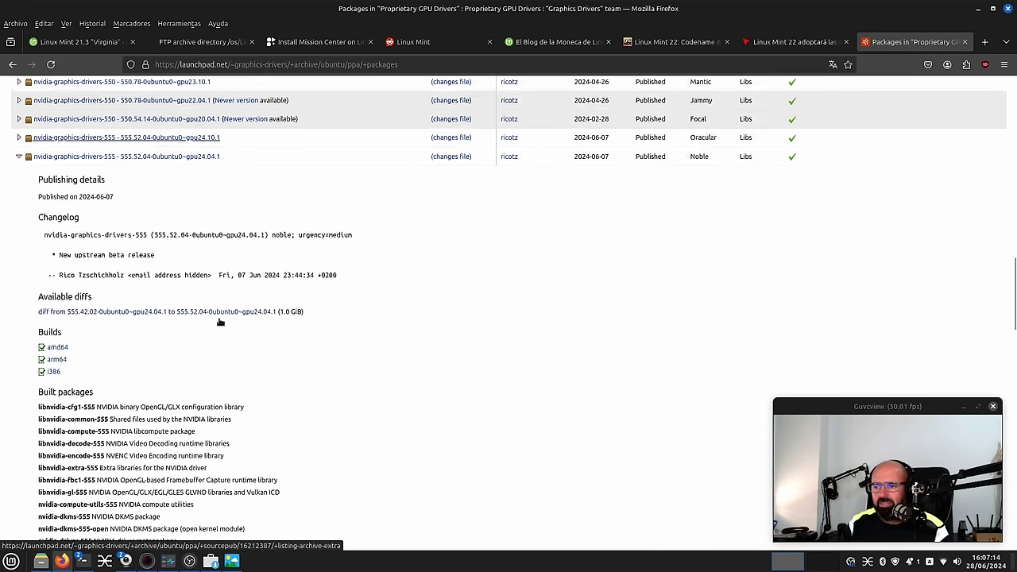
scroll(220, 320, "down", 4)
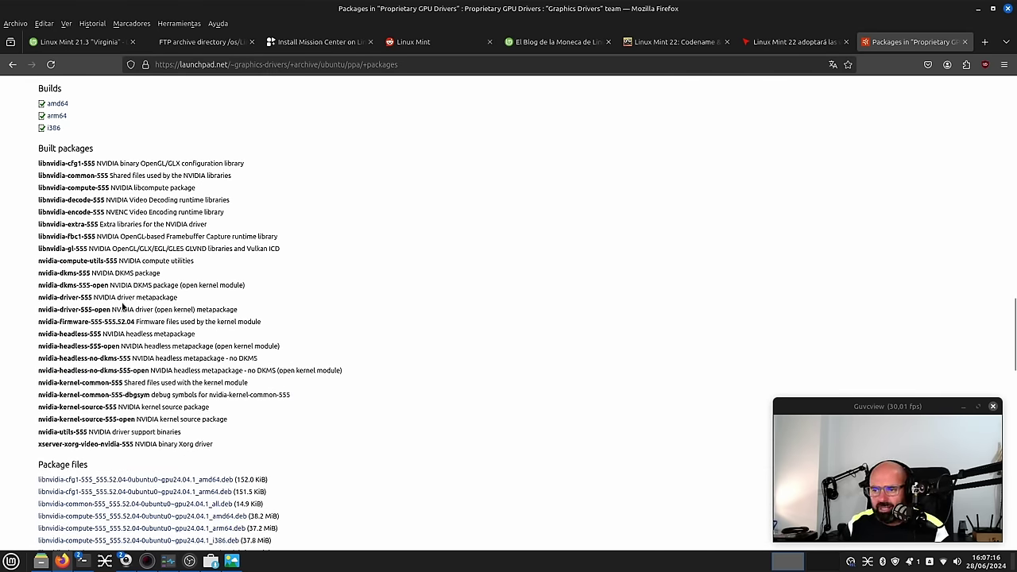
left_click_drag(94, 296, 39, 297)
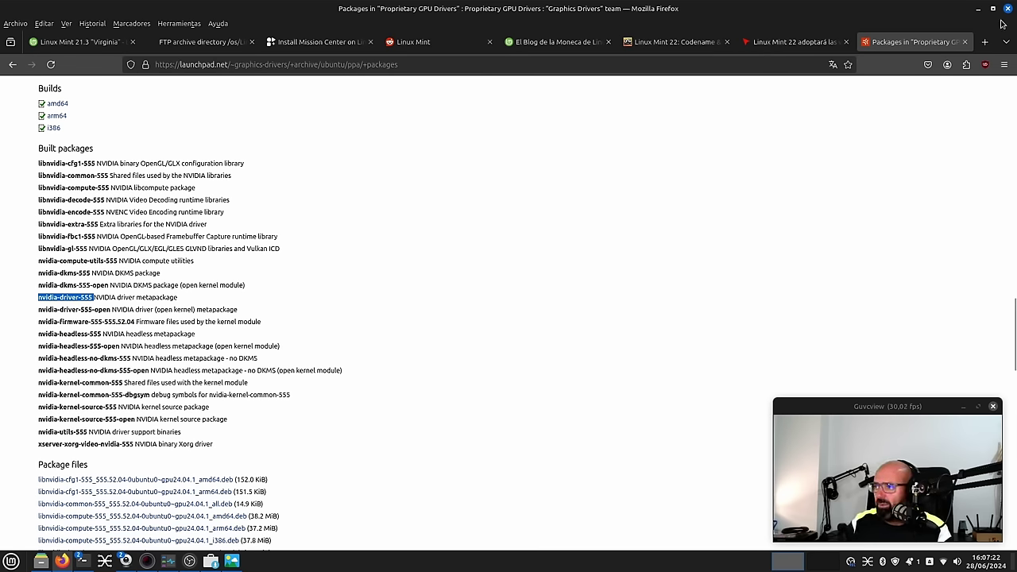
Minimise Firefox, examine the nvidia-driver-555 installation output in the enlarged terminal screenshot, and minimise the image viewer.
left_click(978, 8)
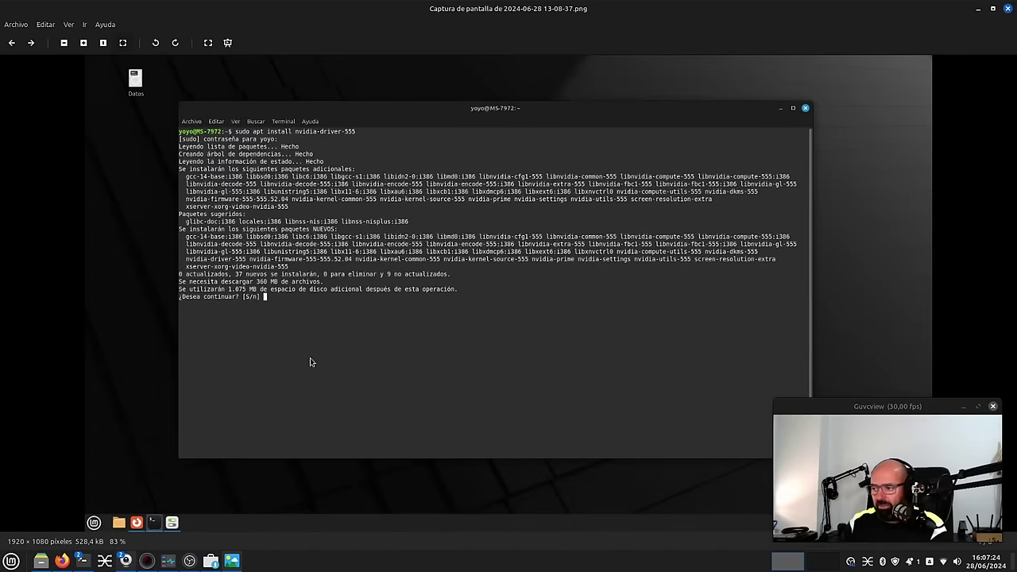
scroll(324, 316, "up", 4)
scroll(327, 303, "up", 1)
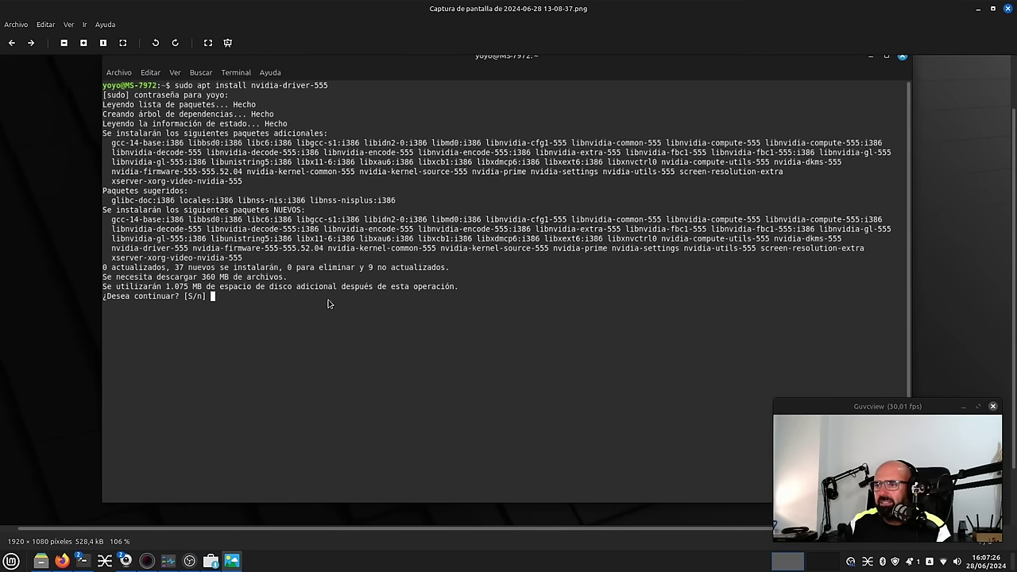
scroll(328, 304, "up", 1)
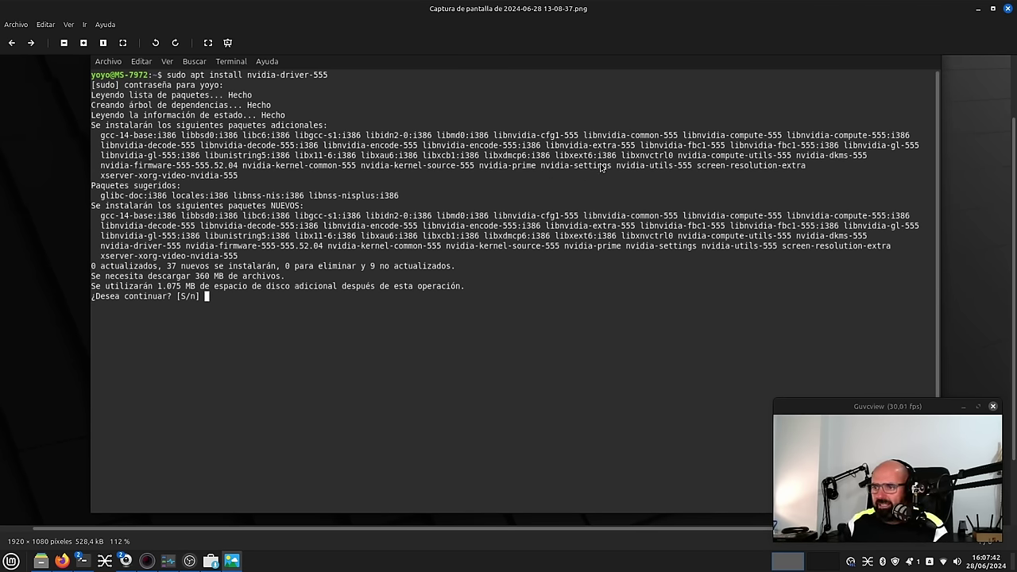
left_click(978, 8)
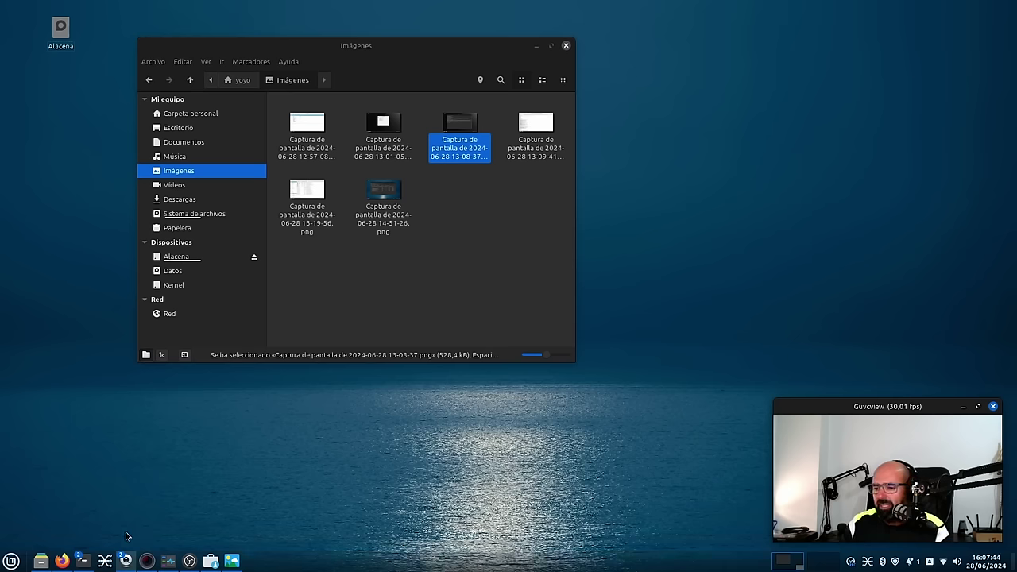
Open the Nvidia configuration from System Settings and move its window over the settings window to examine the driver's system information.
left_click(11, 561)
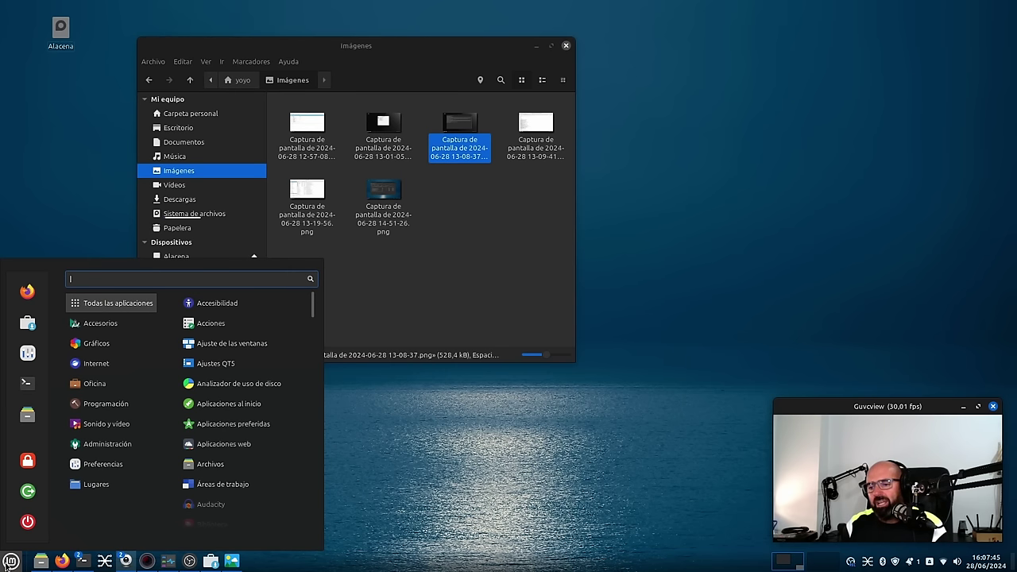
left_click(34, 356)
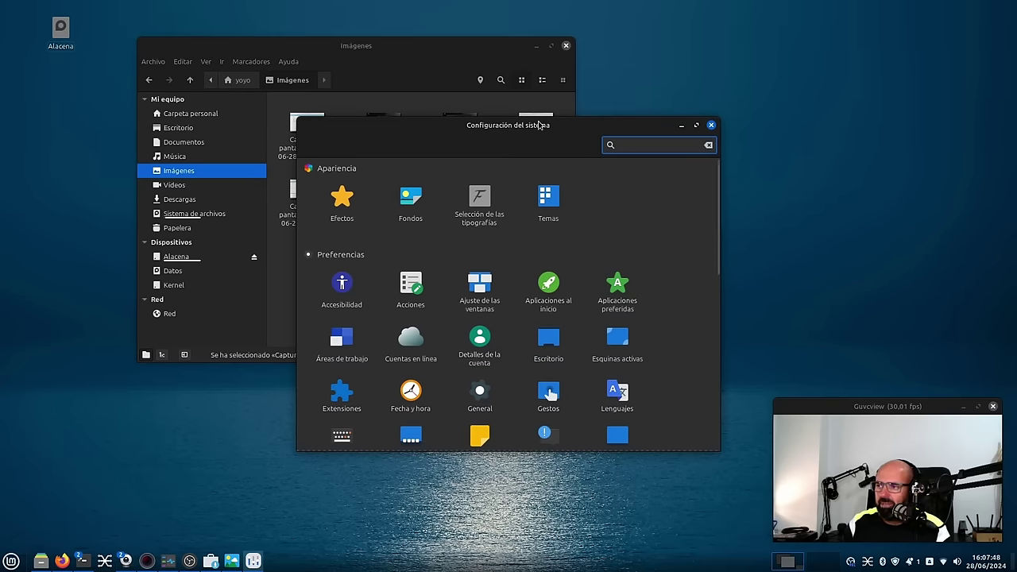
left_click_drag(524, 124, 361, 106)
scroll(271, 302, "down", 8)
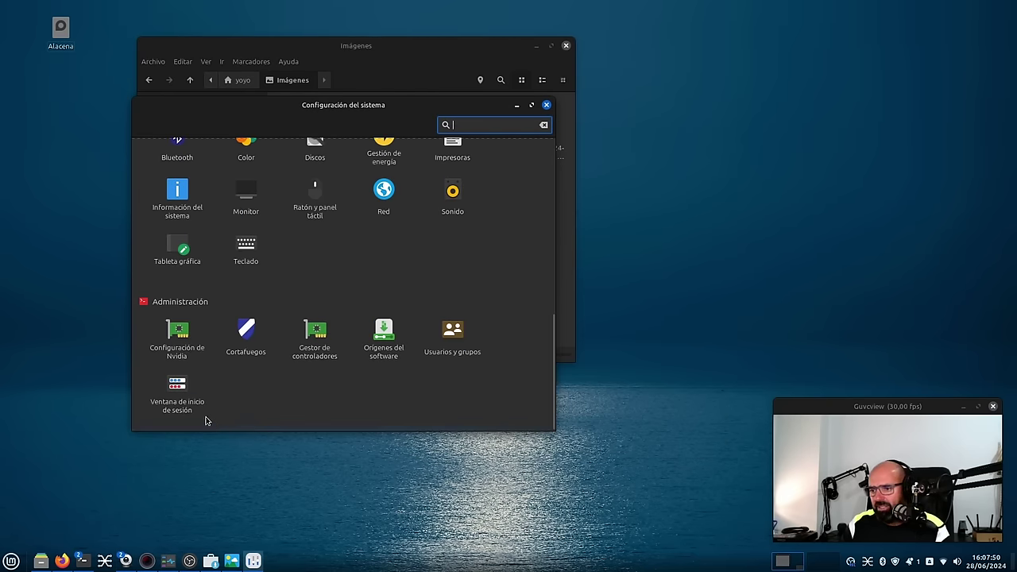
left_click(179, 337)
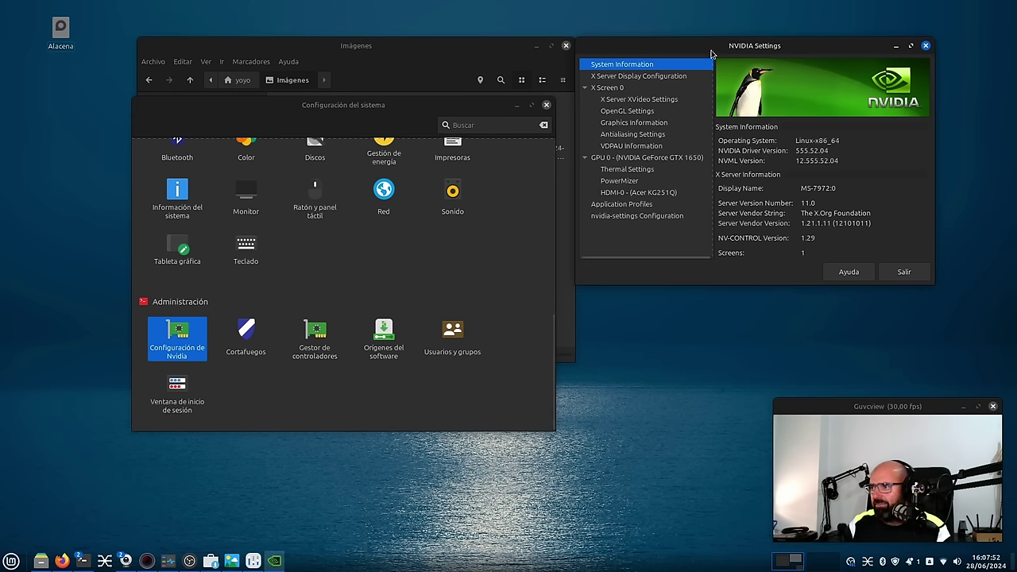
left_click_drag(712, 53, 377, 214)
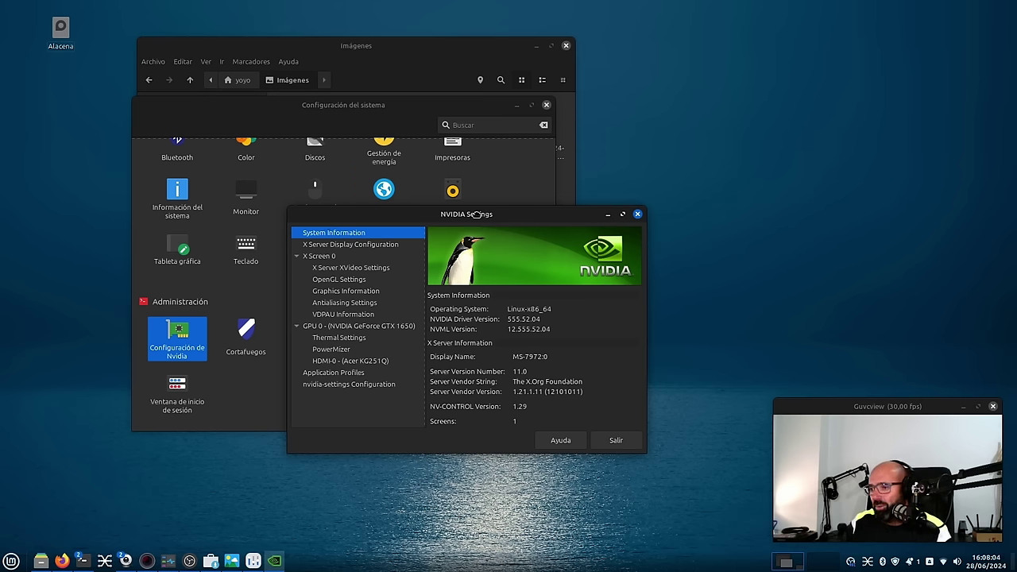
Switch to OBS, examine the video encoder in the output recording settings, cancel the settings dialog and minimise OBS.
left_click_drag(478, 219, 427, 239)
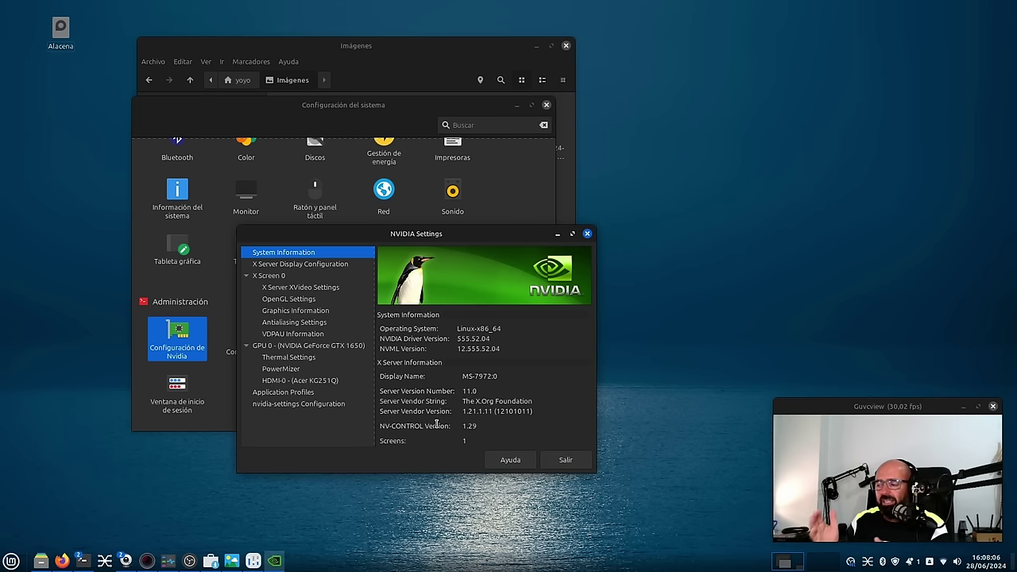
left_click(189, 561)
left_click_drag(608, 71, 426, 81)
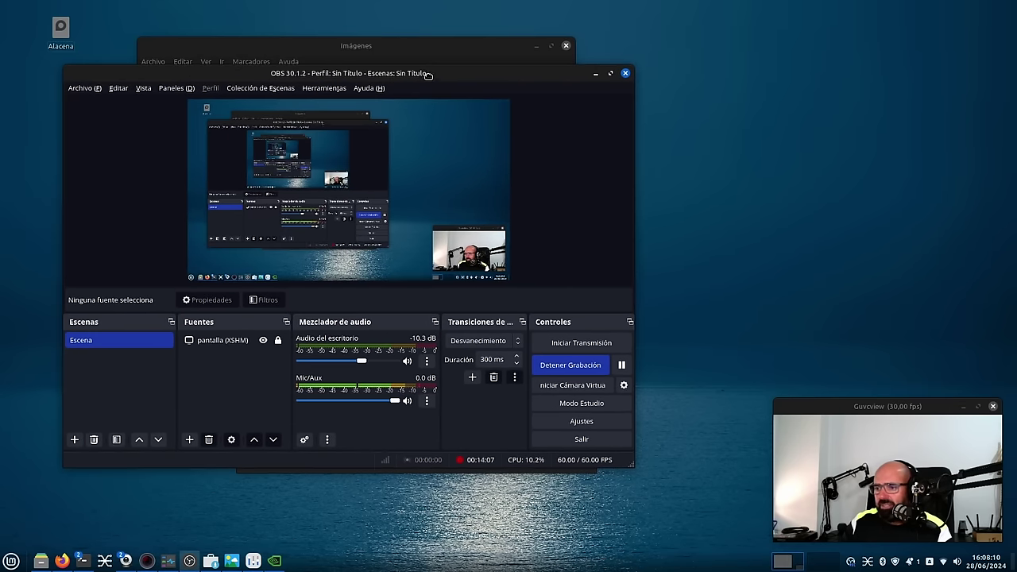
left_click(586, 427)
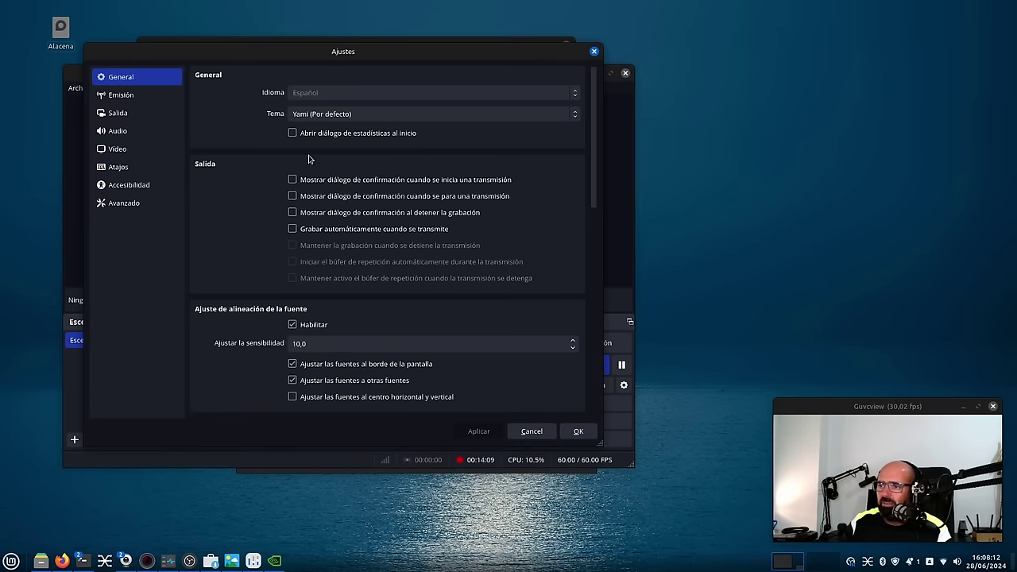
left_click(141, 115)
left_click(255, 98)
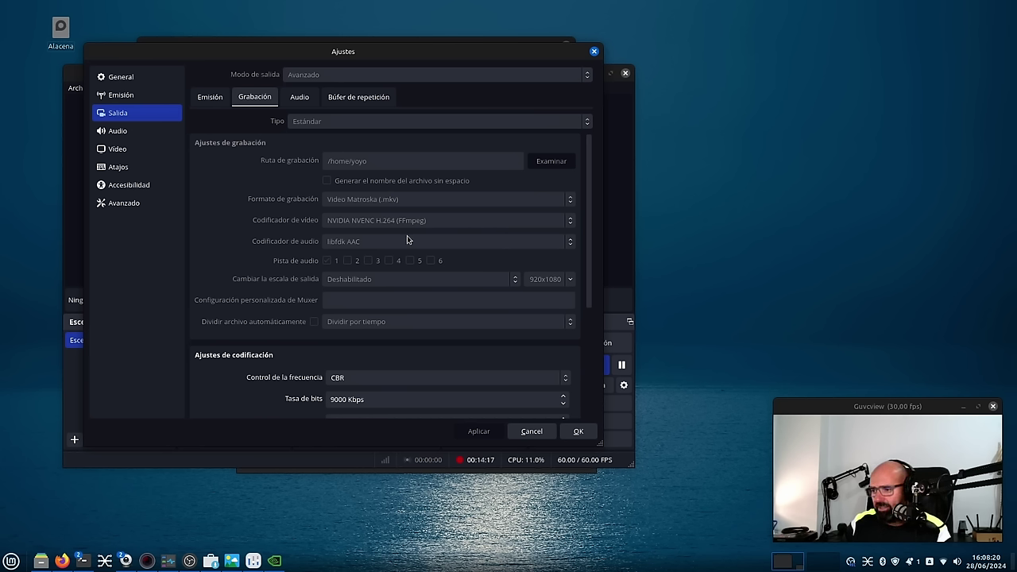
left_click(531, 437)
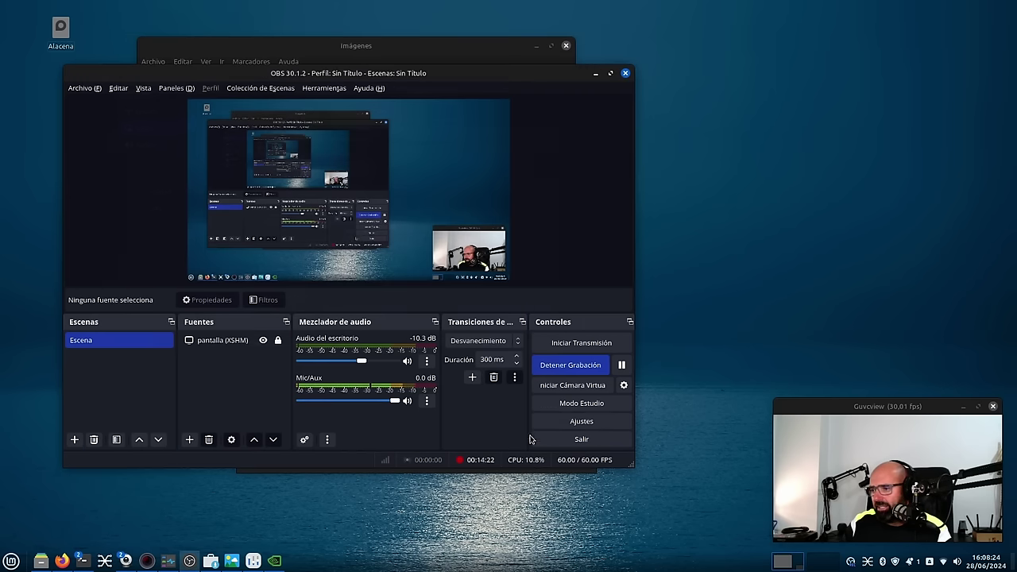
left_click(595, 73)
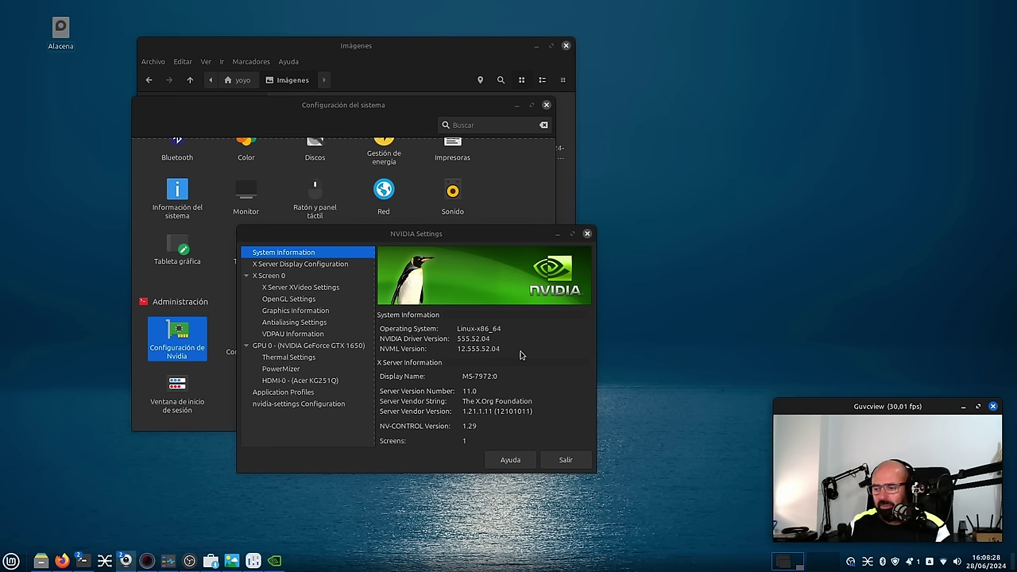
Quit NVIDIA Settings and examine the GPU usage and video encode graphs in Mission Center, clearing away its window and System Settings.
left_click(568, 462)
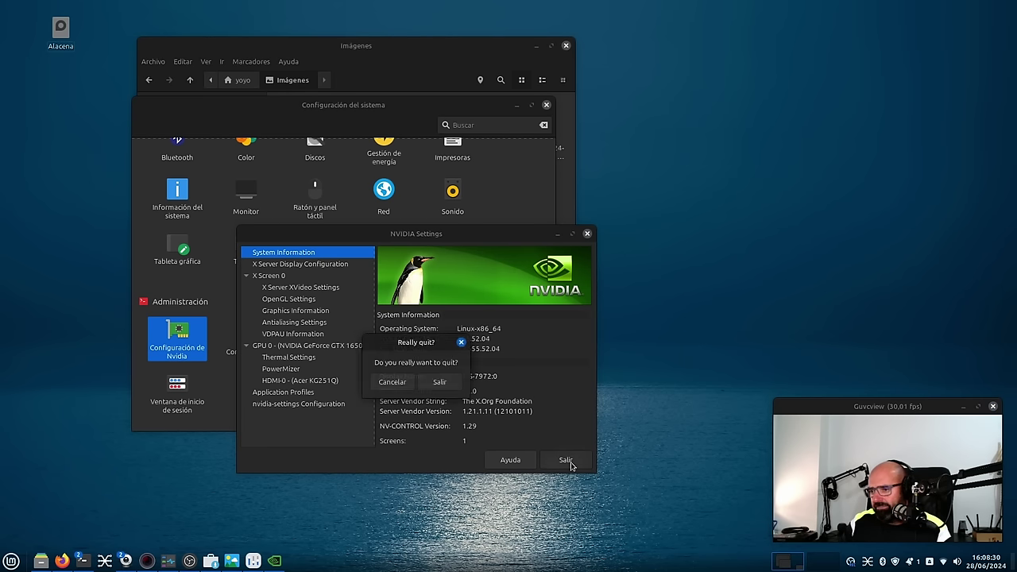
left_click(439, 382)
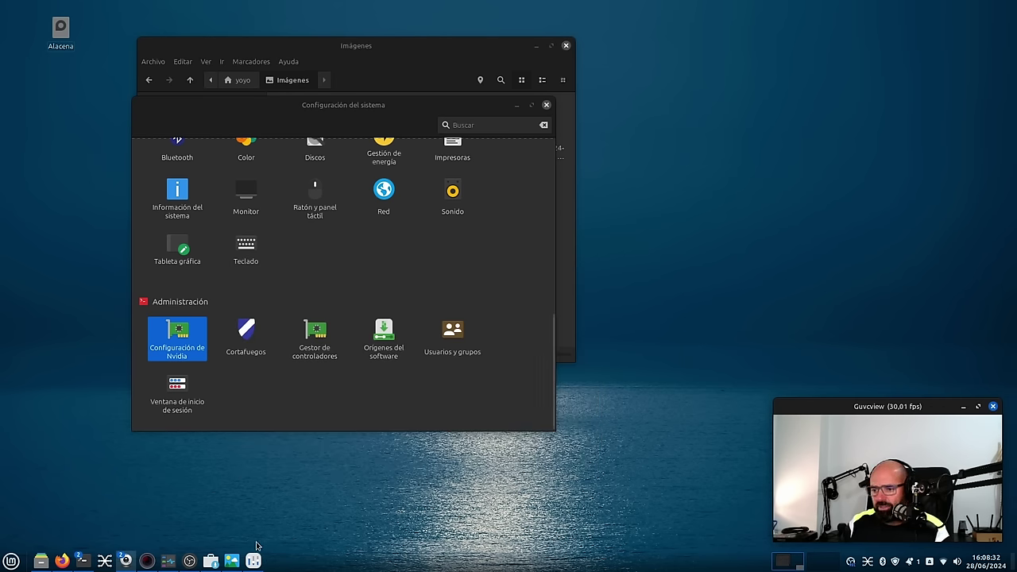
left_click(169, 563)
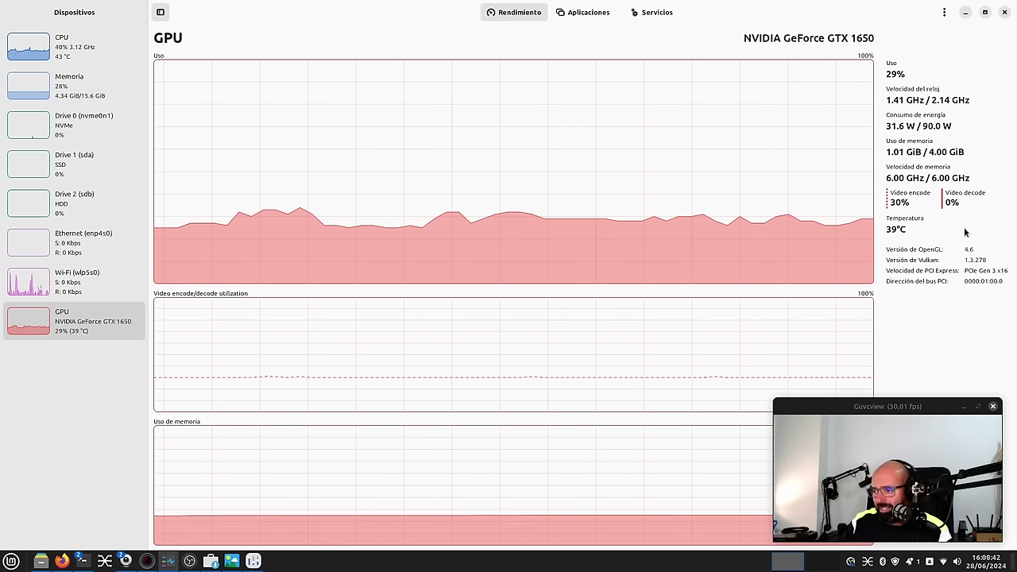
left_click(966, 12)
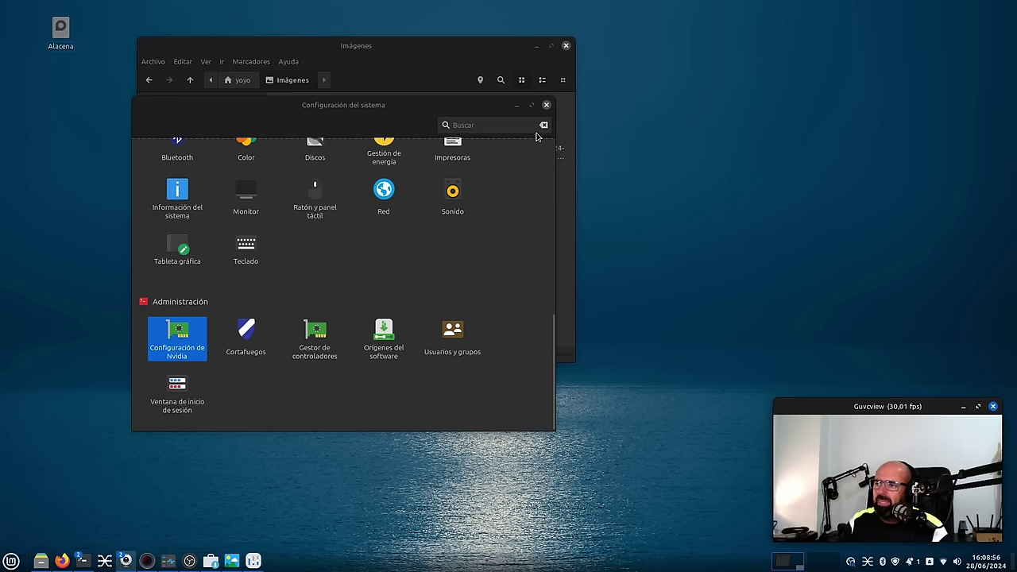
left_click(515, 107)
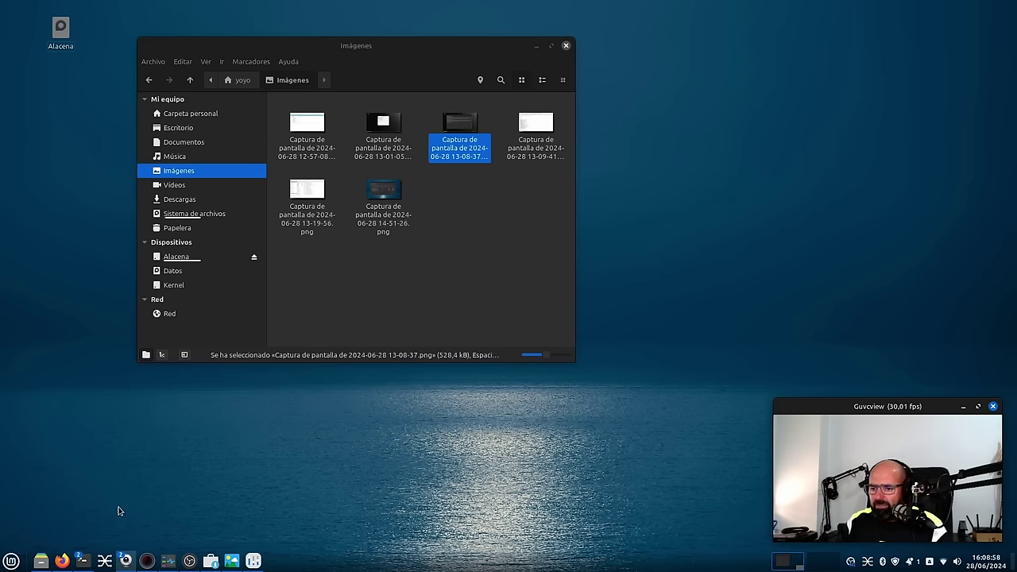
Switch to Firefox, review the Linux Mint blog's unverified Flatpak section with the Google Chrome example, and minimise the browser and file manager.
left_click(60, 562)
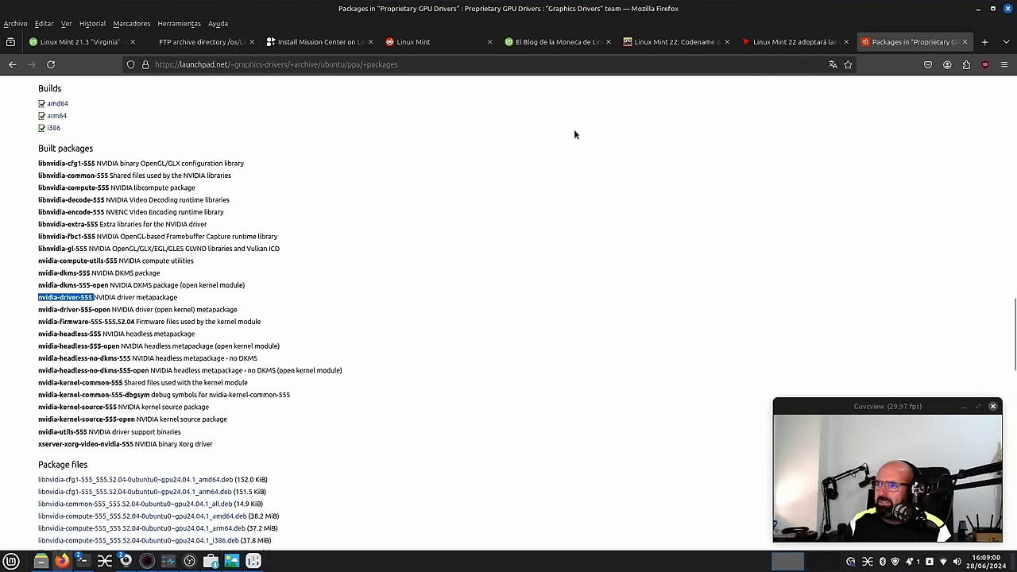
scroll(341, 125, "up", 15)
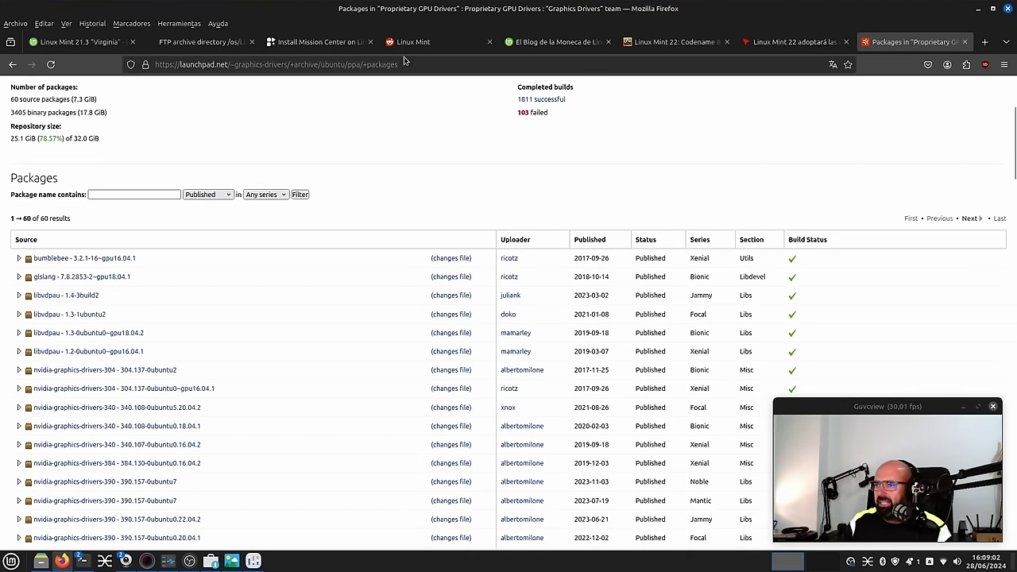
left_click(421, 41)
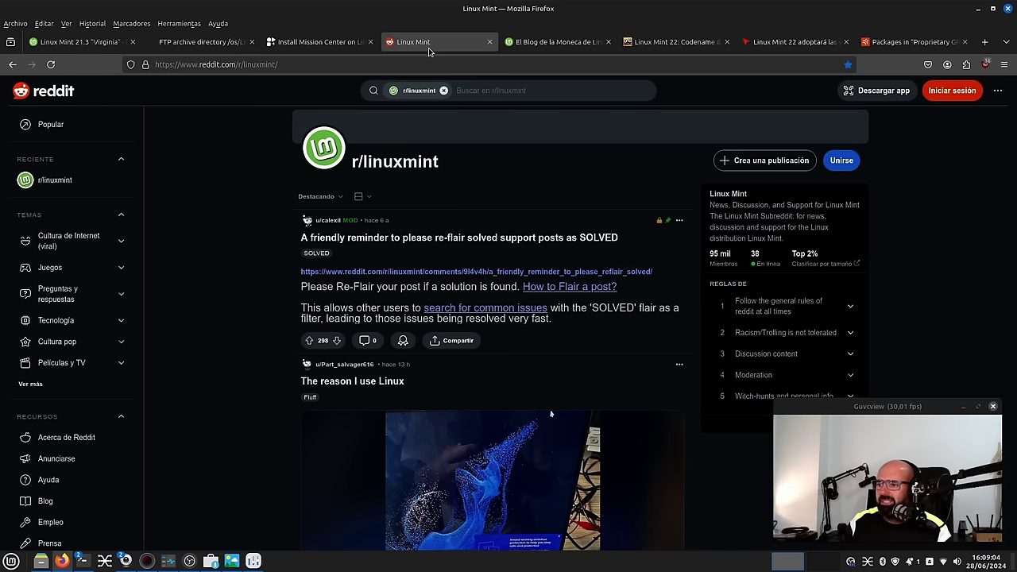
left_click(552, 44)
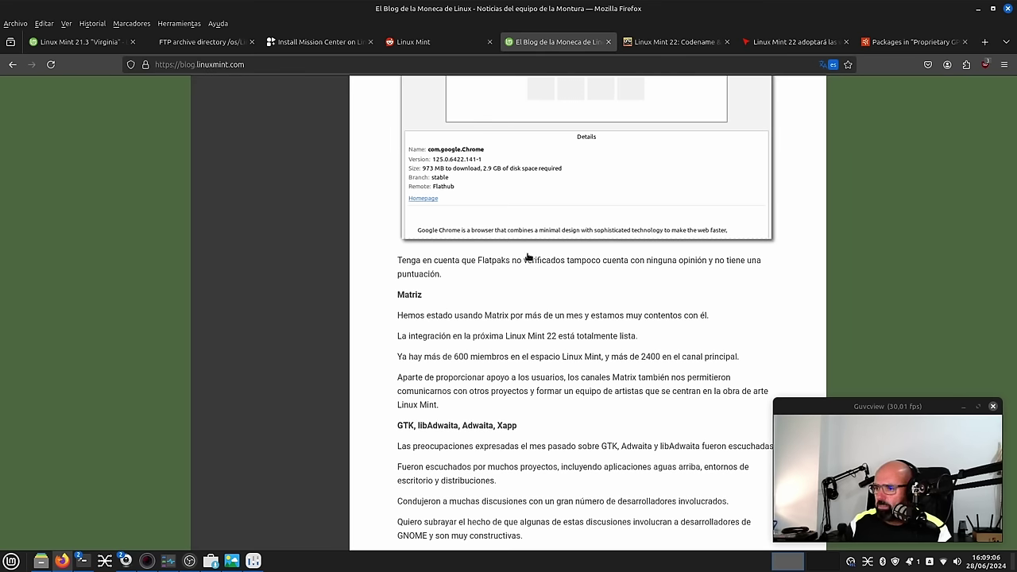
scroll(524, 277, "up", 6)
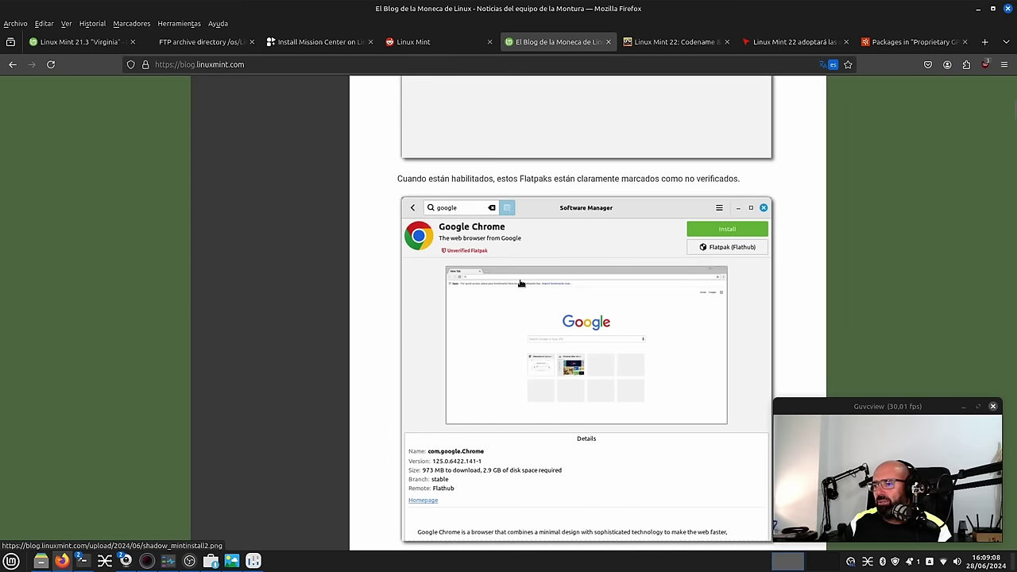
scroll(545, 287, "down", 3)
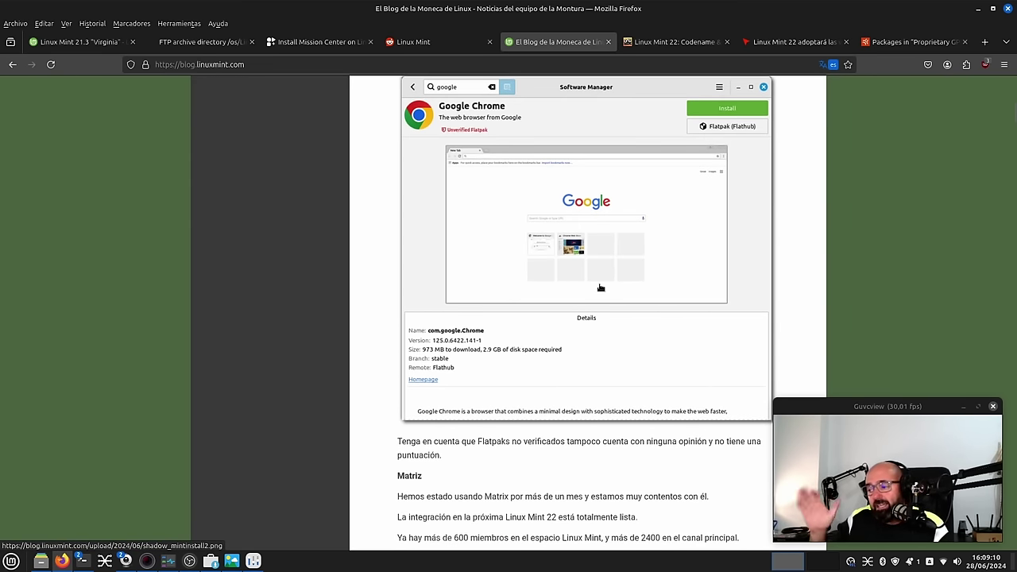
left_click(978, 9)
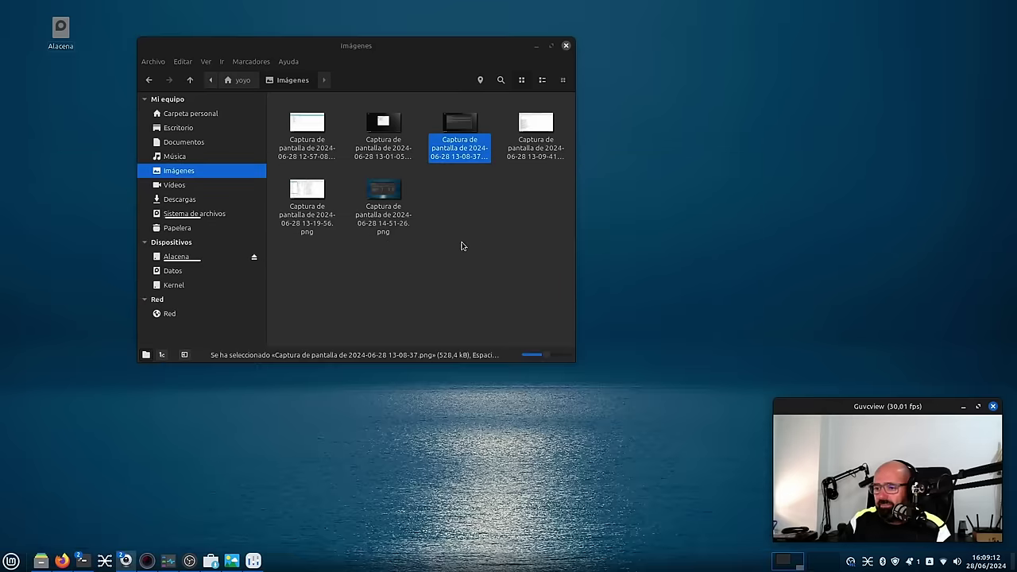
left_click(537, 45)
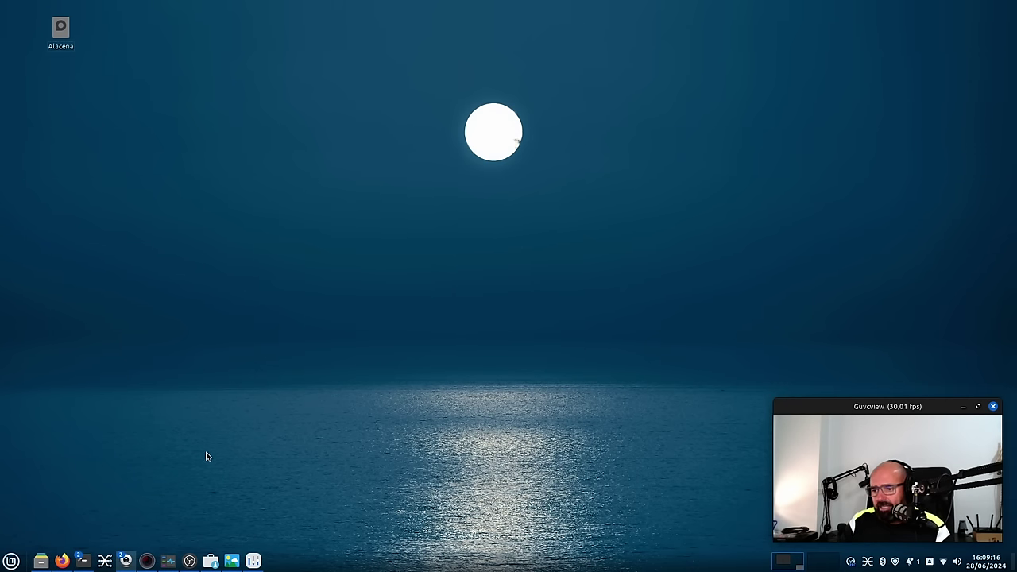
Switch to the Software Manager, enable showing unverified Flatpaks in its preferences, and return to the main page.
left_click(210, 561)
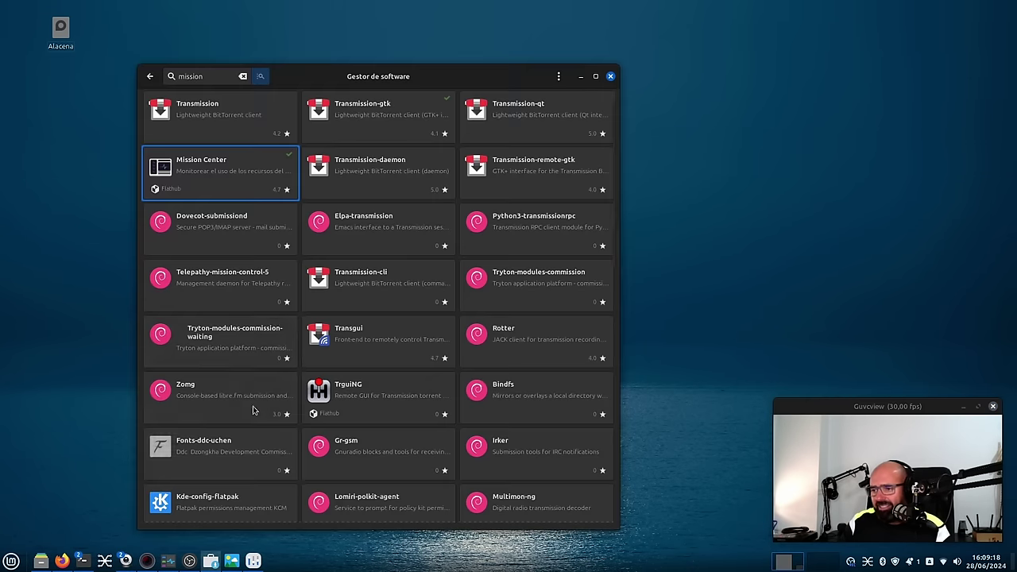
left_click(558, 77)
left_click(598, 119)
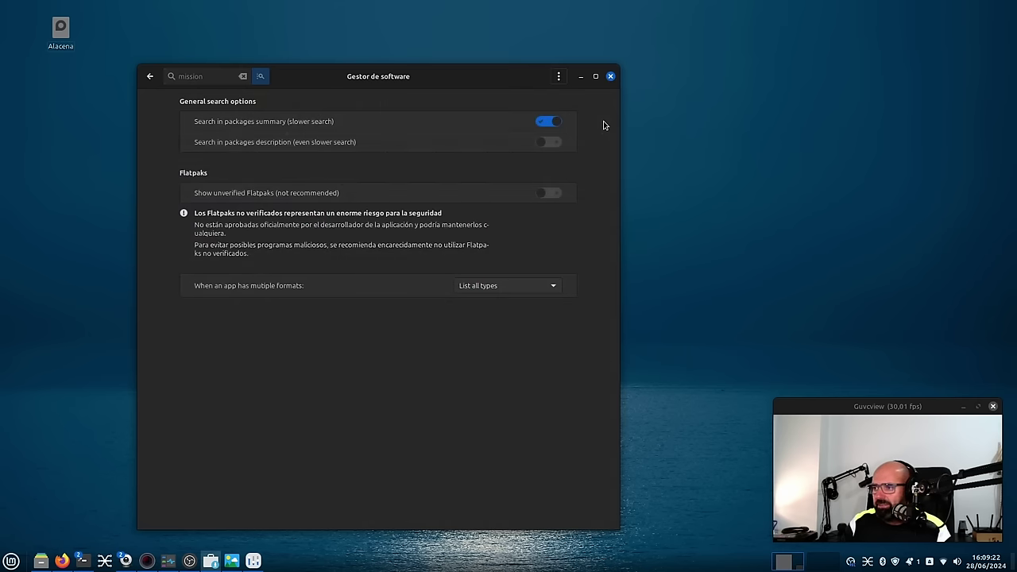
left_click(548, 193)
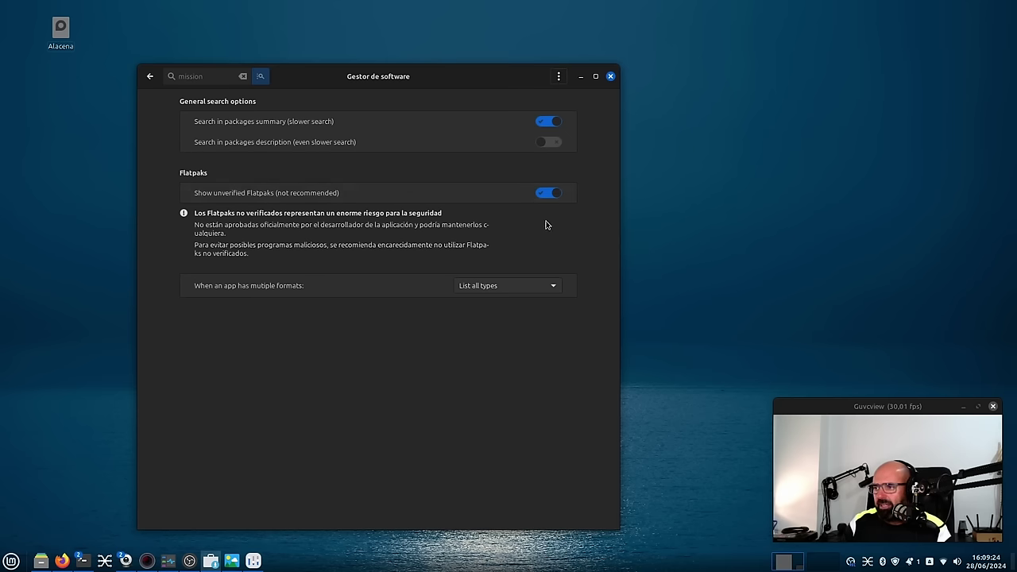
left_click(151, 77)
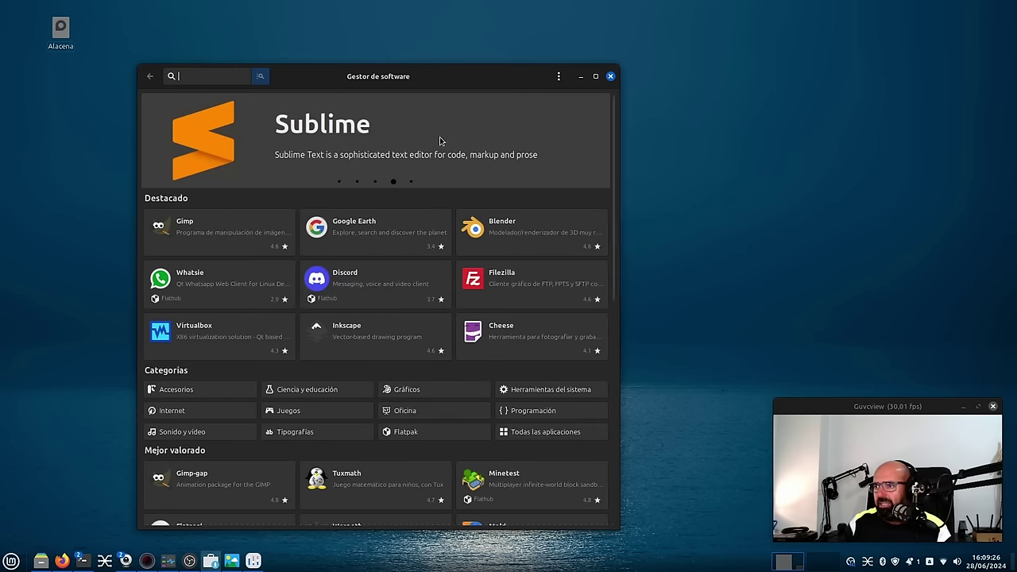
Search the Software Manager for helvum and open the Helvum Flatpak page to examine its verification label.
left_click(192, 77)
type("helvum")
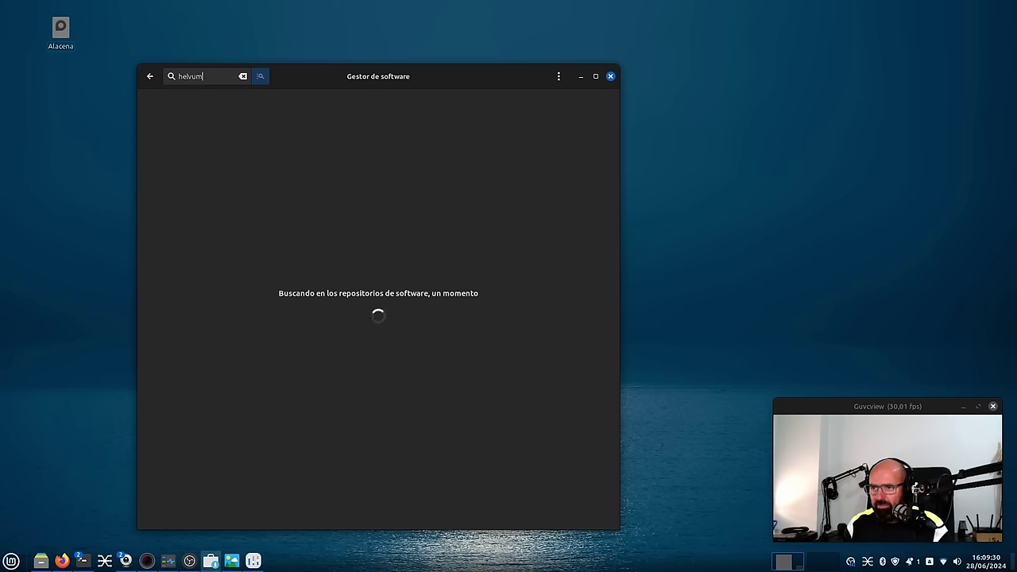
left_click(354, 123)
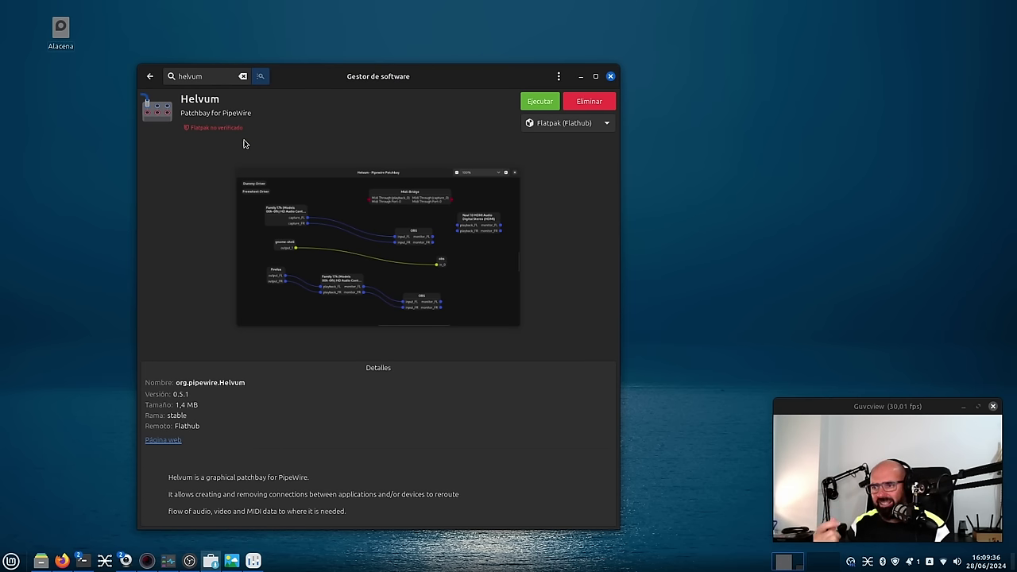
Disable showing unverified Flatpaks in the Software Manager preferences and close the Software Manager.
left_click(559, 77)
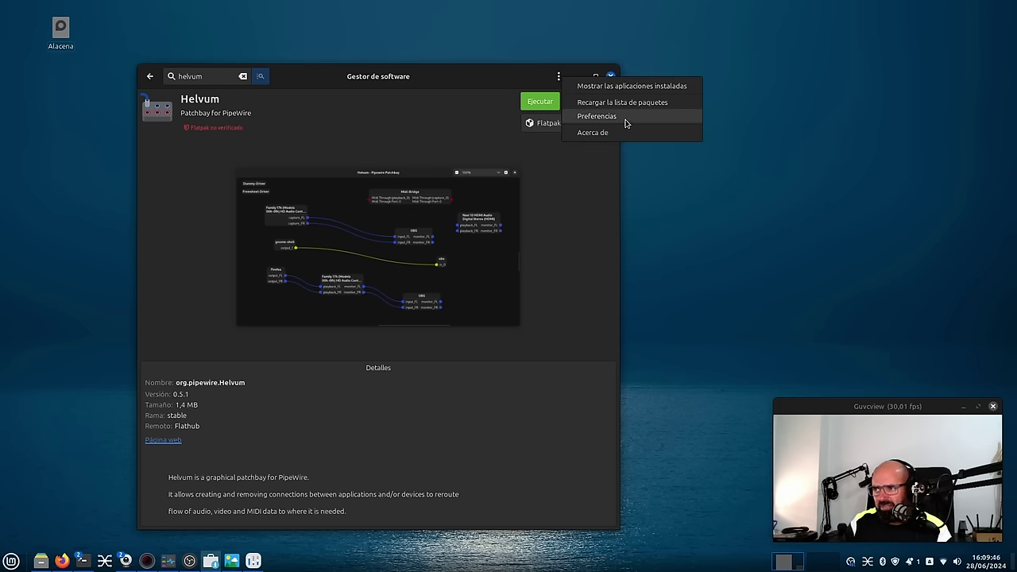
left_click(598, 117)
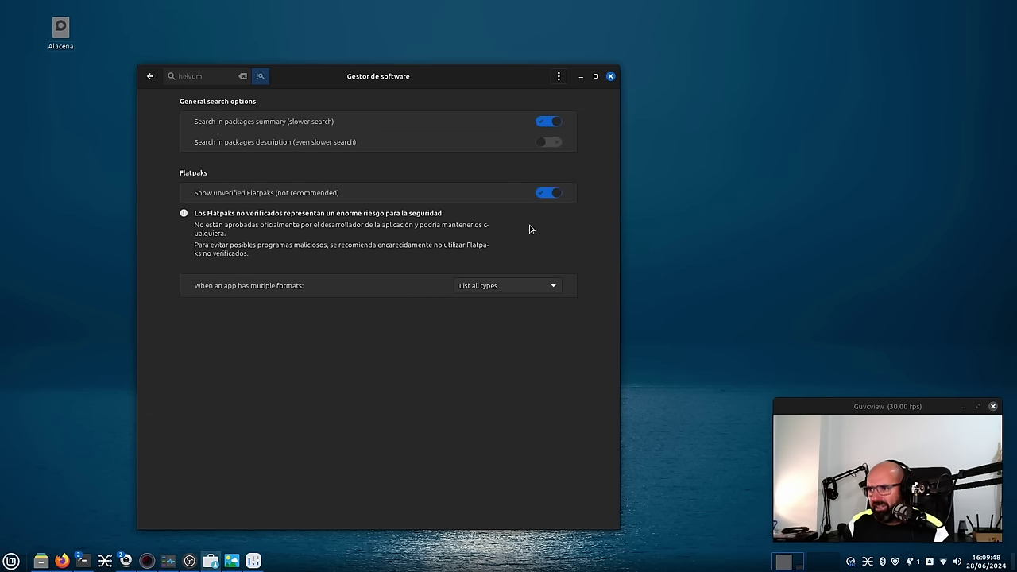
left_click(545, 193)
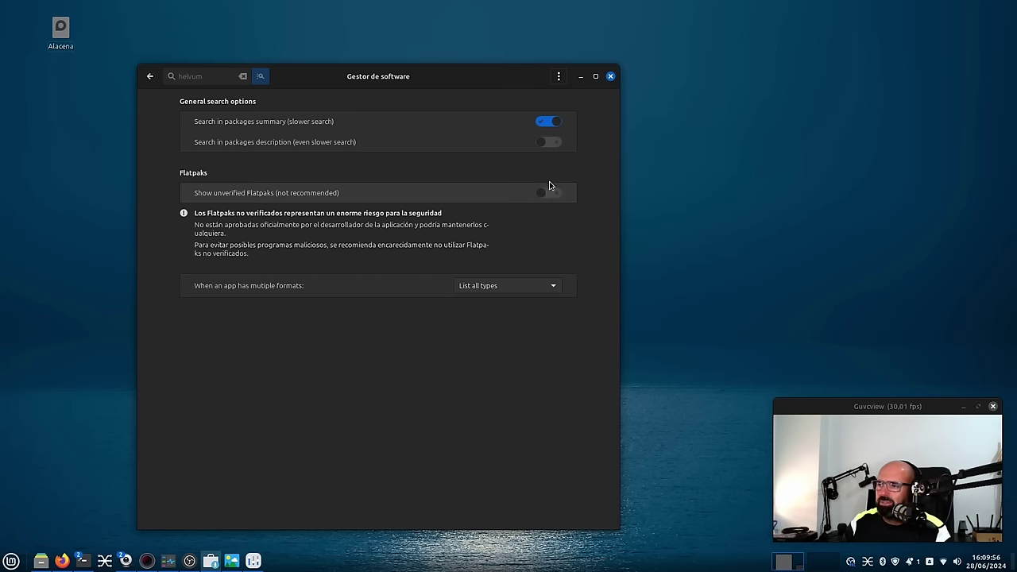
left_click(611, 77)
Switch to System Settings and try to open the Software Sources tool from the Administration section.
left_click(12, 561)
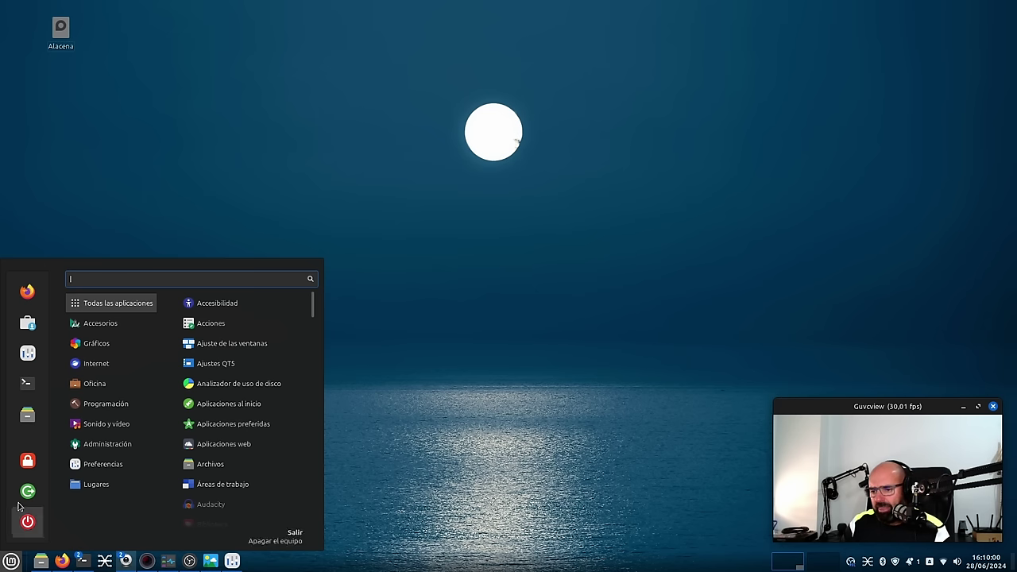
left_click(463, 322)
left_click(234, 562)
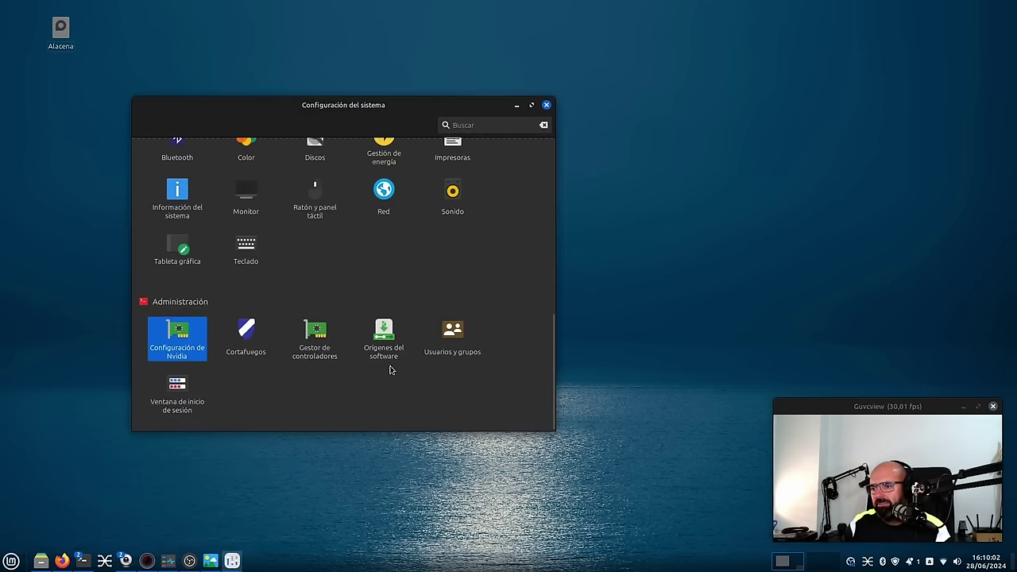
left_click(381, 343)
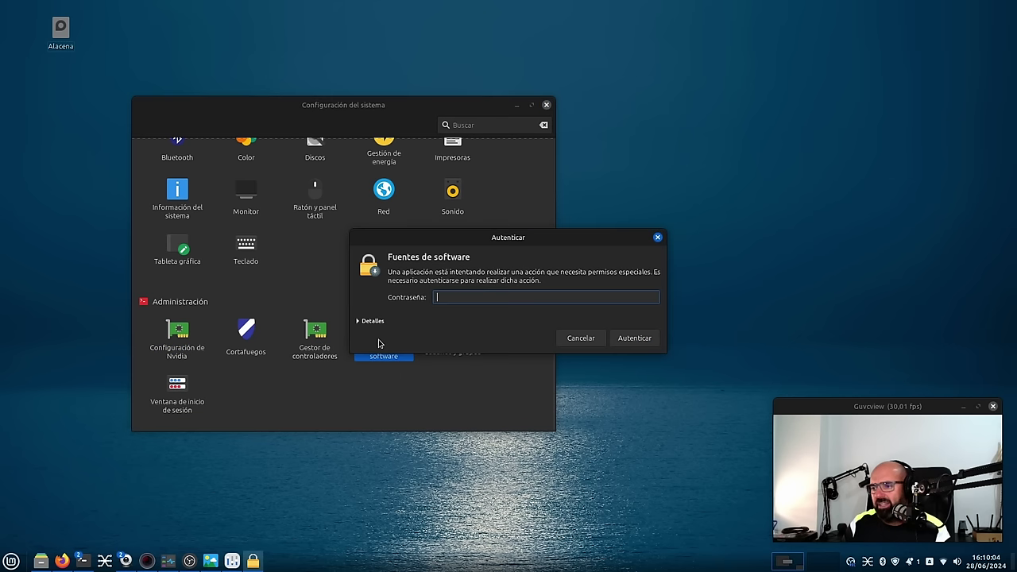
Enter the account password to authenticate Software Sources, submit it, and close System Settings.
type("•")
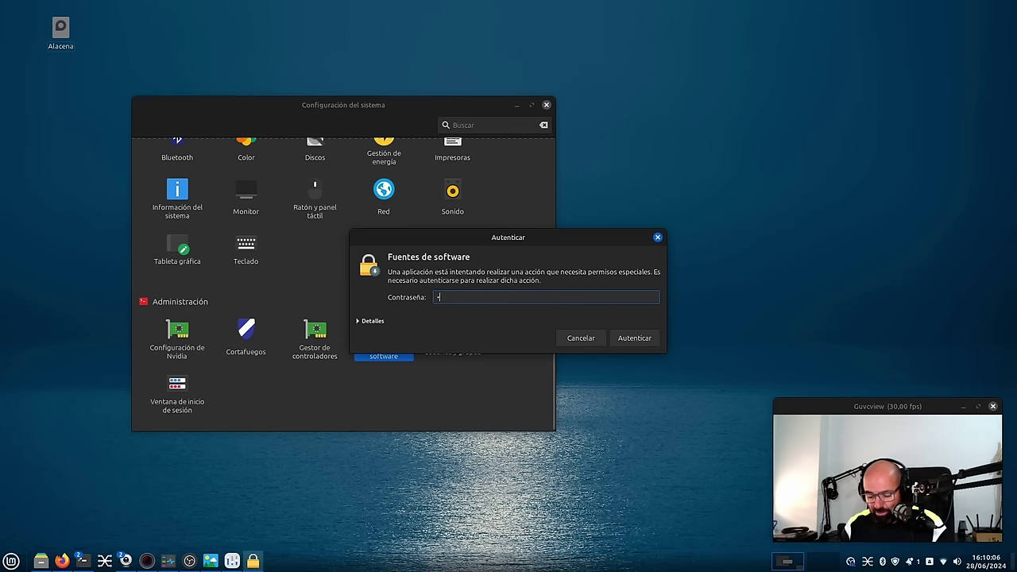
type("••••")
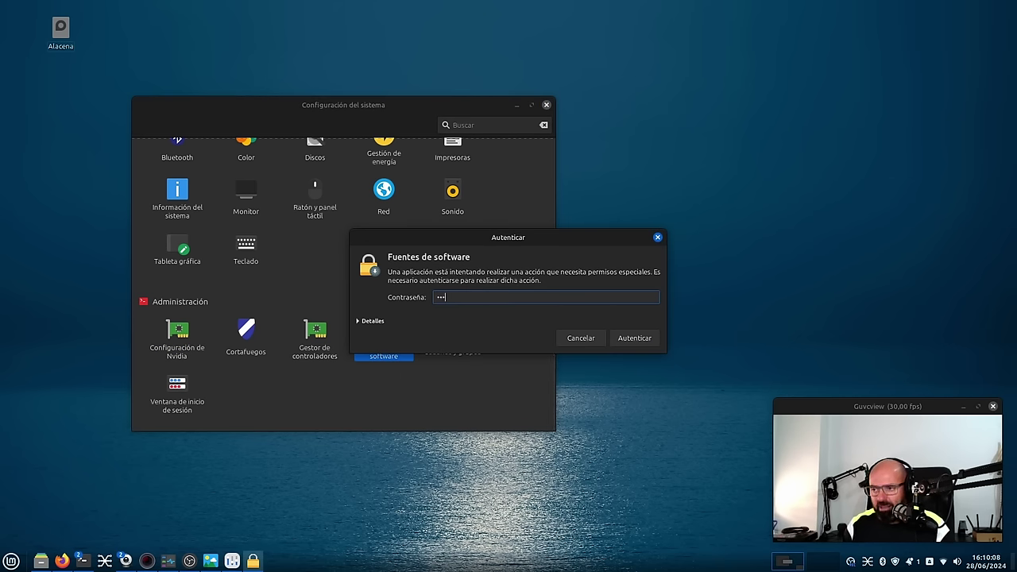
key("BackSpace")
key("BackSpace")
key("BackSpace")
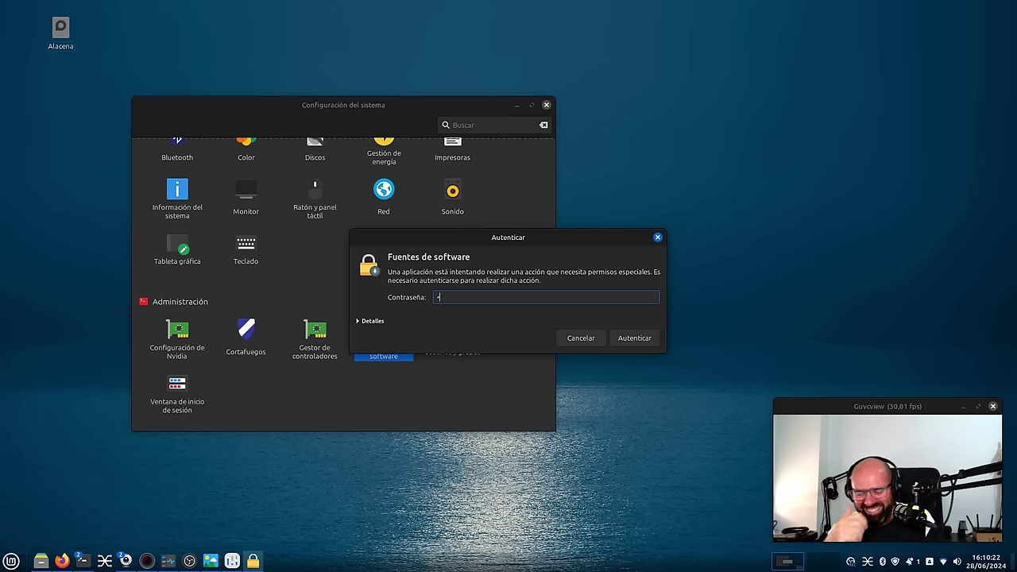
key("BackSpace")
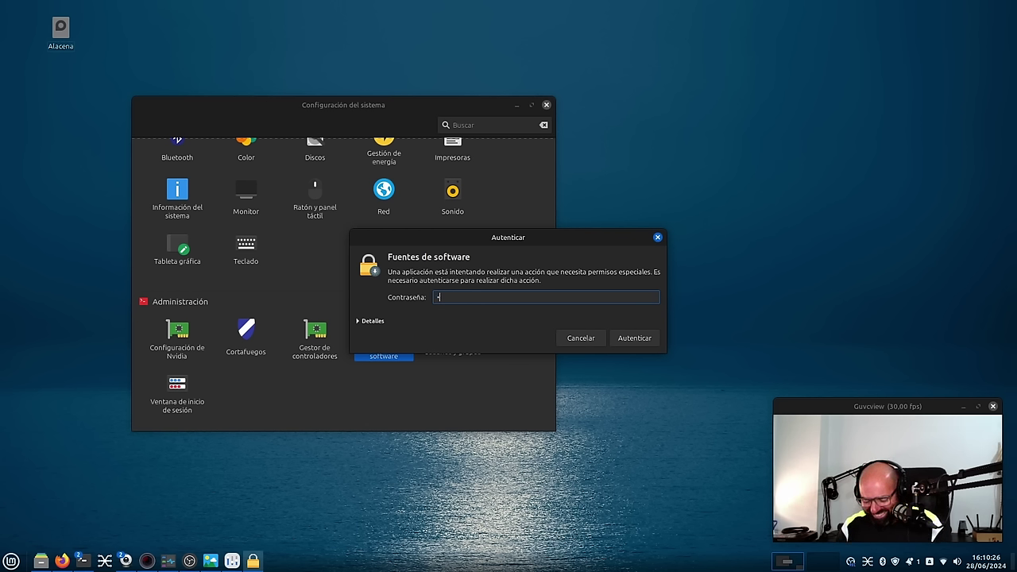
type("••")
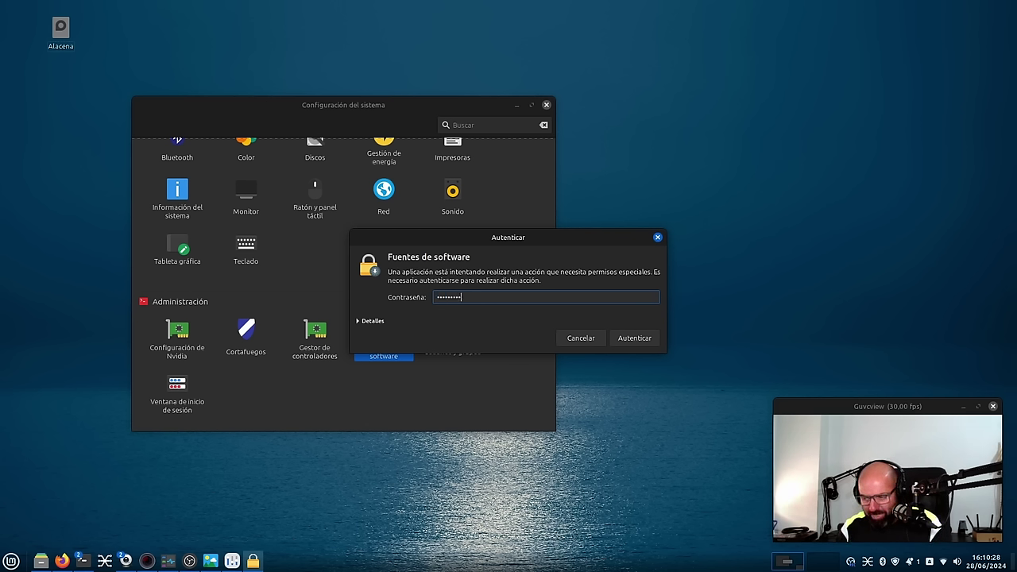
type("•")
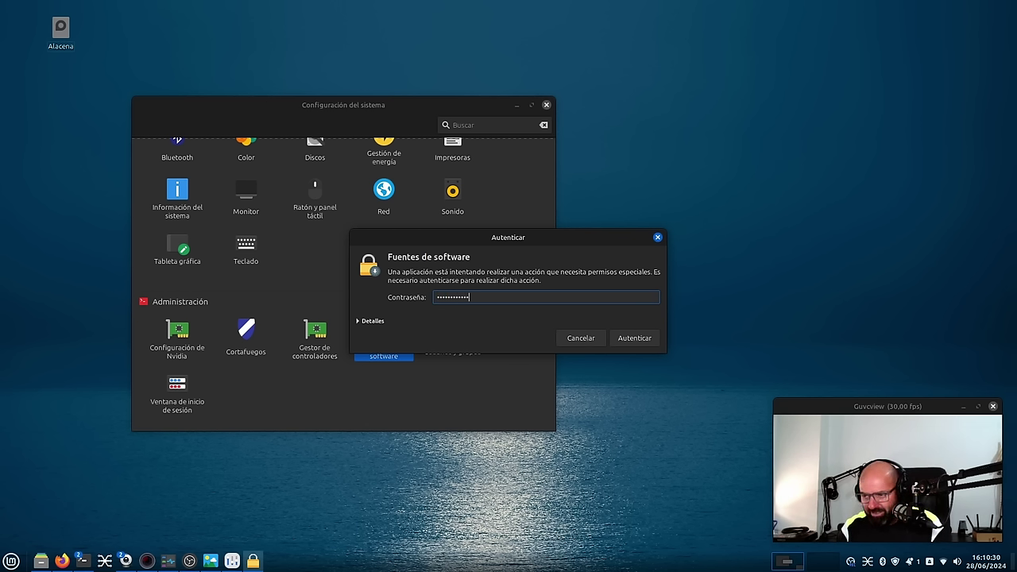
key("Return")
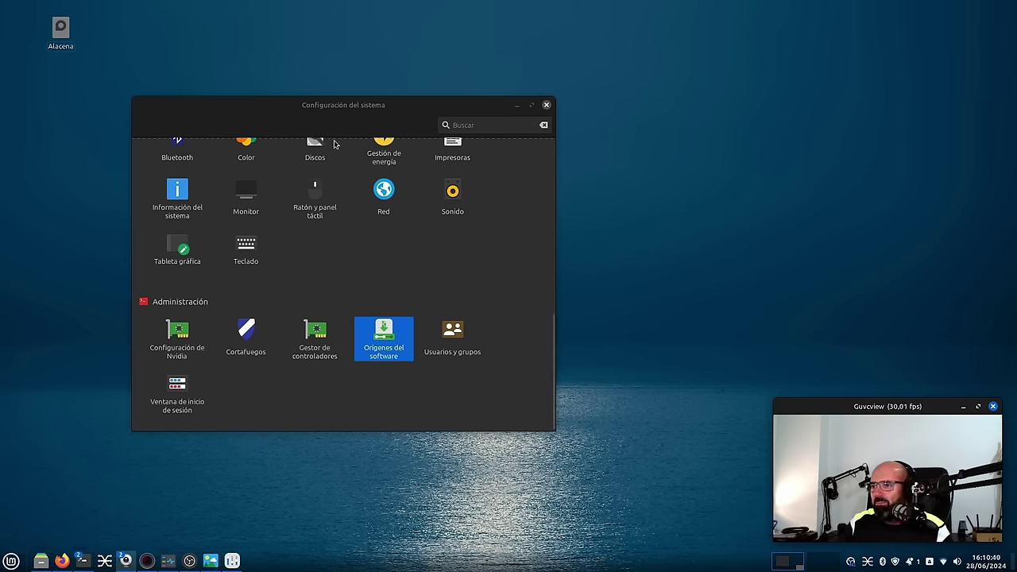
left_click_drag(359, 116, 398, 77)
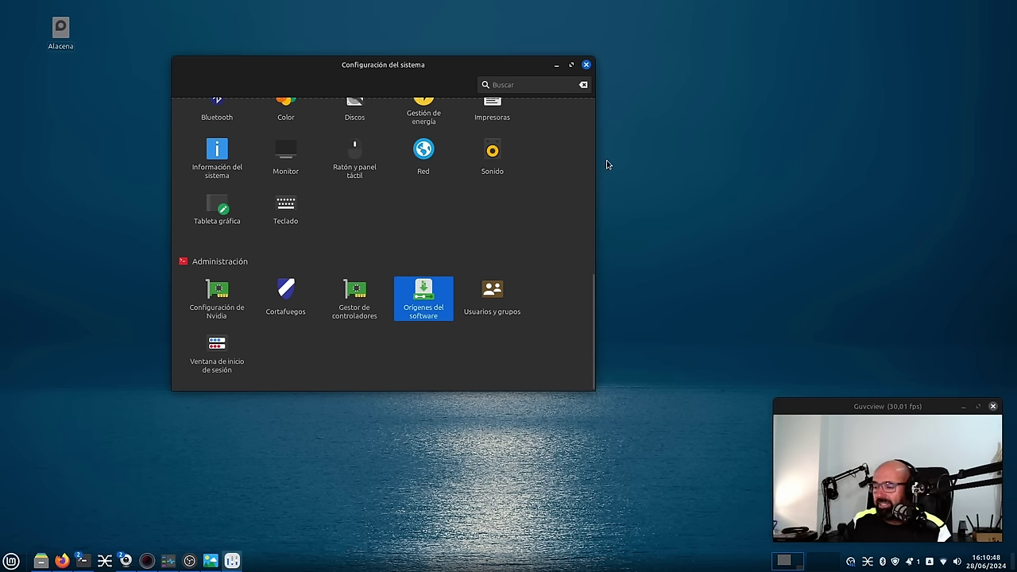
left_click(586, 65)
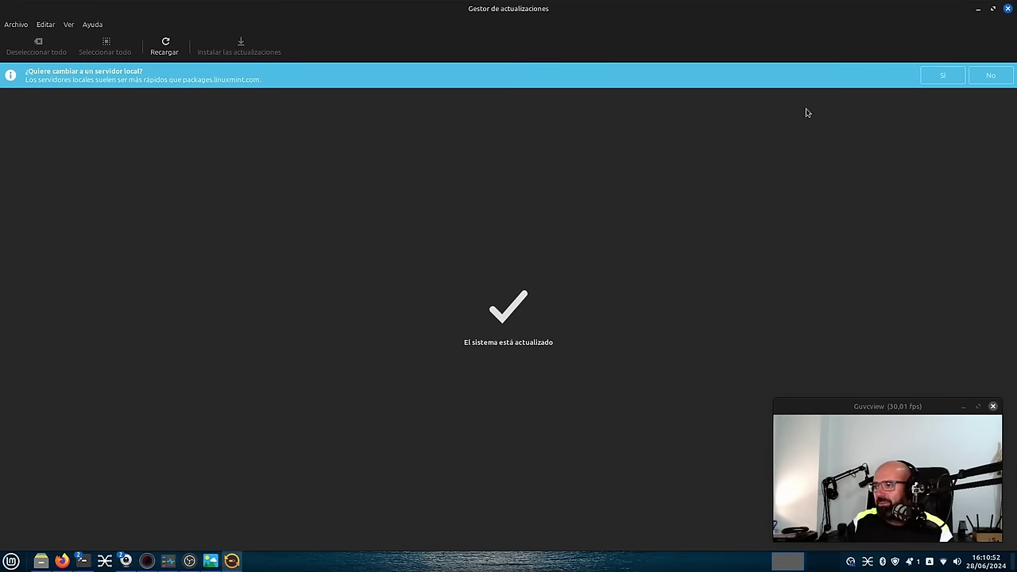
Try to open Software Sources from the Update Manager by authenticating with the account password, and close the Update Manager.
left_click(70, 26)
mouse_move(46, 30)
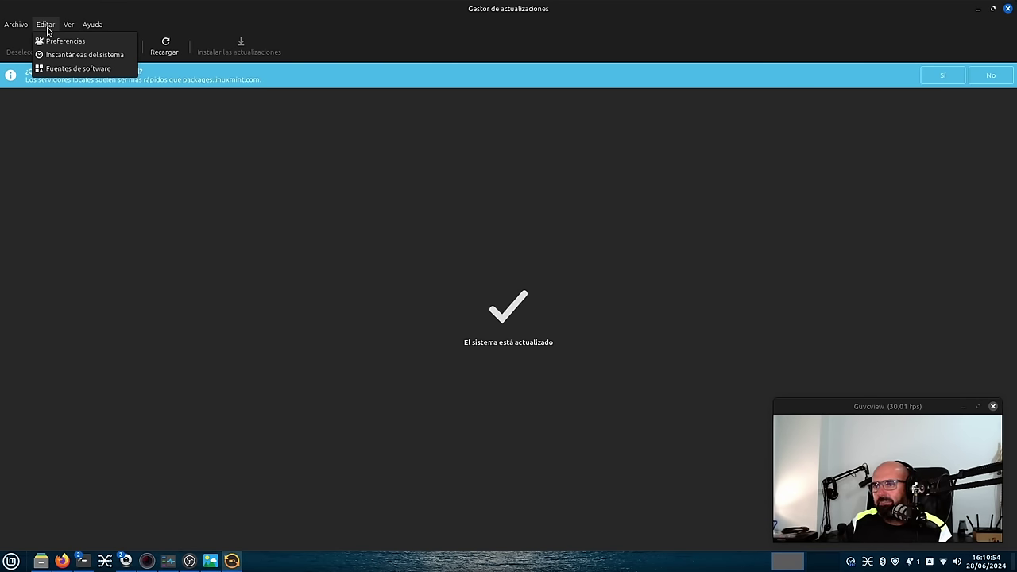
left_click(83, 68)
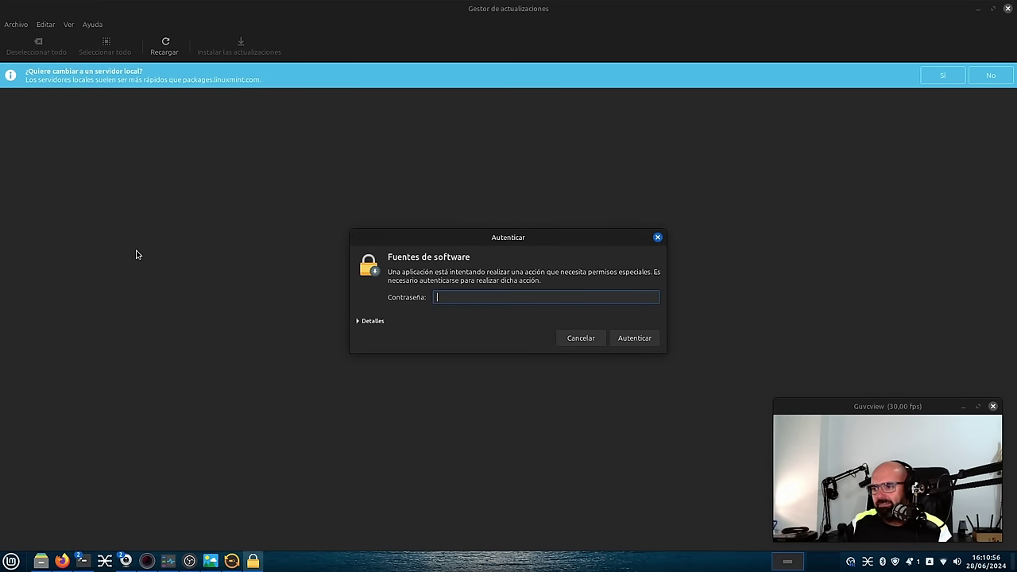
type("•••")
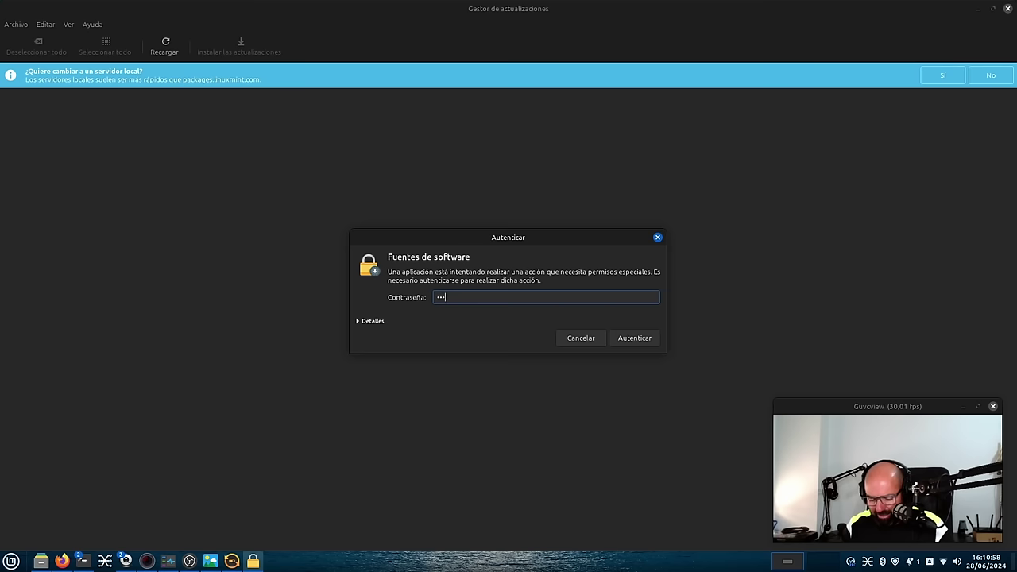
type("•••••")
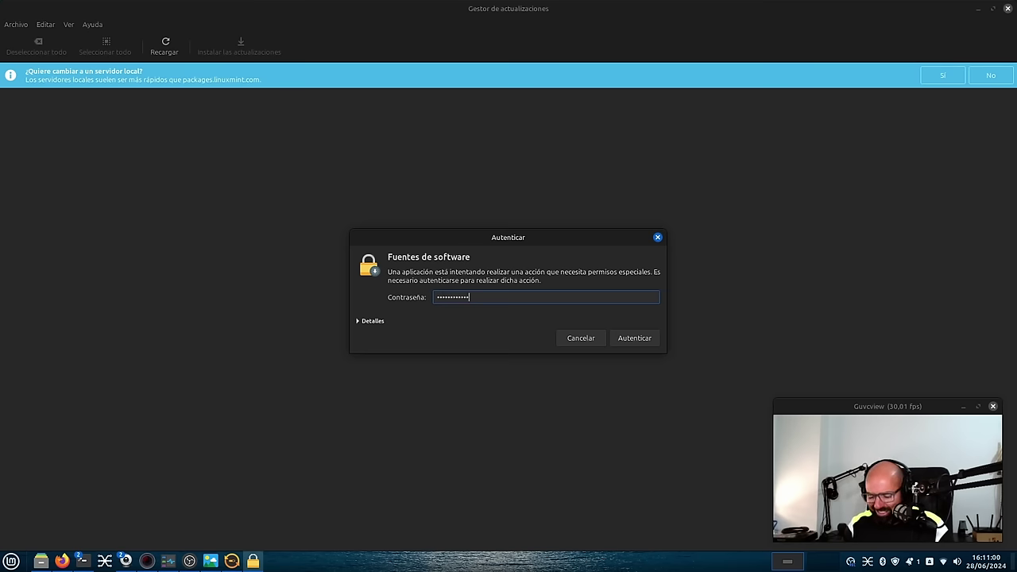
key("Return")
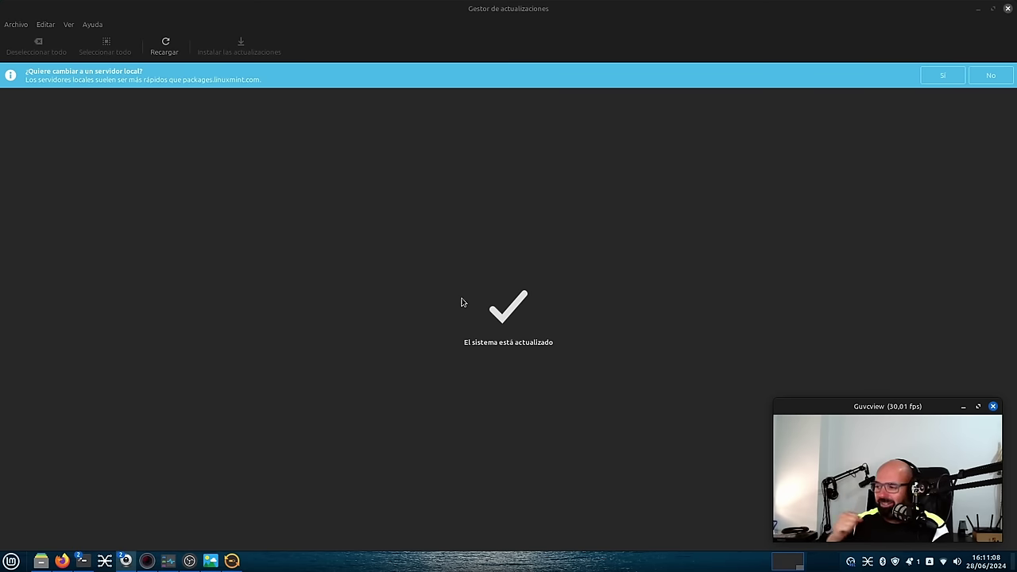
left_click(1008, 8)
left_click(369, 422)
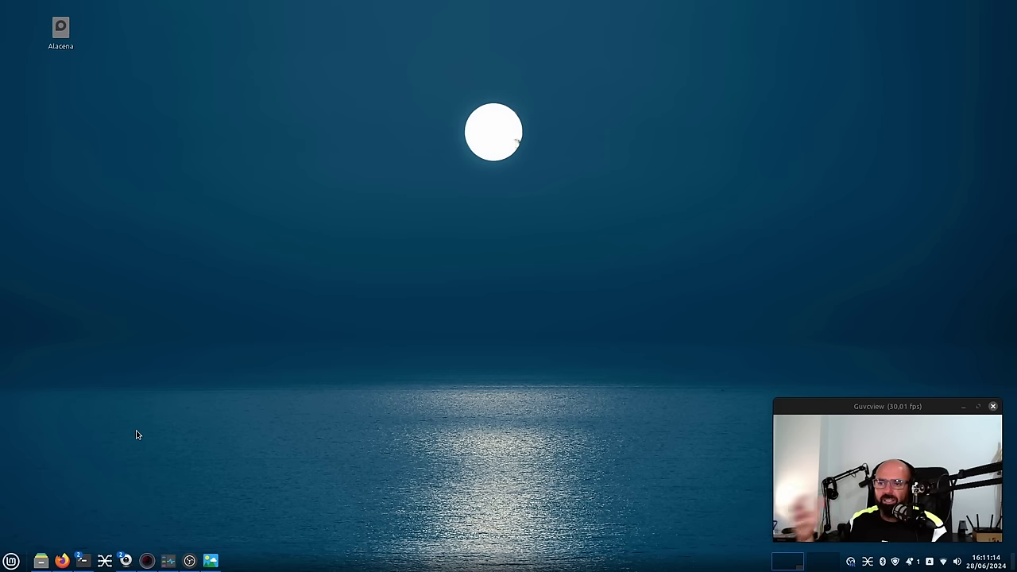
Switch to Firefox and review the Linux Mint blog's Matrix, GTK and libAdwaita, sponsors and donations sections.
left_click(59, 567)
scroll(347, 345, "down", 3)
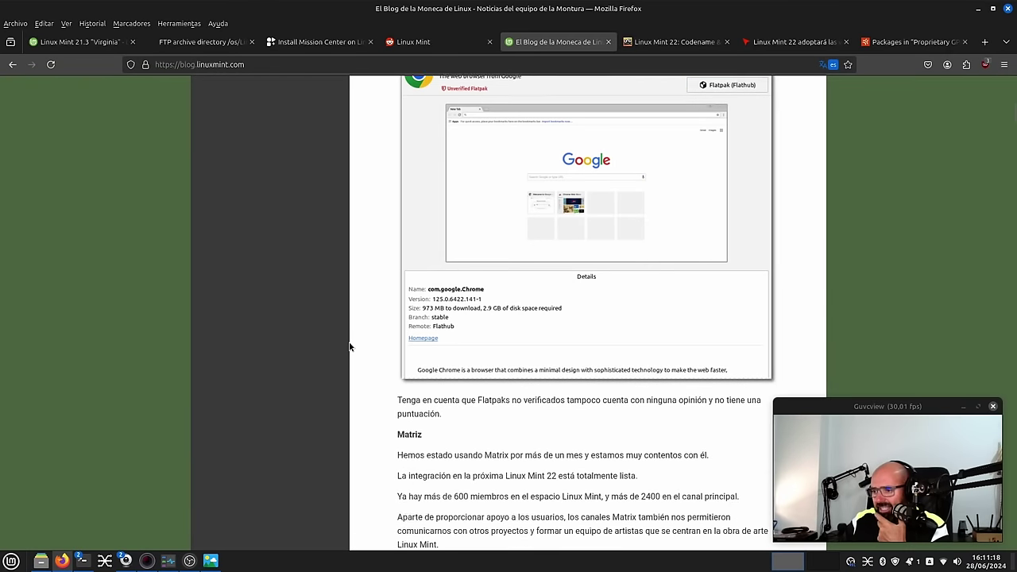
scroll(514, 297, "up", 4)
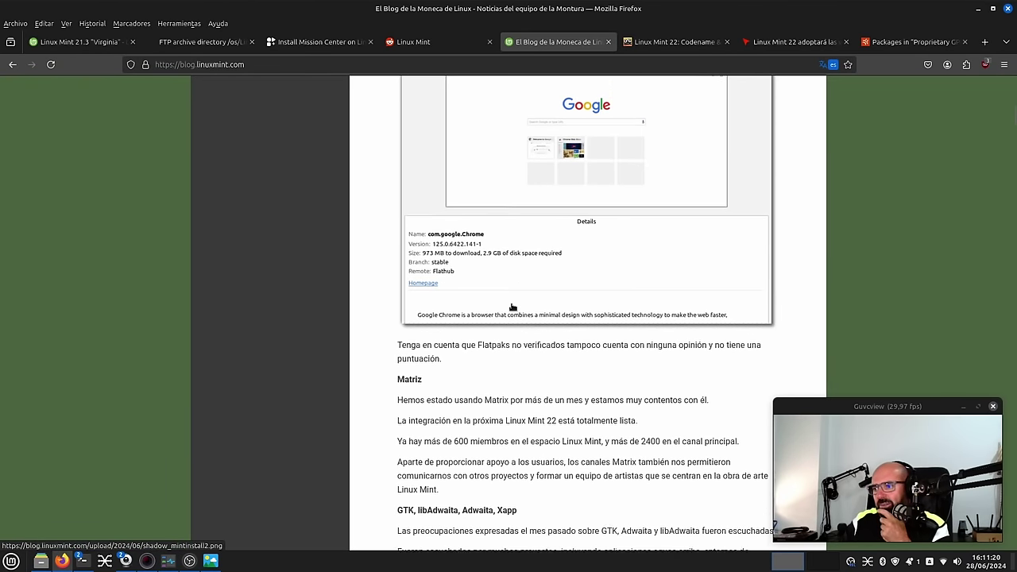
scroll(512, 308, "down", 1)
scroll(512, 307, "down", 6)
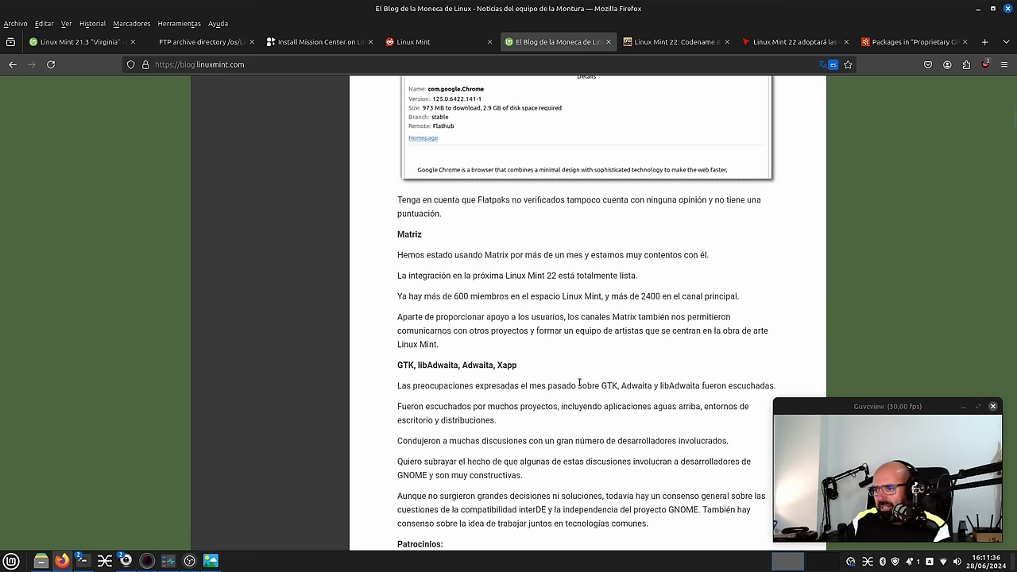
scroll(573, 373, "down", 3)
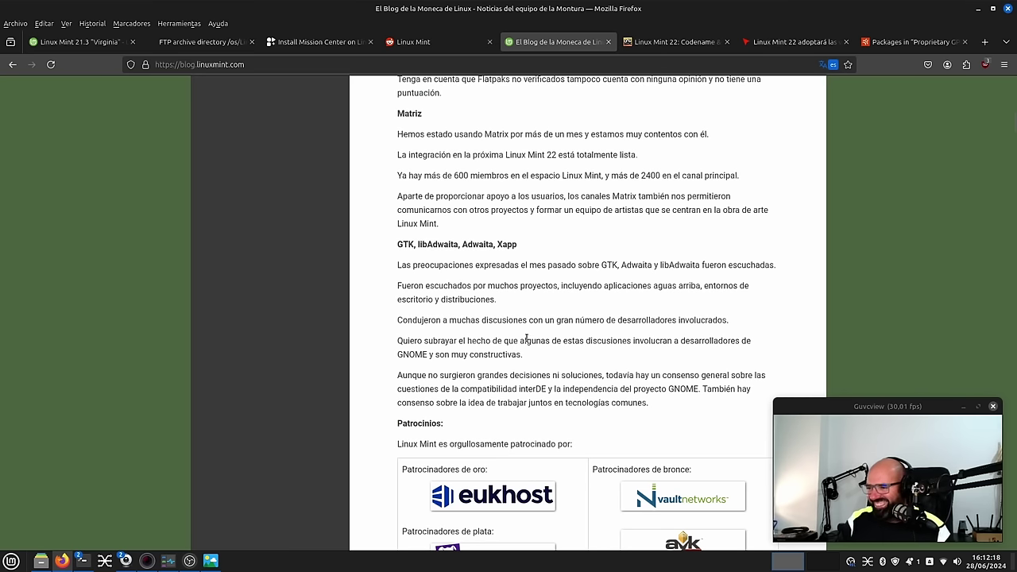
scroll(517, 371, "down", 3)
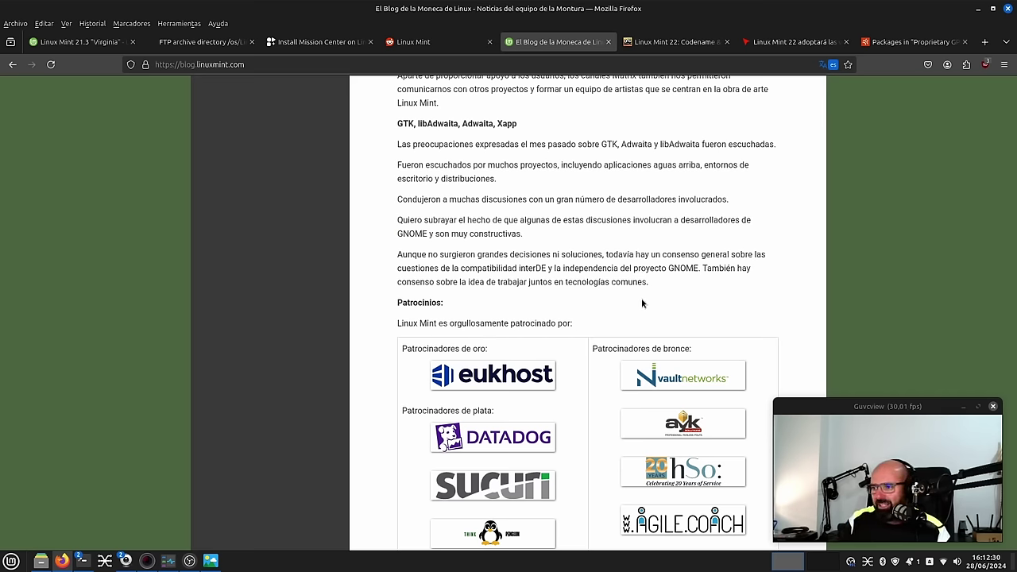
scroll(670, 287, "down", 10)
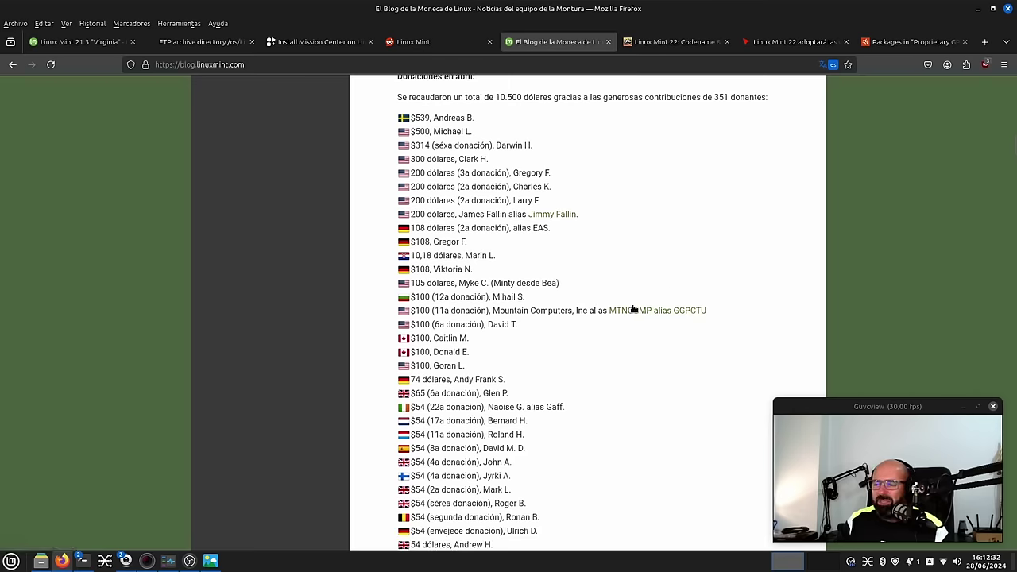
scroll(511, 459, "up", 5)
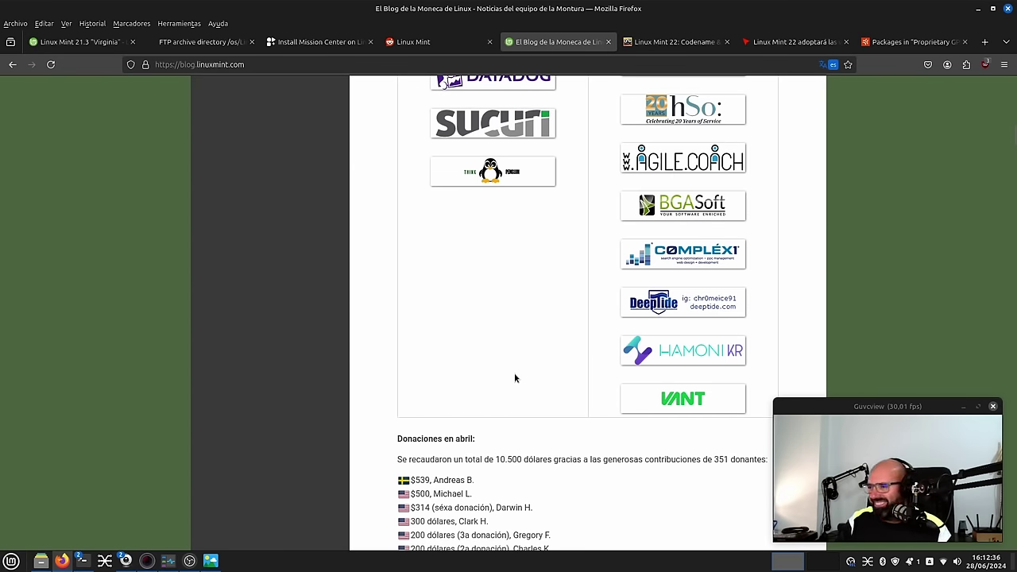
scroll(574, 257, "up", 3)
Open the OMG! Ubuntu article on the Linux Mint 22 codename and read through to the Nemo Actions Organiser section.
left_click(671, 41)
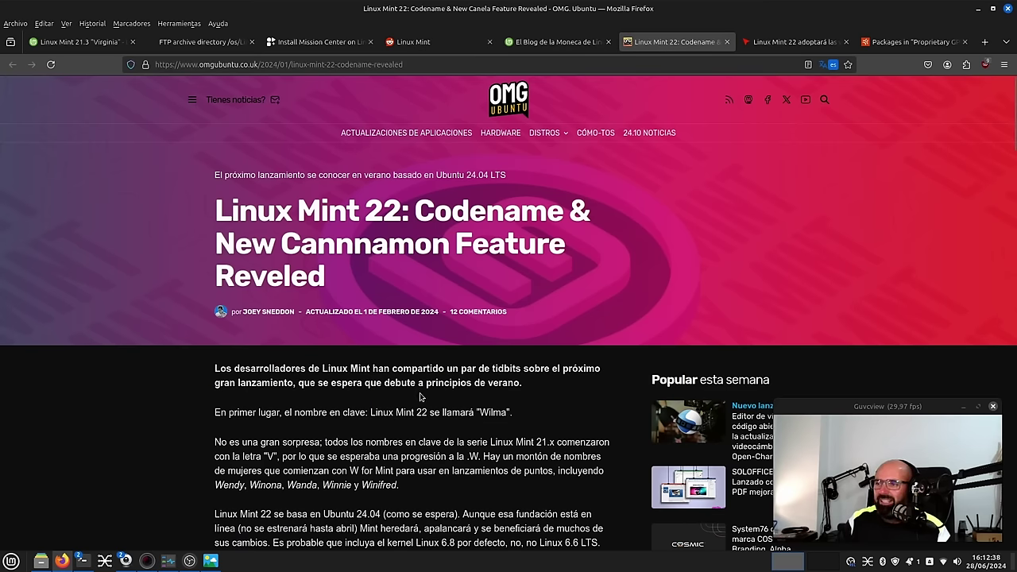
scroll(422, 395, "down", 3)
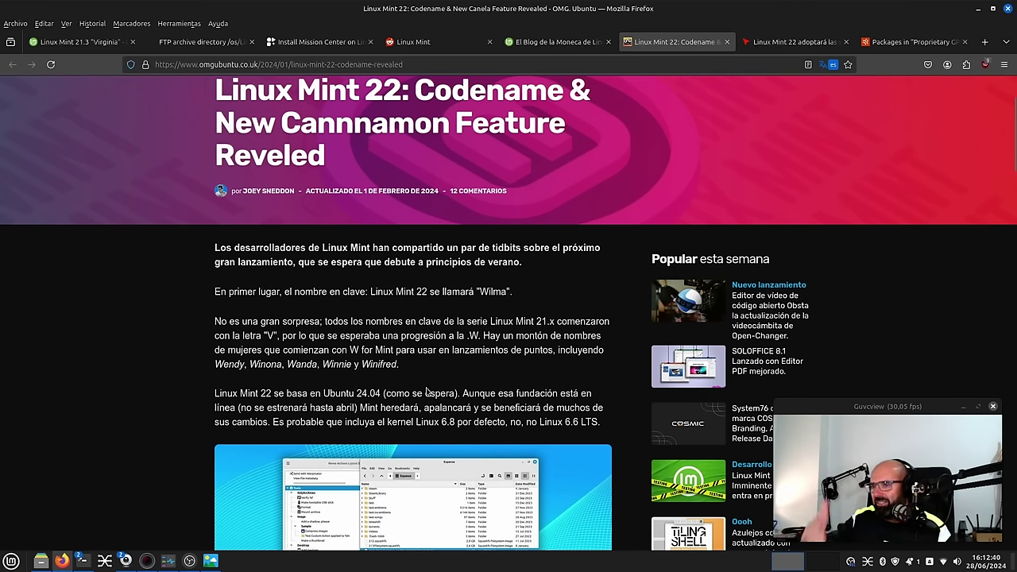
scroll(429, 390, "up", 3)
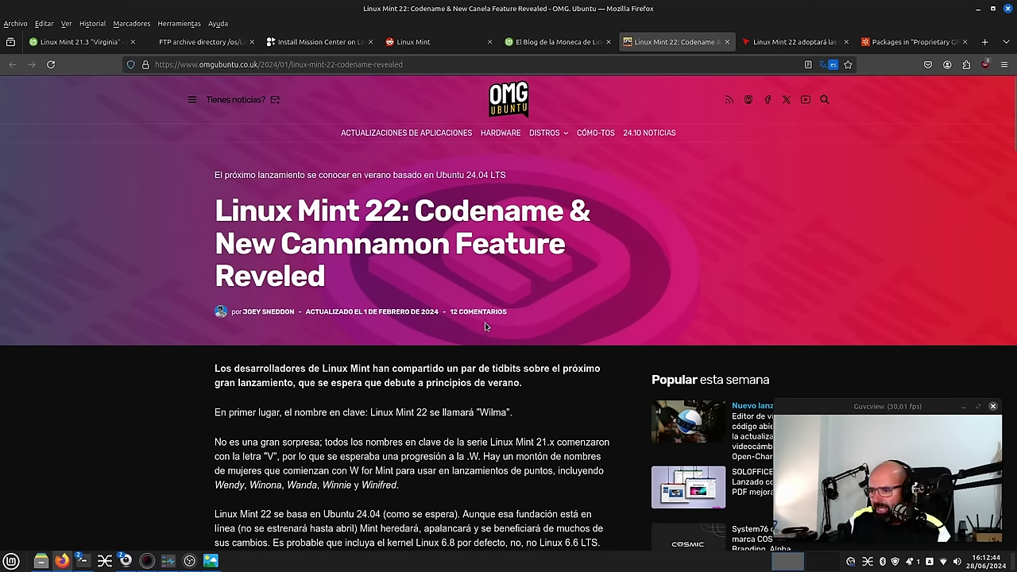
scroll(484, 324, "down", 4)
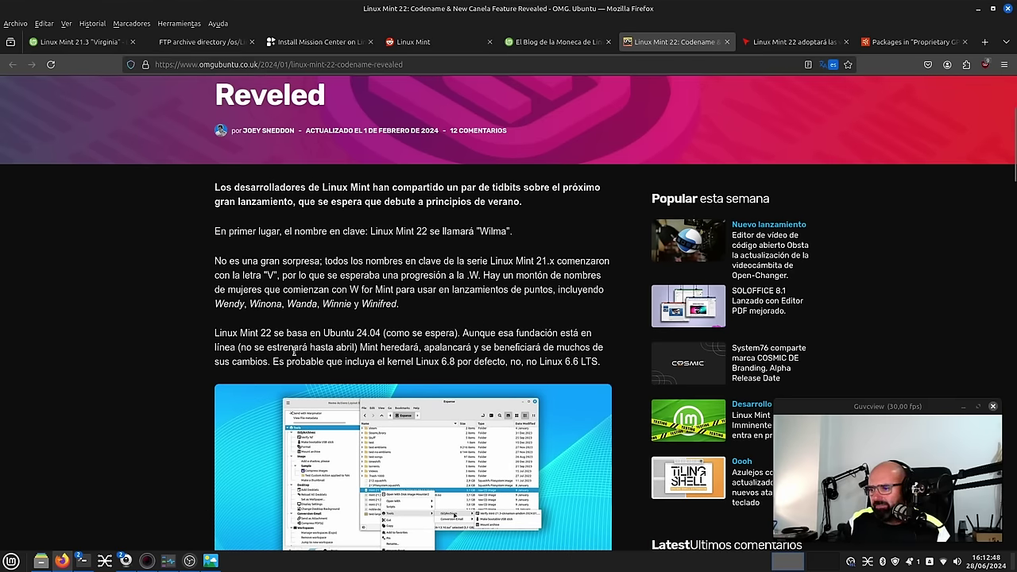
scroll(244, 348, "down", 4)
scroll(397, 401, "down", 4)
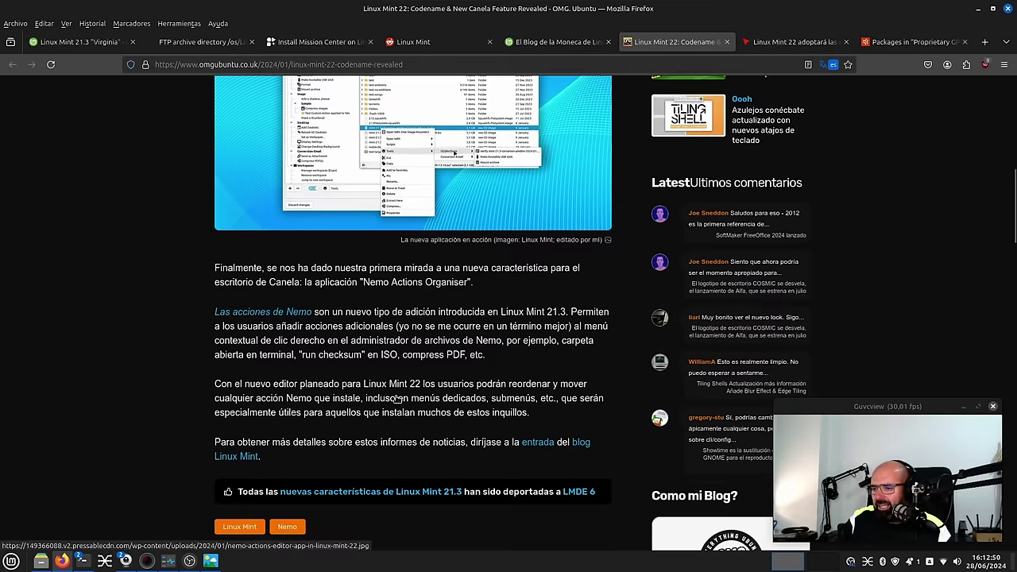
Examine the enlarged Nemo actions screenshot, and highlight the article's sentence about kernel Linux 6.8 before minimising Firefox.
left_click(406, 196)
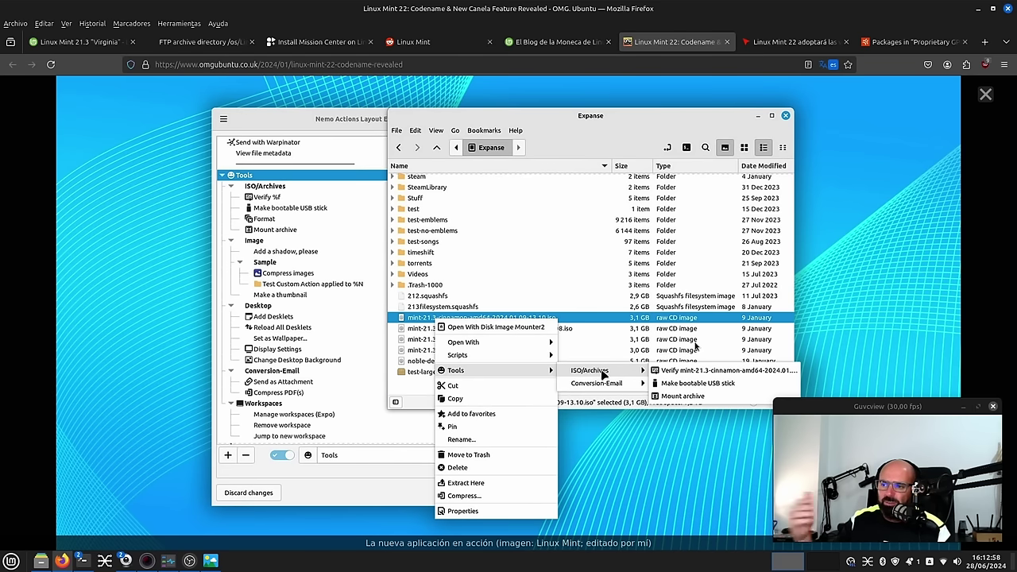
left_click(985, 95)
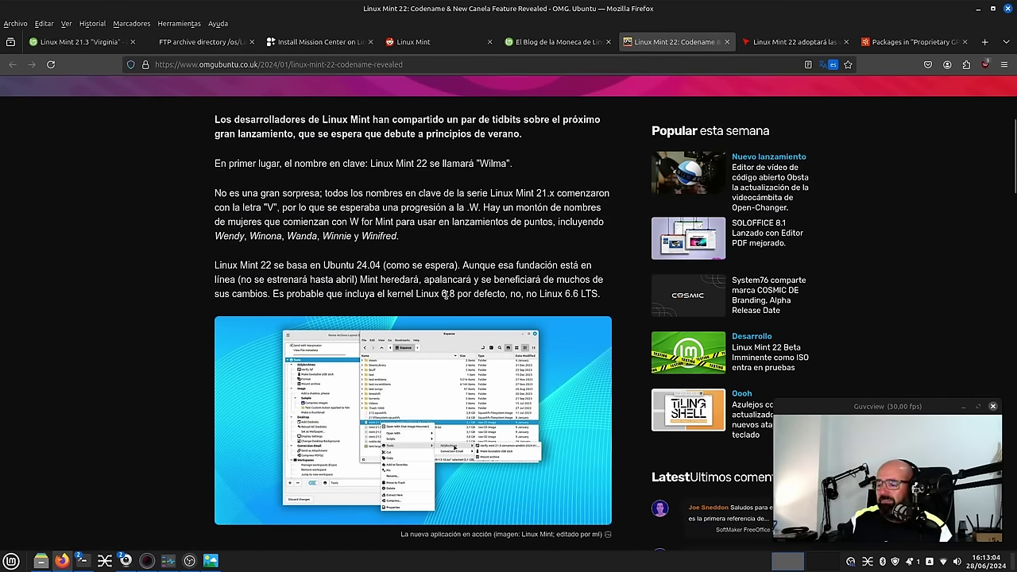
left_click_drag(459, 293, 269, 295)
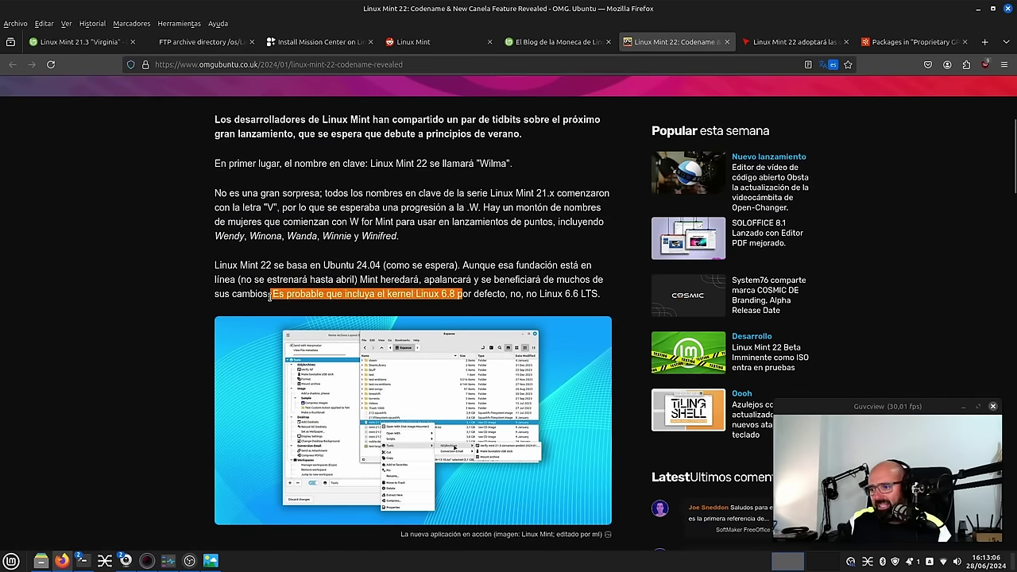
left_click(978, 8)
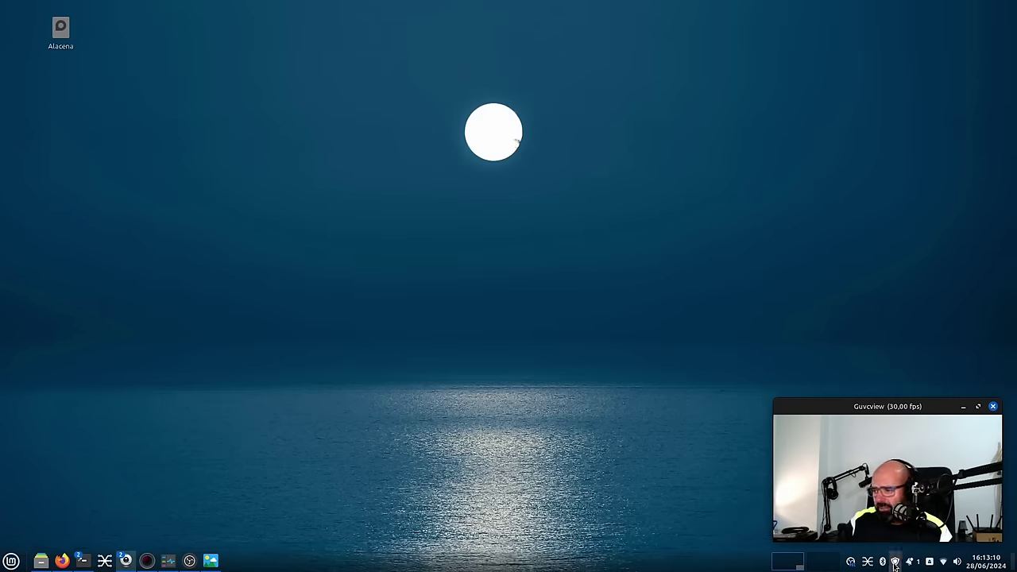
Open the Update Manager's Linux kernels view past the warning, examine the 6.8 kernels and their support status, and close both windows.
left_click(895, 563)
left_click(69, 24)
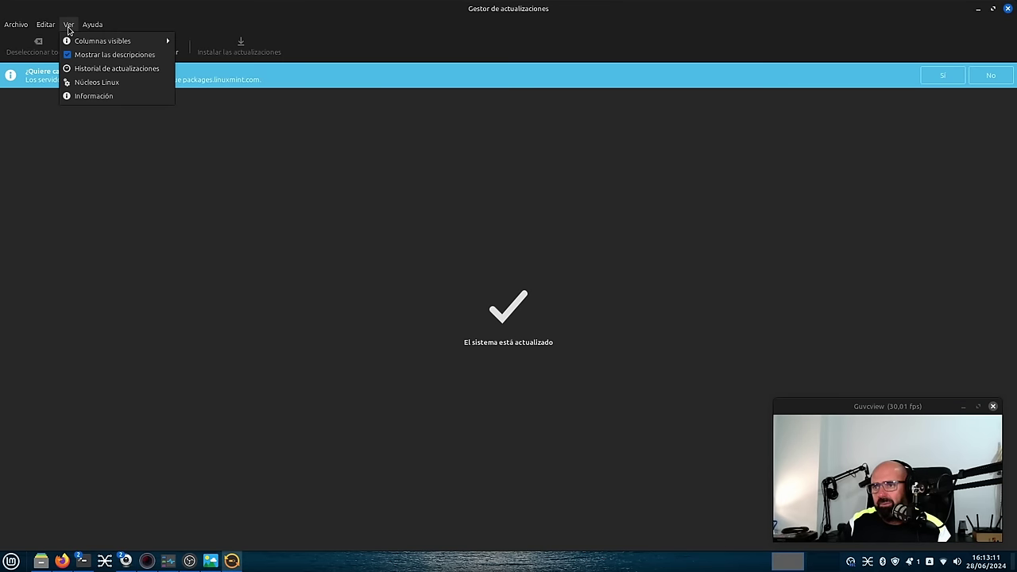
left_click(114, 82)
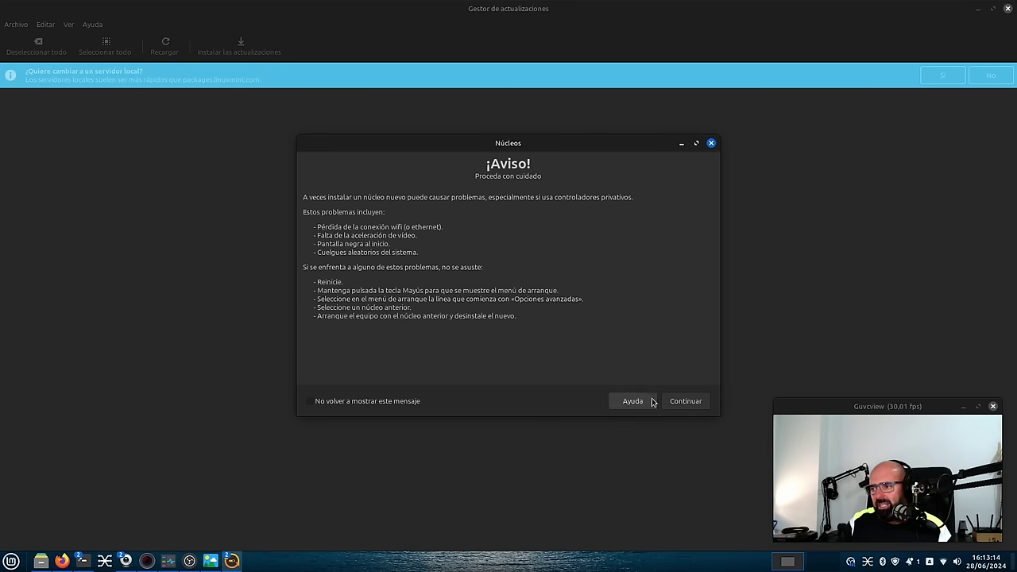
left_click(688, 402)
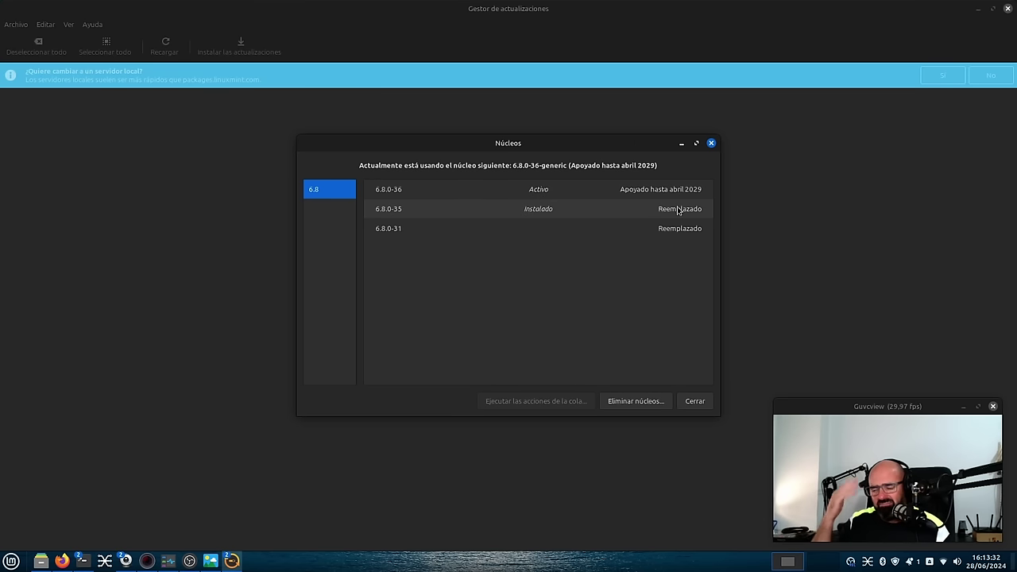
left_click(701, 401)
left_click(1007, 10)
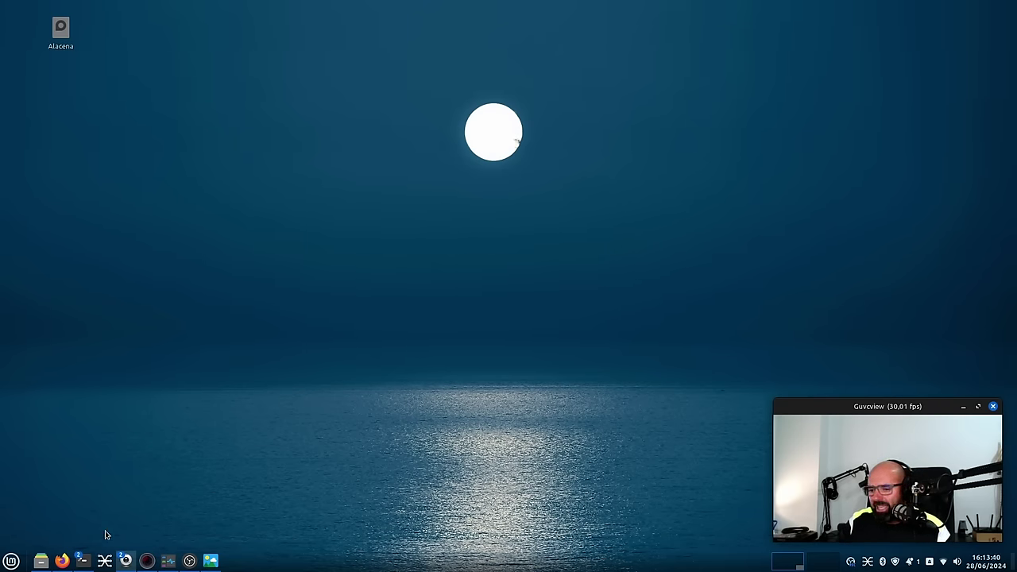
Switch to Firefox and review the Nemo Actions Organiser section through to the end of the OMG! Ubuntu article.
left_click(62, 561)
scroll(318, 304, "down", 4)
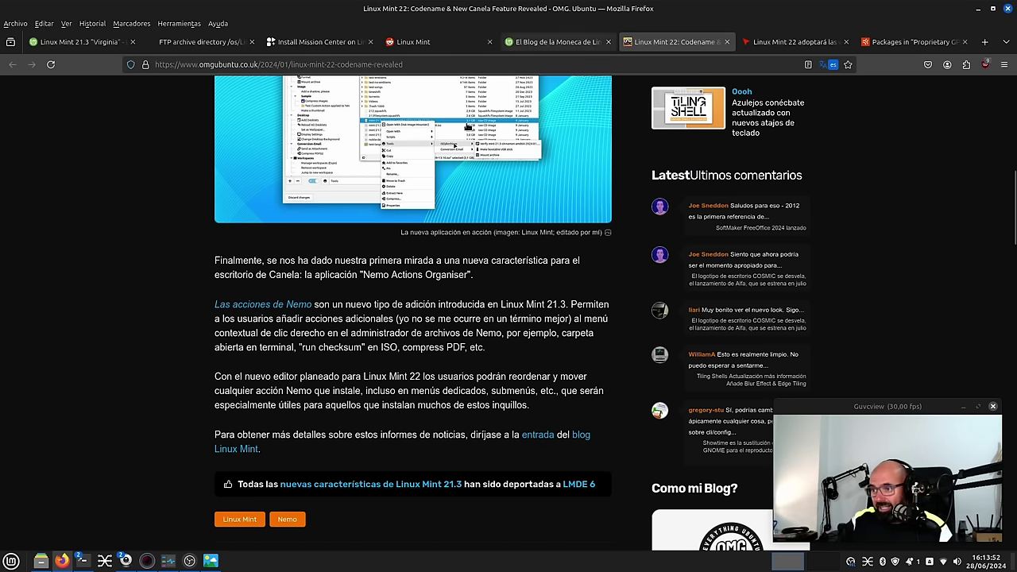
scroll(420, 287, "up", 3)
scroll(284, 246, "down", 3)
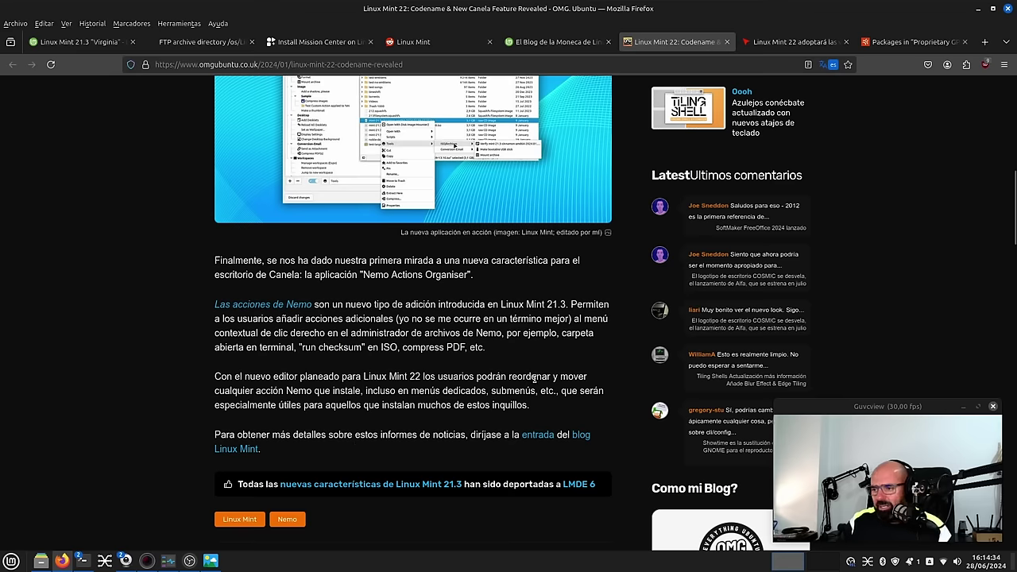
scroll(512, 392, "down", 5)
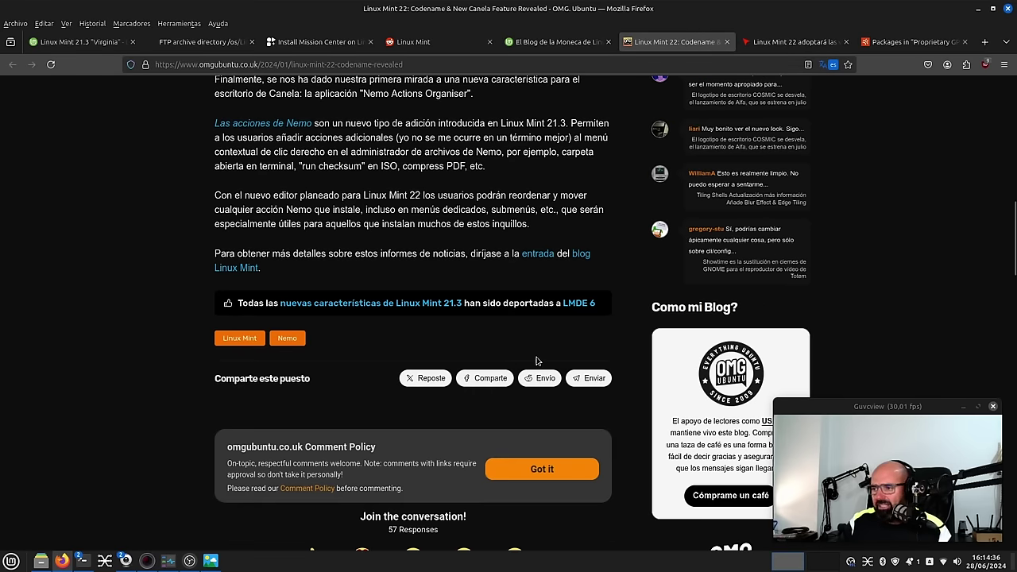
scroll(538, 363, "up", 5)
Open the MuyLinux article on Linux Mint 22 adopting Ubuntu 24.04 LTS kernel updates and skim down to its Ubuntu 22.04 kernel list.
left_click(795, 41)
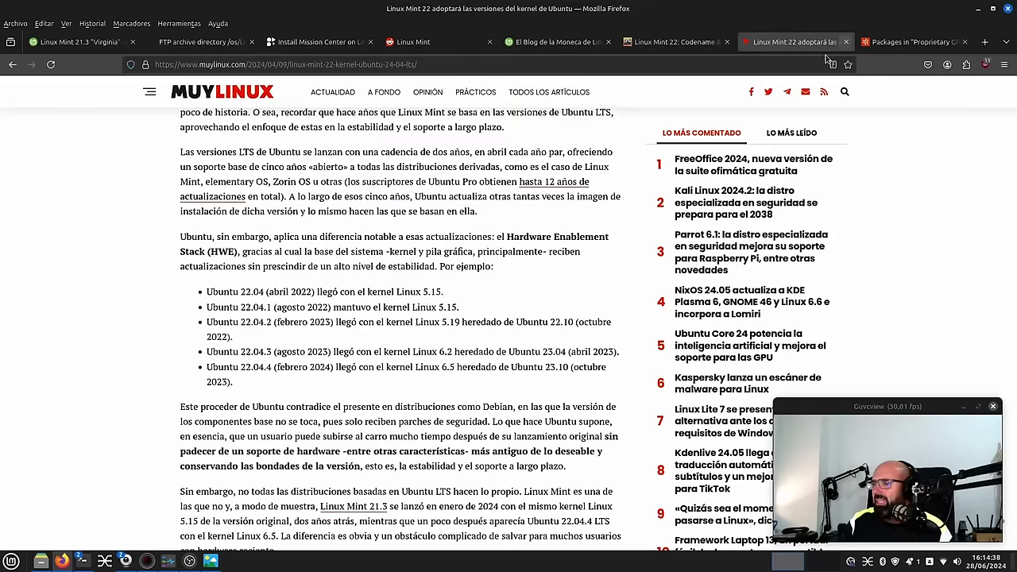
scroll(395, 290, "up", 10)
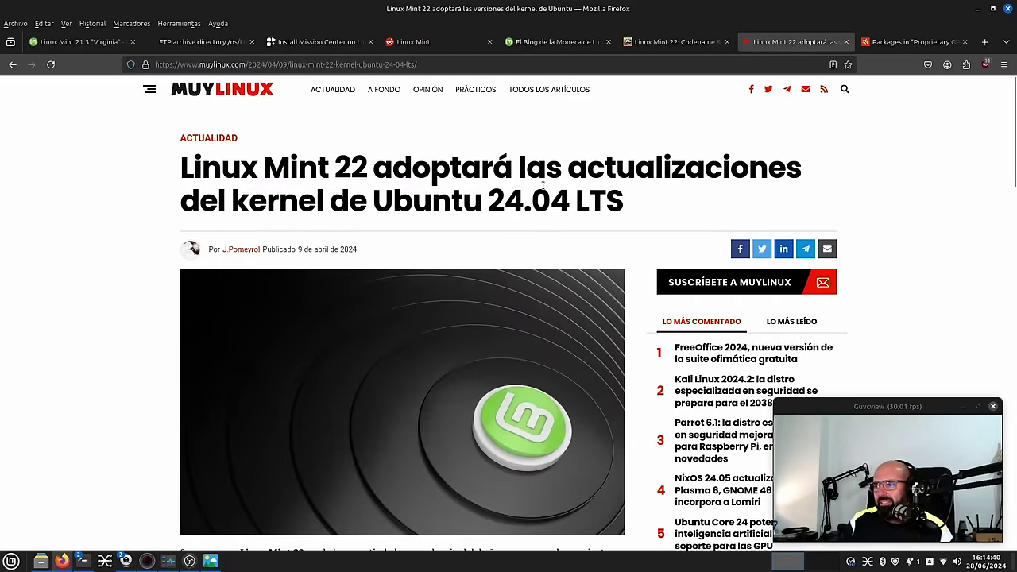
scroll(535, 197, "down", 12)
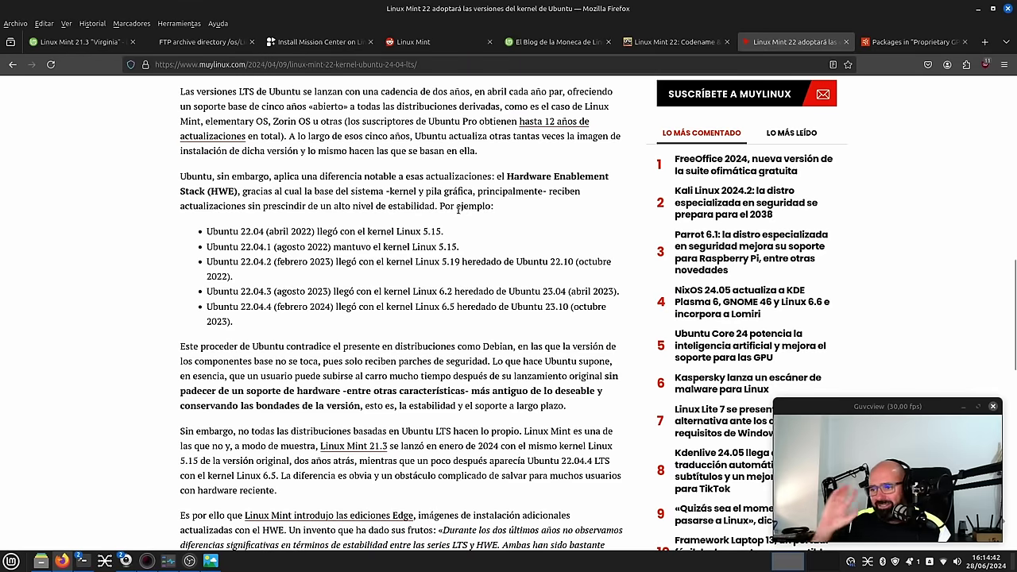
scroll(456, 214, "up", 7)
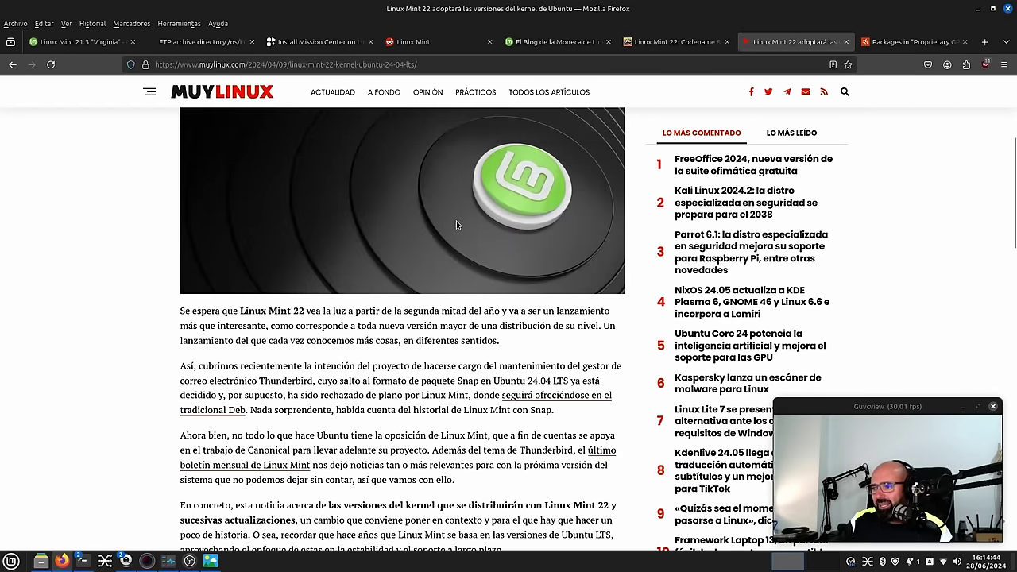
scroll(456, 222, "up", 3)
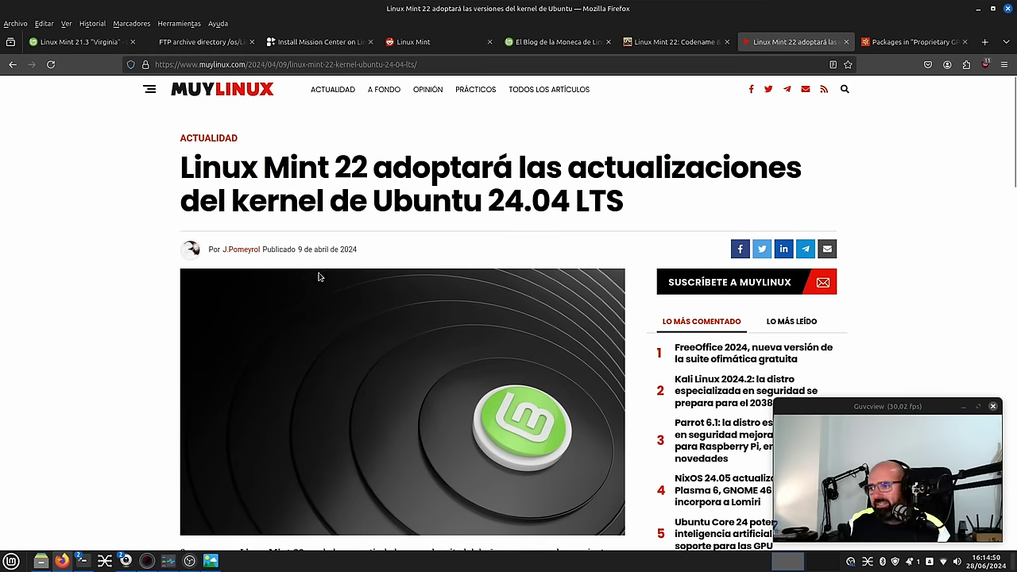
scroll(468, 279, "down", 1)
scroll(469, 279, "down", 15)
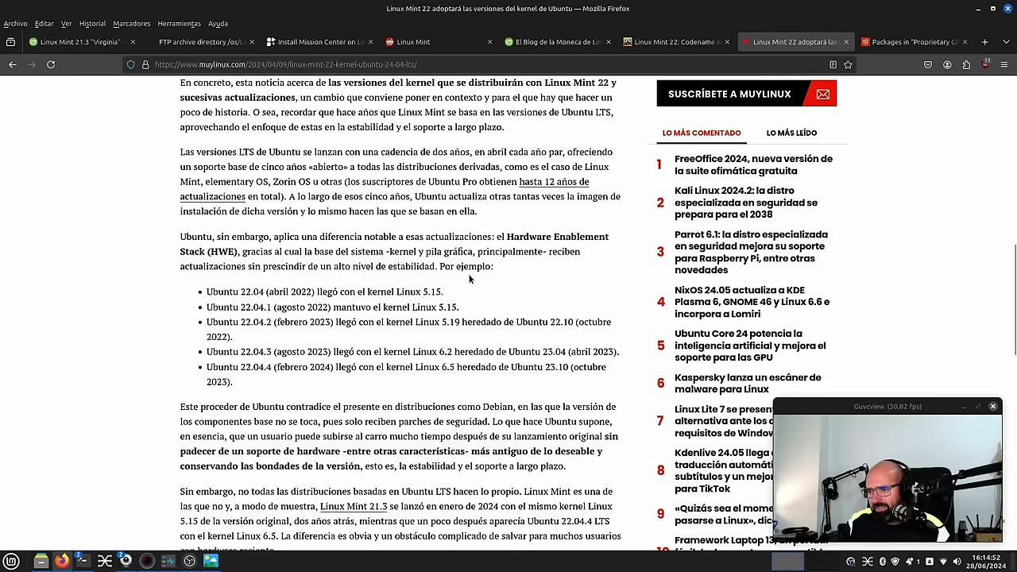
View the top of the Launchpad "Proprietary GPU Drivers" packages page, and minimise Firefox.
left_click(890, 44)
scroll(483, 302, "up", 3)
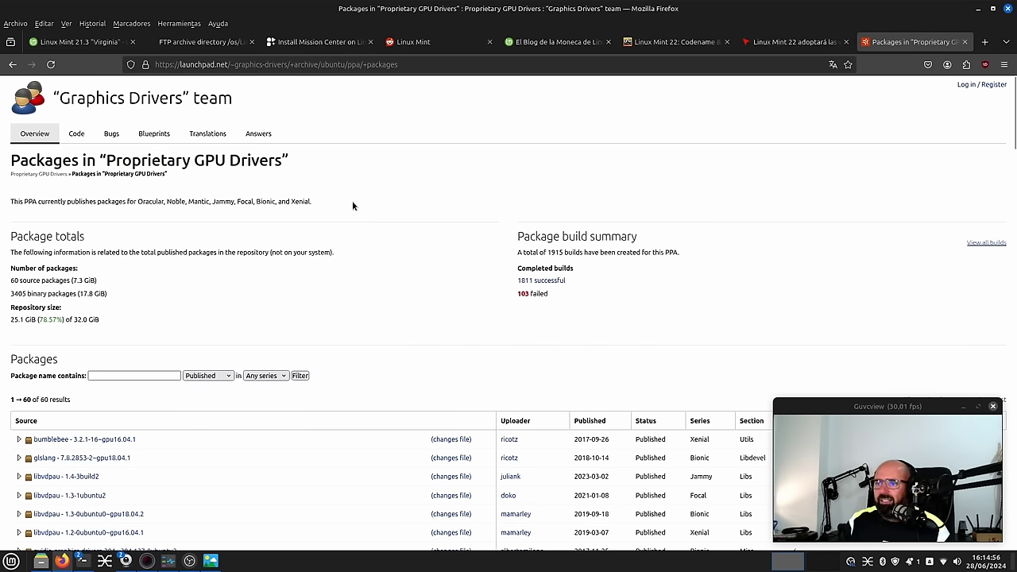
left_click(978, 8)
right_click(358, 83)
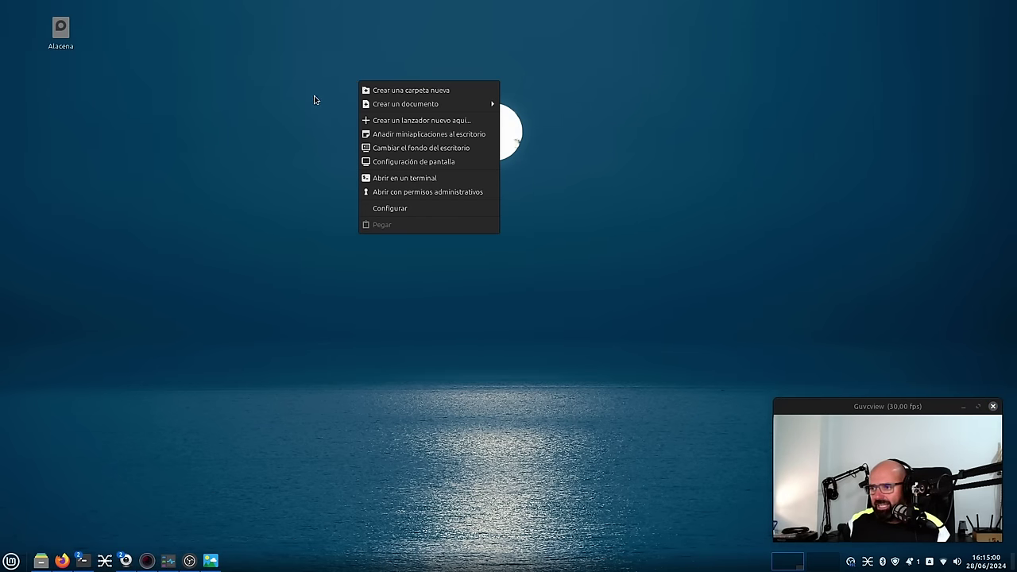
right_click(245, 97)
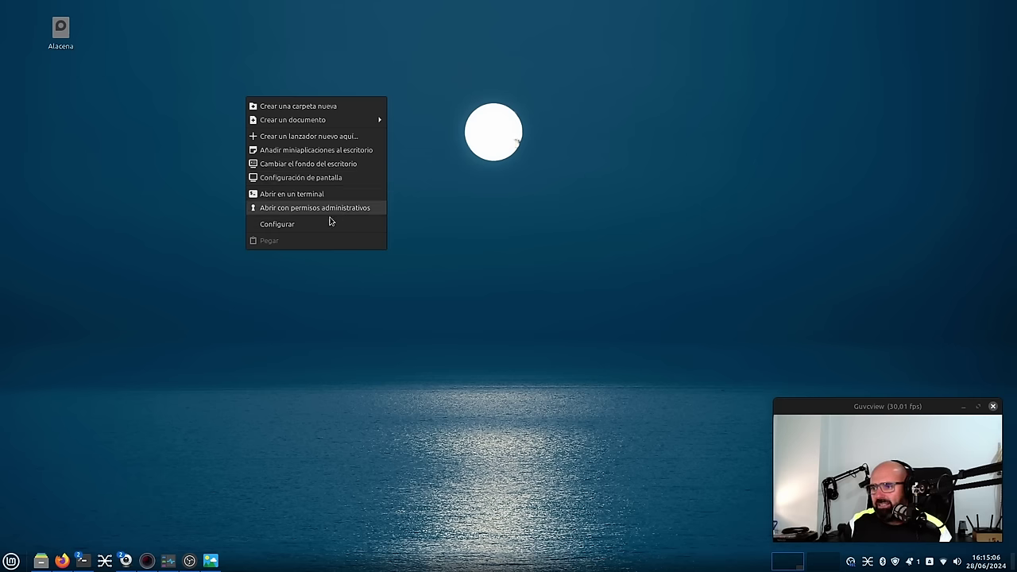
left_click(290, 337)
In the Imágenes folder, view the 13-09-41 screenshot of Nvidia packages and the 13-19-56 screenshot of PipeWire packages, closing each.
left_click(40, 561)
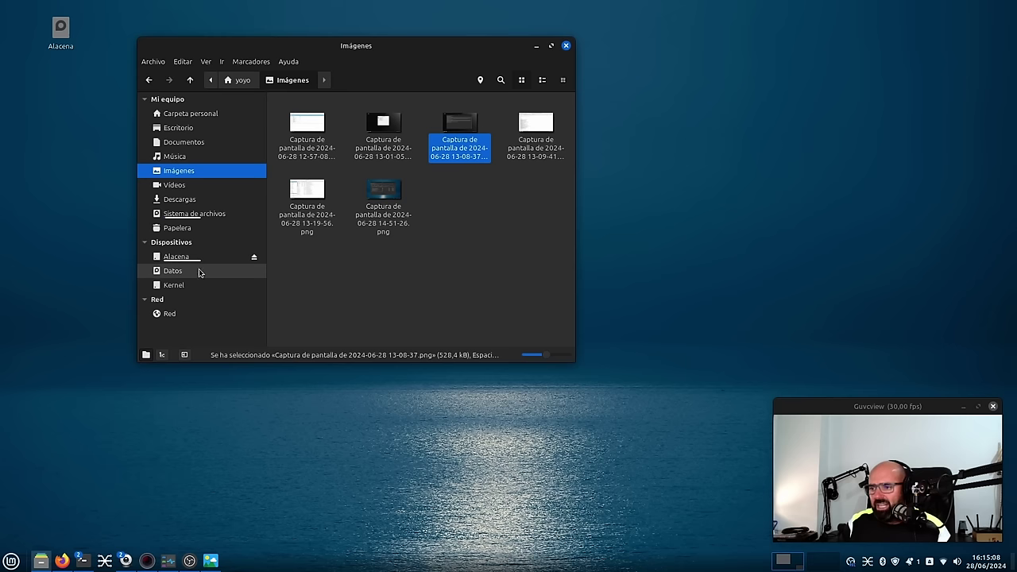
left_click(455, 247)
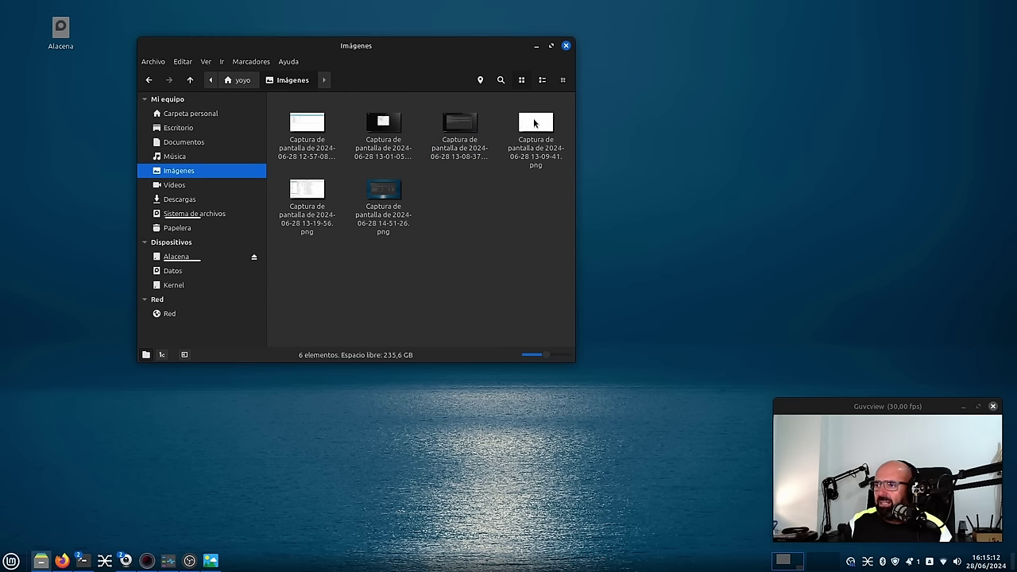
double_click(535, 123)
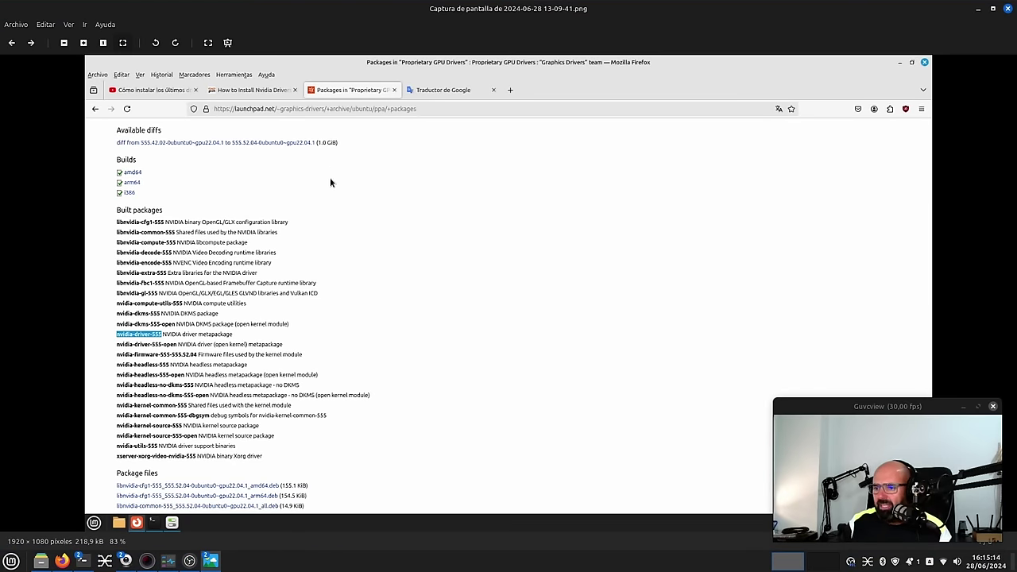
left_click(1008, 9)
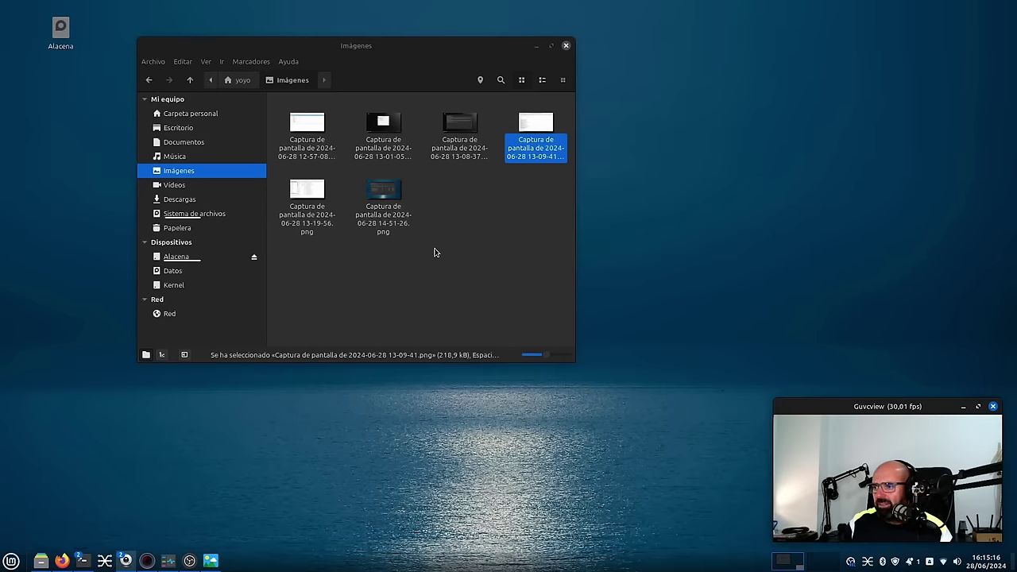
double_click(298, 196)
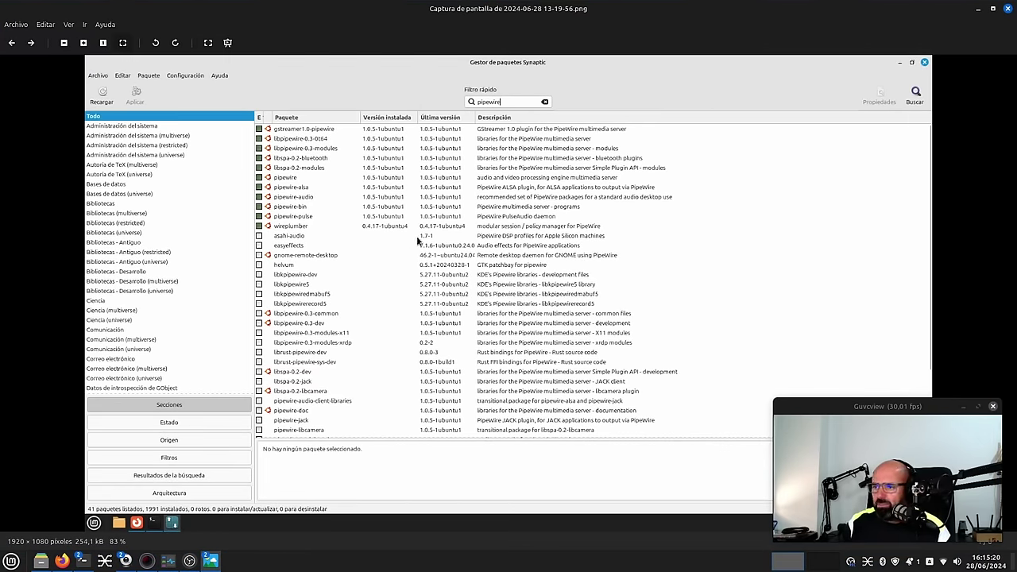
left_click(1008, 9)
left_click(426, 238)
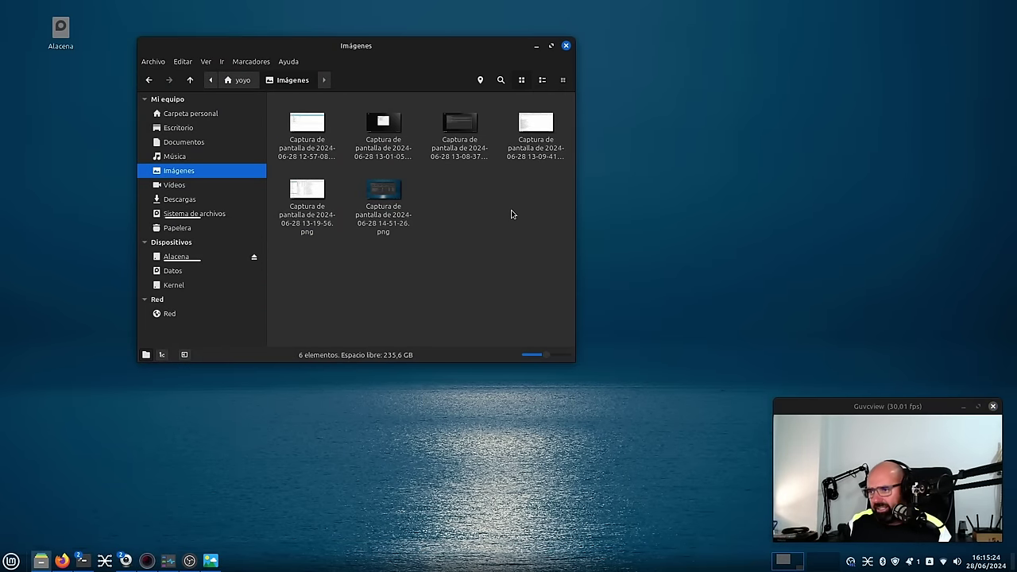
Enlarge the 14-51-26 screenshot of the Mission Center Flatpak installation, and check the app's verified badge on its Flathub page in Firefox.
double_click(383, 195)
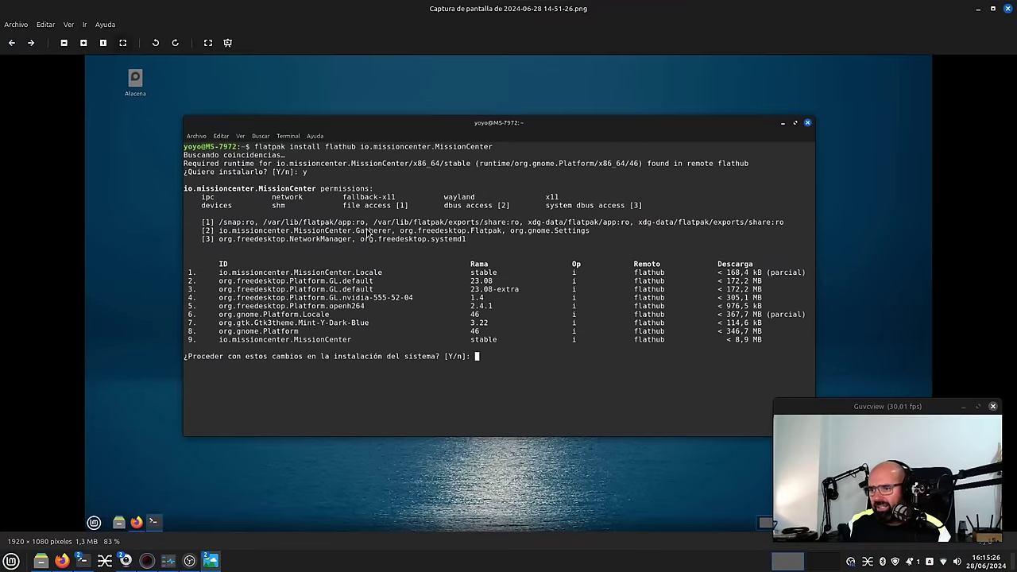
scroll(666, 245, "up", 2)
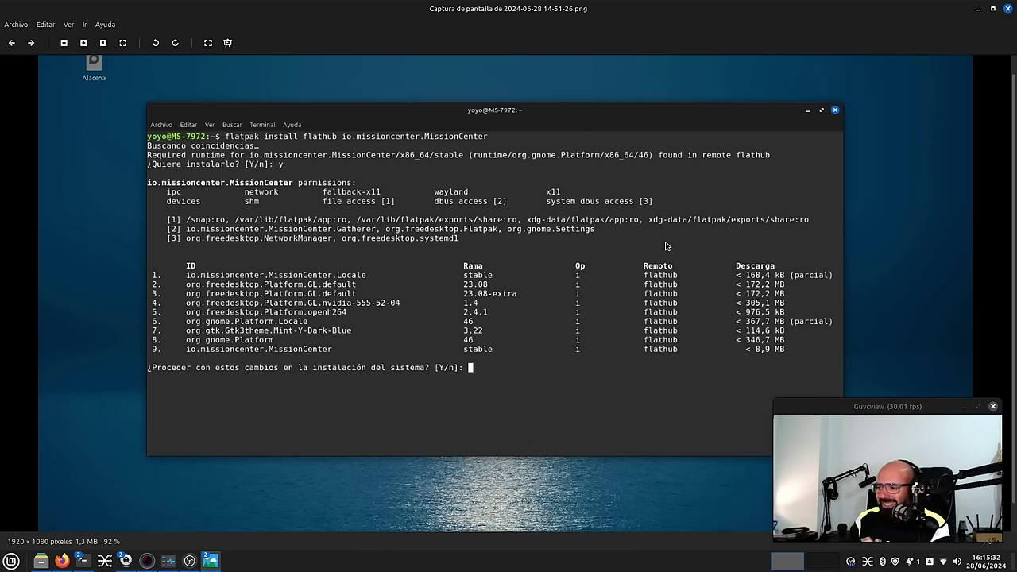
left_click(64, 562)
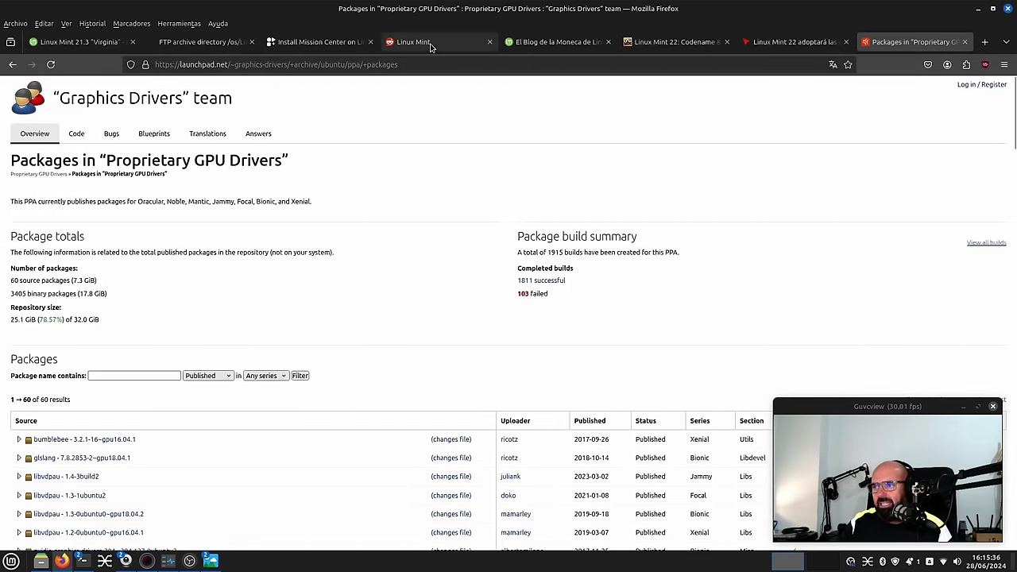
left_click(322, 42)
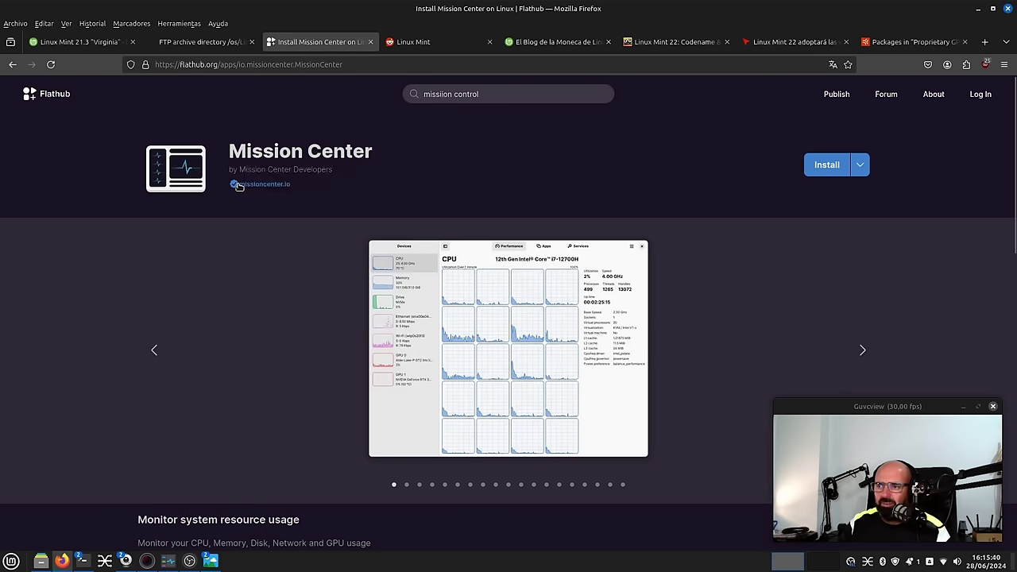
mouse_move(237, 186)
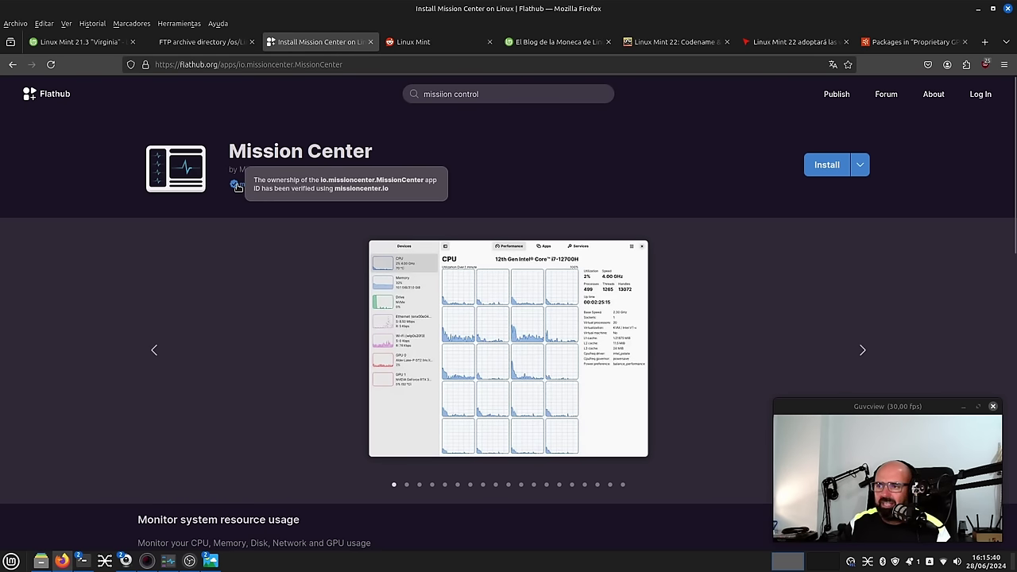
left_click(978, 8)
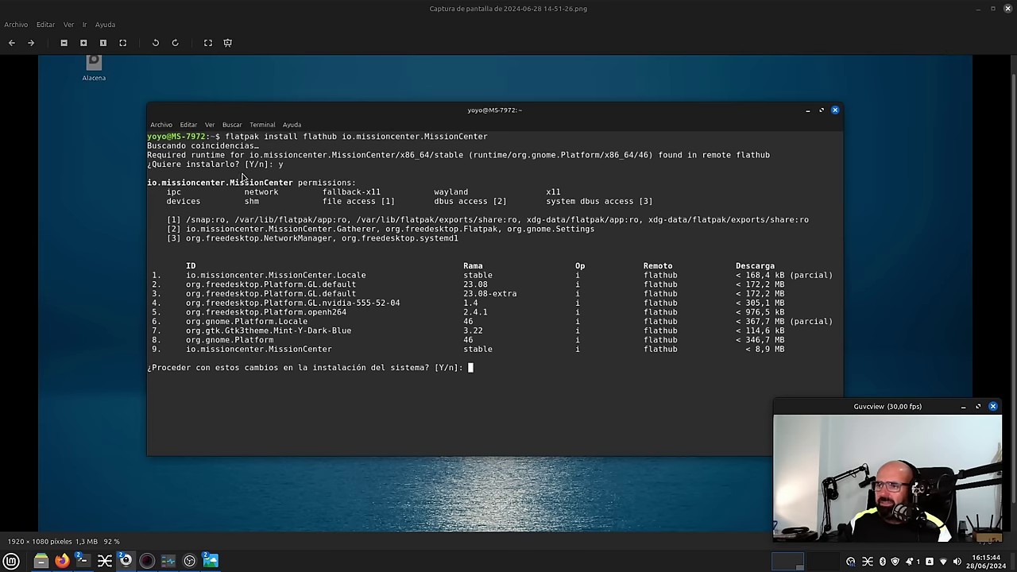
scroll(235, 183, "up", 1)
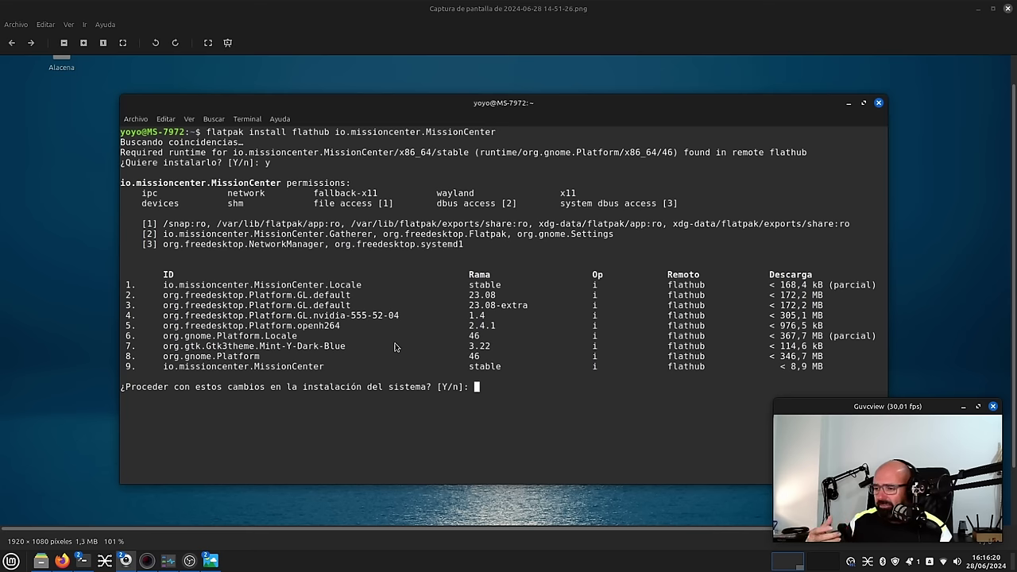
Bring up the OBS window over the screenshot, reposition it slightly, and minimise it.
left_click(168, 561)
left_click_drag(420, 84, 459, 83)
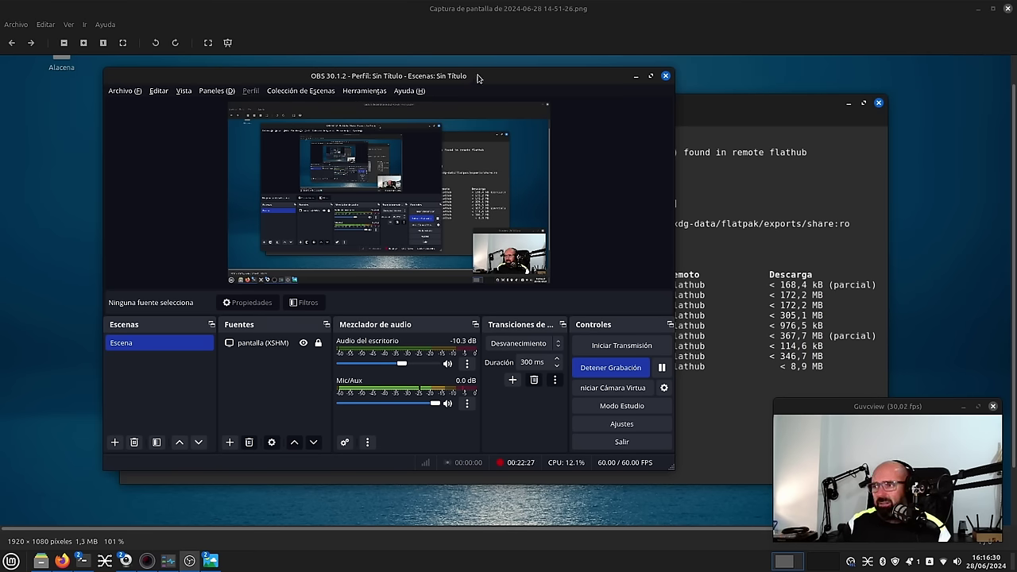
left_click_drag(479, 77, 490, 80)
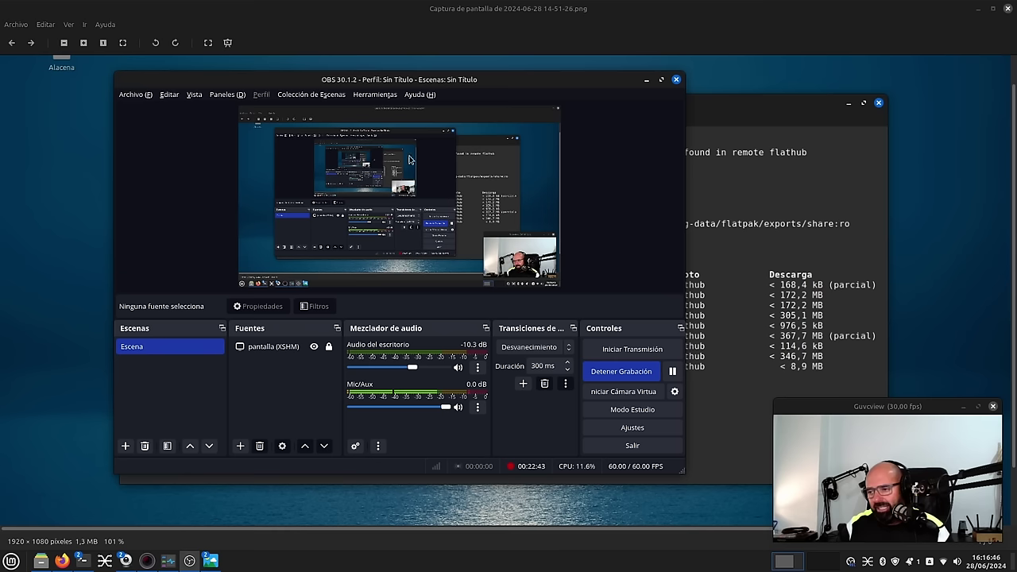
left_click_drag(539, 84, 536, 101)
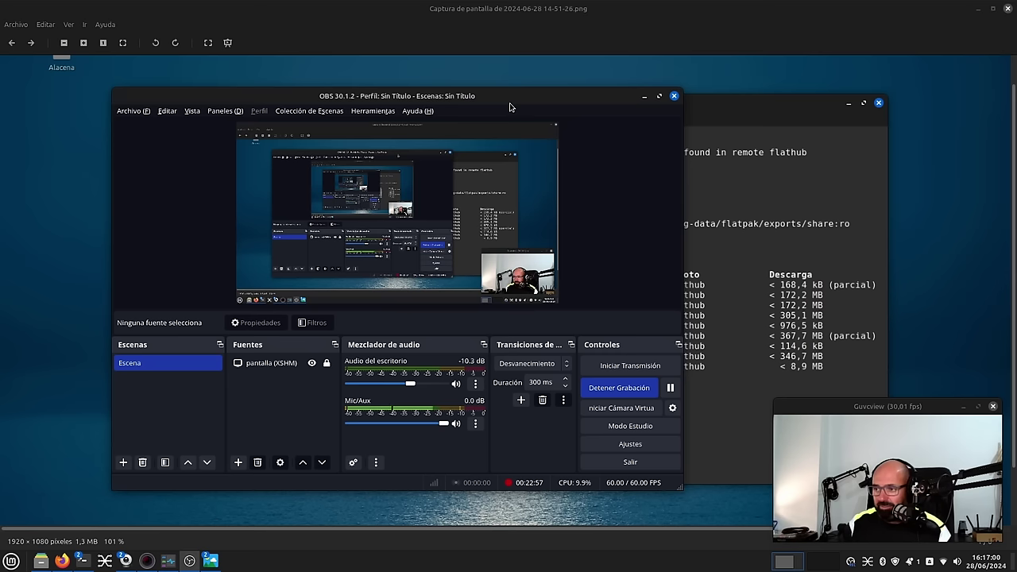
left_click(644, 96)
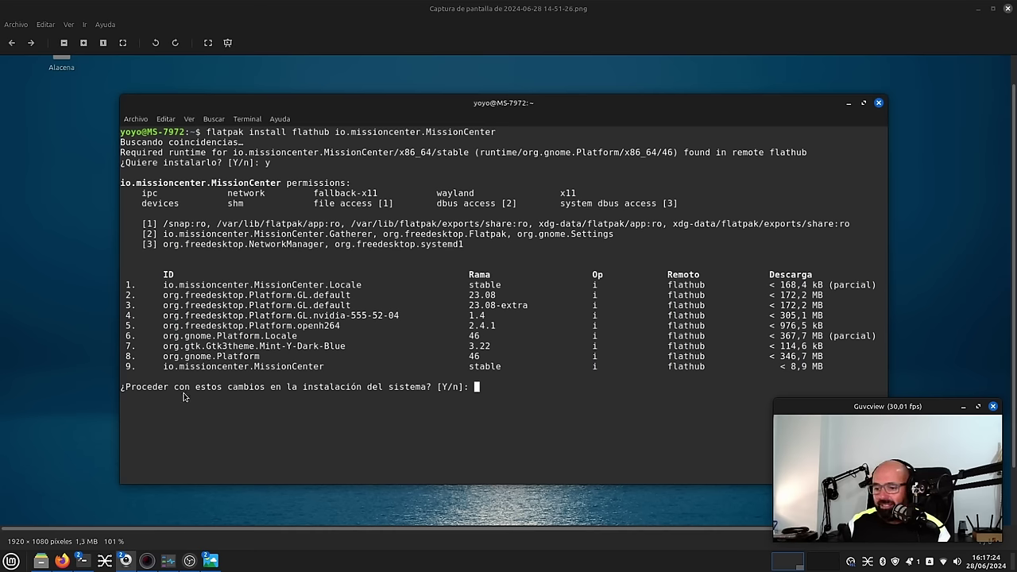
In Firefox, replace the MuyLinux kernel article with the bookmarked guide to installing multimedia support in Ubuntu, Linux Mint, Fedora and Flatpak.
left_click(62, 561)
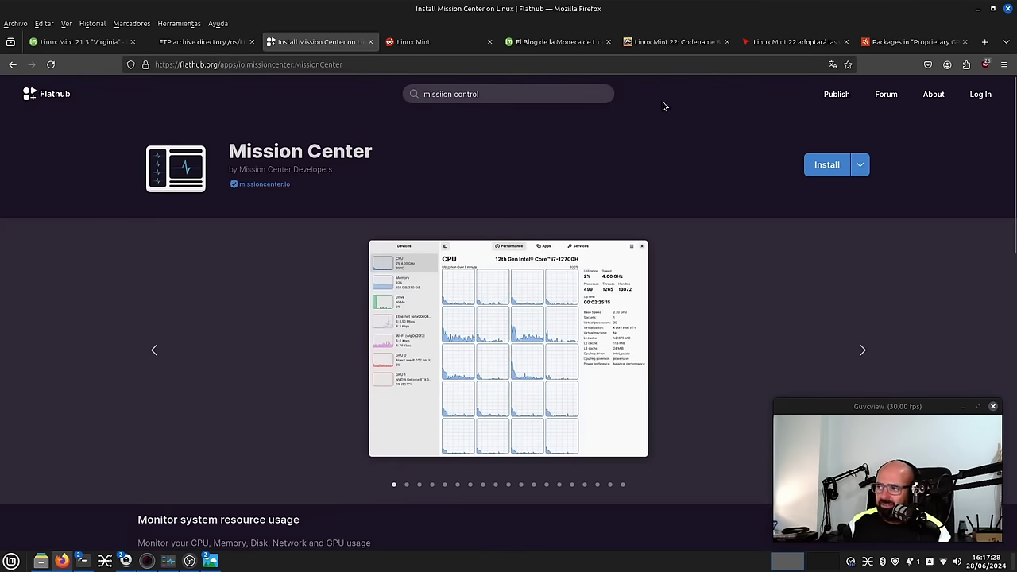
left_click(795, 42)
scroll(261, 328, "up", 10)
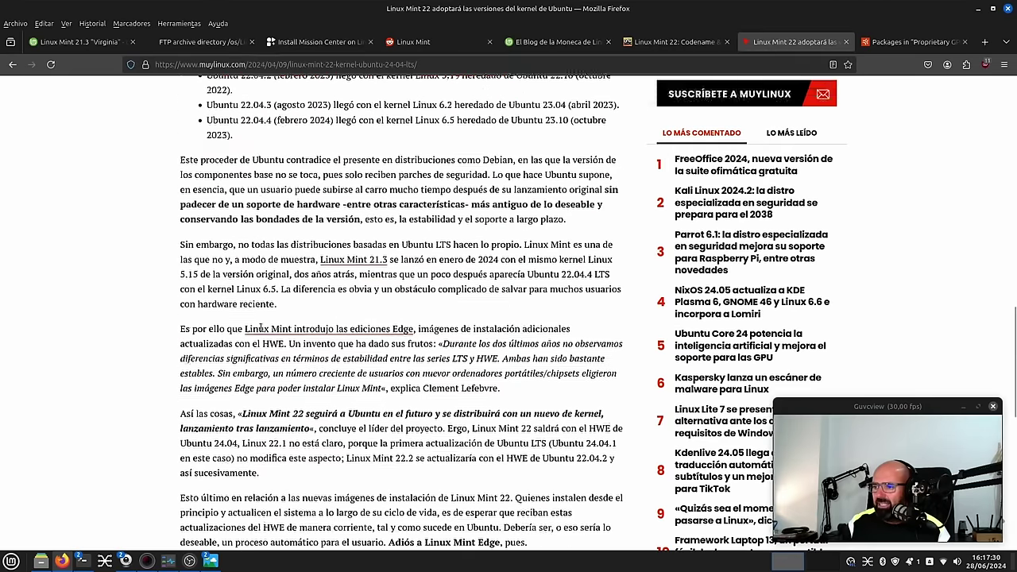
scroll(261, 328, "up", 5)
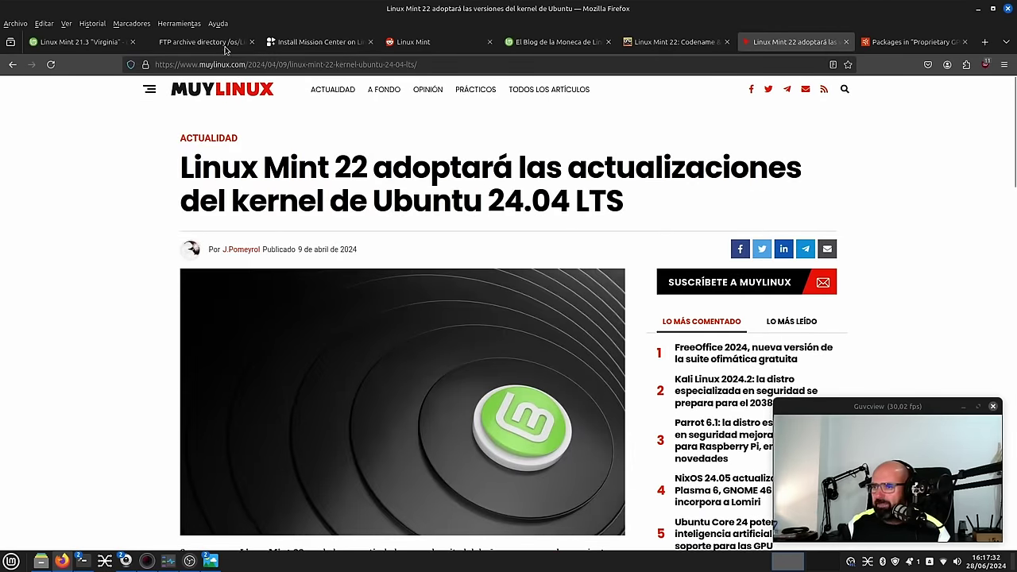
left_click(131, 23)
mouse_move(162, 99)
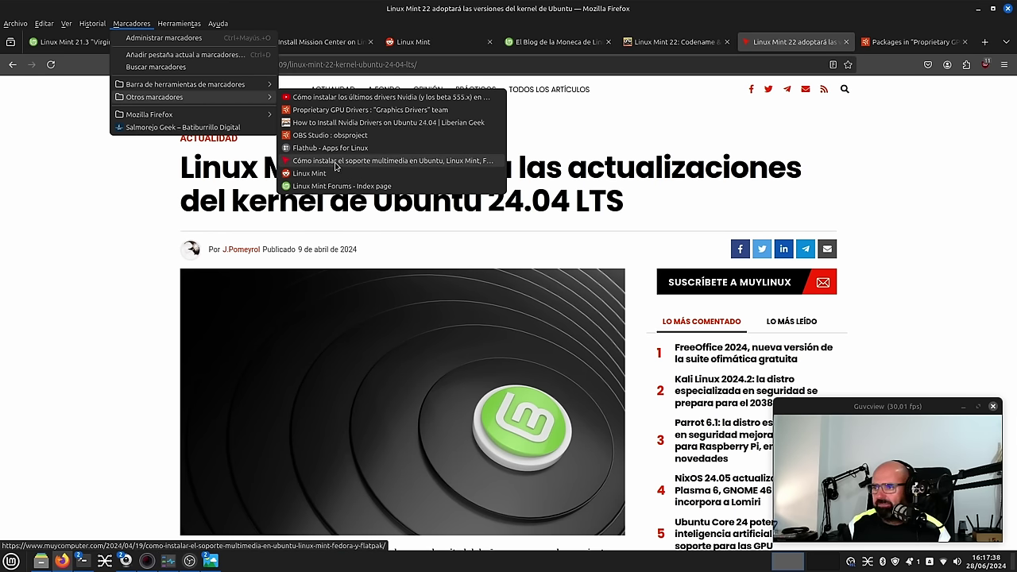
left_click(336, 163)
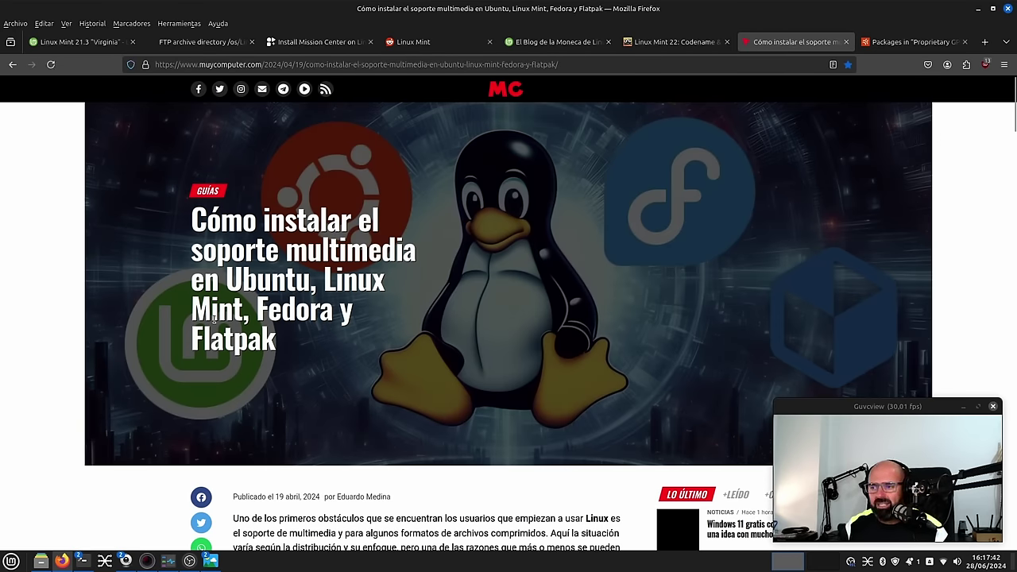
Find the Ubuntu 24.04 LTS command for the missing multimedia packages in the guide and highlight it.
scroll(323, 317, "down", 10)
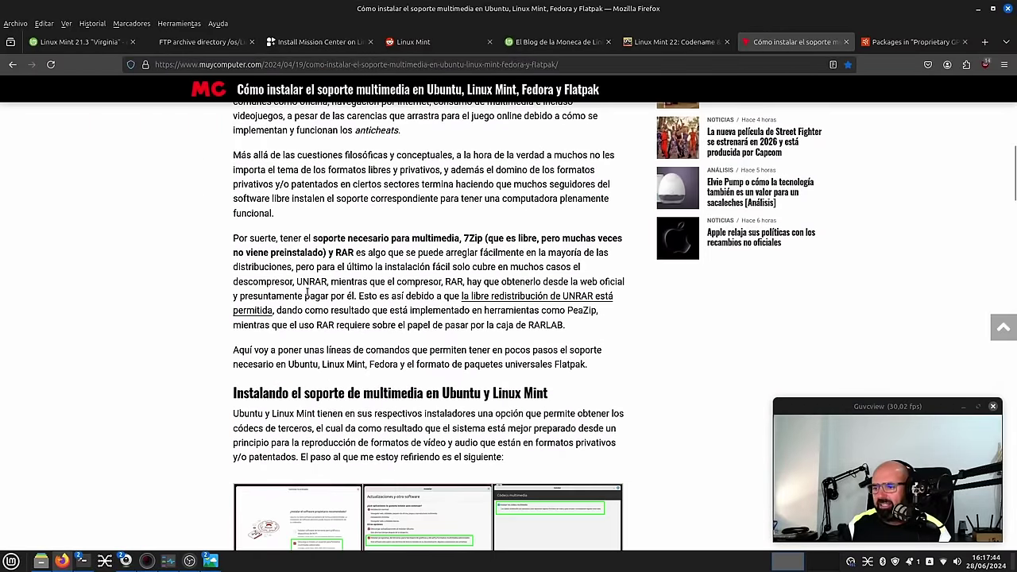
scroll(310, 290, "down", 5)
left_click_drag(386, 232, 169, 219)
left_click(169, 219)
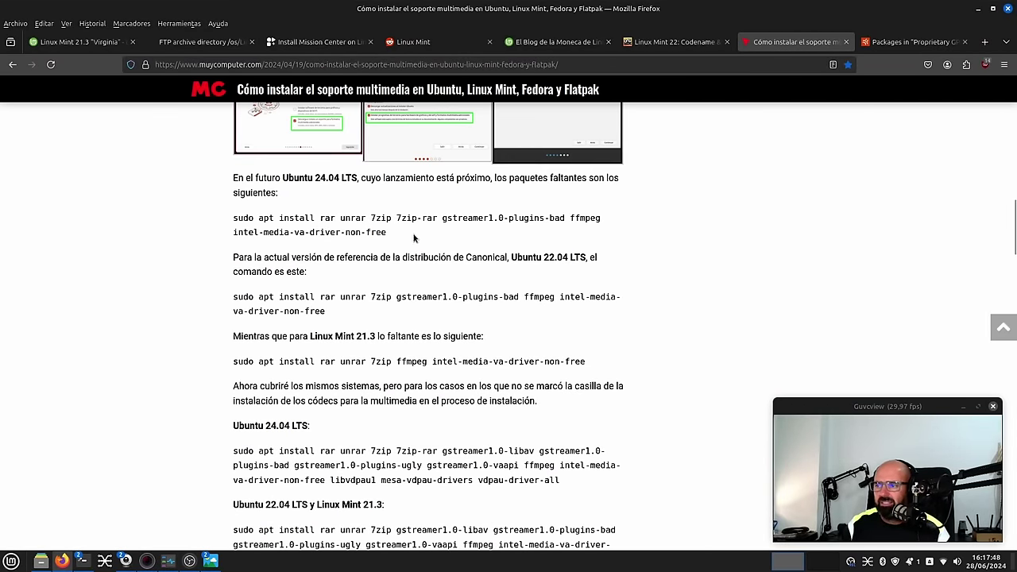
left_click_drag(388, 232, 233, 217)
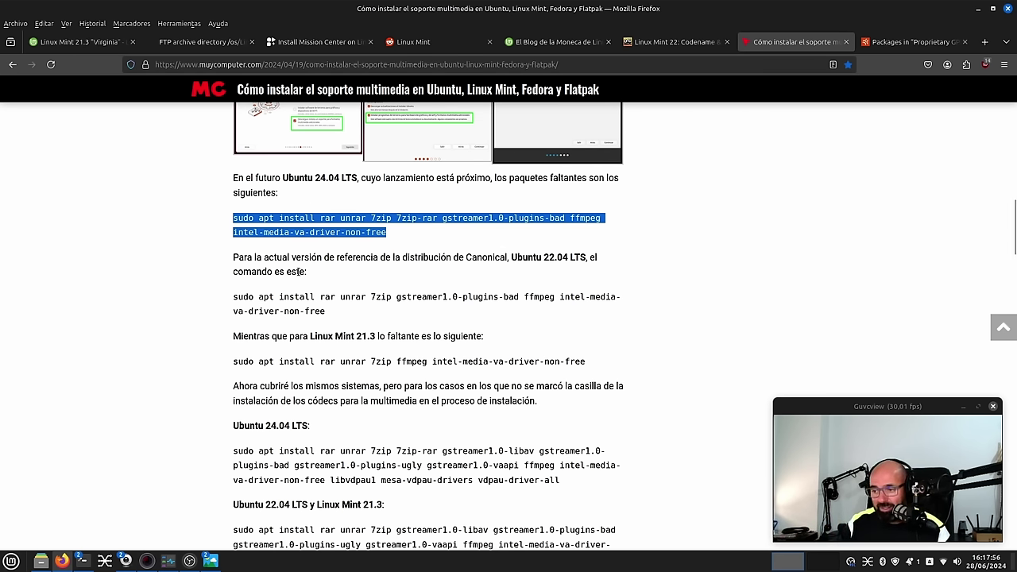
Review the guide's Flatpak multimedia section, highlighting the ffmpeg-full installation command and the package name within it.
scroll(260, 297, "down", 15)
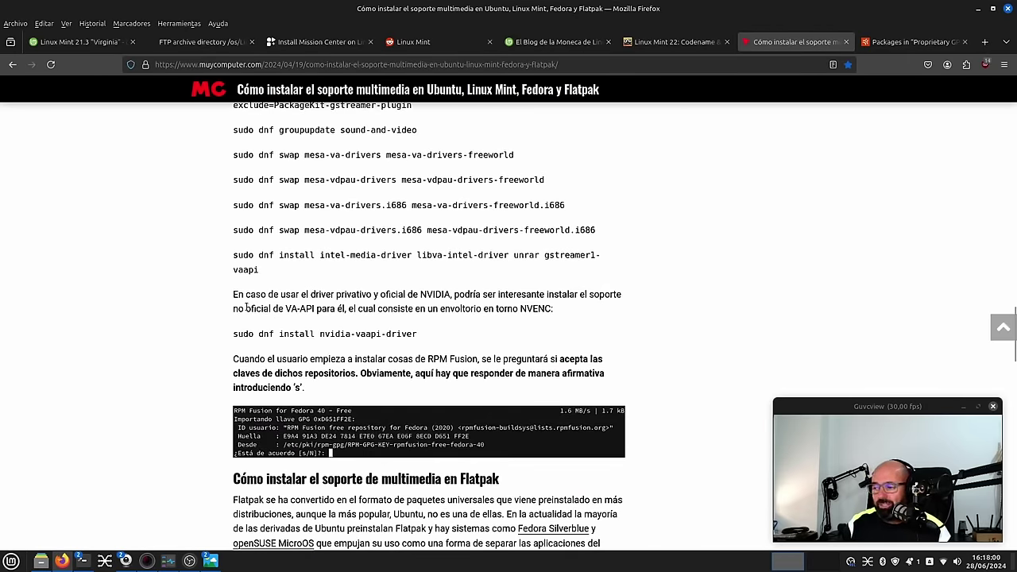
scroll(257, 310, "down", 3)
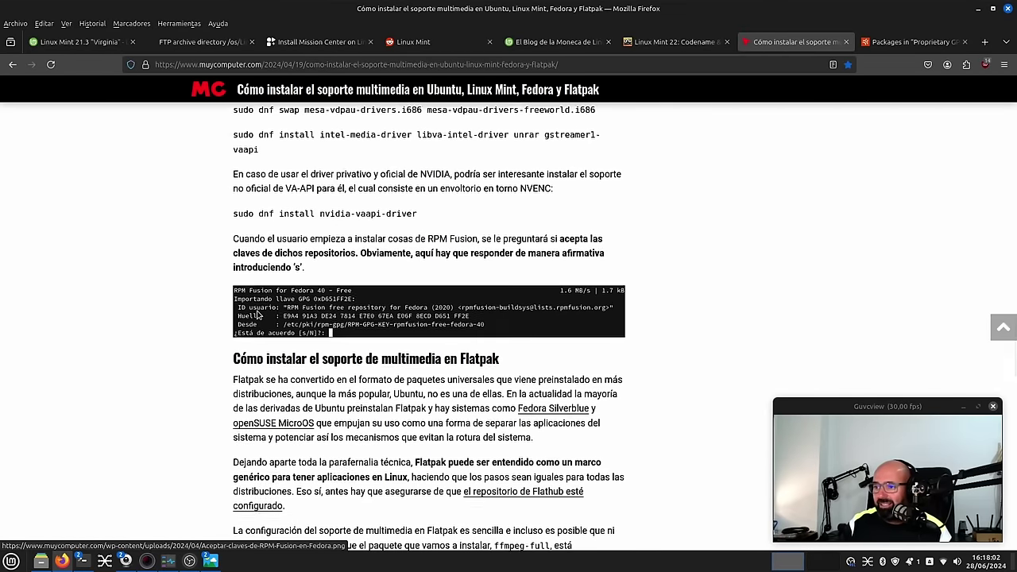
scroll(258, 312, "up", 1)
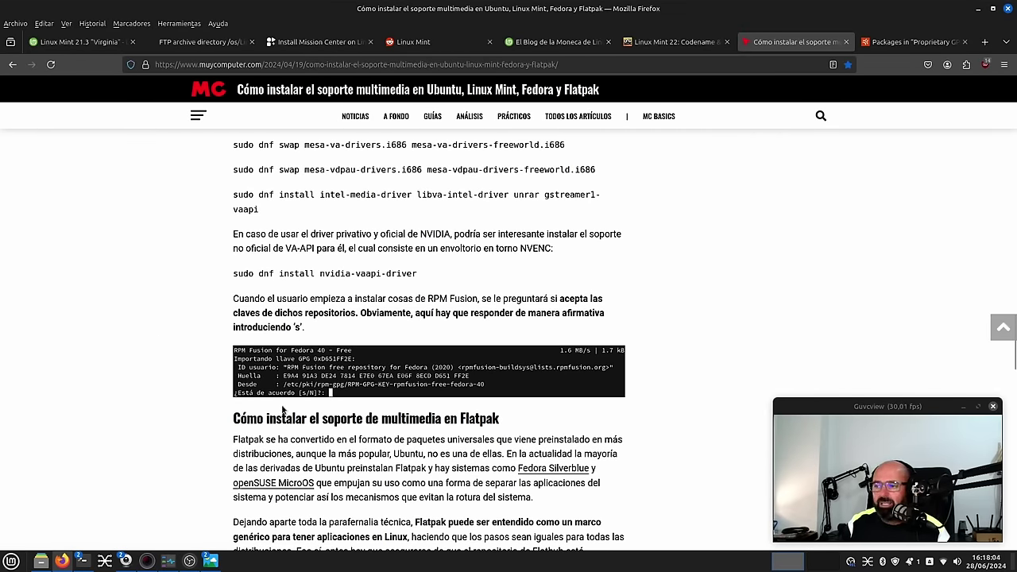
scroll(303, 373, "down", 6)
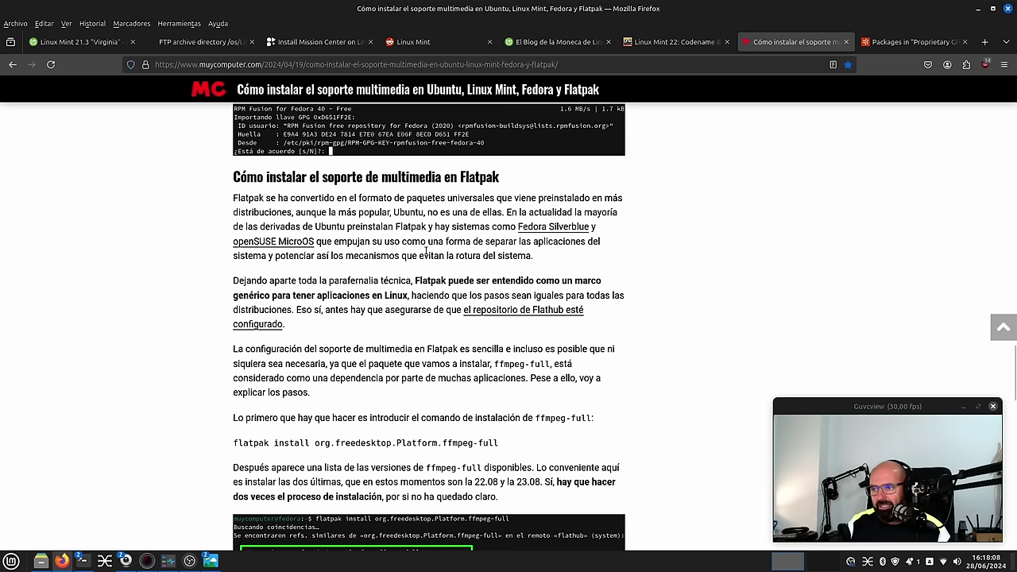
scroll(438, 300, "down", 2)
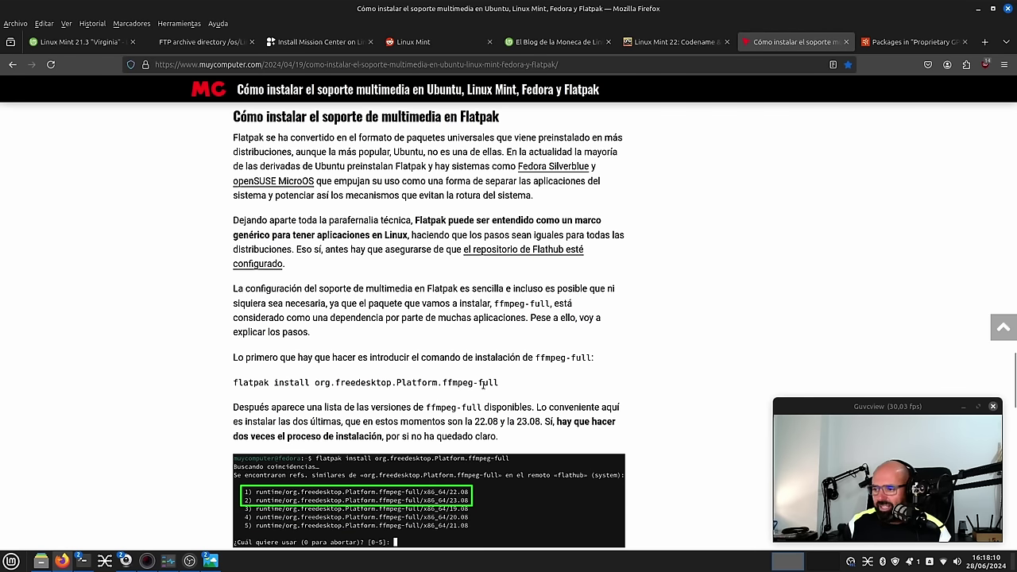
left_click_drag(483, 384, 233, 380)
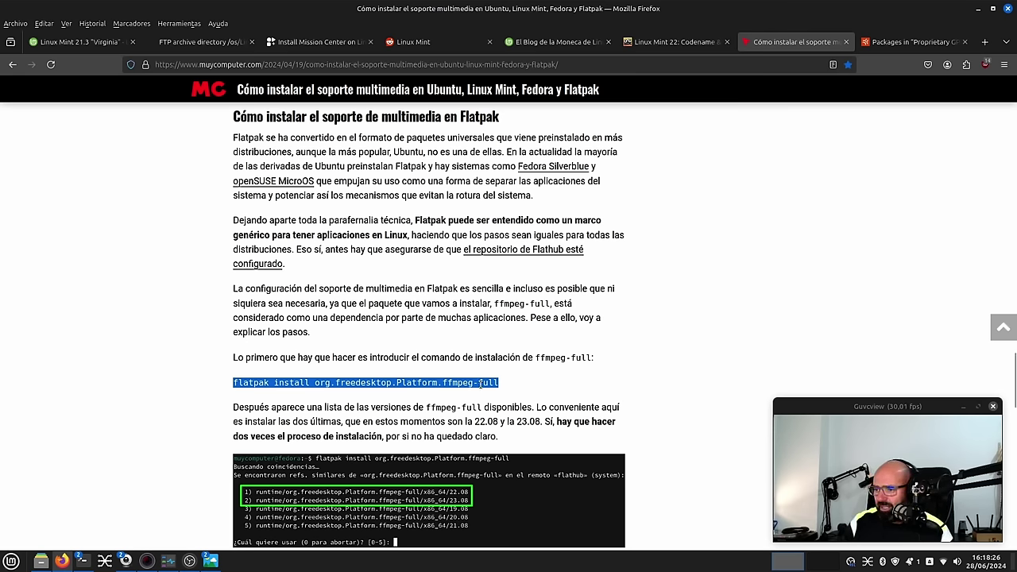
left_click_drag(499, 384, 445, 385)
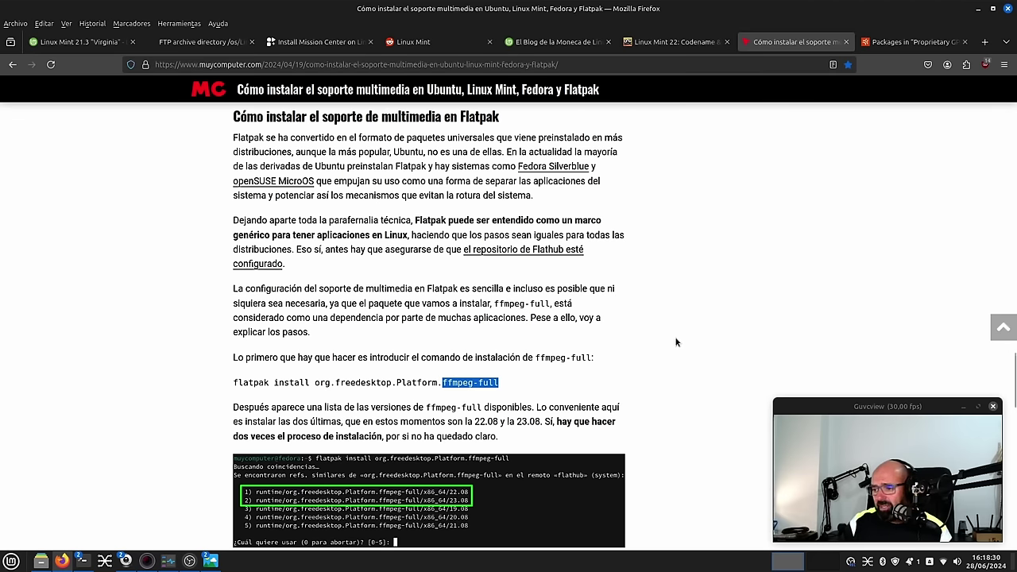
left_click(621, 351)
Highlight the advice on installing the two latest ffmpeg-full versions, minimise Firefox and close the Mission Center screenshot.
scroll(490, 317, "down", 3)
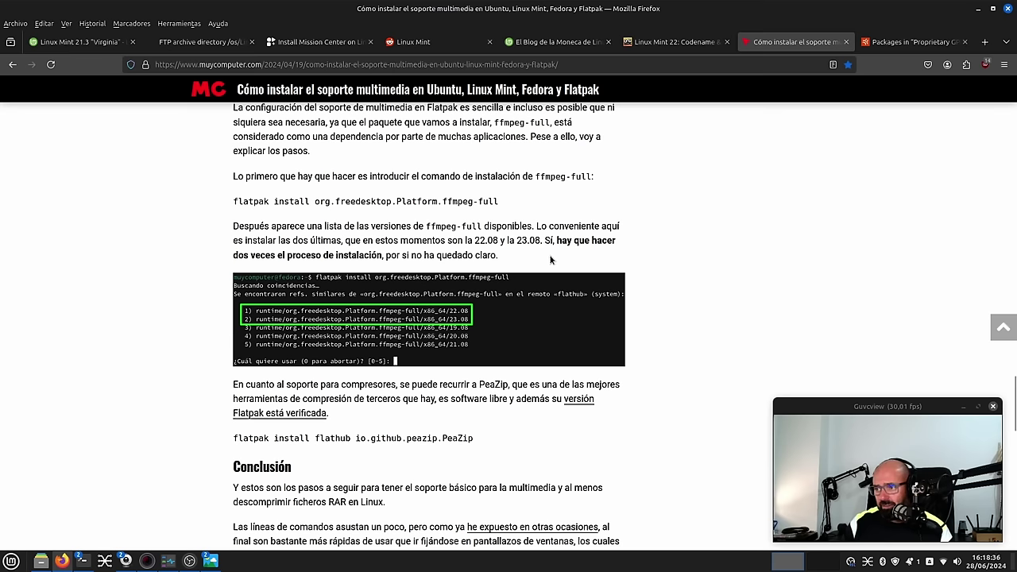
left_click_drag(541, 261, 138, 242)
left_click(135, 246)
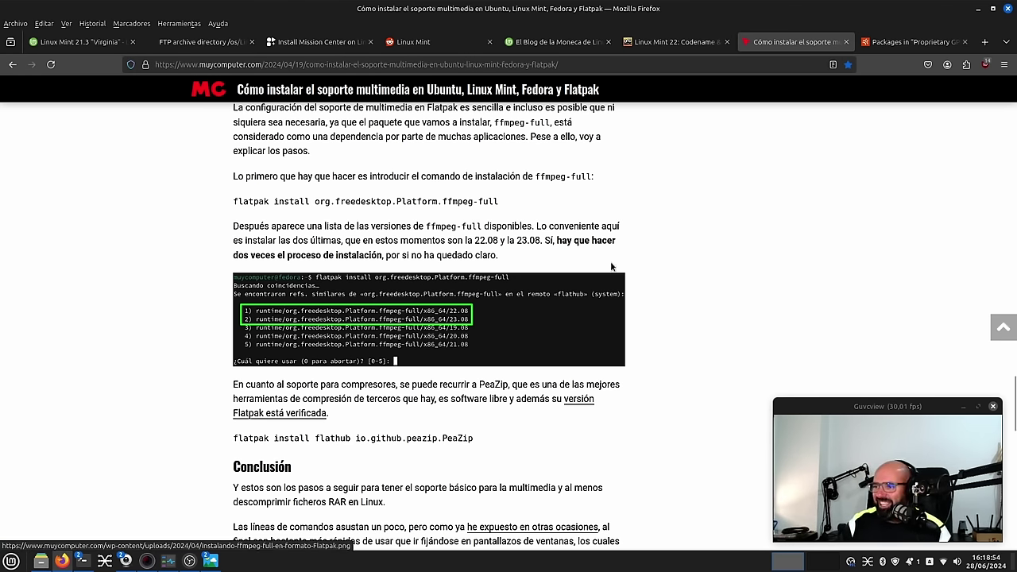
left_click_drag(602, 239, 231, 235)
left_click(581, 240)
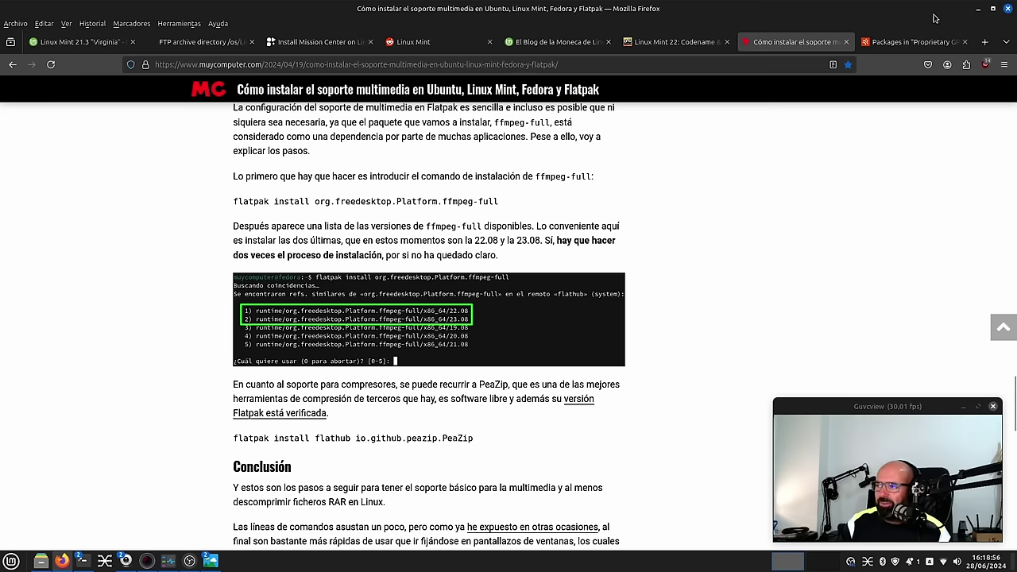
left_click(978, 9)
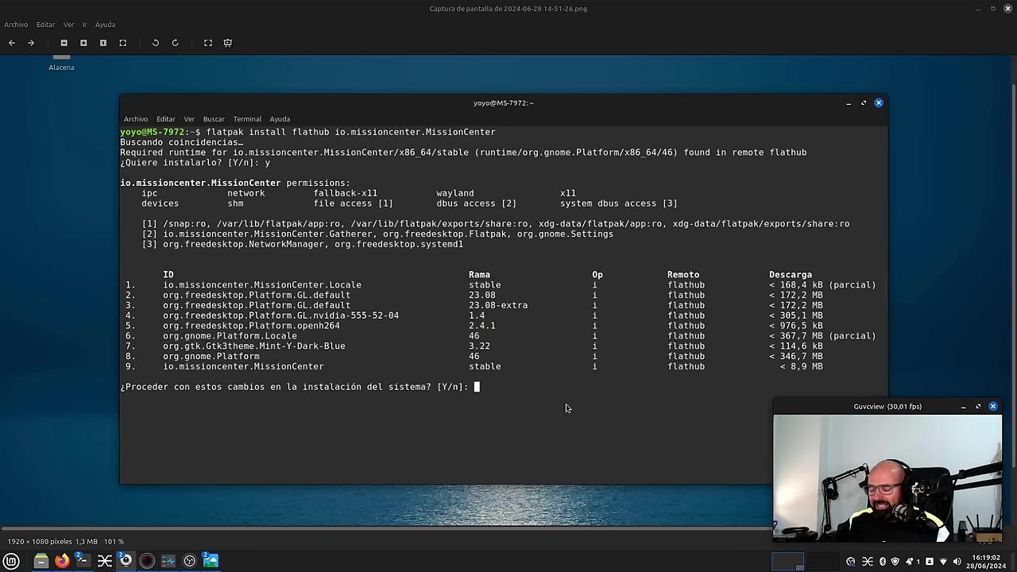
left_click(1007, 8)
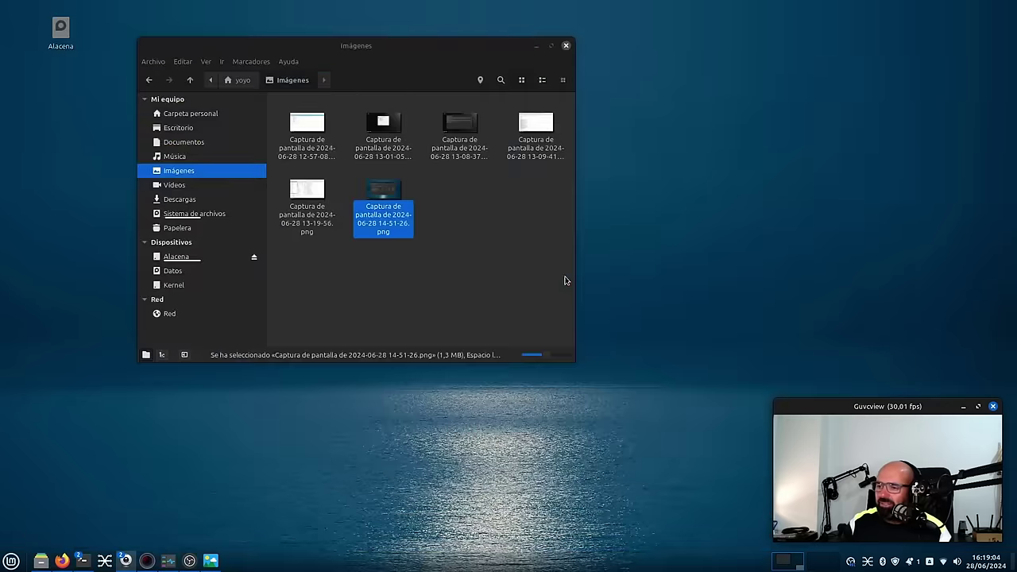
Open the Software Manager, view the Telegram Desktop Flatpak details page, and close the manager.
left_click(11, 561)
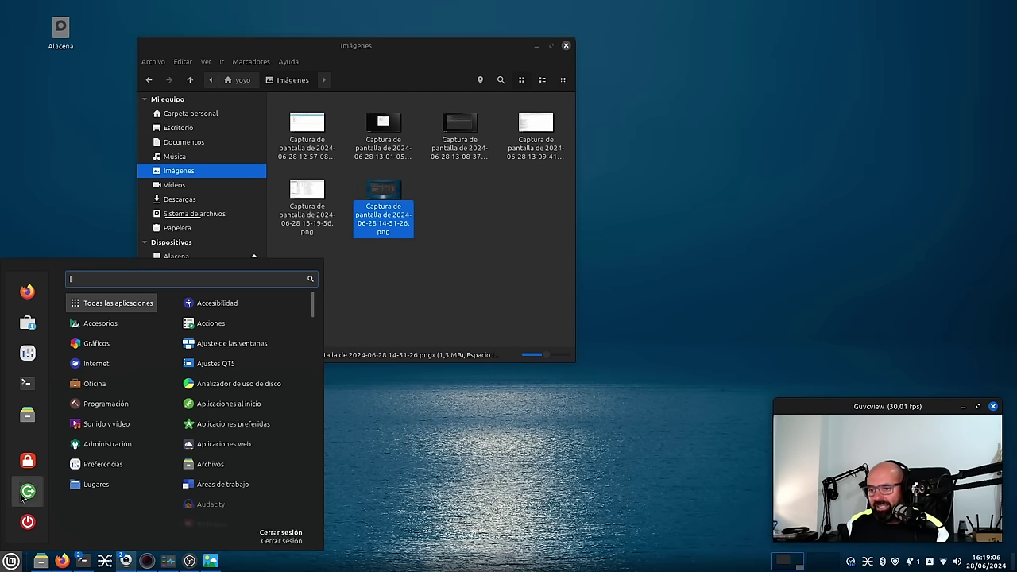
left_click(27, 322)
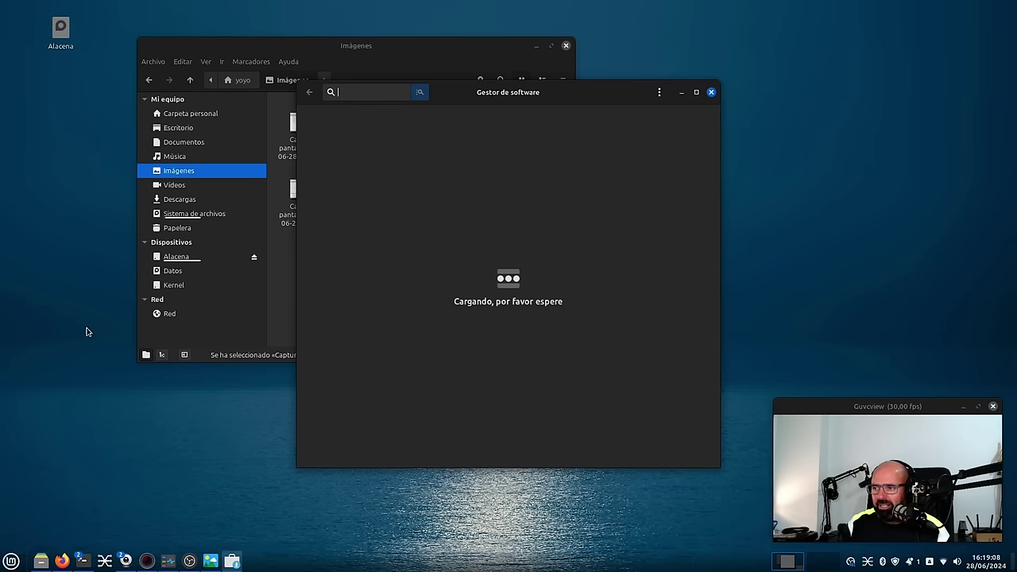
left_click_drag(529, 96, 387, 87)
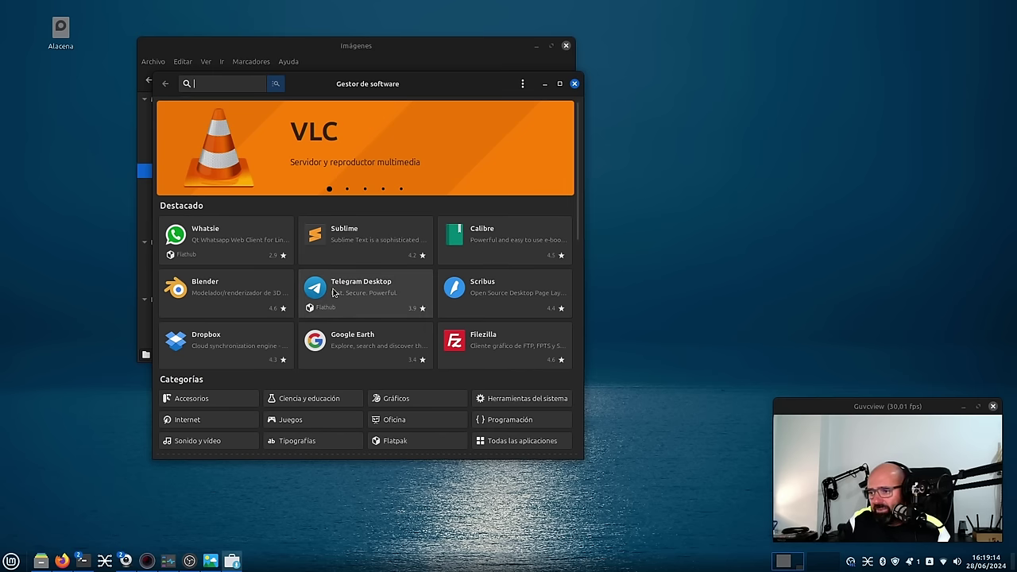
left_click(362, 290)
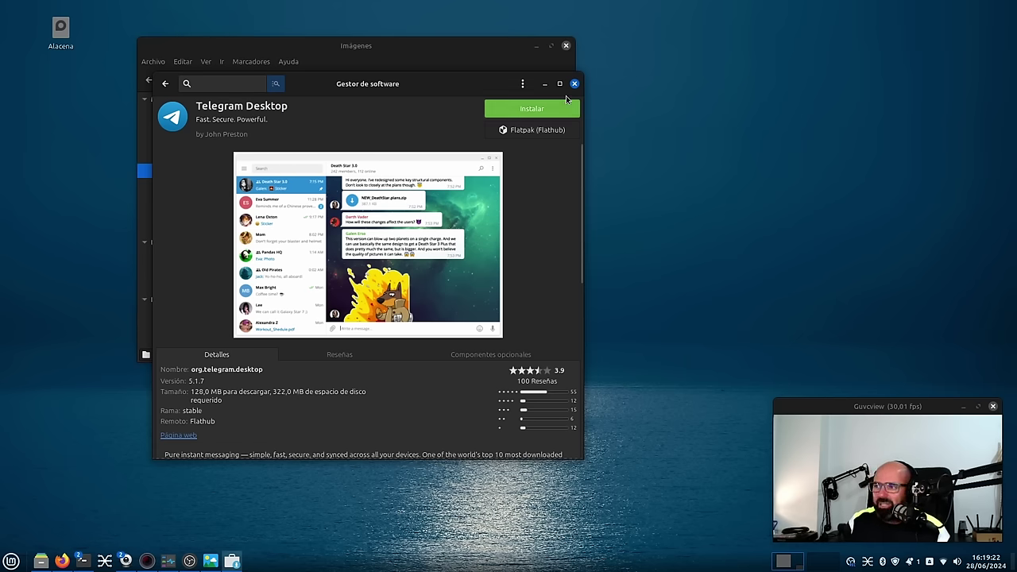
left_click(575, 84)
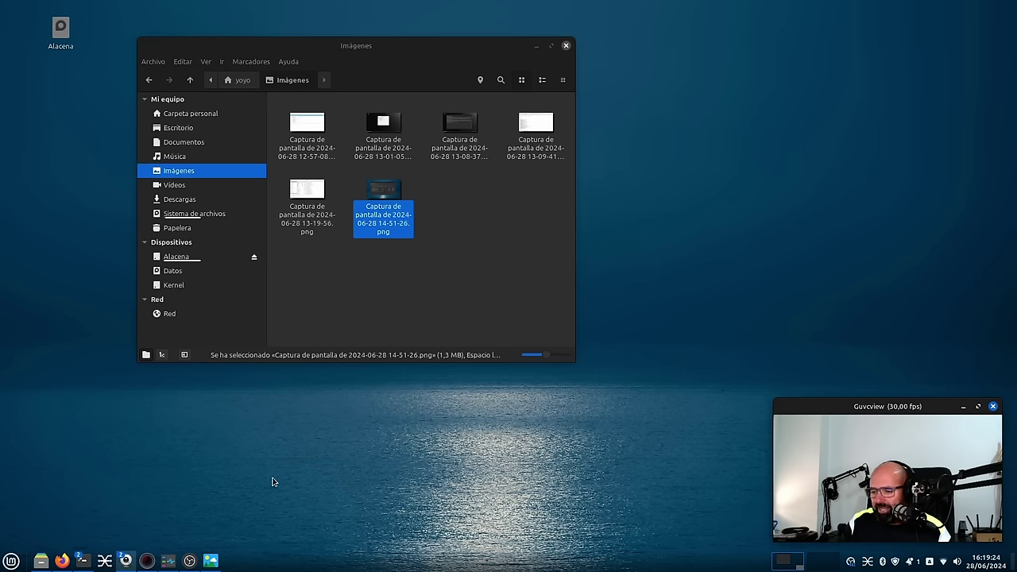
Return to the multimedia guide in Firefox, skim to its end and go back to its title.
left_click(62, 560)
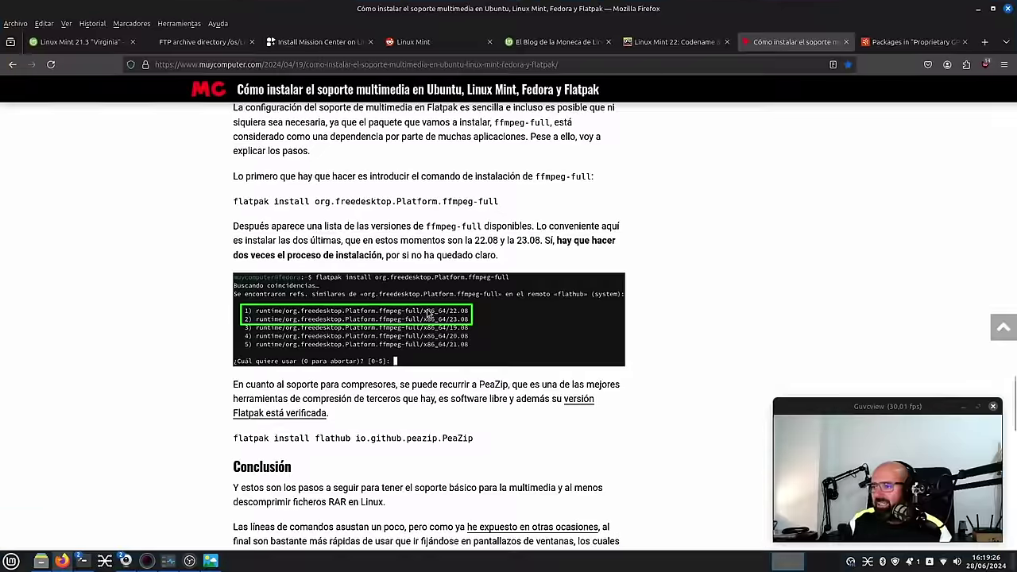
scroll(427, 318, "down", 15)
scroll(490, 374, "up", 8)
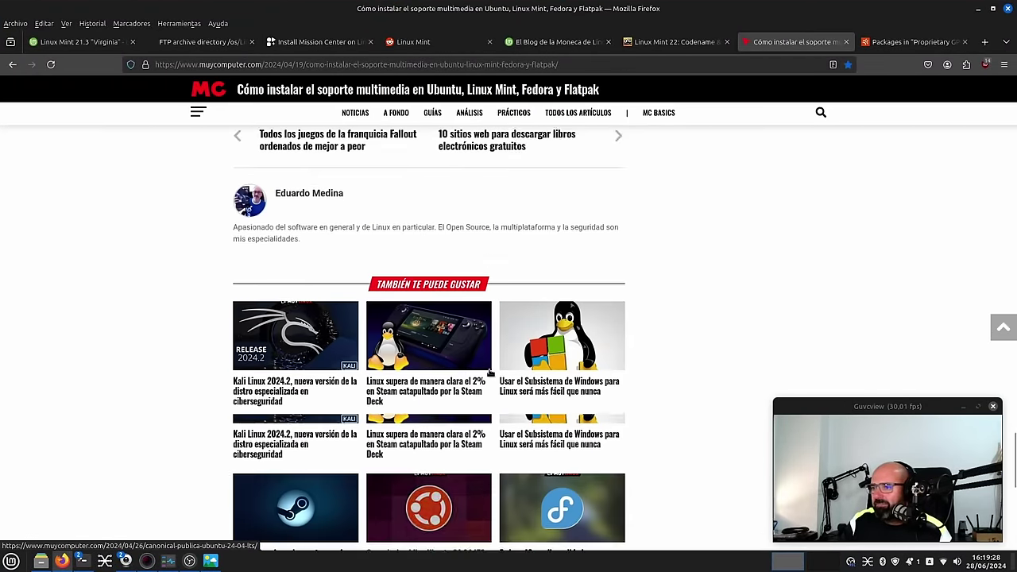
scroll(490, 373, "up", 20)
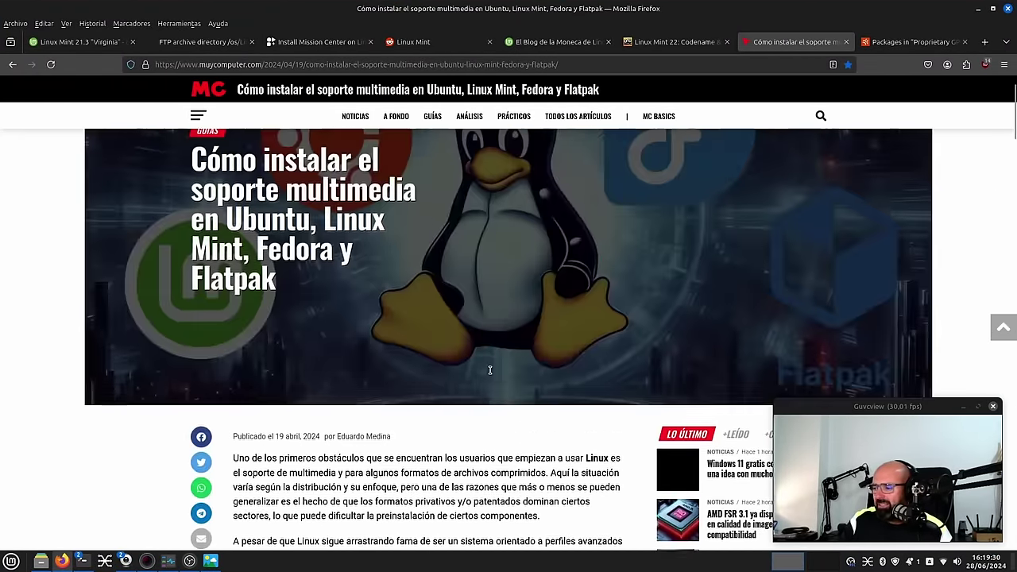
scroll(490, 371, "up", 2)
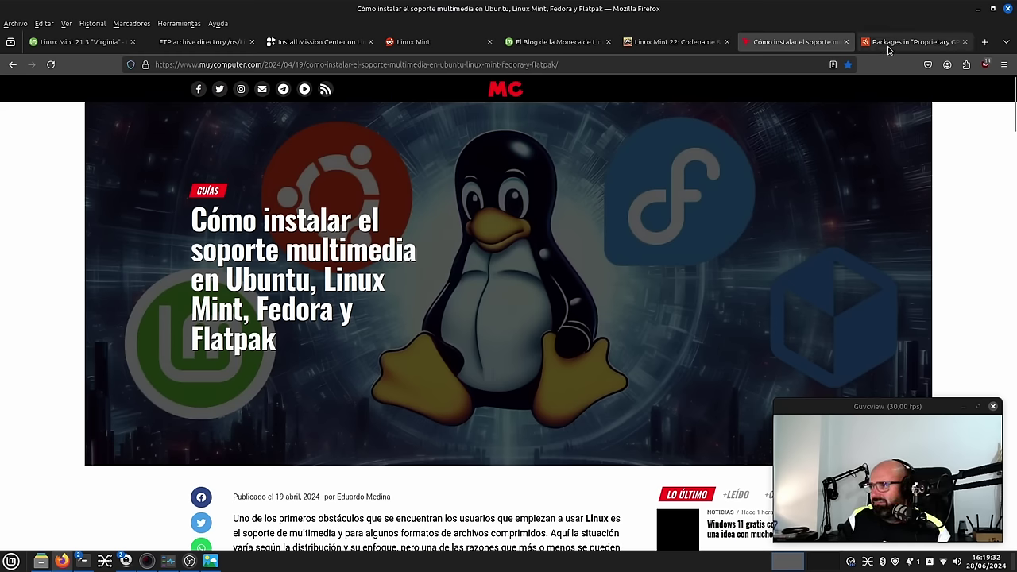
Detach the Launchpad packages tab and close its window, and load the bookmarked Salmorejo Geek site in a new tab.
left_click_drag(883, 50, 644, 102)
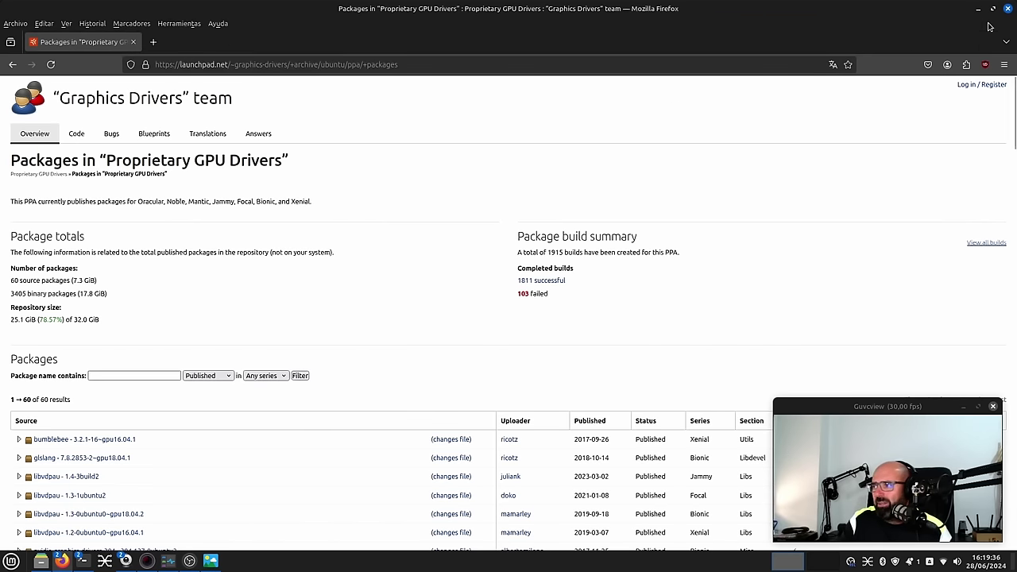
left_click(1007, 8)
left_click(870, 43)
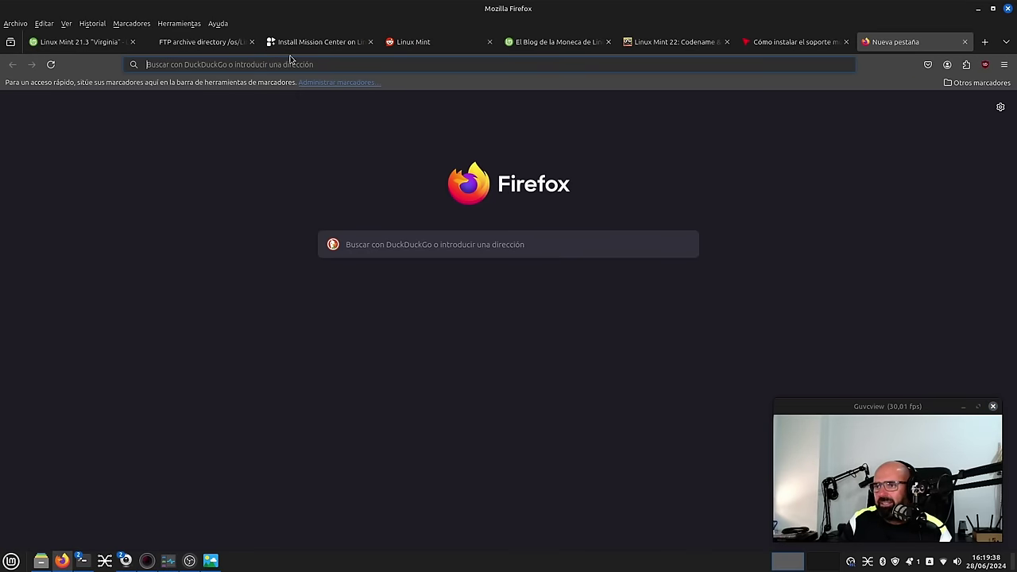
left_click(131, 23)
left_click(151, 129)
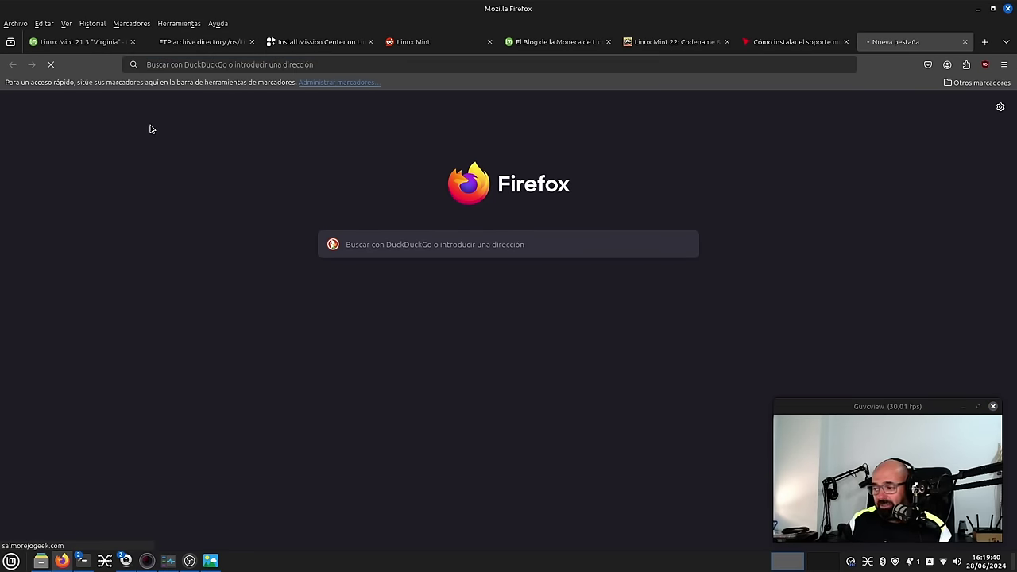
Search the Salmorejo Geek site for "ppa papirus".
left_click(869, 254)
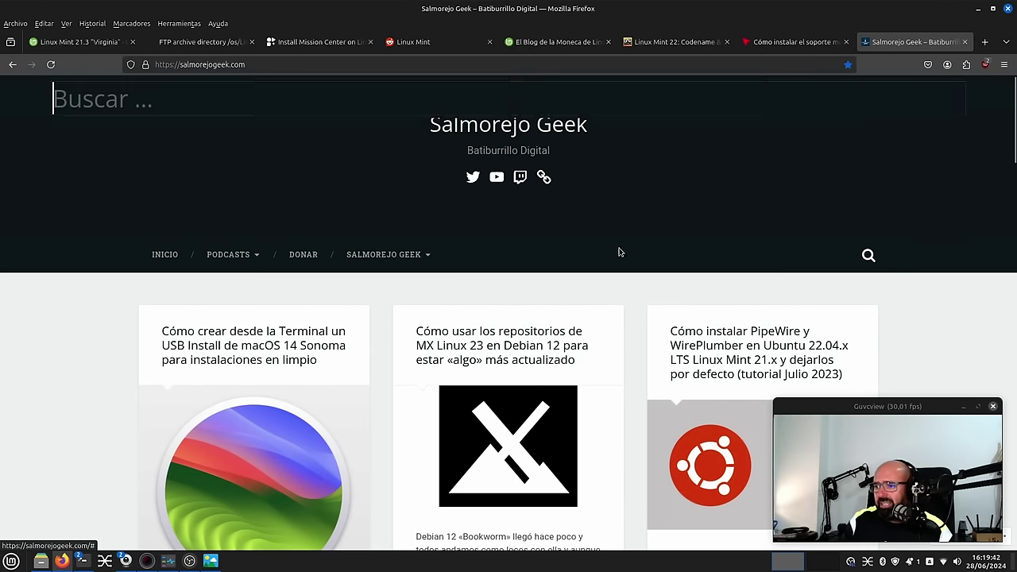
type("ppa p")
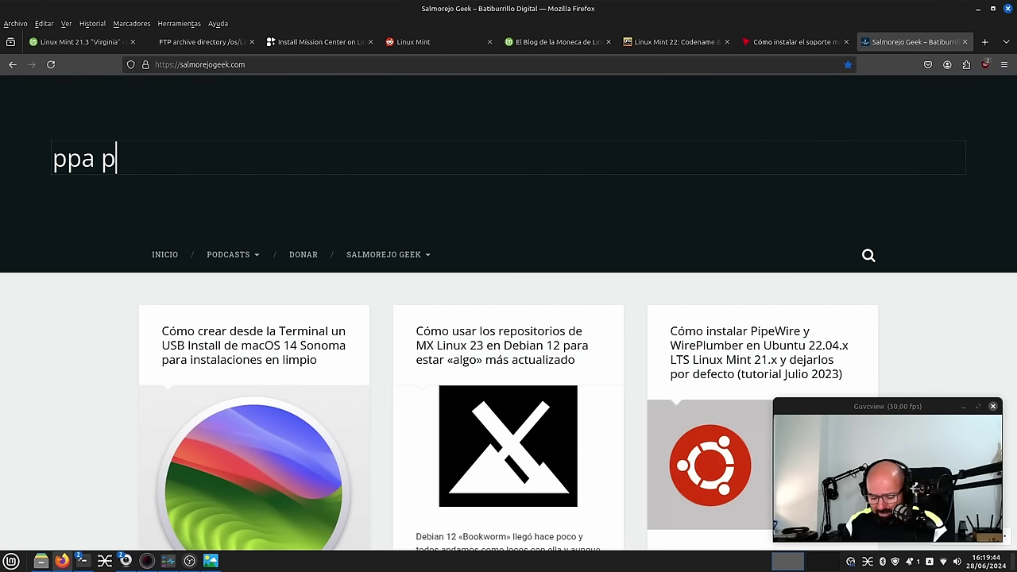
type("apirus")
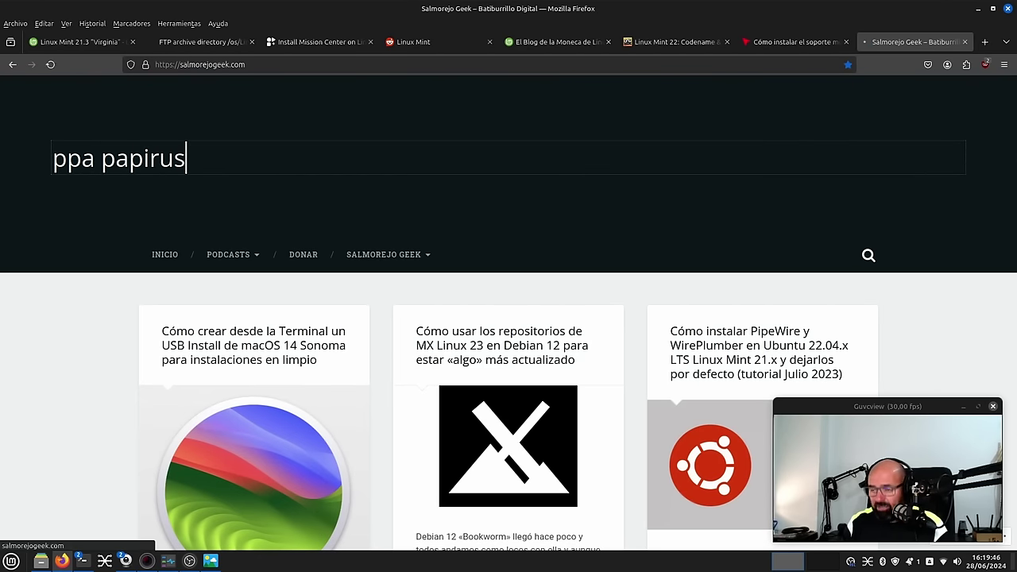
Run the "ppa papirus" search, open the article on Papirus icons regaining an Ubuntu PPA, and skim to its installation commands.
key("Return")
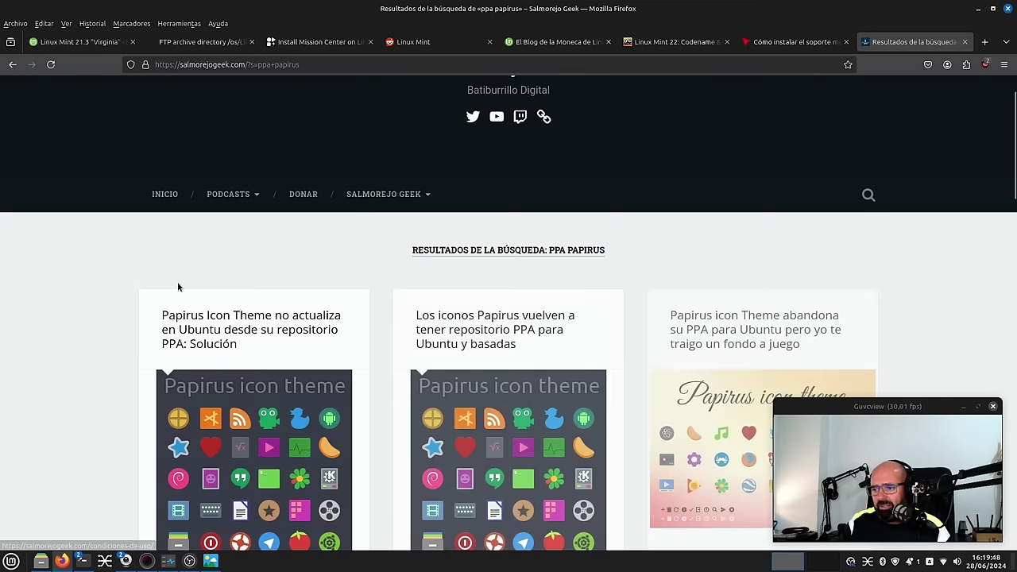
left_click(430, 488)
scroll(199, 373, "down", 4)
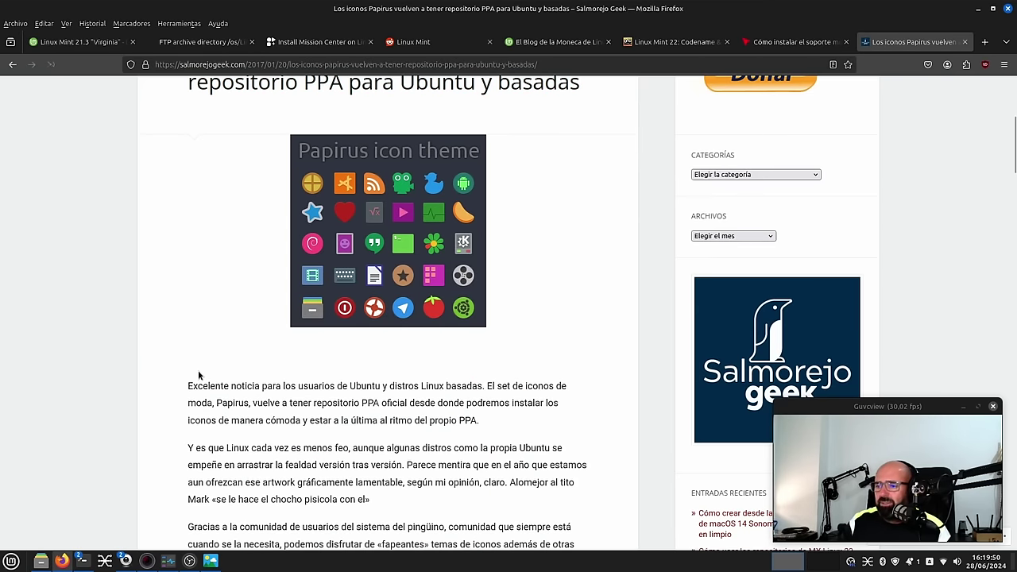
scroll(198, 373, "up", 2)
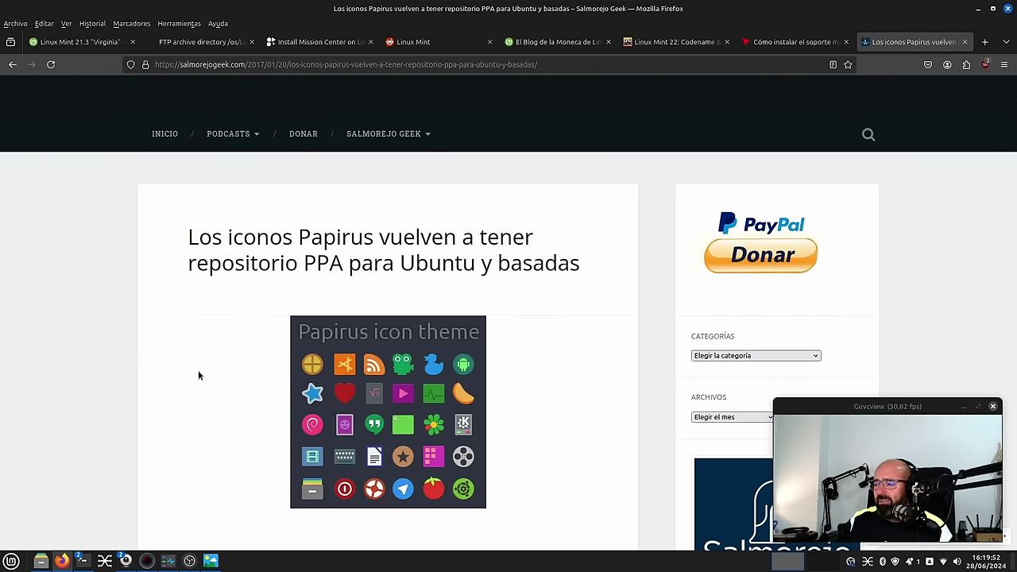
scroll(199, 373, "down", 7)
scroll(204, 365, "down", 3)
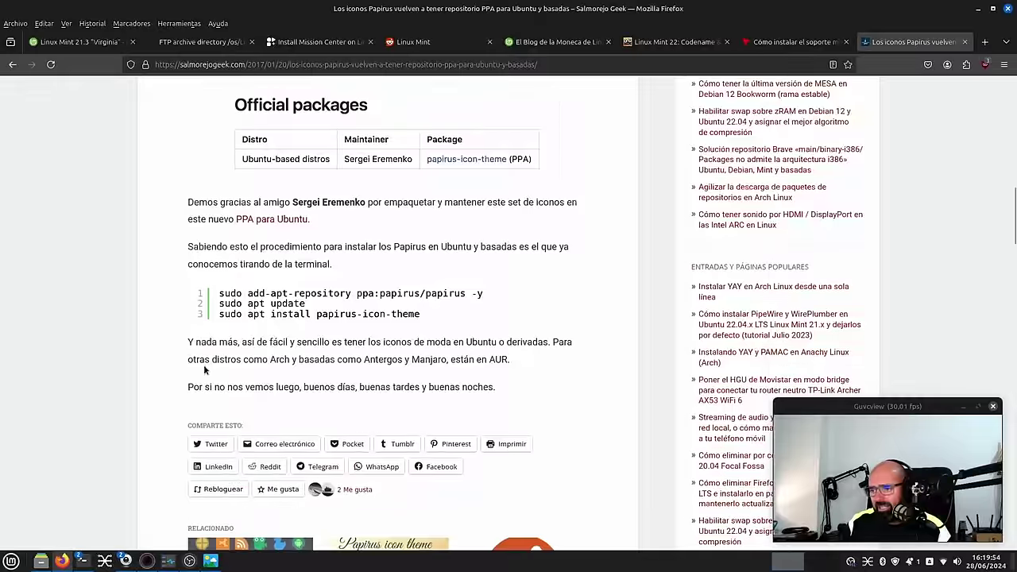
Search the site for "mesa", open the article about the Kisak PPA for Ubuntu and Linux Mint, and view its commands.
scroll(191, 389, "up", 15)
left_click(868, 254)
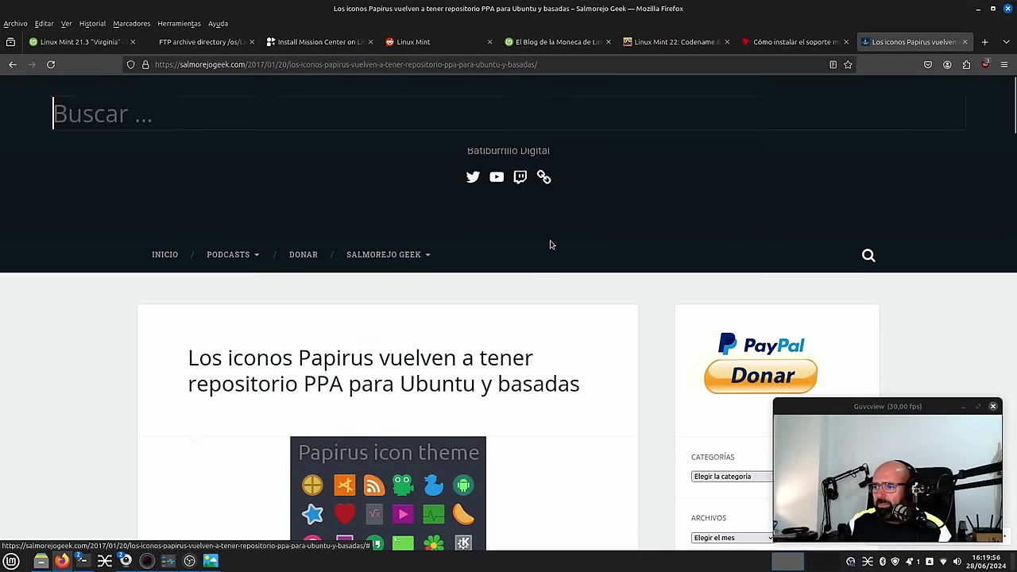
type("mesa")
key("Return")
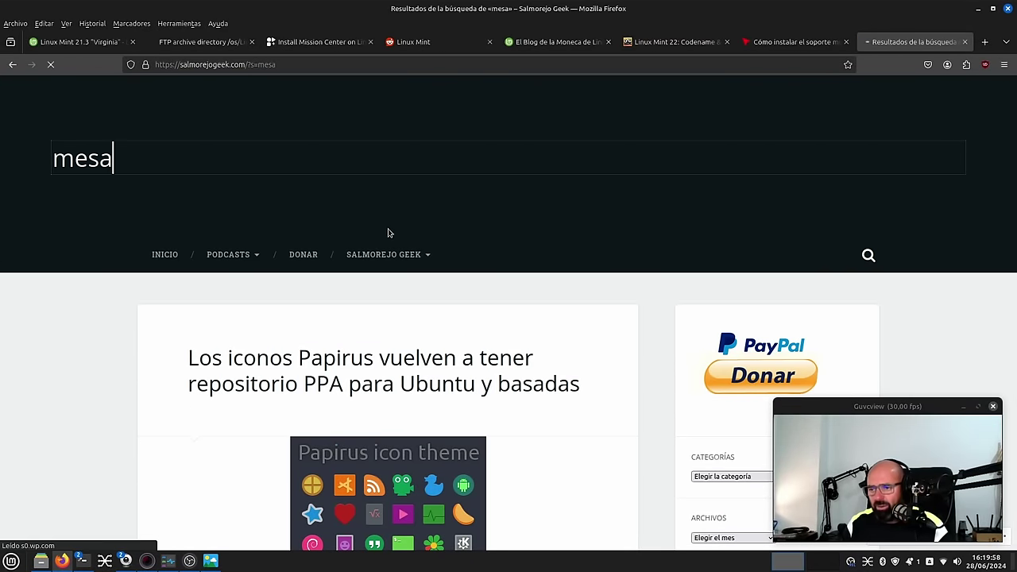
scroll(442, 369, "down", 5)
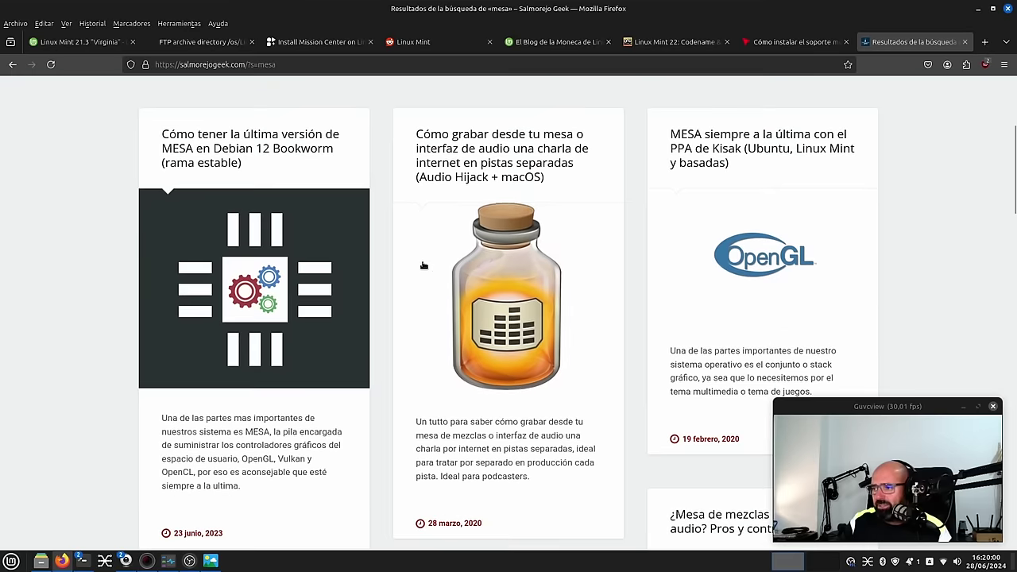
left_click(746, 272)
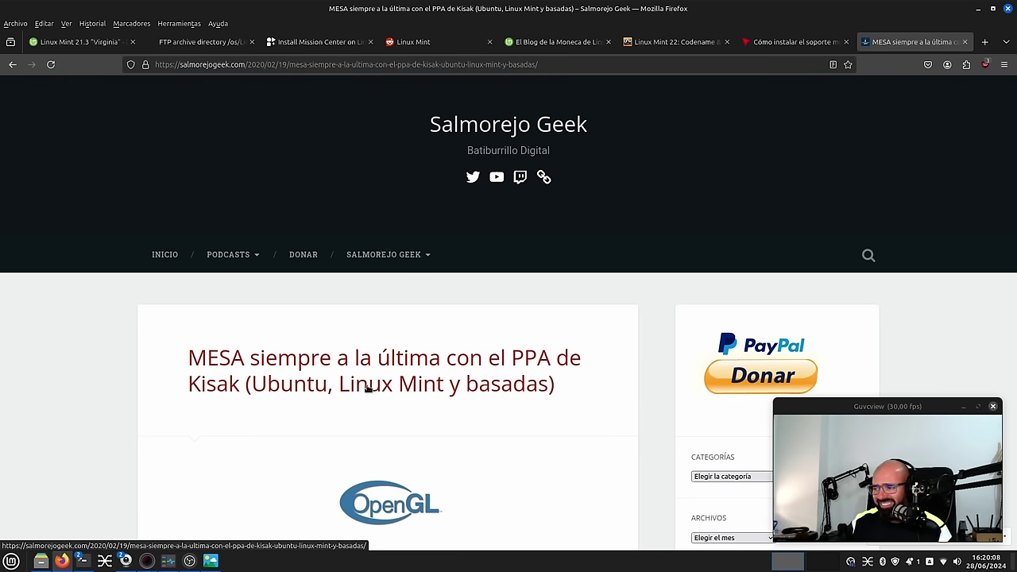
scroll(365, 389, "down", 8)
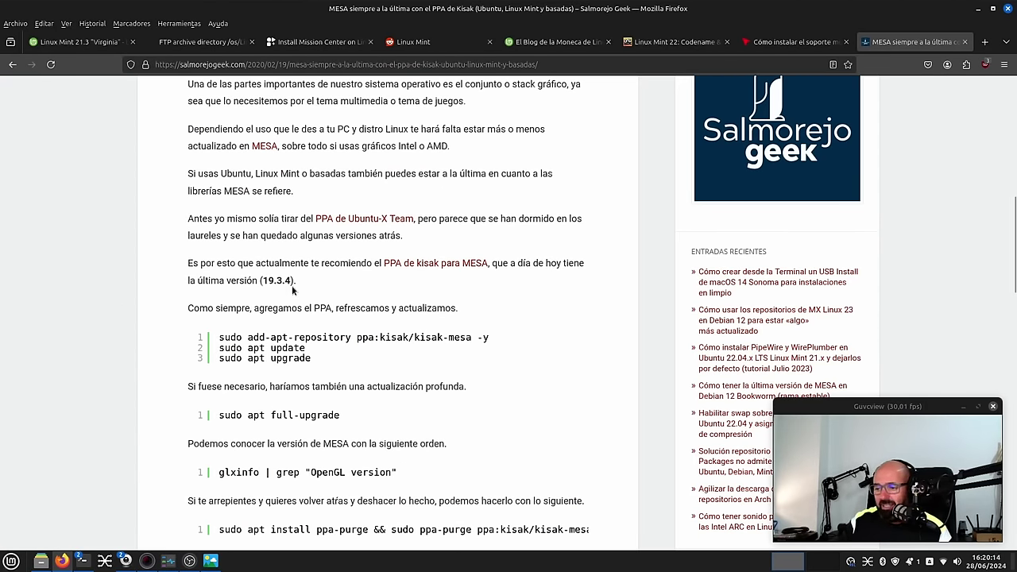
Search the site for "pipewire ubuntu" and open the July 2023 PipeWire and WirePlumber tutorial for Ubuntu 22.04.x and Linux Mint 21.x.
scroll(430, 334, "up", 8)
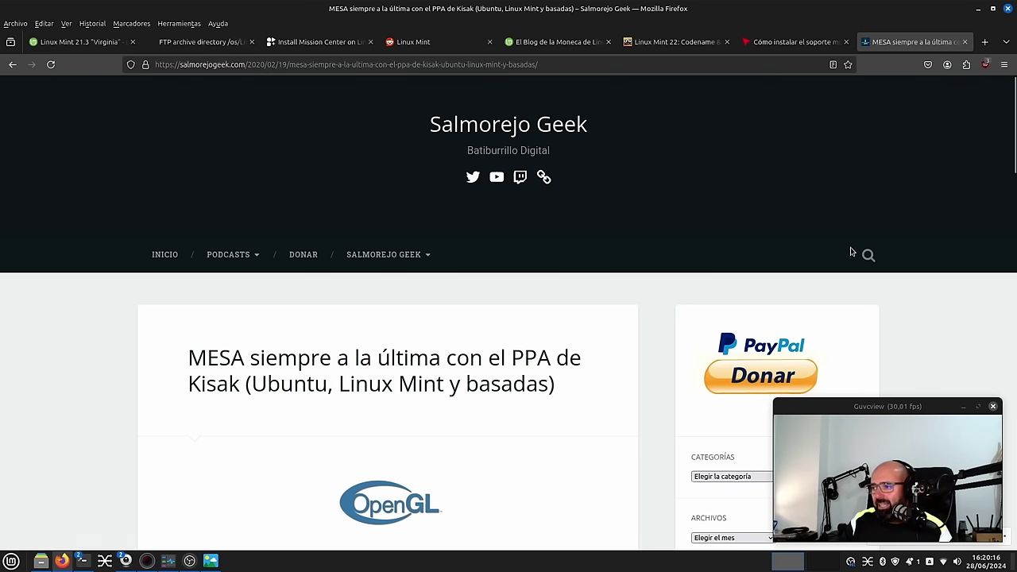
left_click(869, 255)
left_click(166, 159)
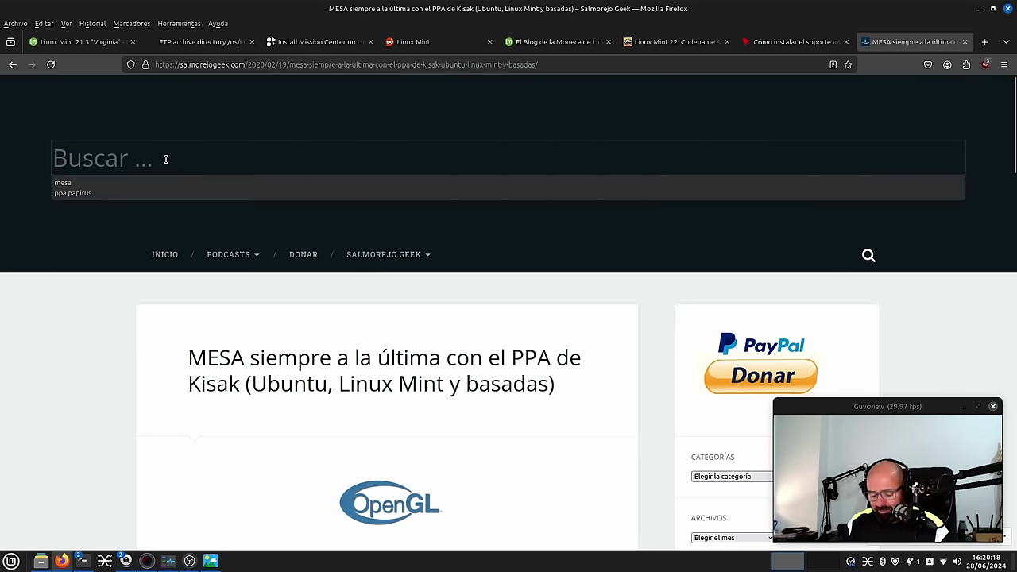
type("pipew")
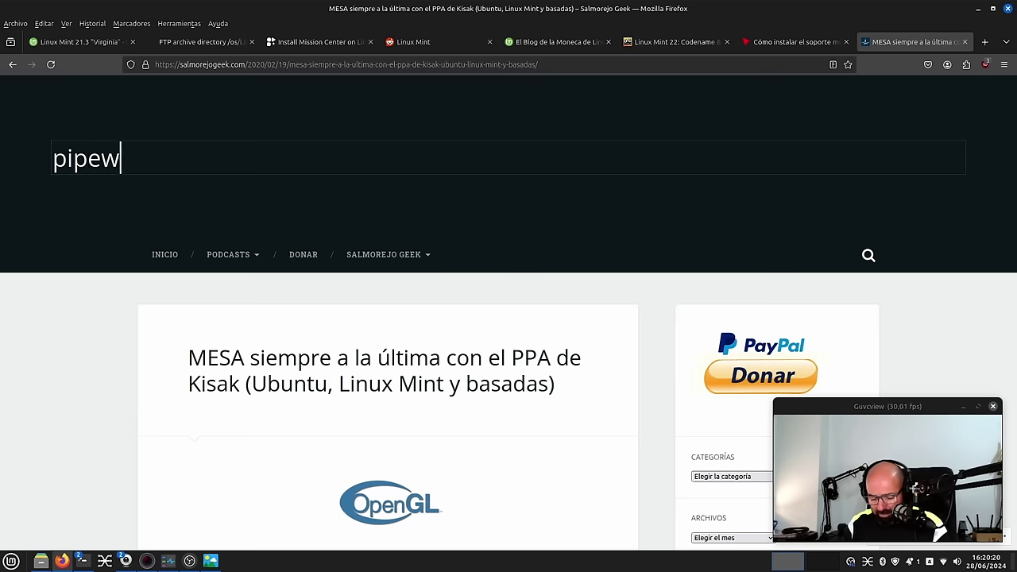
type("ire ubuntu")
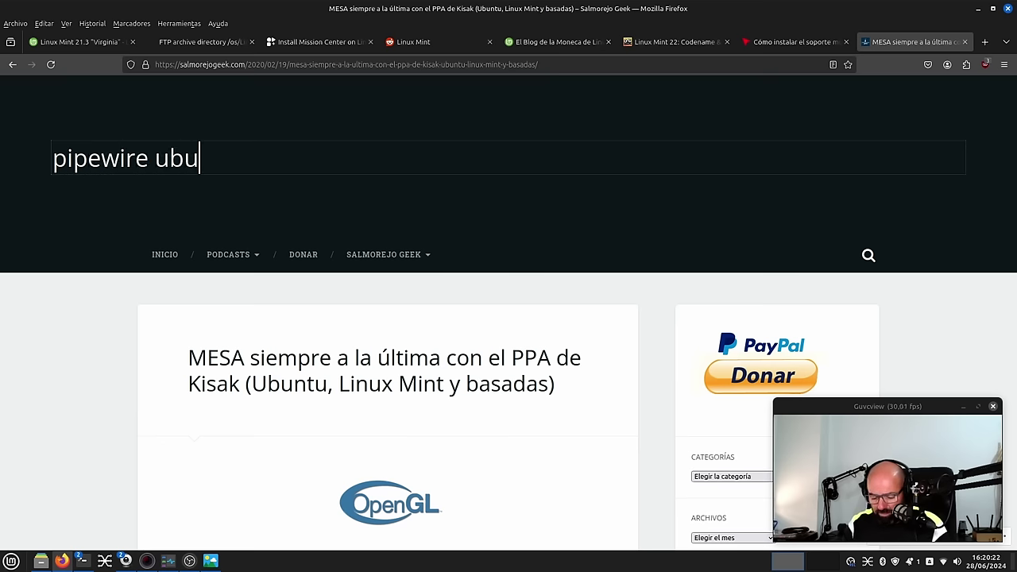
key("Return")
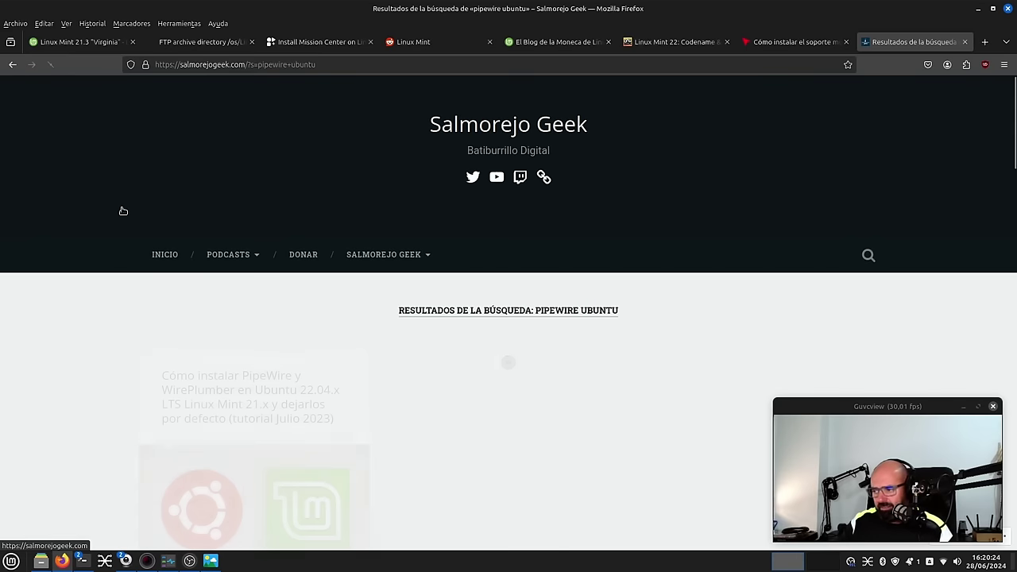
scroll(159, 260, "down", 3)
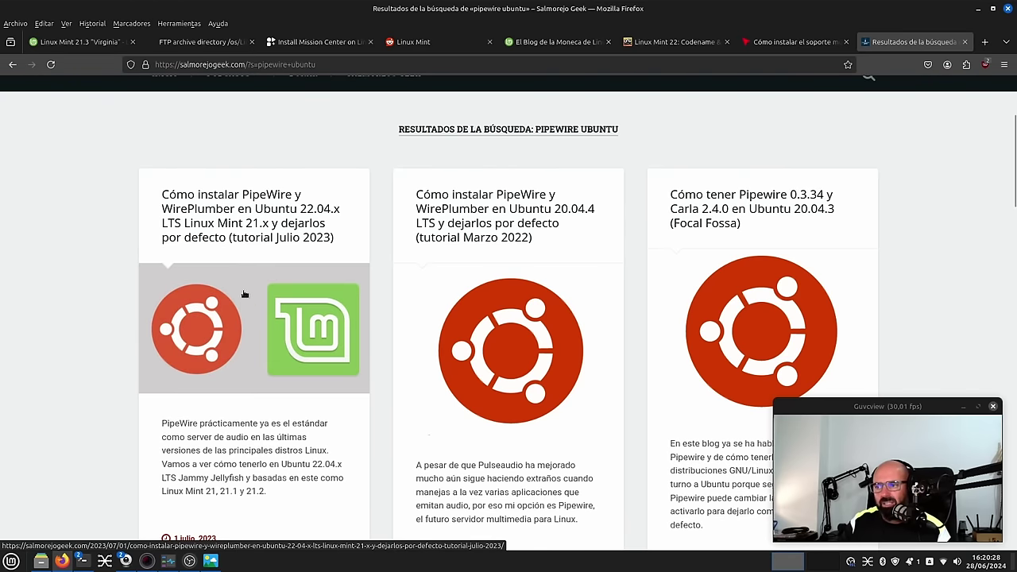
left_click(302, 313)
Read the tutorial's PPA and package installation commands, briefly highlighting the one that installs libpipewire-module-x11-bell.
scroll(107, 354, "down", 8)
scroll(107, 354, "down", 2)
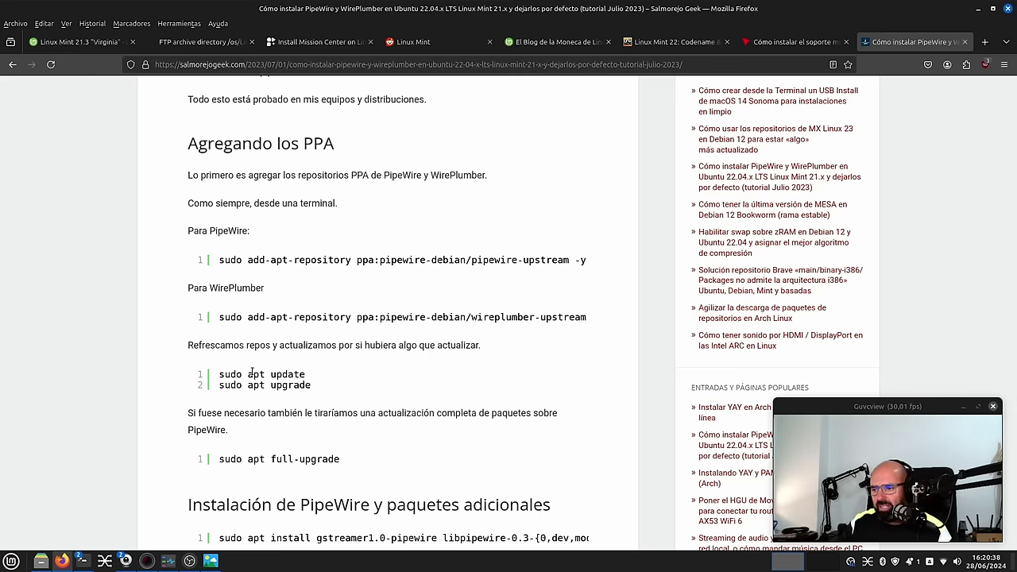
scroll(290, 357, "down", 2)
scroll(292, 349, "down", 1)
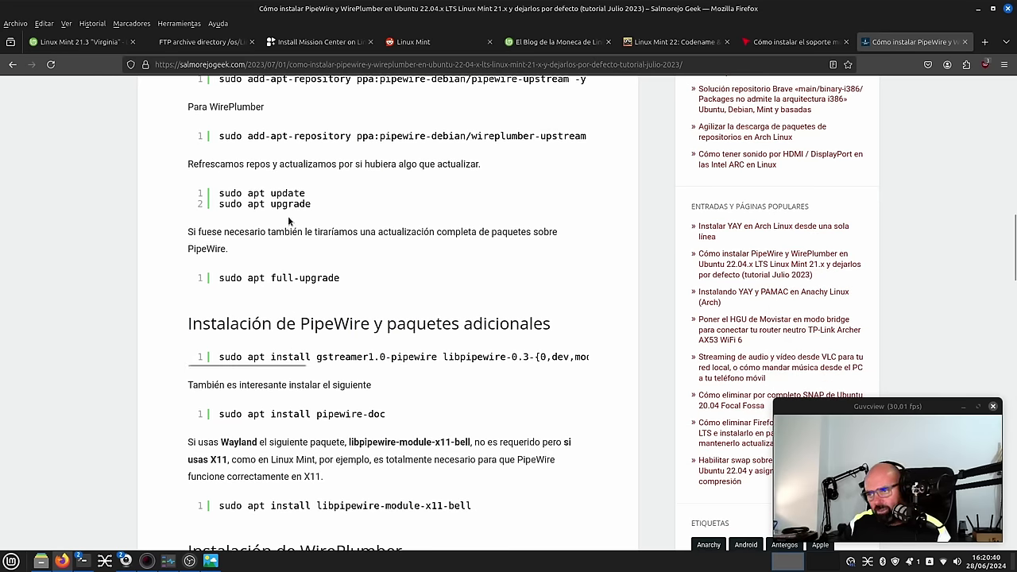
scroll(296, 267, "down", 3)
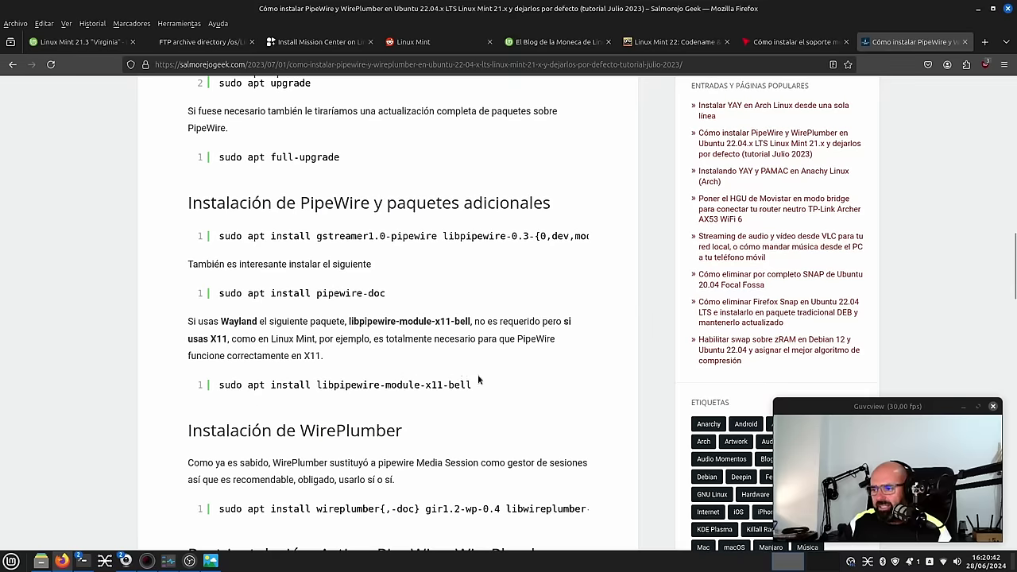
left_click_drag(475, 385, 215, 392)
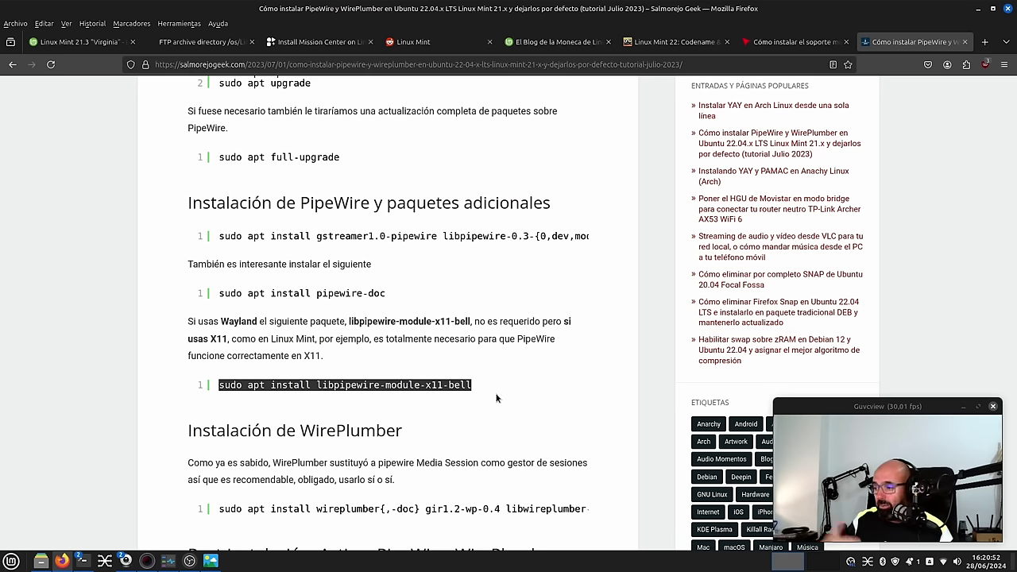
left_click(534, 373)
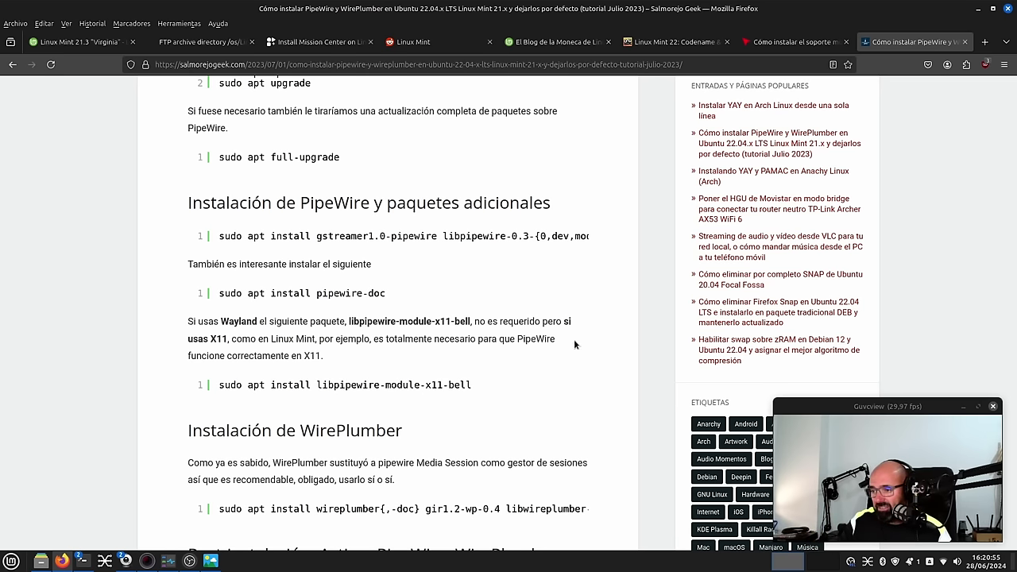
Minimise Firefox, bring up the neofetch terminal, maximise it, and run inxi -Aa to list the audio details.
left_click(977, 11)
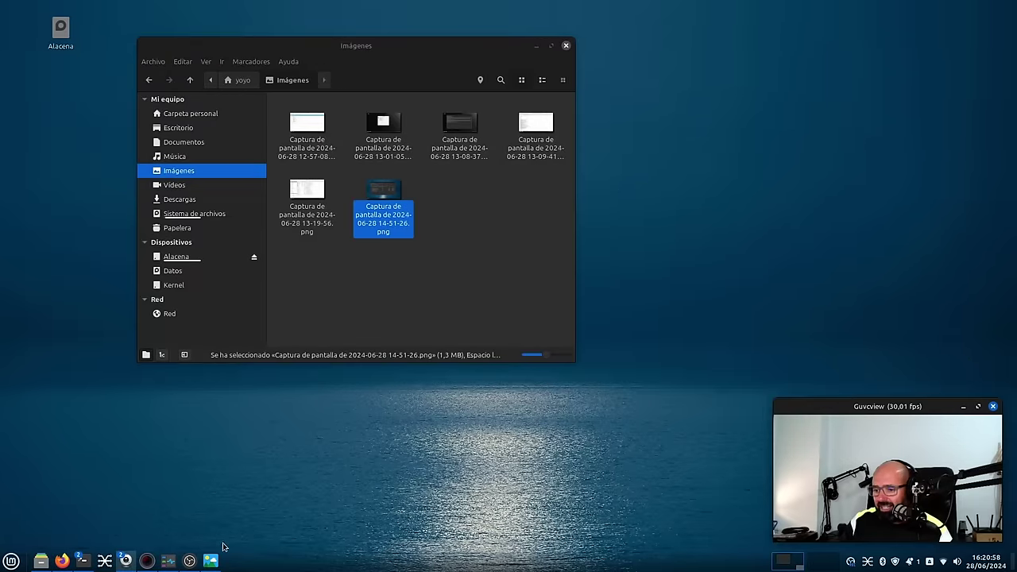
mouse_move(83, 561)
left_click(186, 509)
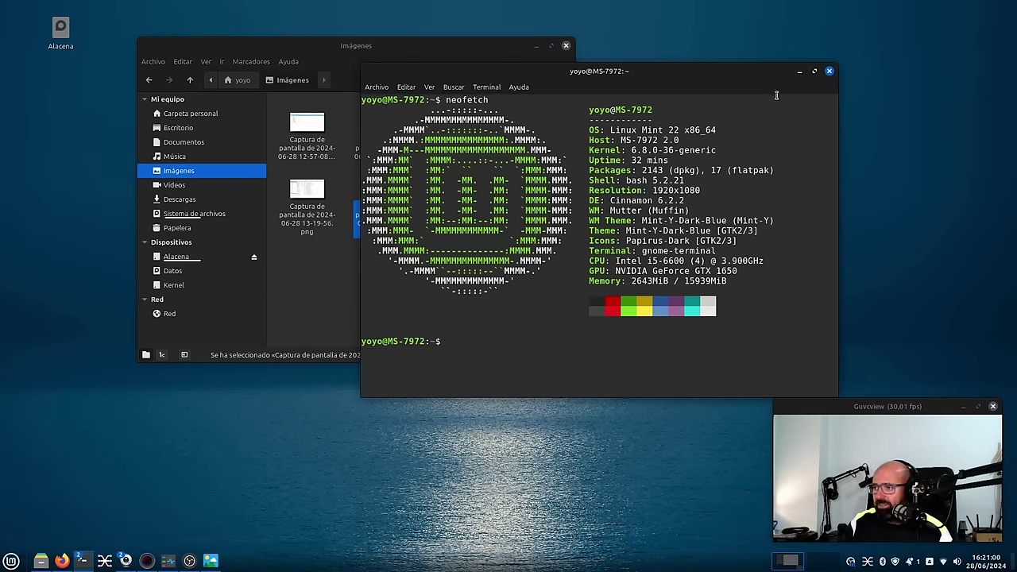
left_click(814, 71)
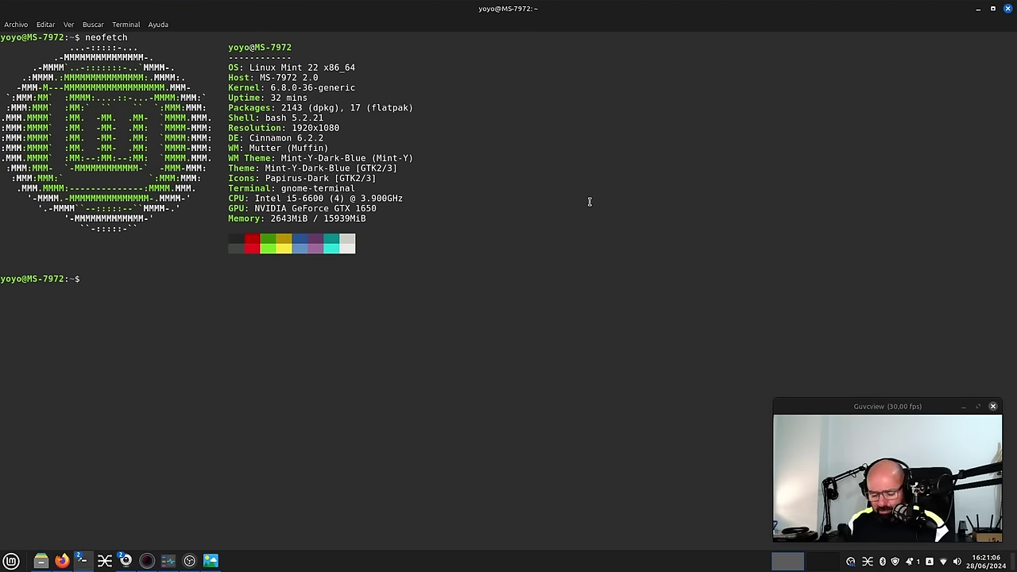
type("inxi")
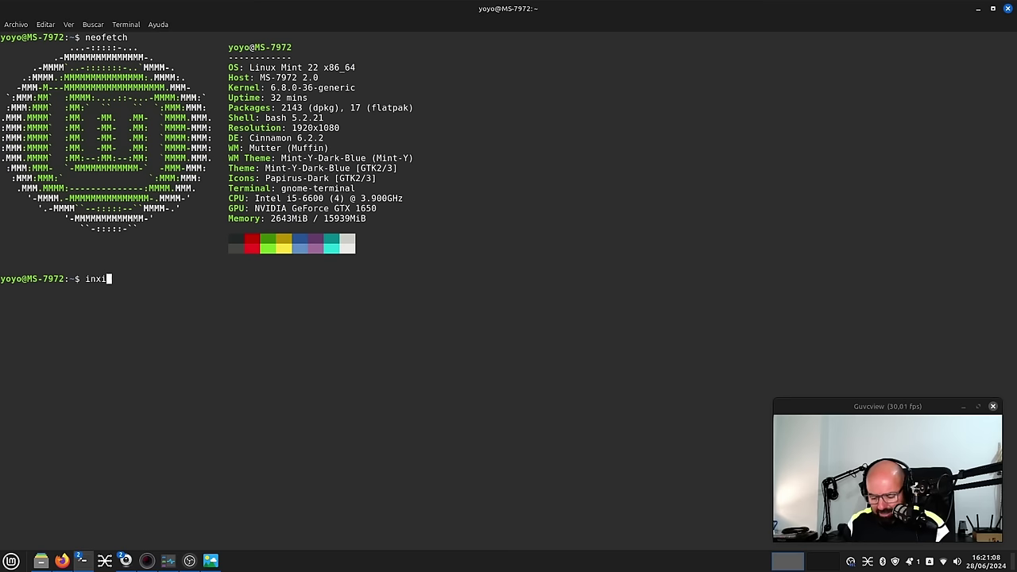
type(" -Aaa")
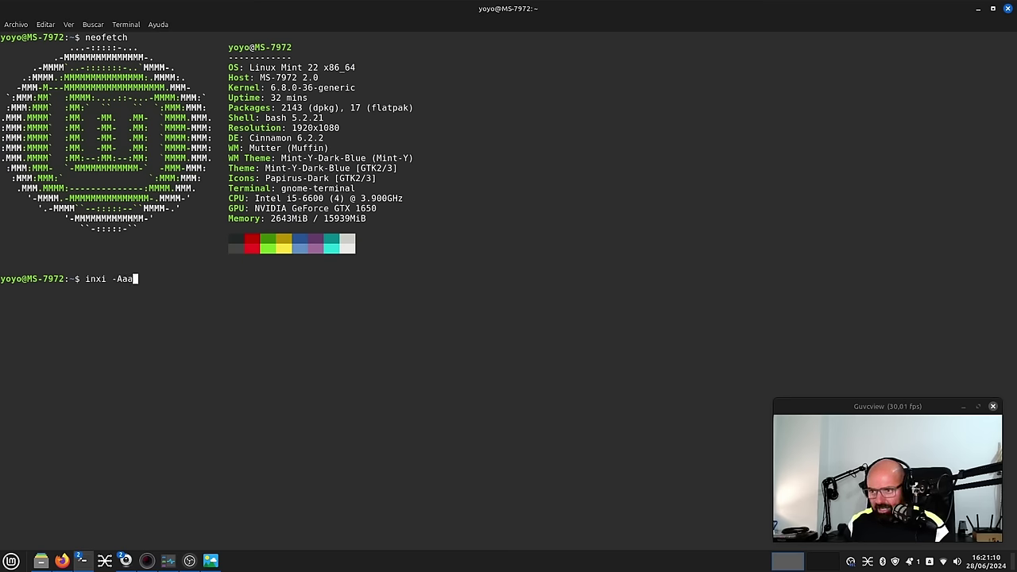
key("BackSpace")
key("Return")
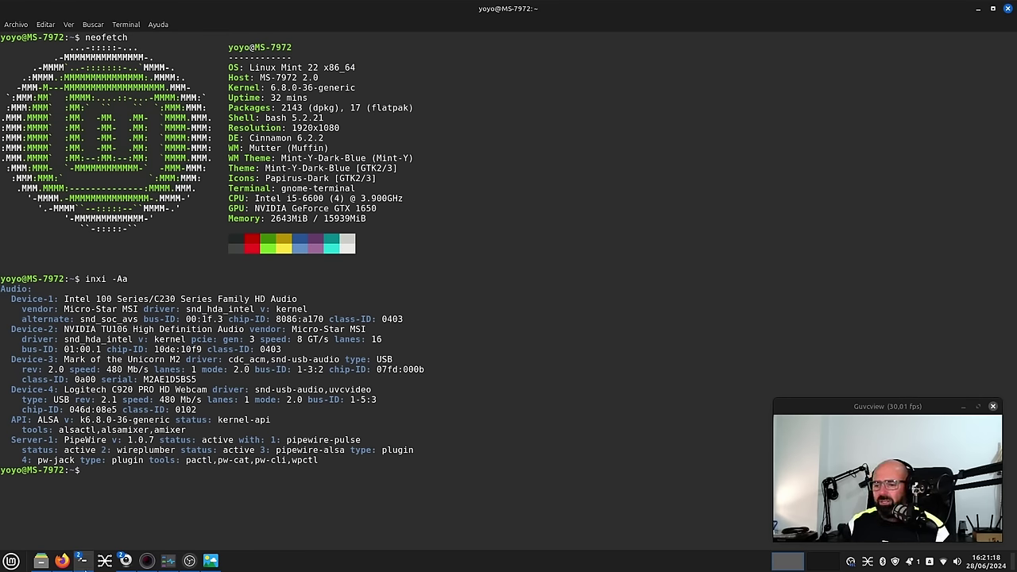
Return to the PipeWire tutorial in Firefox, review its update, installation and service activation commands, go back to its title, and minimise Firefox.
left_click(61, 561)
scroll(227, 397, "up", 10)
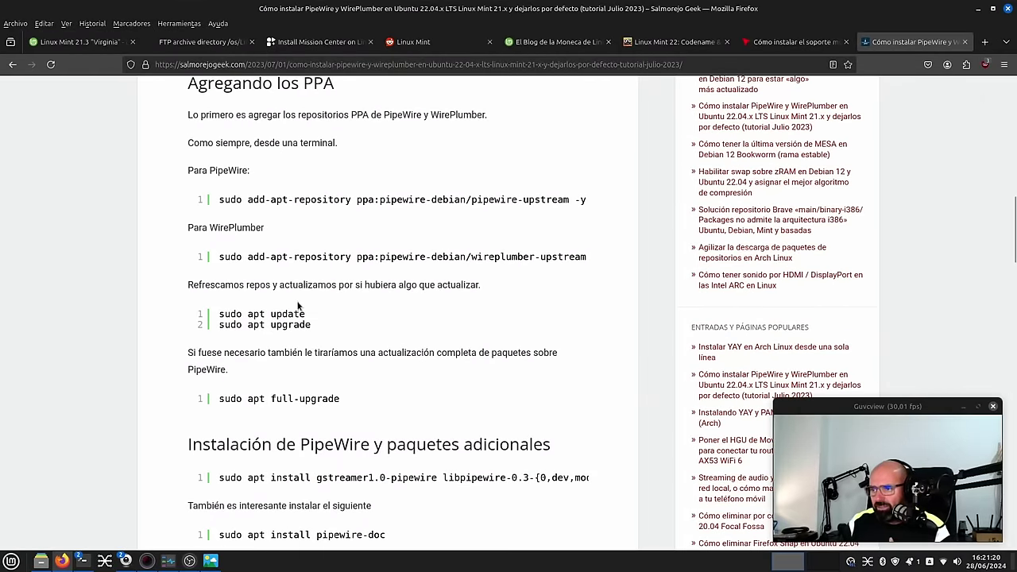
scroll(292, 303, "down", 5)
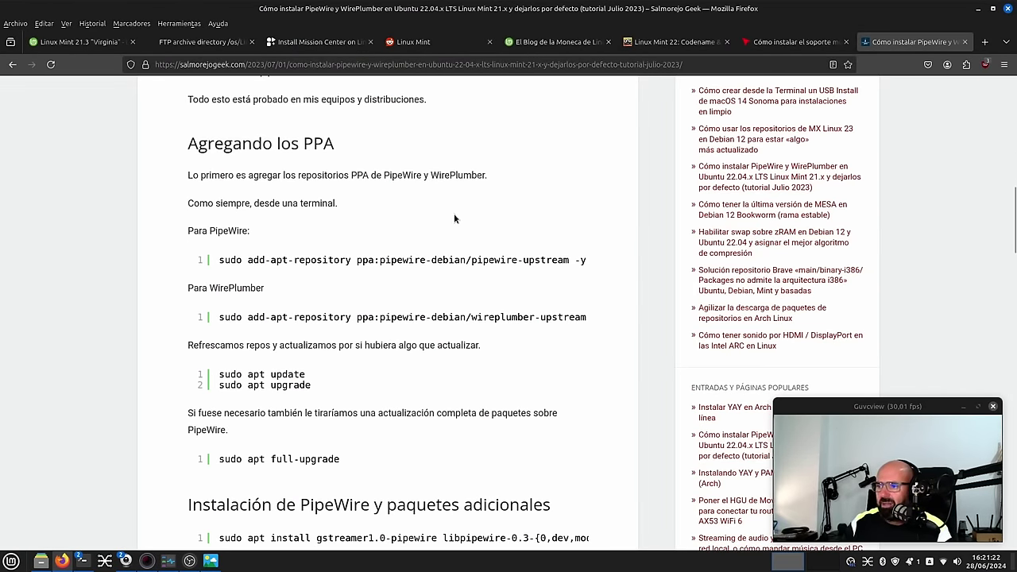
scroll(492, 277, "down", 1)
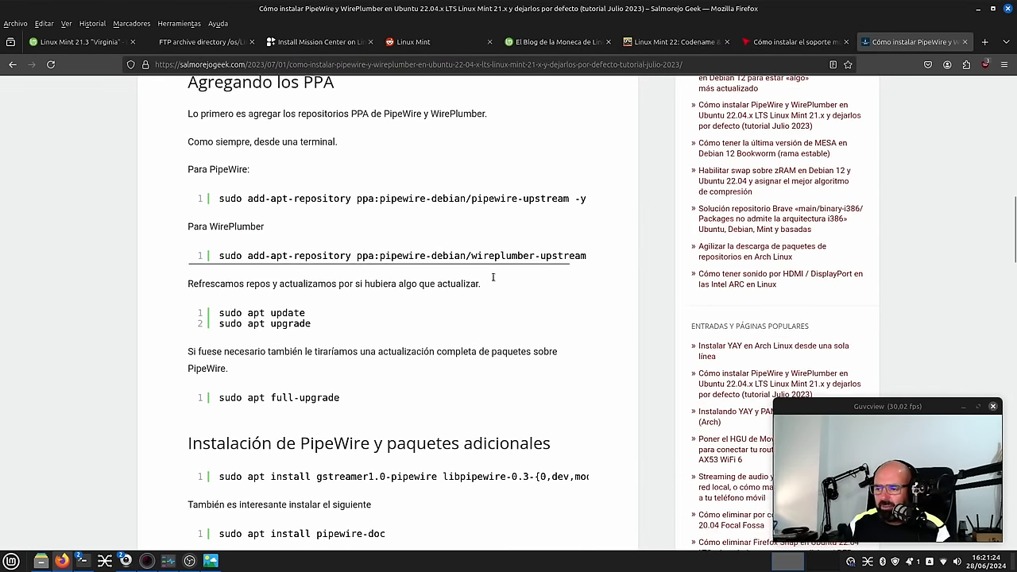
scroll(492, 276, "down", 3)
left_click_drag(314, 146, 220, 129)
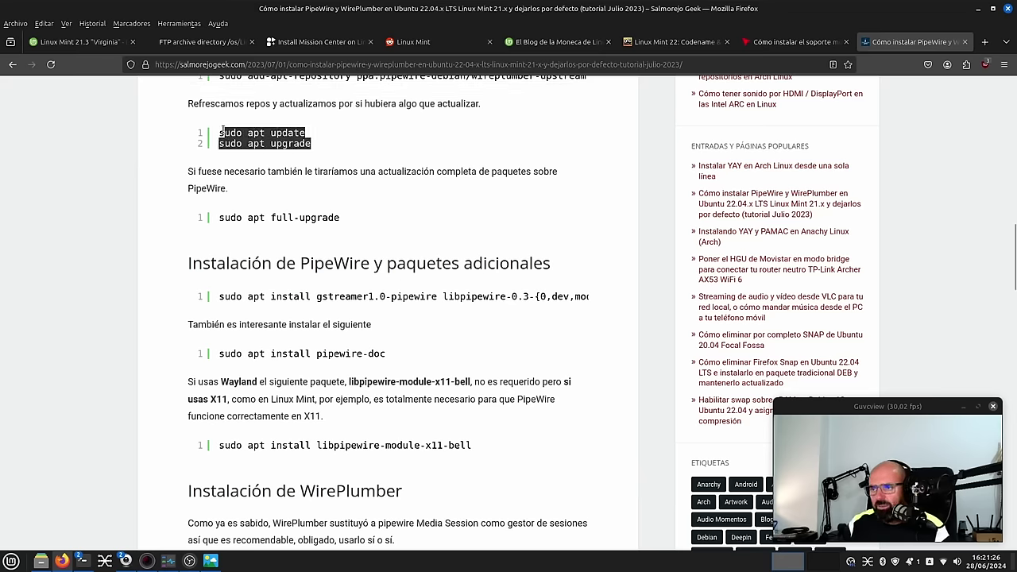
scroll(249, 322, "down", 1)
scroll(249, 321, "down", 3)
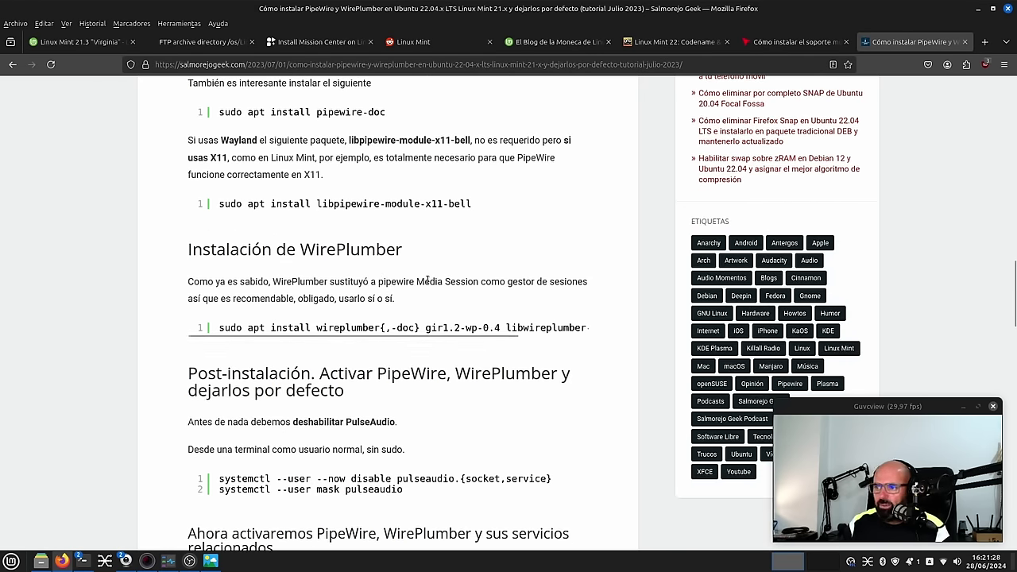
left_click_drag(473, 204, 217, 204)
scroll(365, 364, "down", 3)
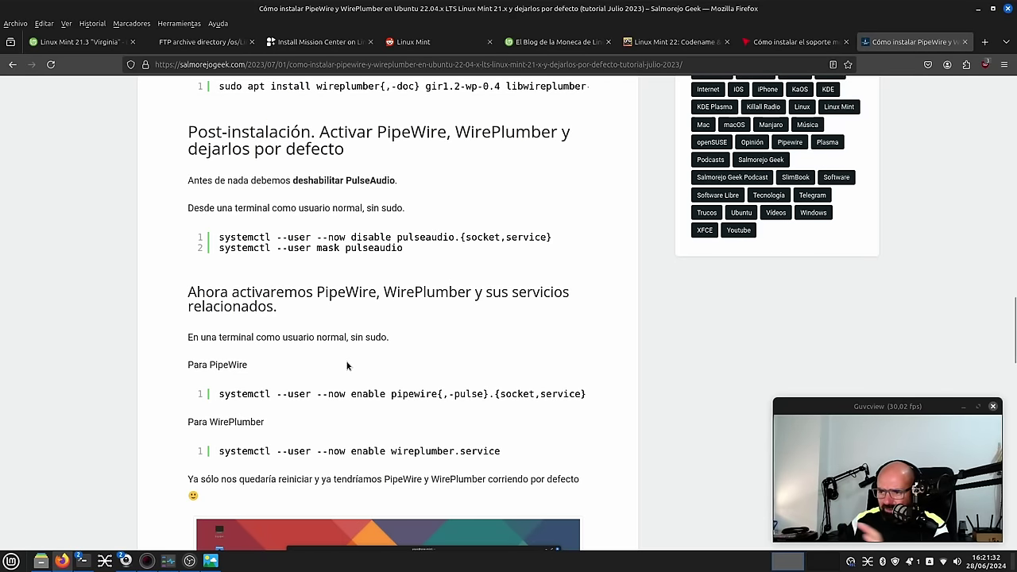
scroll(393, 337, "up", 20)
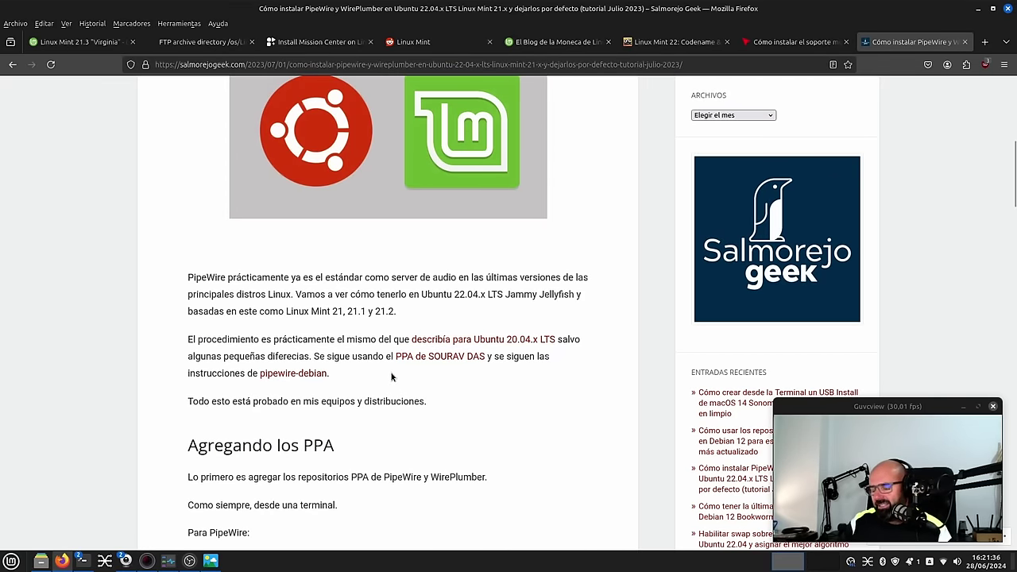
scroll(394, 372, "up", 5)
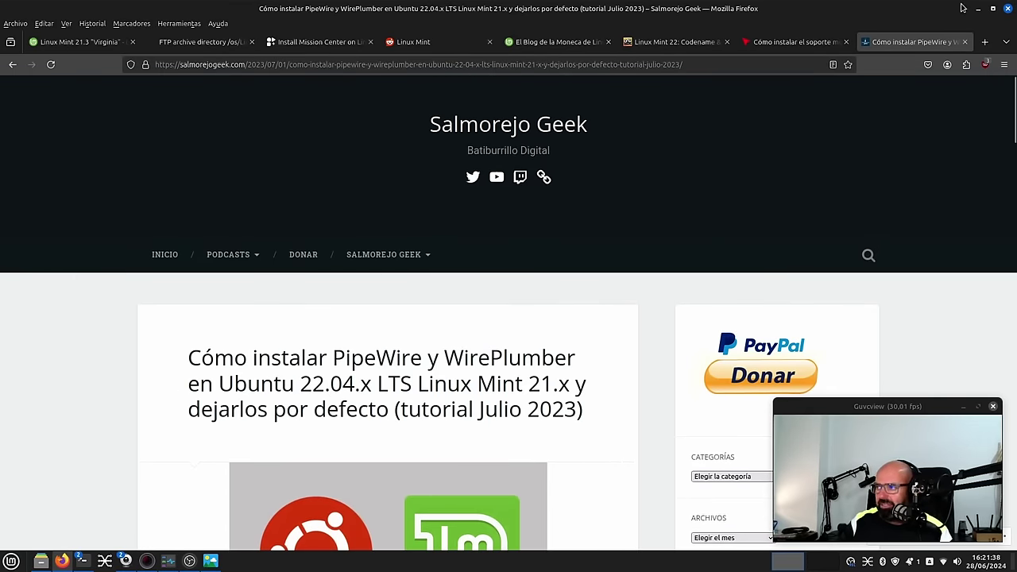
left_click(979, 8)
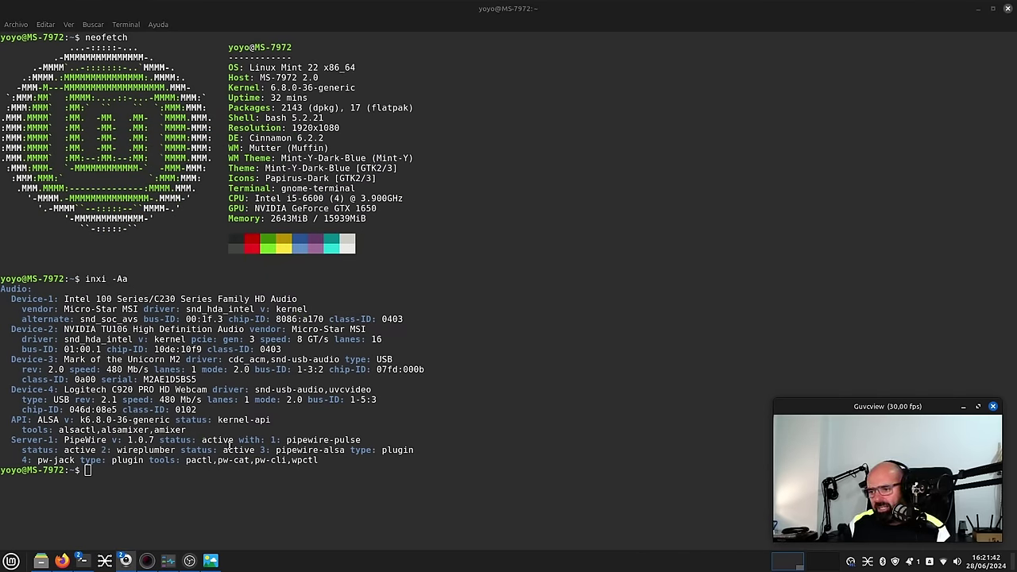
Highlight pipewire-pulse in the inxi audio output, clear the selection, and minimise the terminal.
left_click_drag(368, 442, 282, 437)
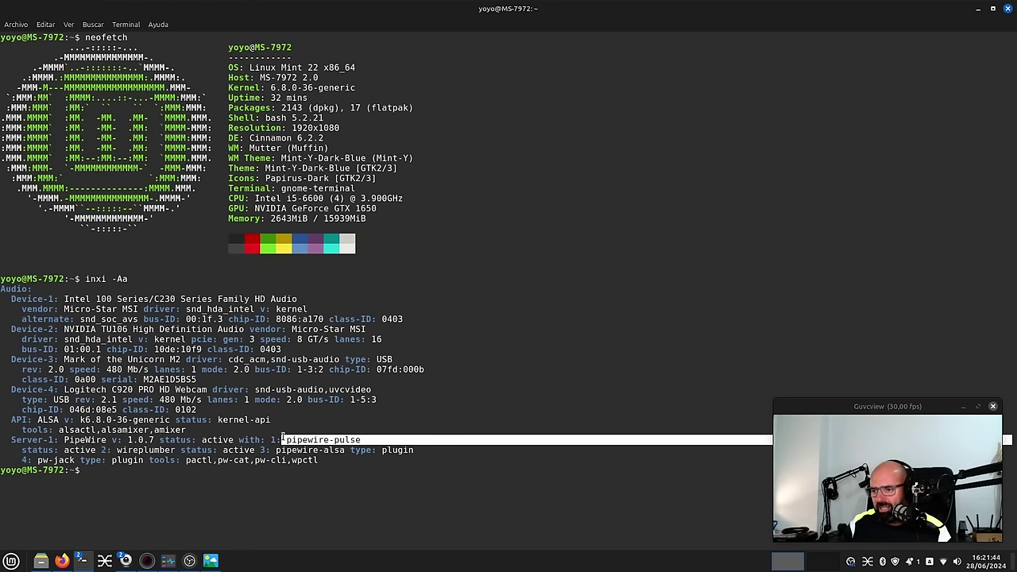
left_click(395, 389)
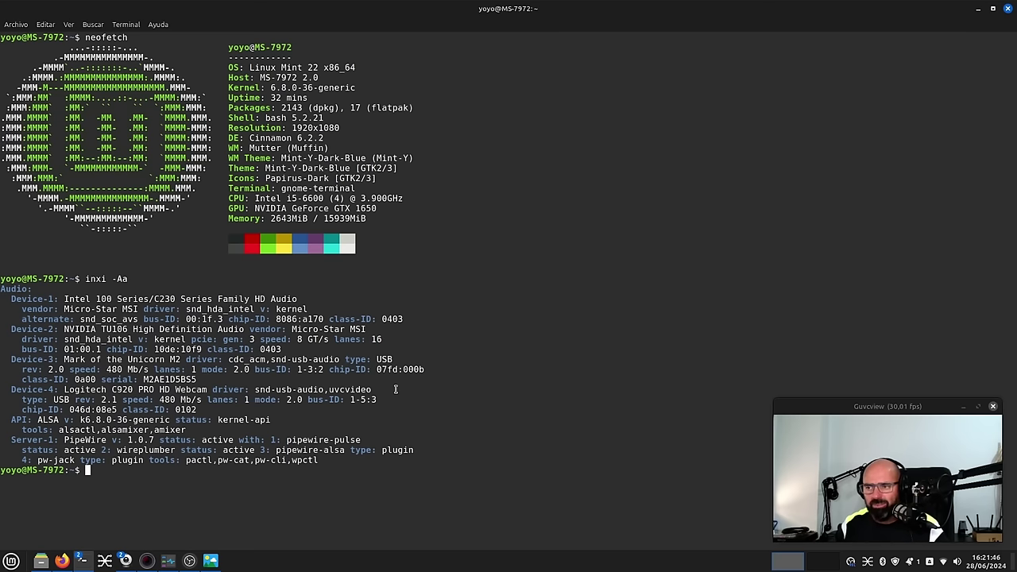
left_click(978, 9)
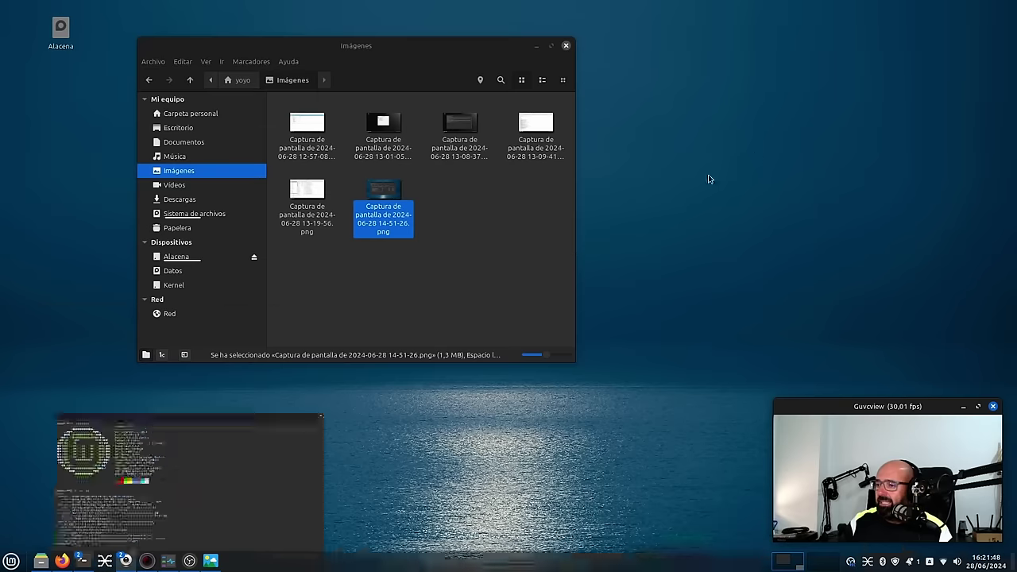
Bring the PipeWire and WirePlumber tutorial back up in Firefox, skim it, return to its title, and minimise the browser.
left_click(62, 561)
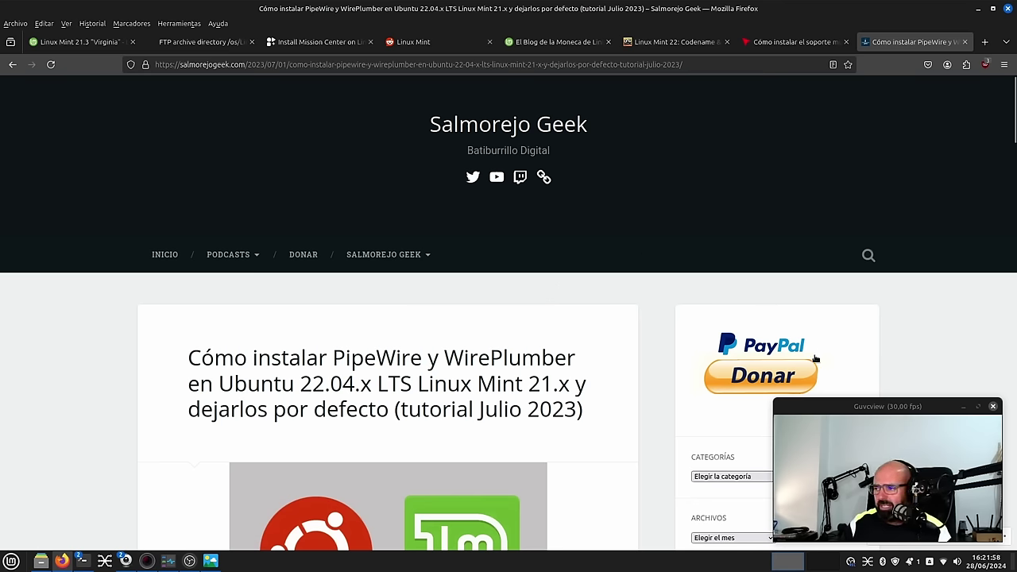
scroll(553, 344, "down", 6)
scroll(474, 359, "up", 6)
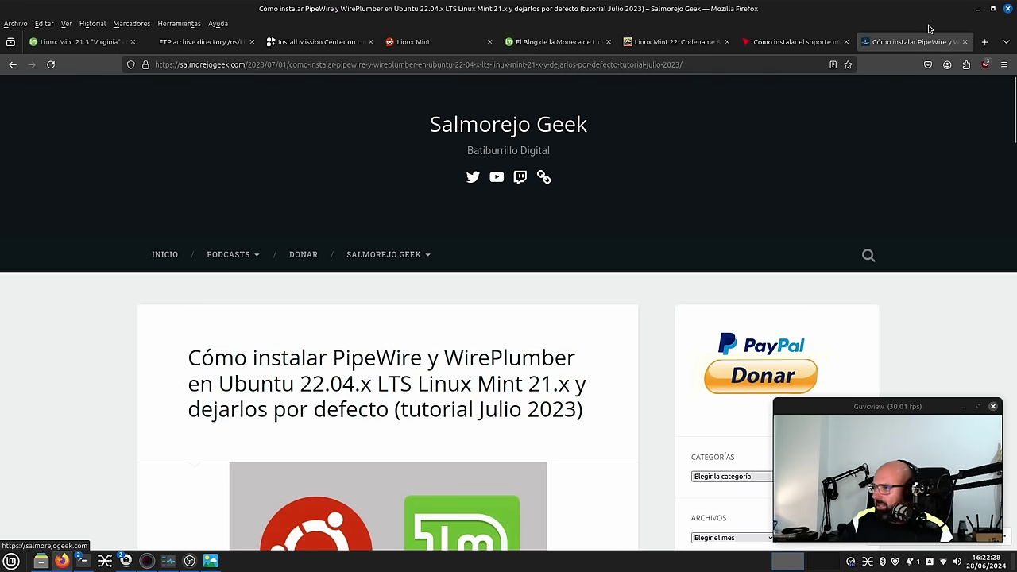
left_click(980, 10)
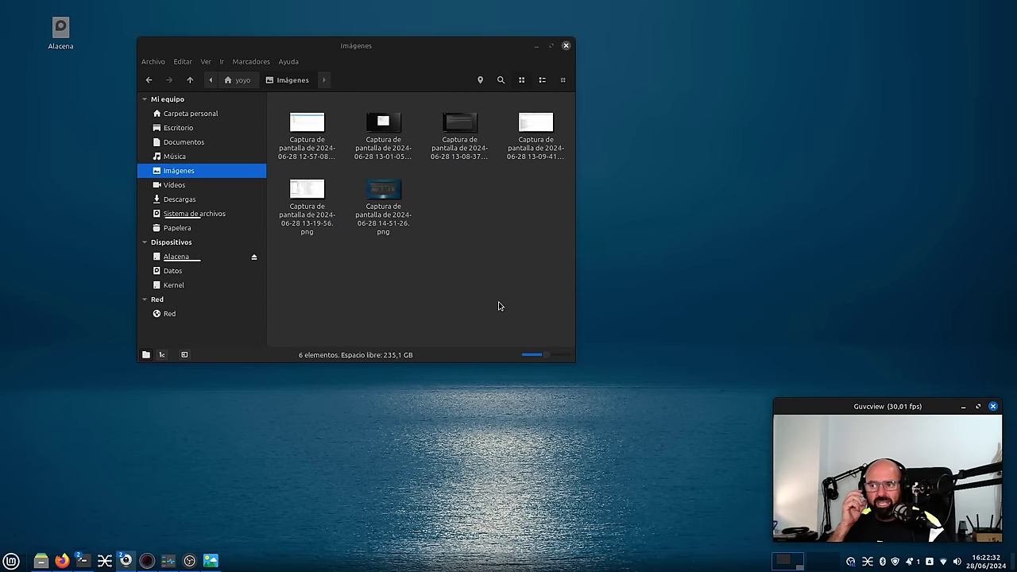
Minimise the Imágenes folder window and move the Guvcview webcam preview to the opposite lower corner of the desktop.
left_click(399, 265)
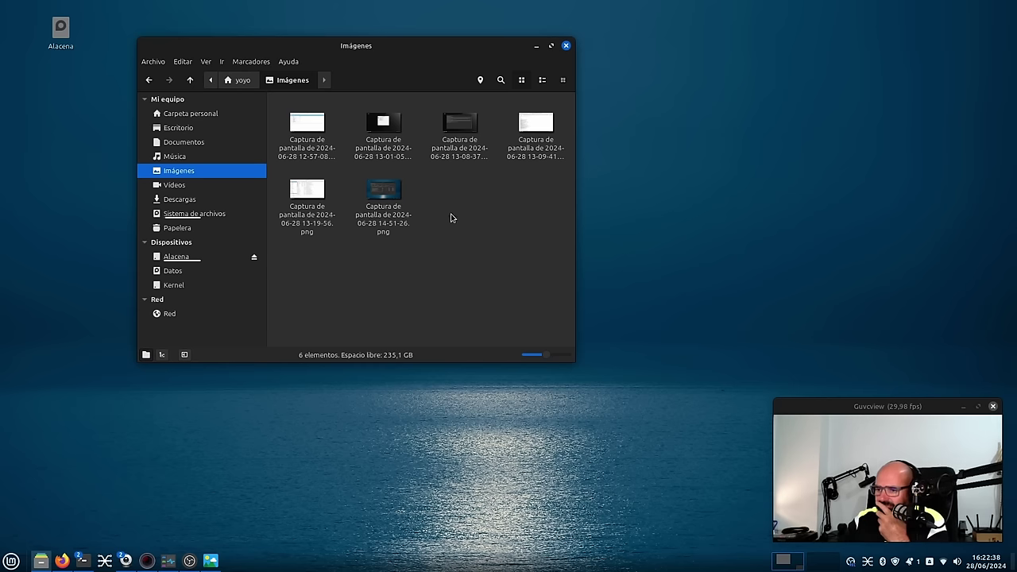
left_click(536, 46)
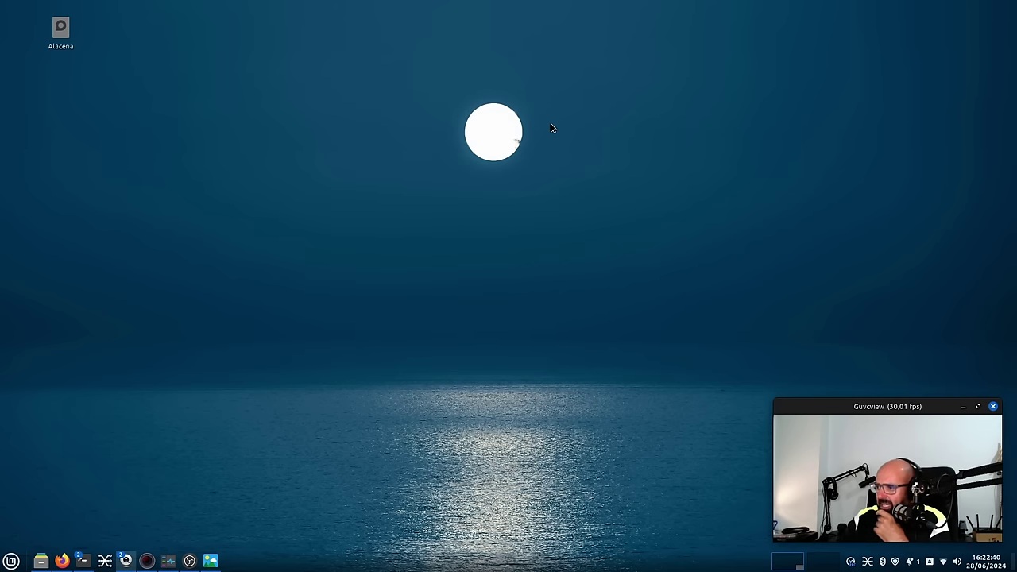
left_click_drag(870, 405, 104, 405)
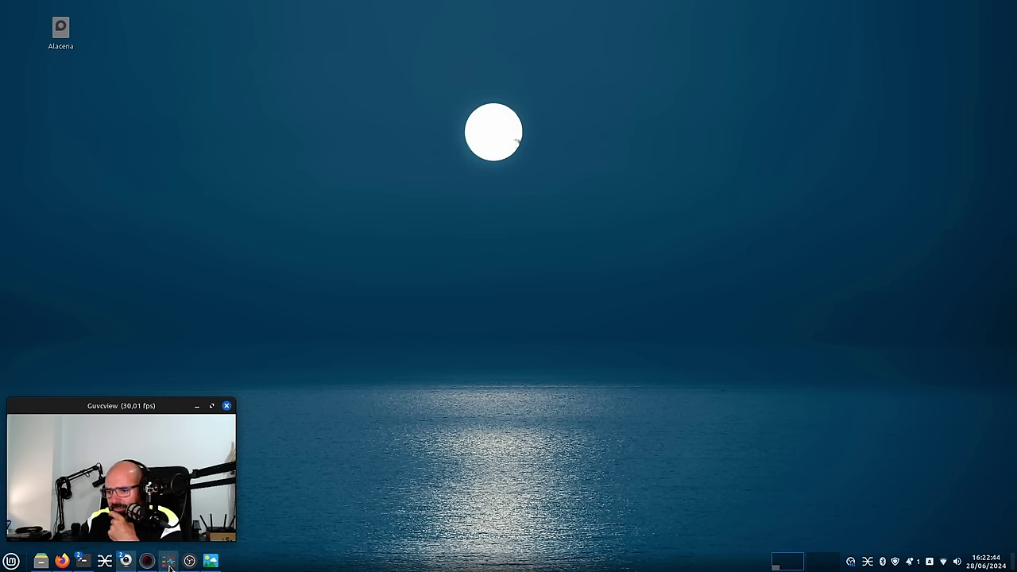
Enable the Espejo video filter in Guvcview, minimise its controls window, and nudge the webcam preview slightly upward.
left_click(26, 513)
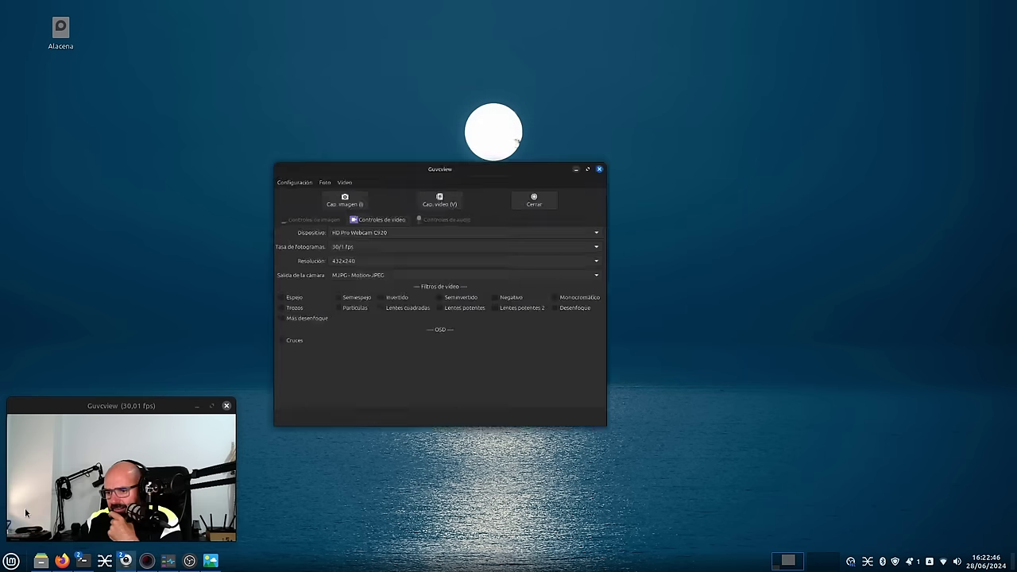
left_click(344, 222)
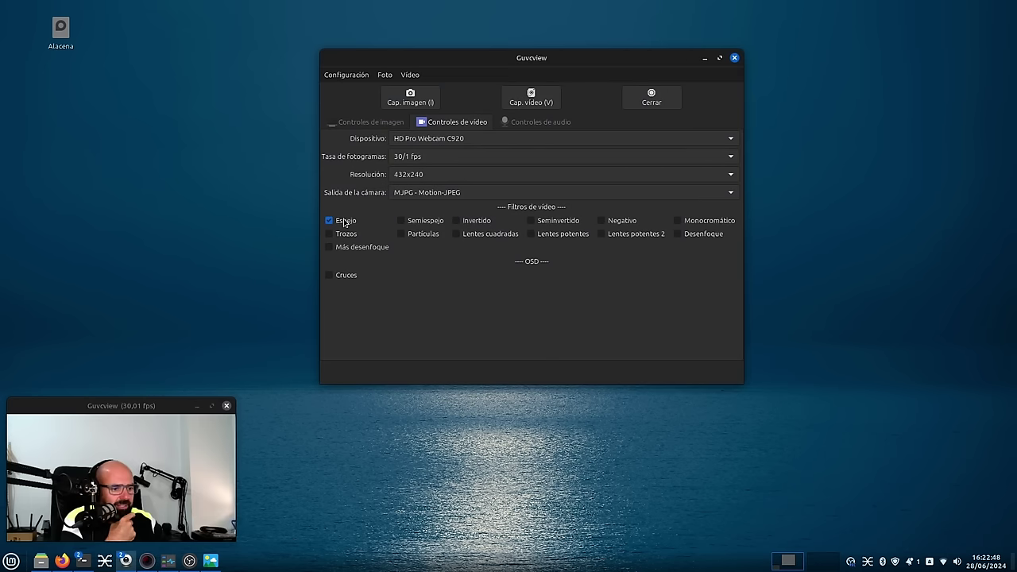
left_click(704, 58)
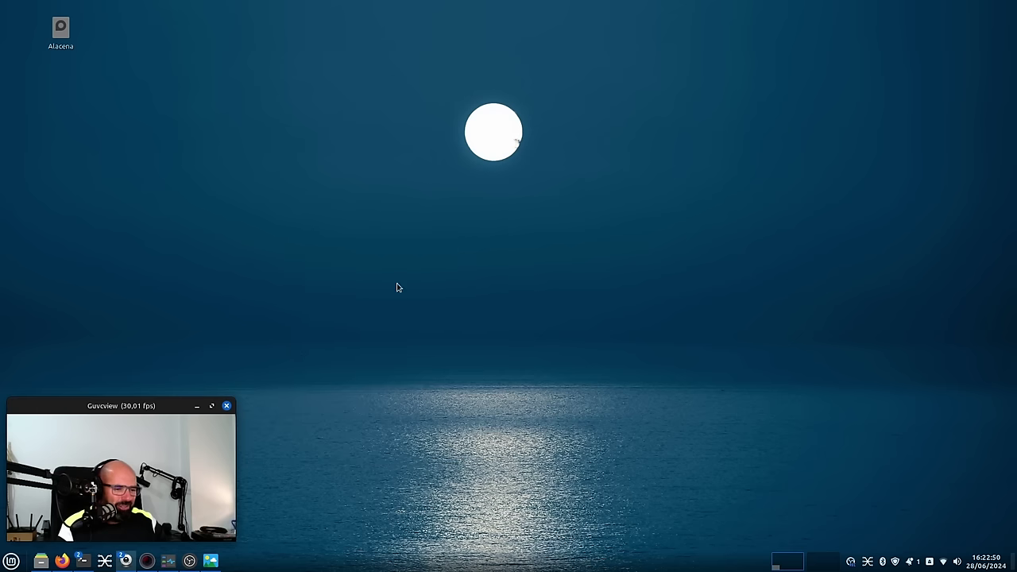
mouse_move(137, 408)
left_mouse_down()
mouse_move(154, 400)
mouse_move(137, 404)
left_mouse_up()
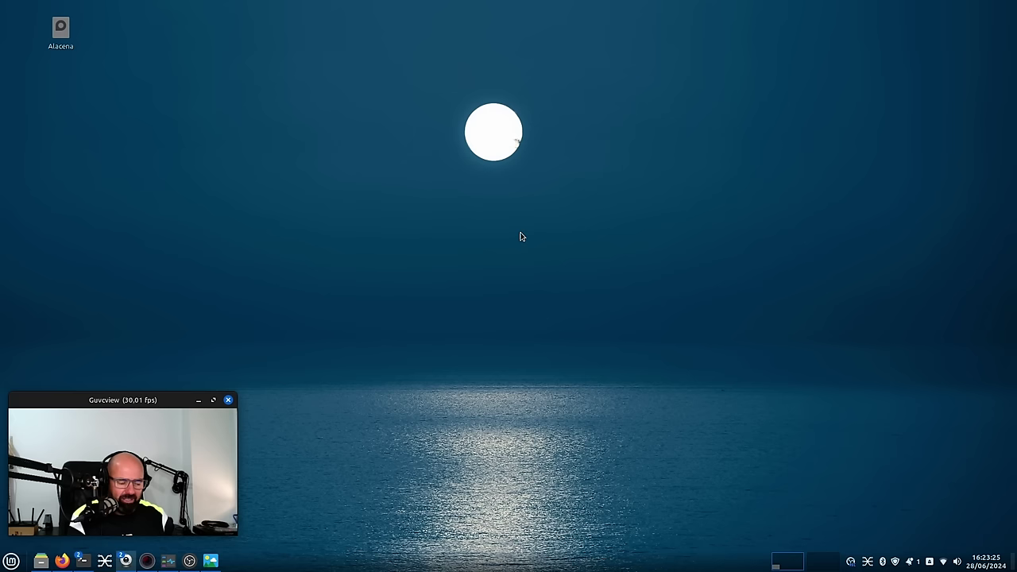
Open the system sound settings, review the output and input devices including the M2 analogue ones, and minimise the window.
left_click(957, 561)
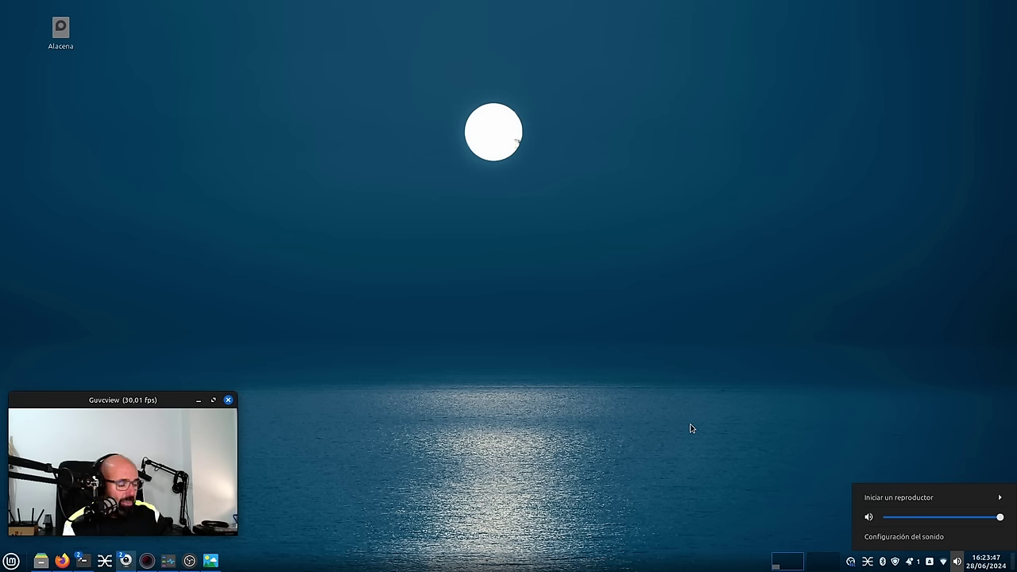
left_click(890, 537)
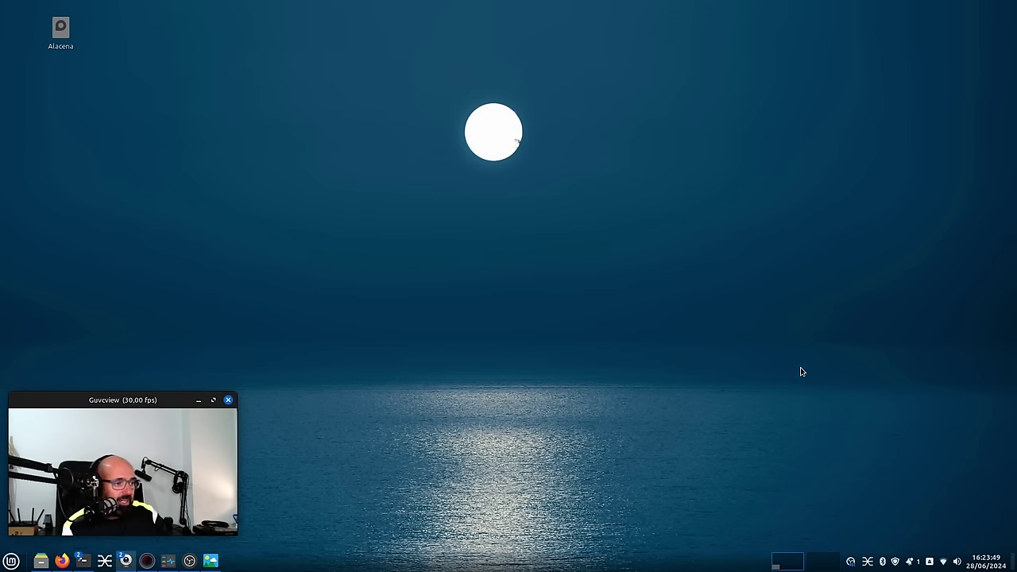
left_click_drag(367, 103, 316, 62)
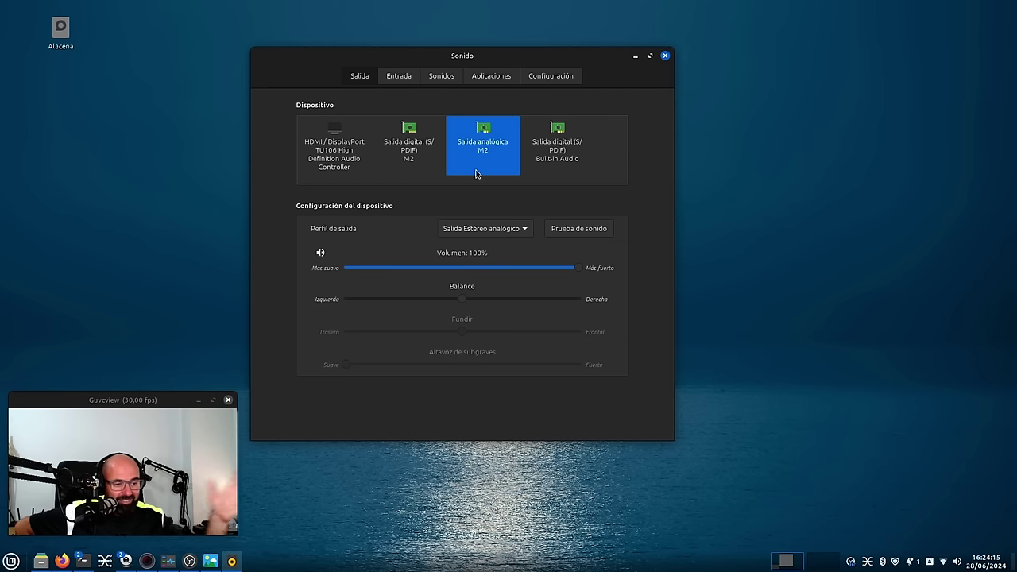
left_click(407, 80)
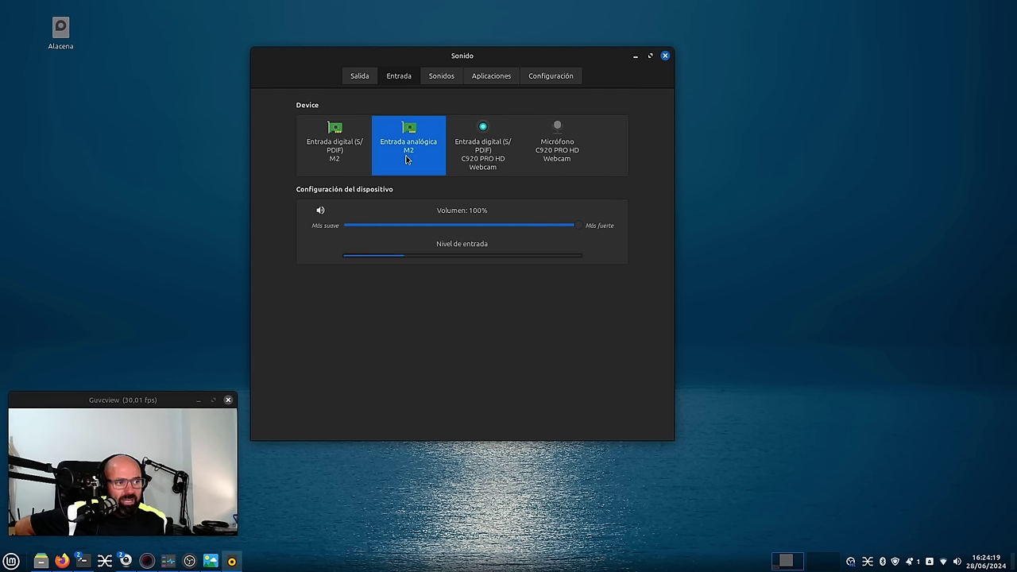
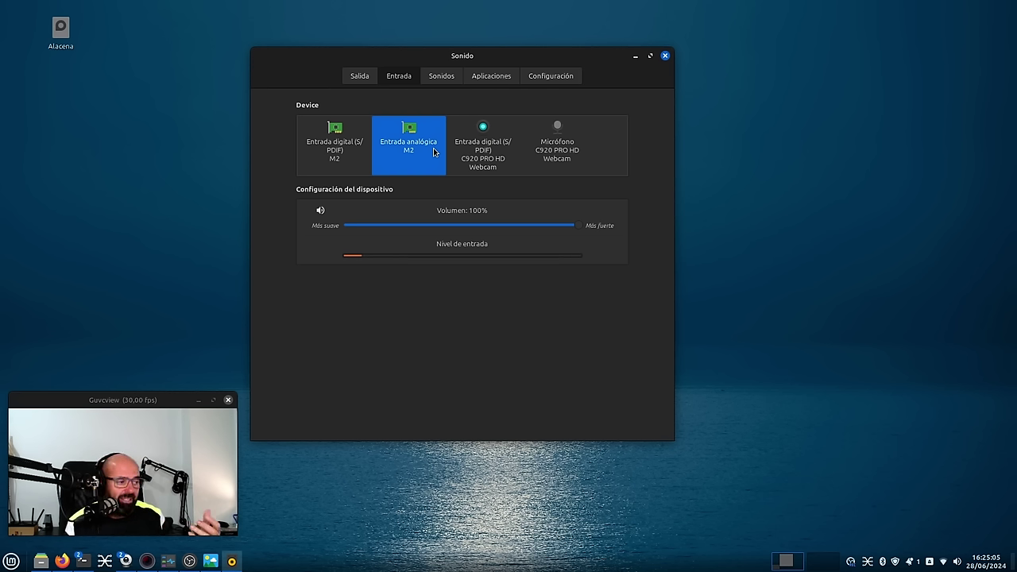
left_click(636, 58)
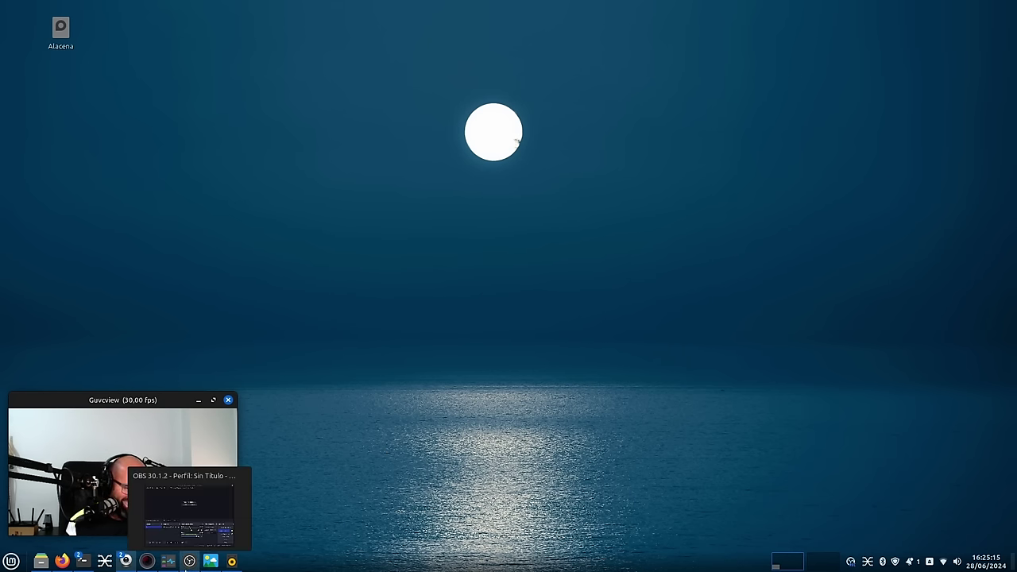
Switch to OBS, move its window clear of the webcam preview, and check the Mic/Aux source's device properties and options without changing them.
left_click(207, 564)
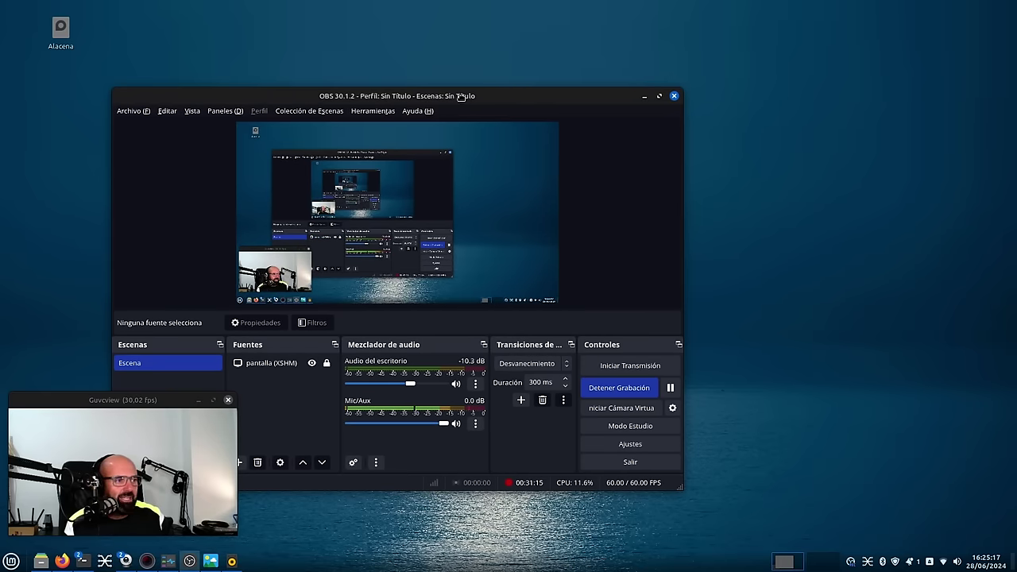
left_click_drag(461, 101, 681, 49)
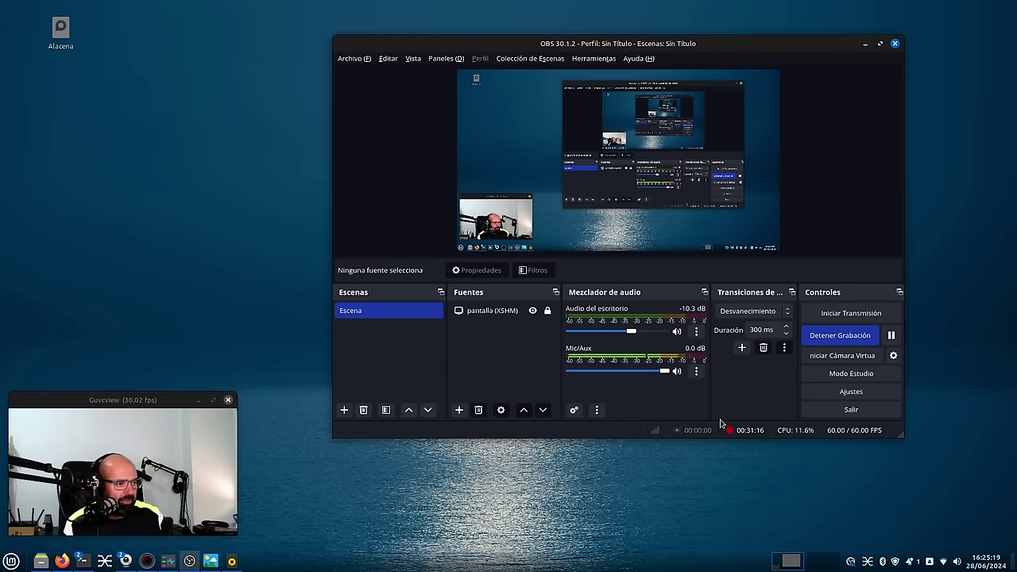
left_click(696, 371)
left_click(759, 524)
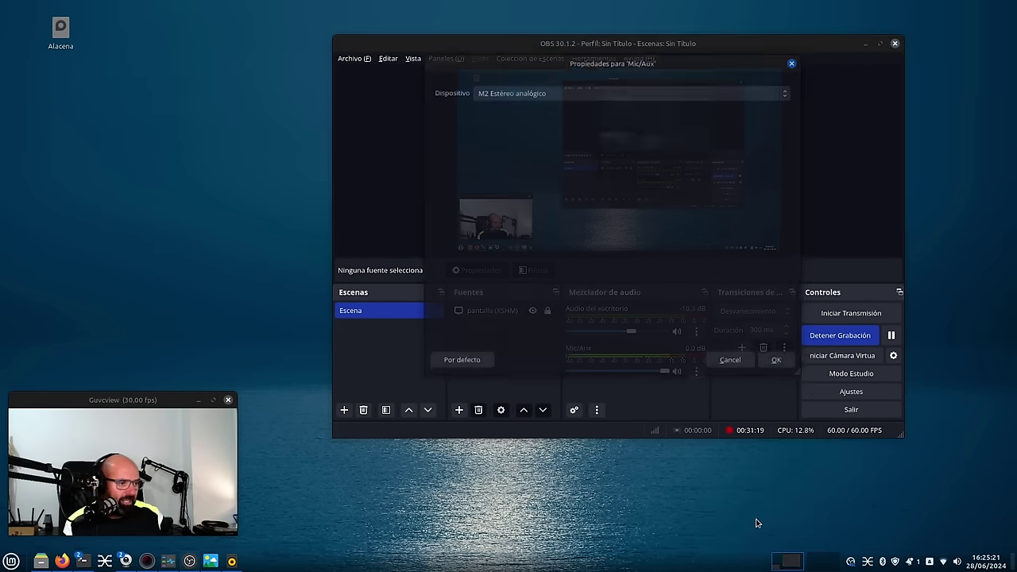
left_click_drag(566, 153, 499, 411)
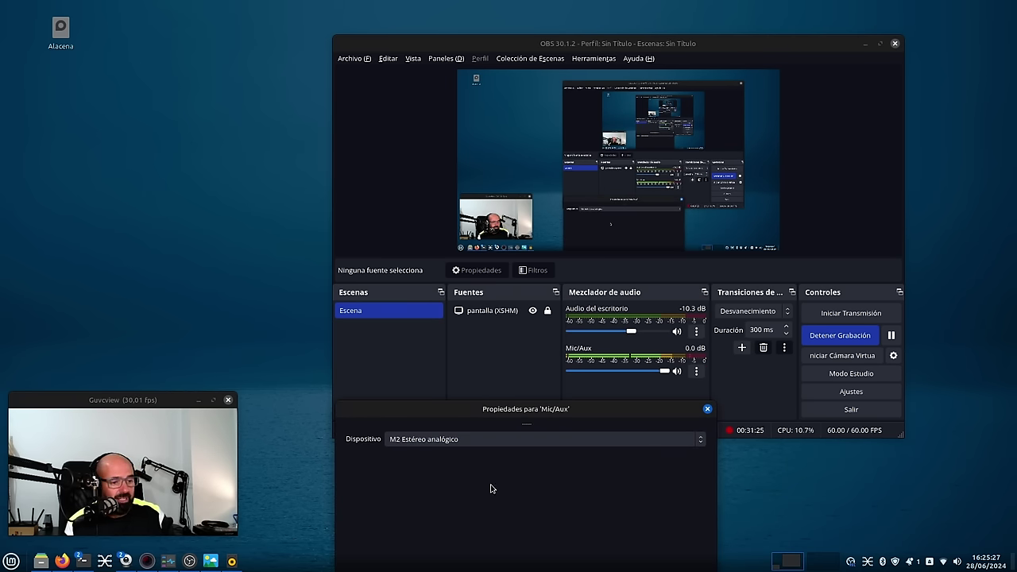
left_click(708, 409)
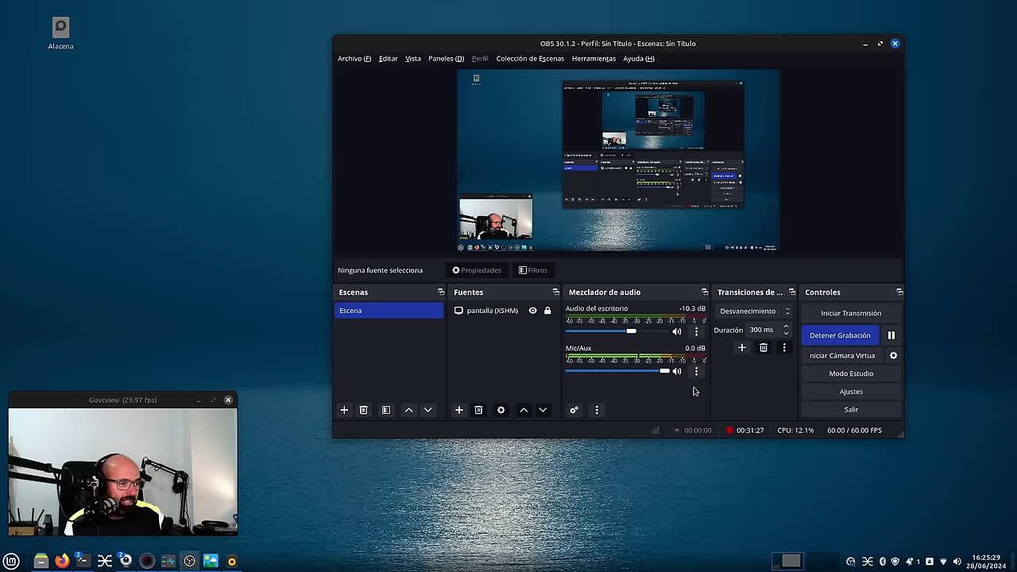
left_click(696, 371)
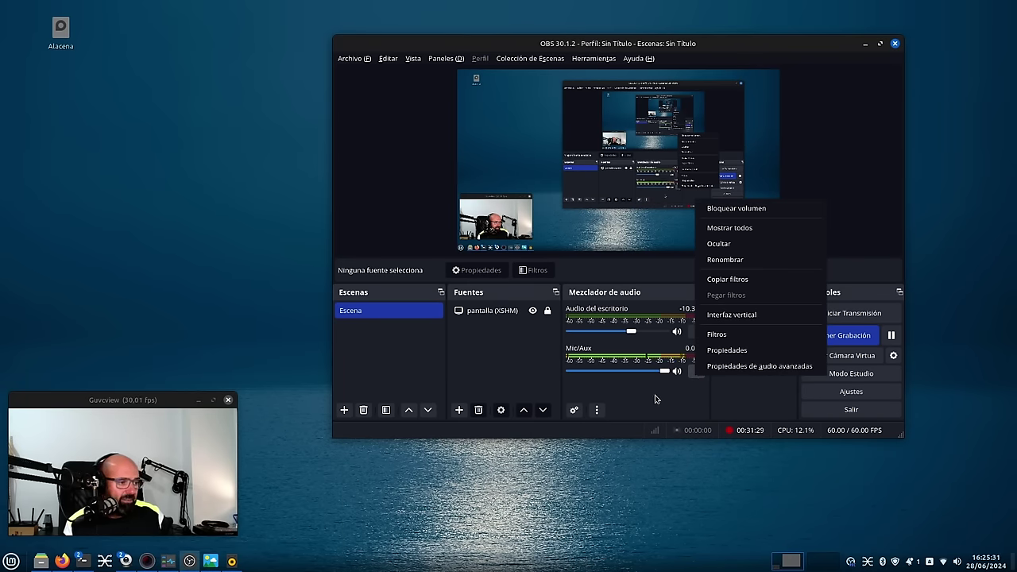
left_click(657, 427)
Review the recording and audio output settings in OBS, cancel the settings dialog, and shift and minimise the OBS window.
left_click(844, 397)
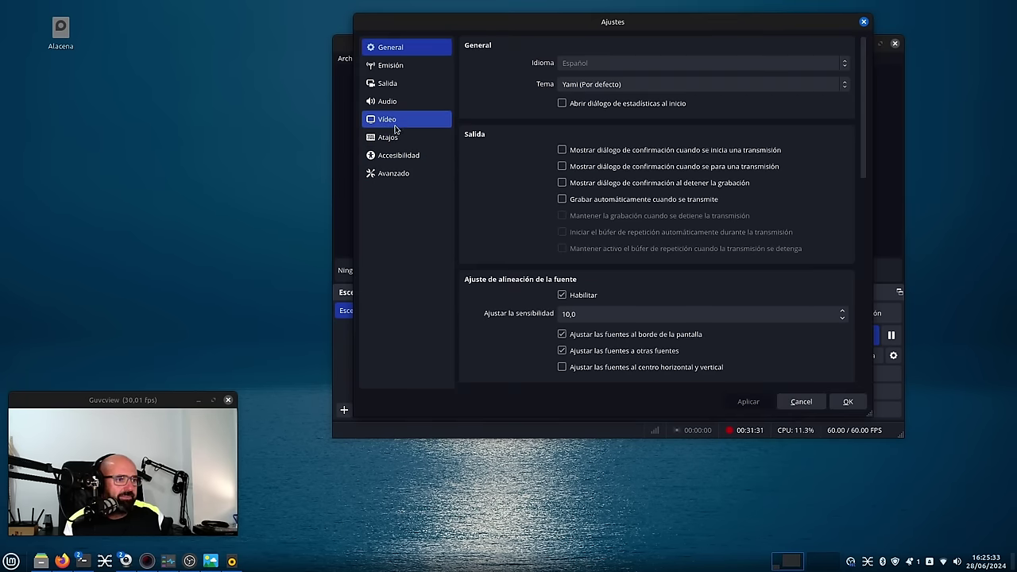
left_click(393, 83)
left_click(521, 69)
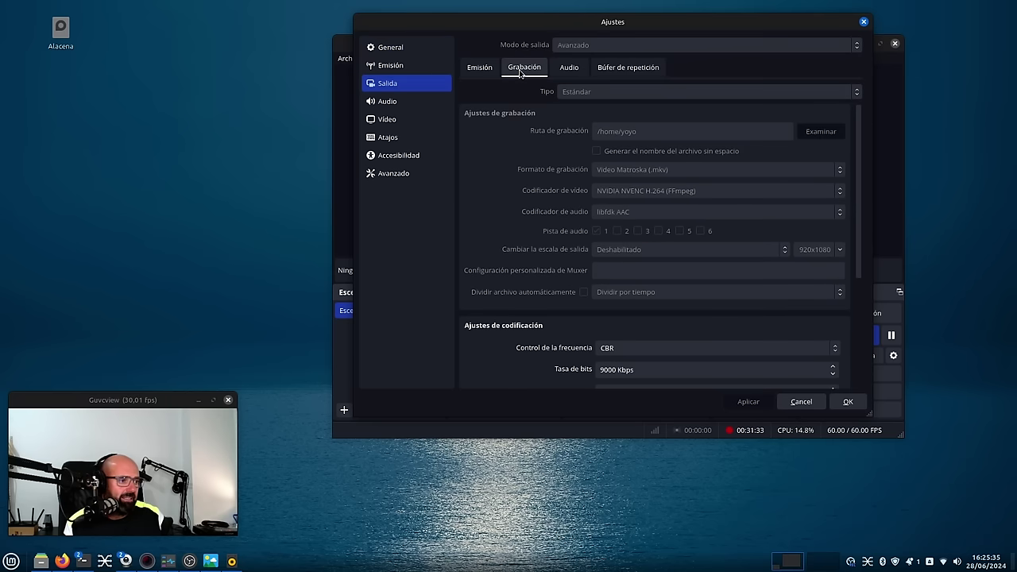
scroll(862, 270, "down", 5)
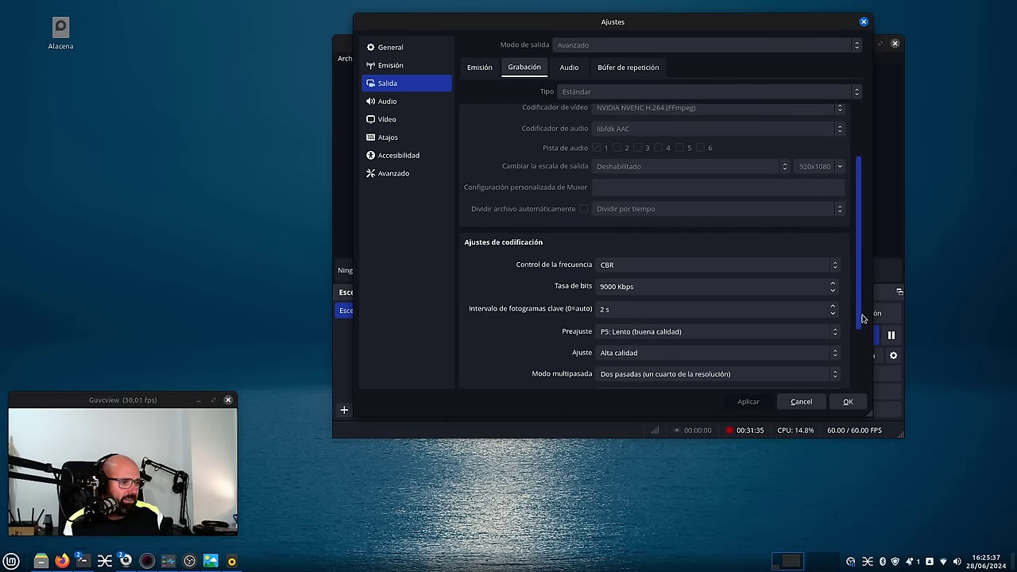
scroll(862, 270, "up", 5)
left_click(577, 73)
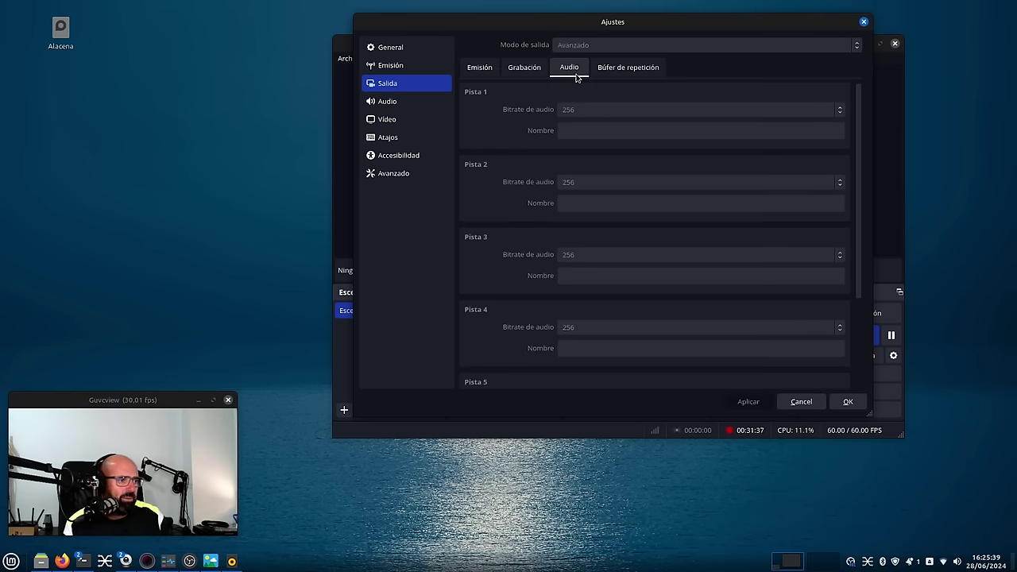
left_click(521, 72)
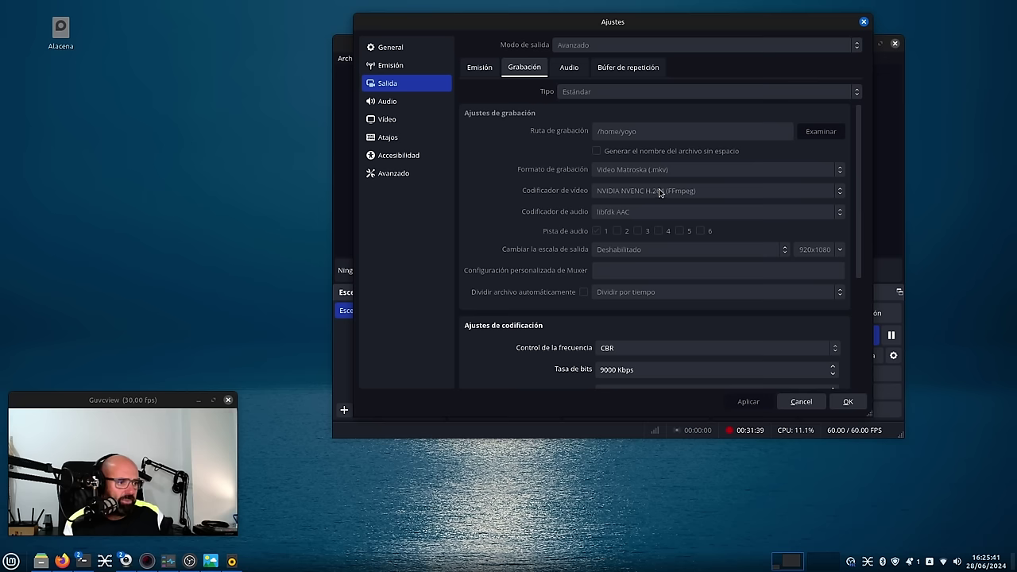
left_click(803, 404)
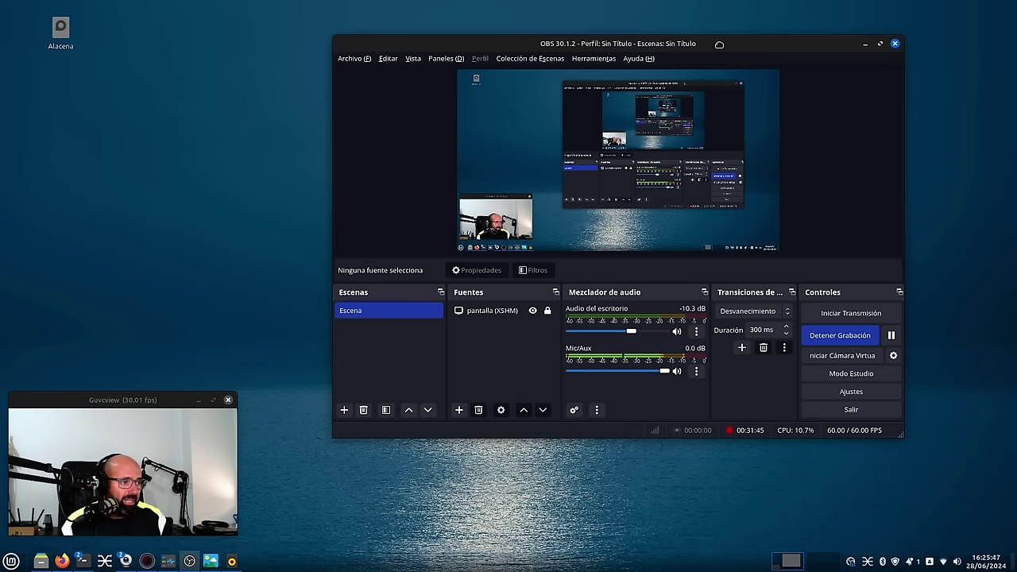
left_click_drag(723, 45, 663, 43)
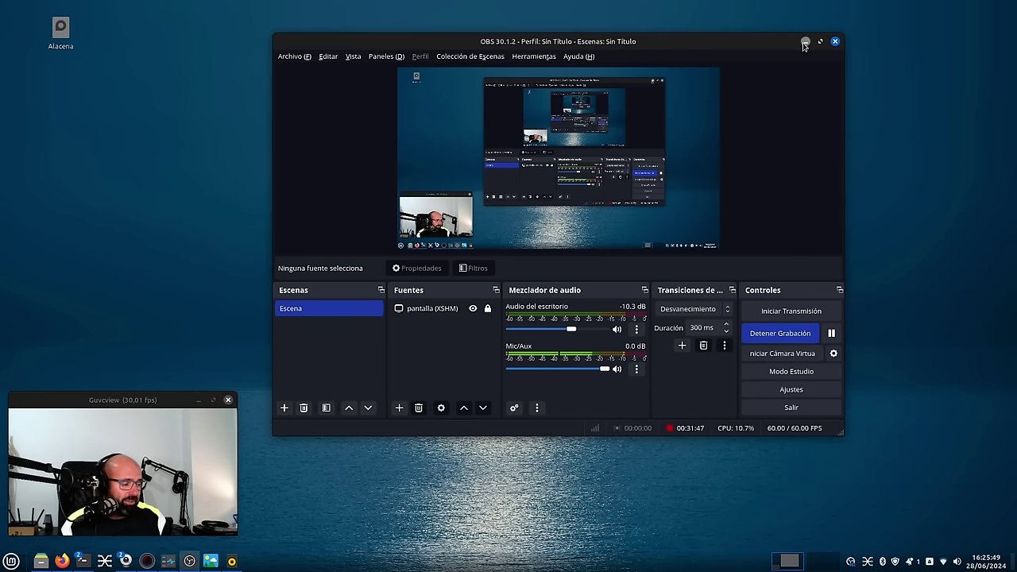
left_click(805, 42)
Switch to the PipeWire graph, move the M2 capture node aside, and isolate the M2 monitor node alongside the OBS desktop audio node.
left_click(866, 562)
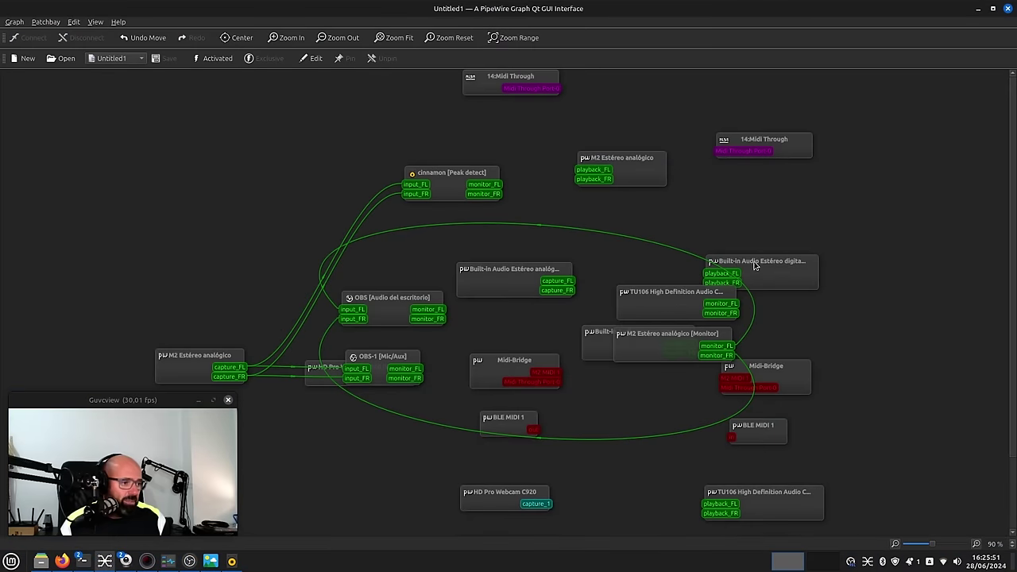
left_click_drag(220, 369, 149, 299)
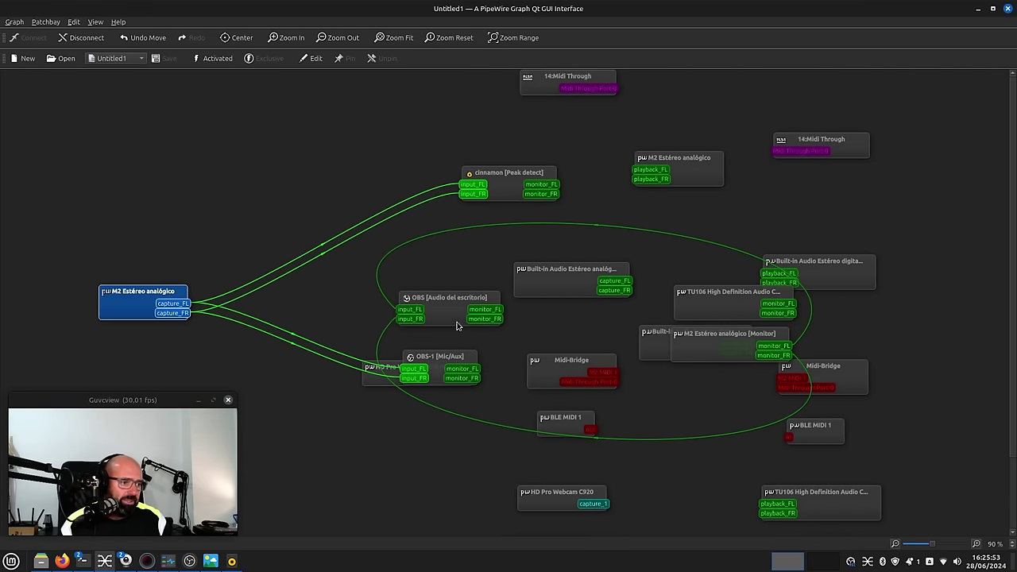
left_click_drag(442, 306, 841, 277)
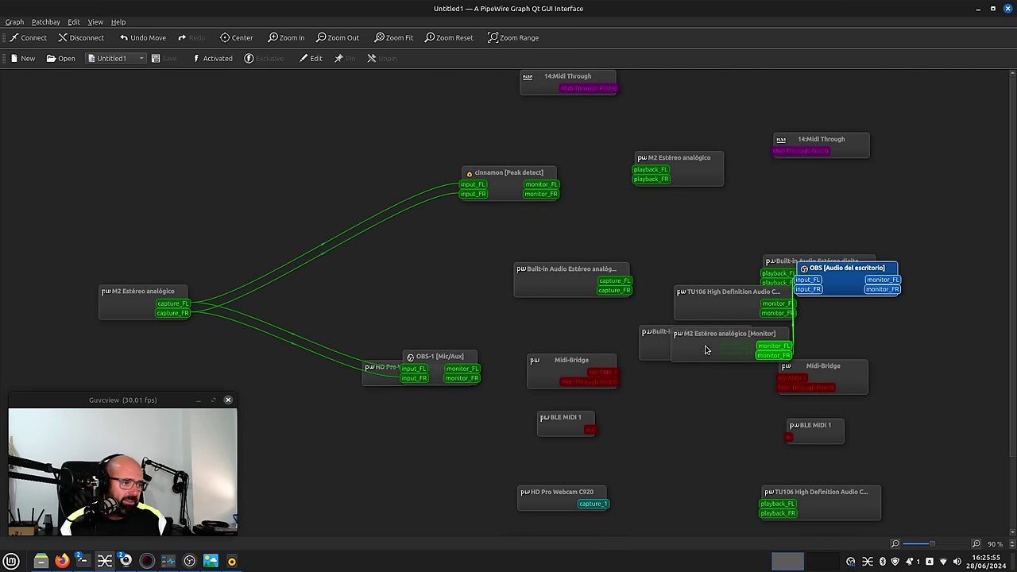
left_click_drag(707, 351, 161, 193)
left_click_drag(851, 276, 411, 482)
left_click_drag(129, 174, 74, 170)
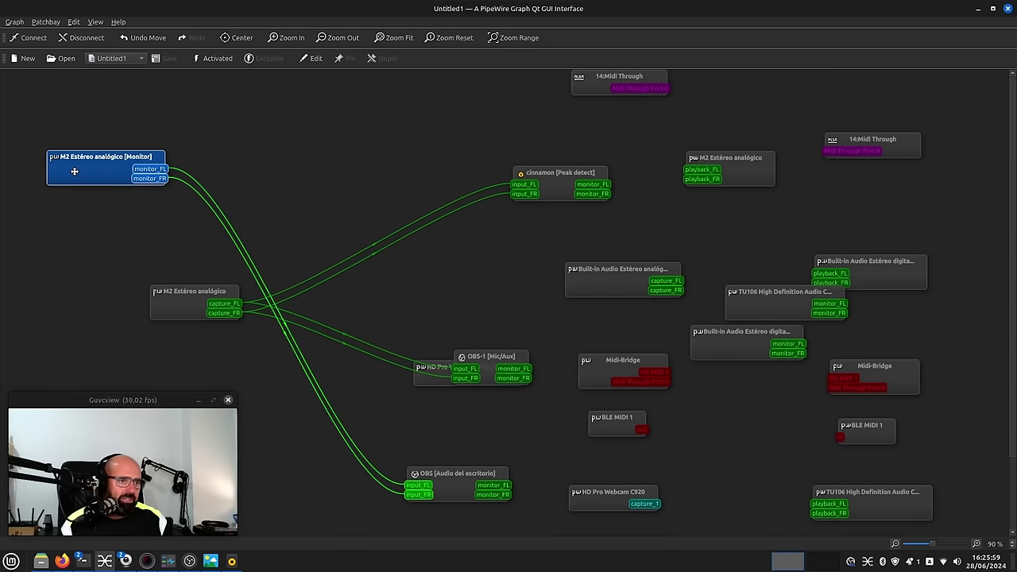
left_click_drag(458, 486, 409, 155)
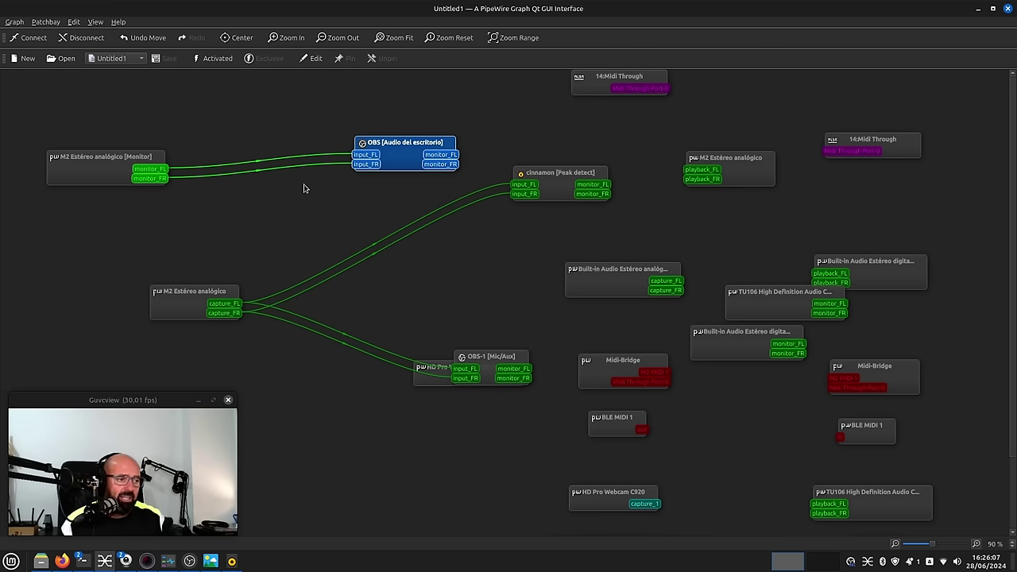
Arrange the M2 capture node with its linked cinnamon peak detect and OBS Mic/Aux nodes in the clear, and close the graph window.
left_click_drag(177, 305, 98, 299)
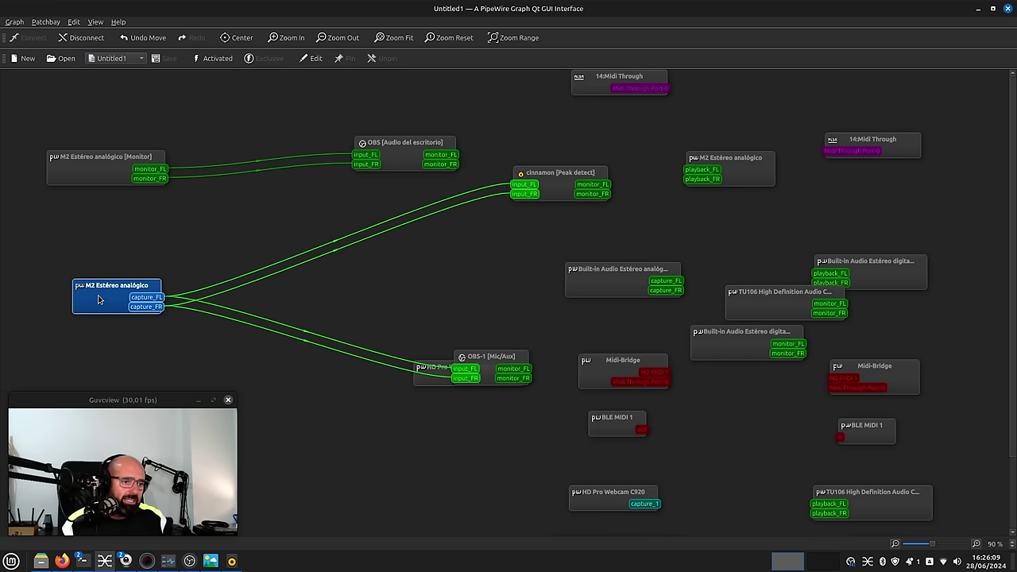
left_click_drag(550, 181, 432, 209)
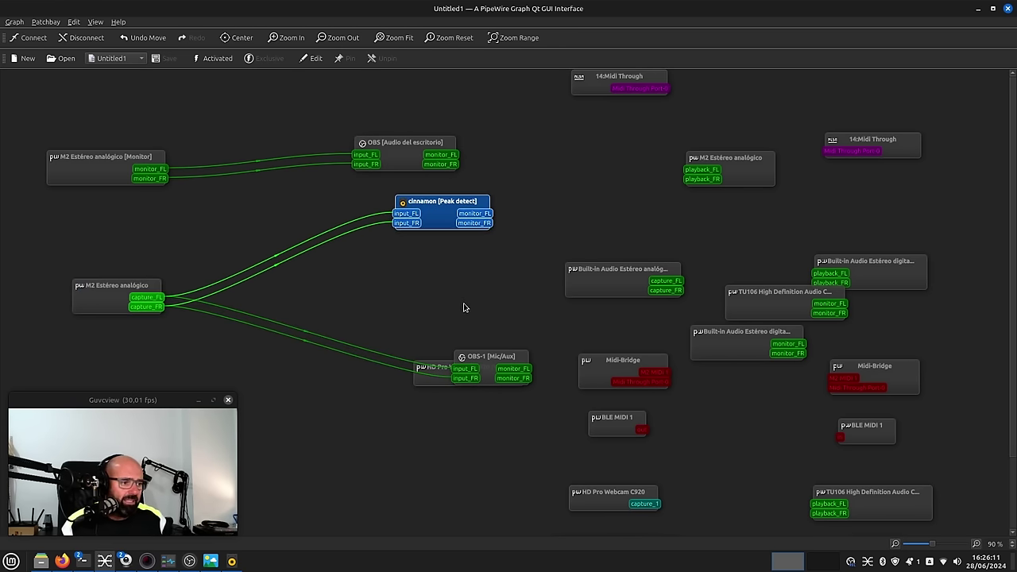
left_click_drag(479, 354, 477, 302)
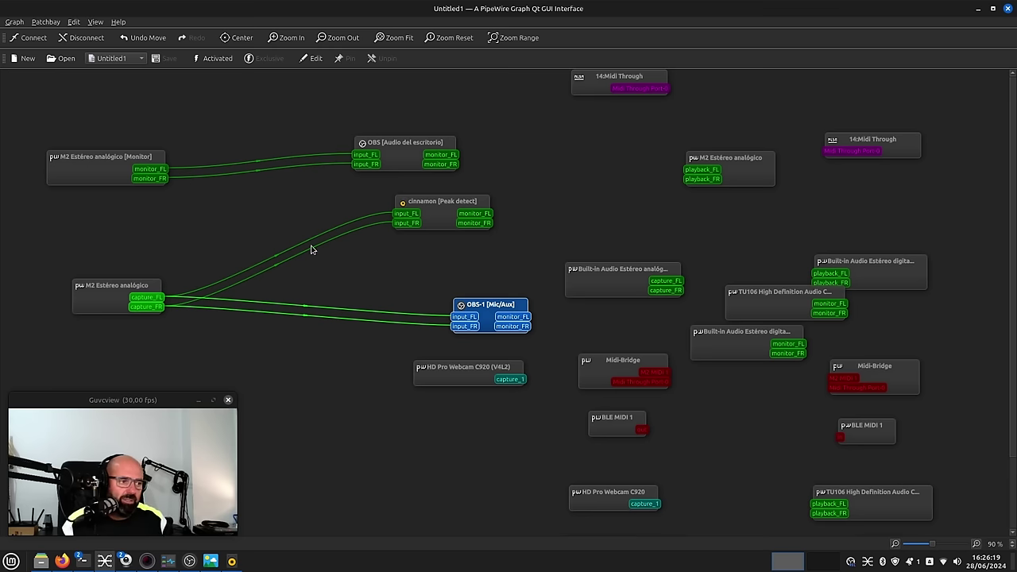
left_click(440, 203)
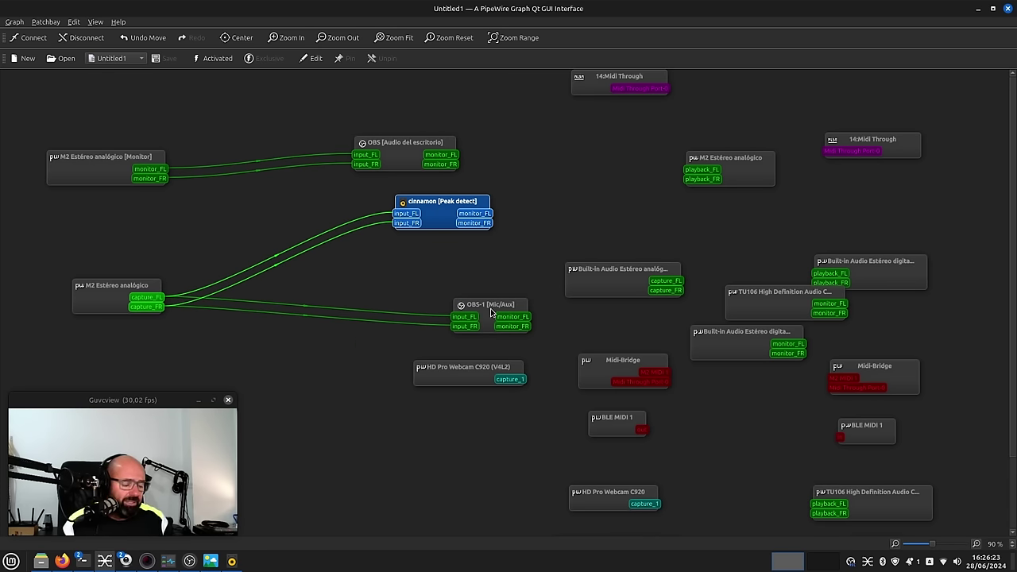
left_click_drag(485, 308, 477, 296)
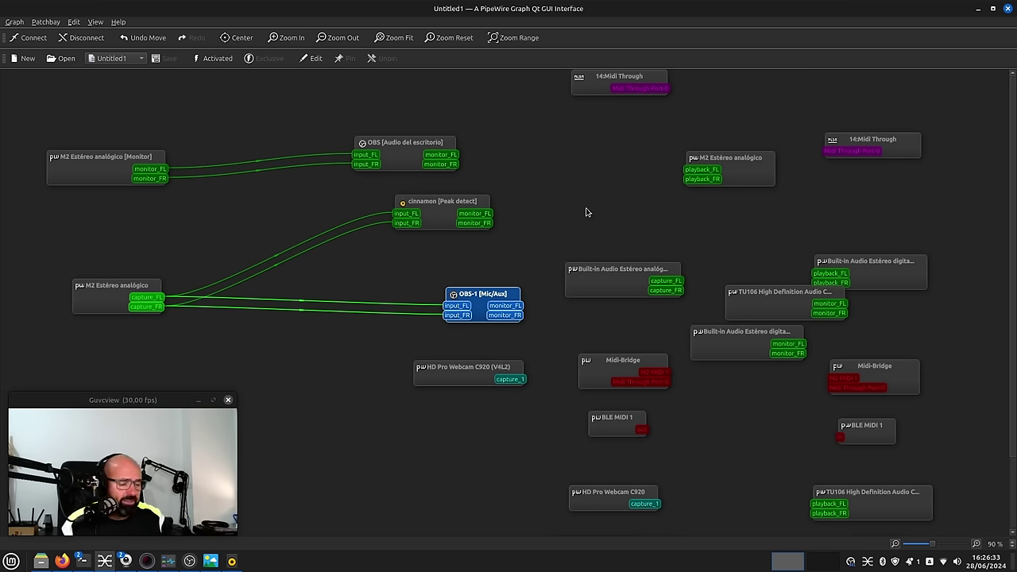
left_click(1007, 9)
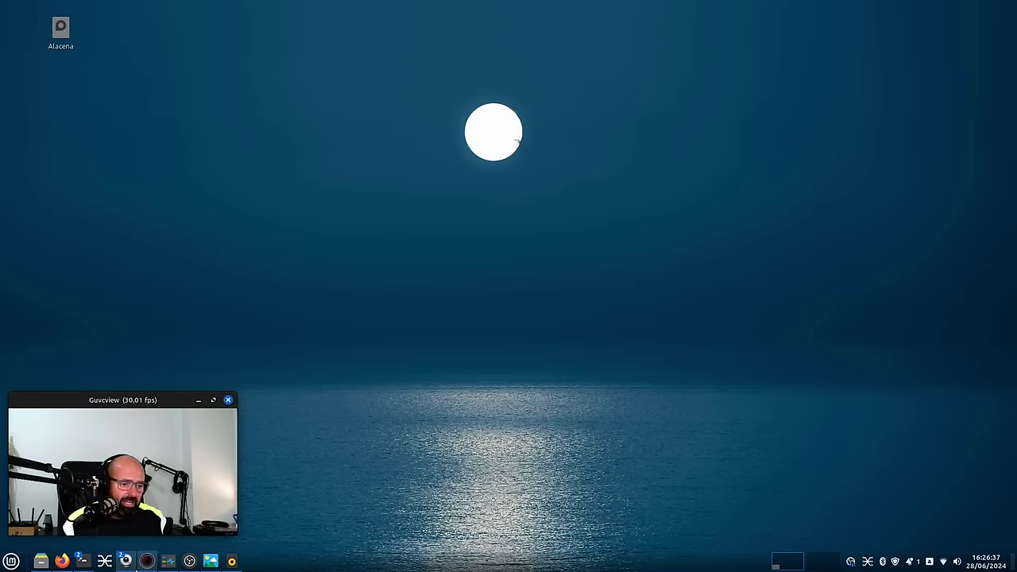
Glance at the terminal and minimise it, show the system information page in the system settings, and move and enlarge that window.
left_click(85, 561)
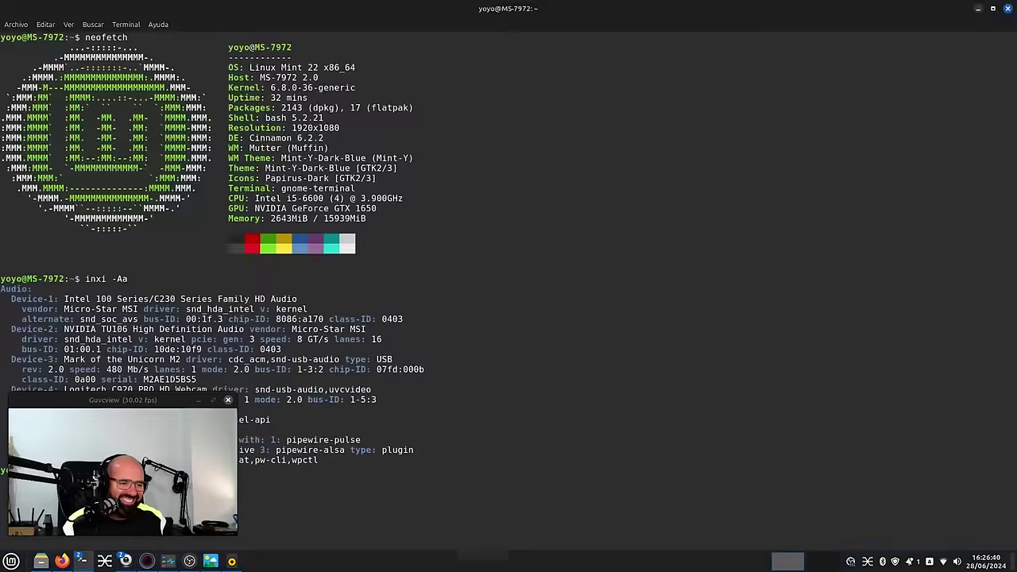
left_click(980, 11)
left_click(11, 561)
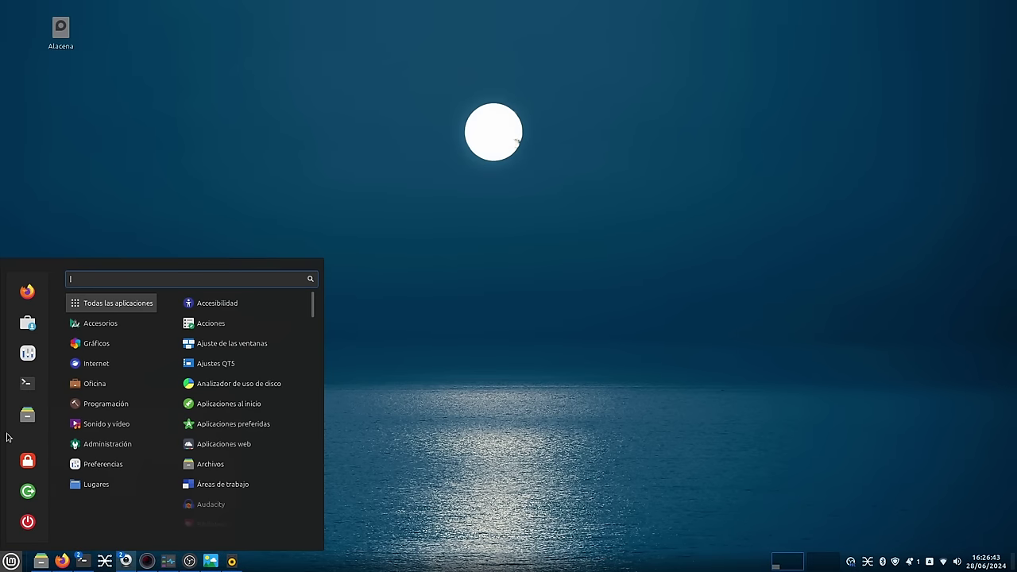
left_click(27, 353)
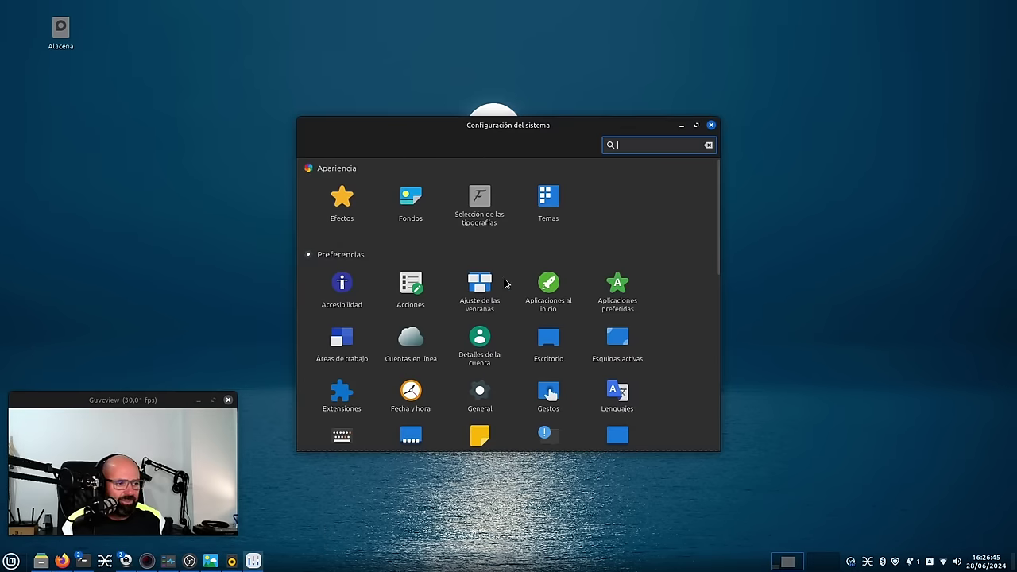
scroll(508, 286, "down", 5)
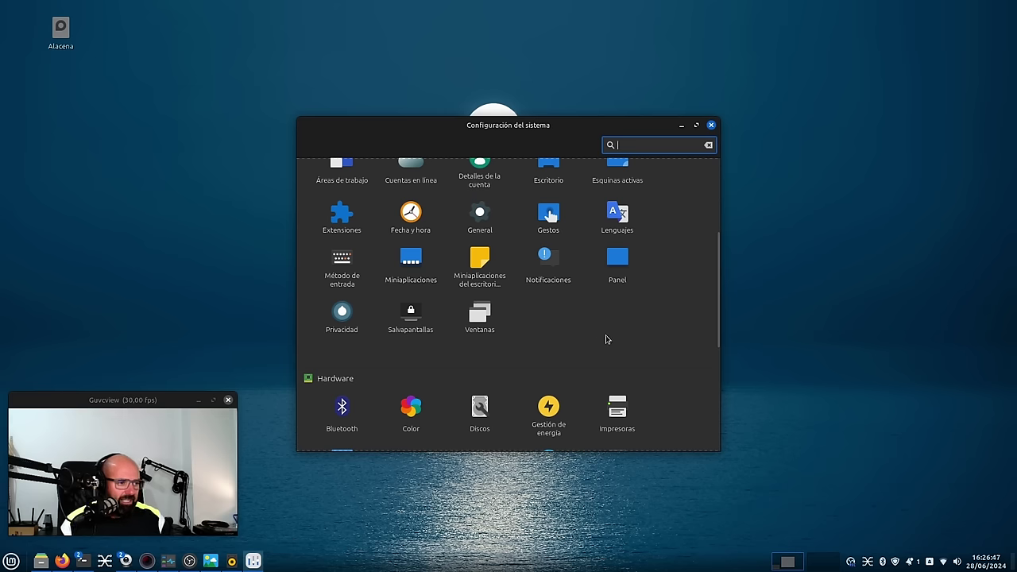
scroll(606, 339, "down", 3)
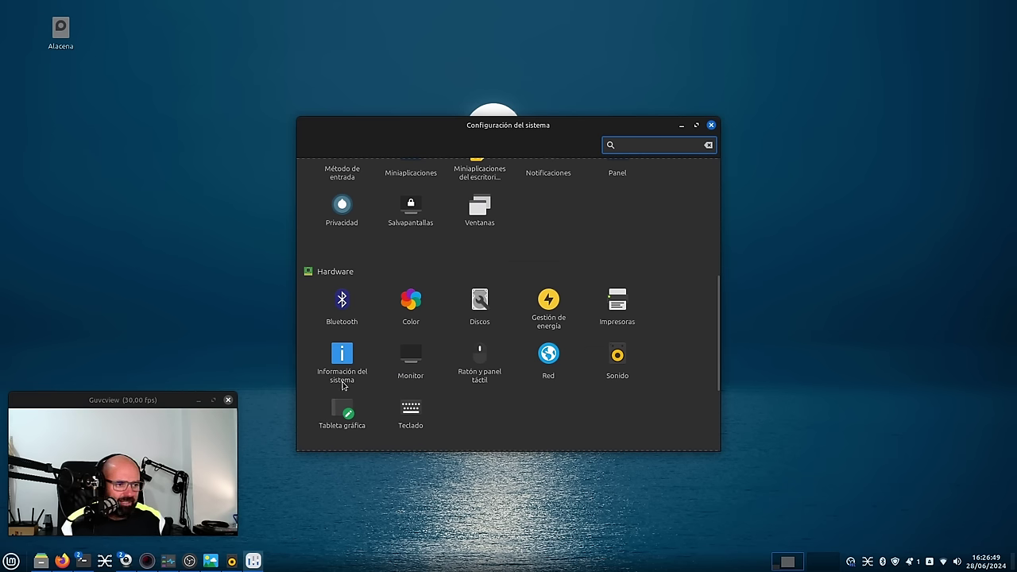
left_click(339, 371)
left_click_drag(545, 129, 616, 94)
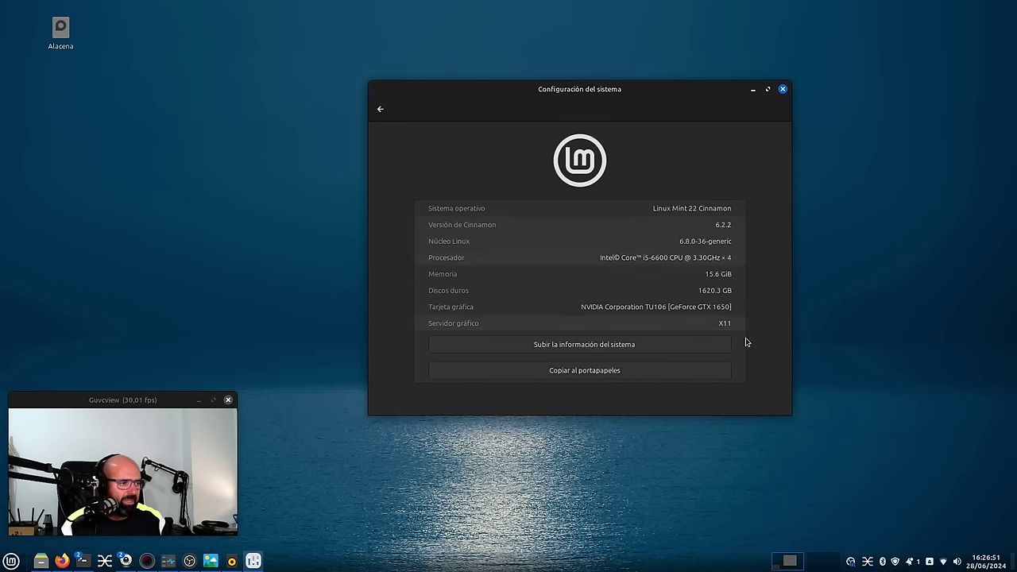
left_click_drag(789, 415, 959, 477)
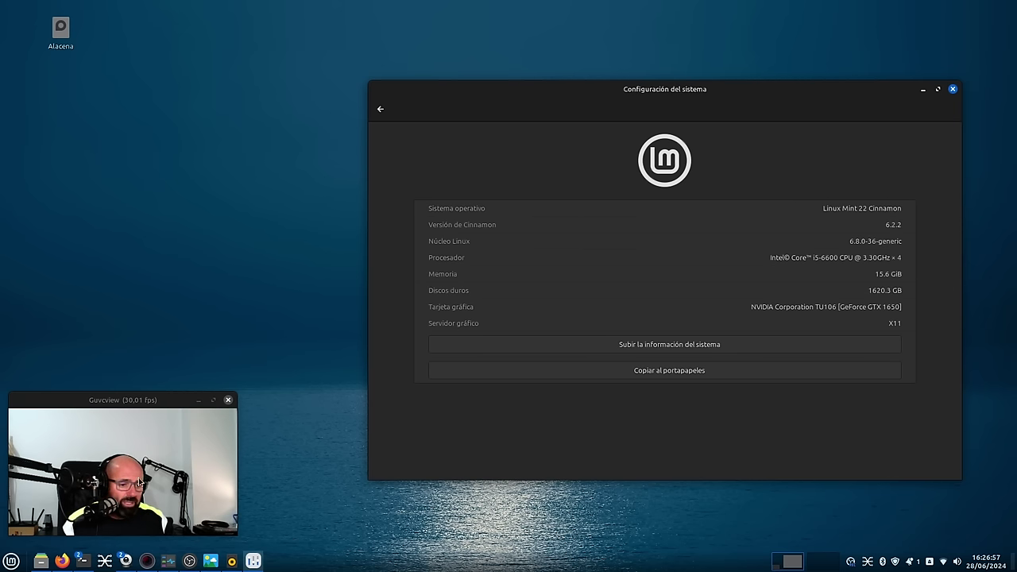
Review the full neofetch and inxi audio output in the terminal with the webcam preview moved clear, minimise the terminal, and return the preview.
left_click(82, 561)
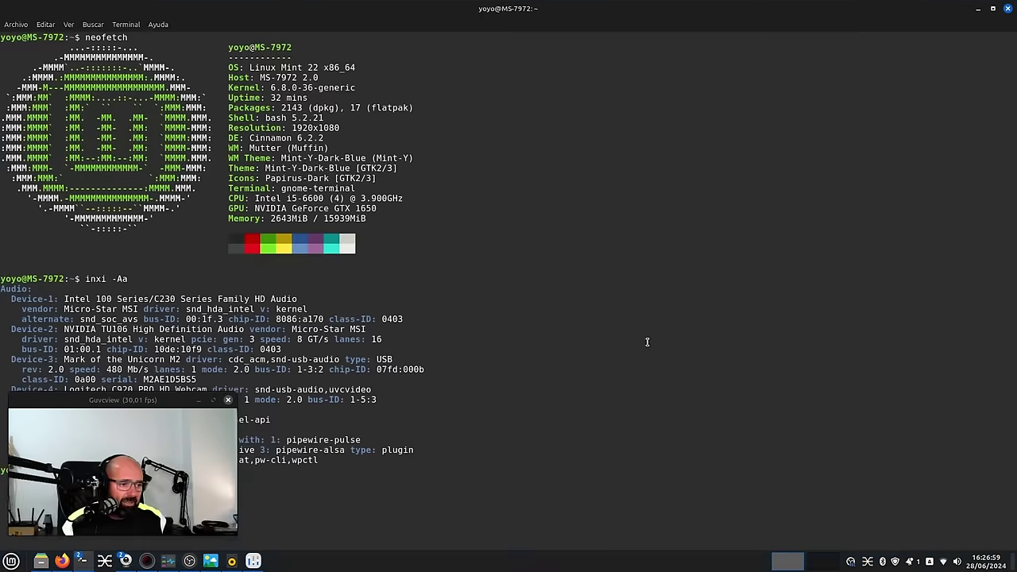
left_click_drag(173, 402, 688, 367)
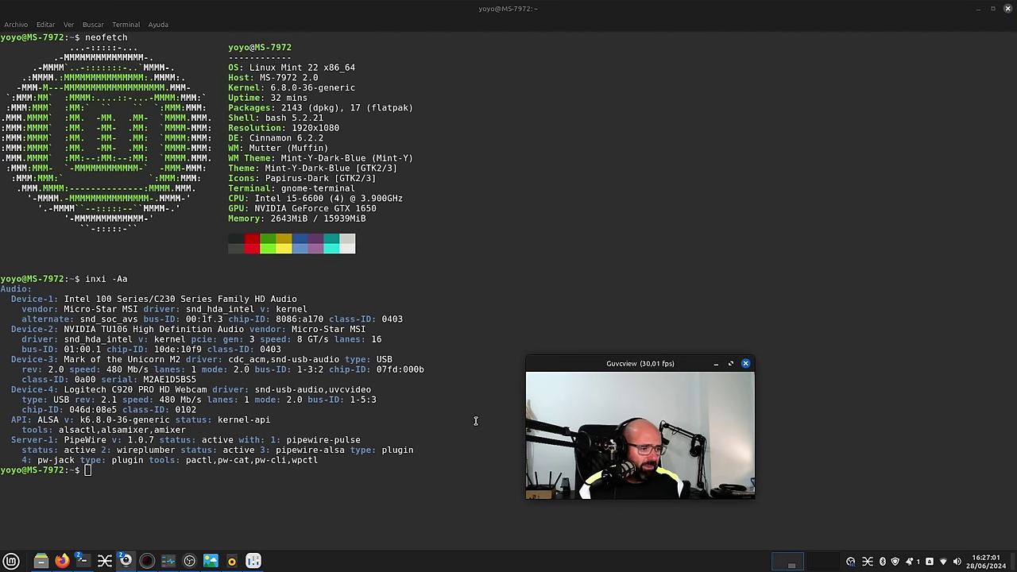
left_click(222, 497)
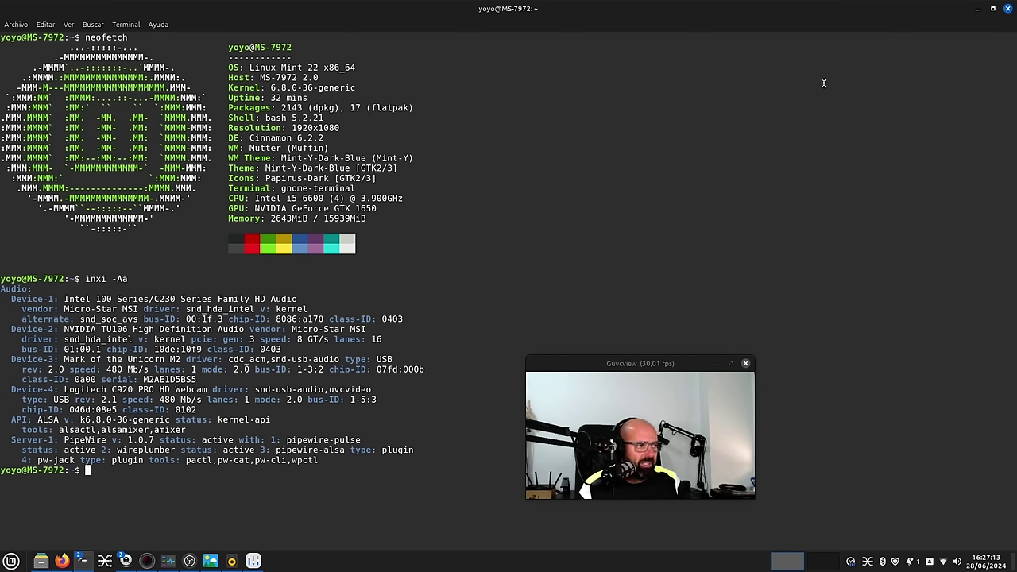
left_click(977, 8)
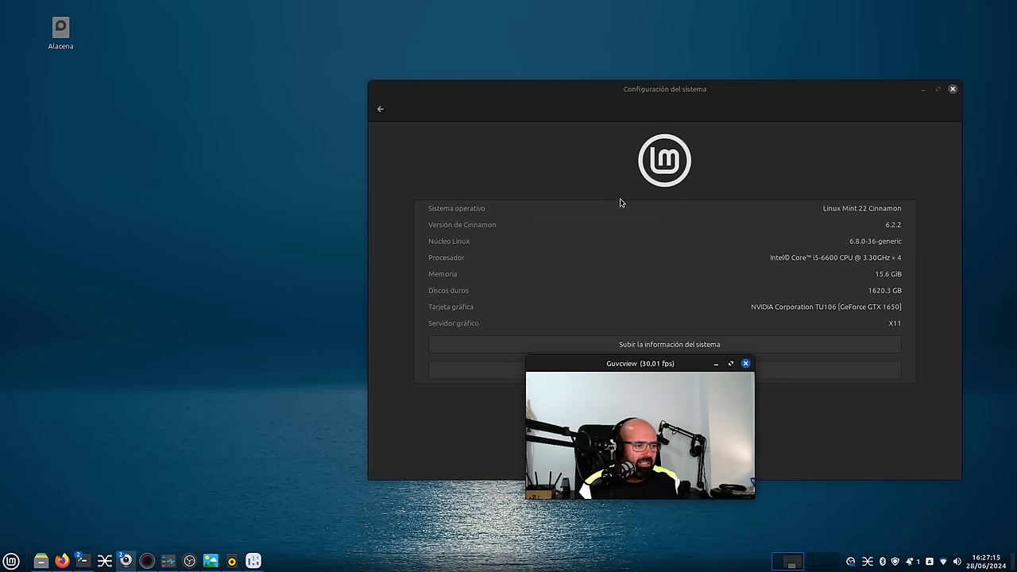
left_click_drag(614, 364, 114, 389)
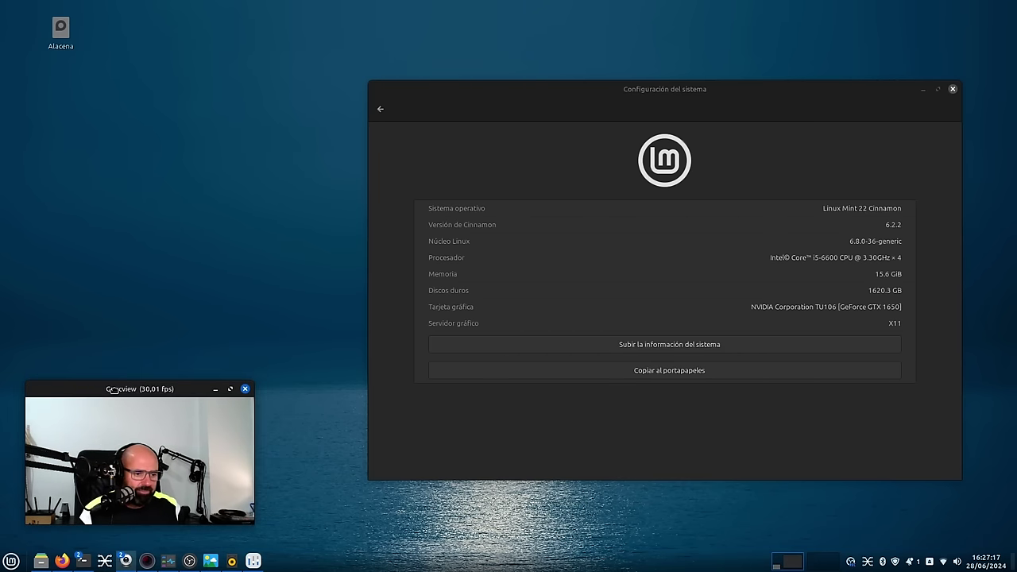
Launch the Synaptic package manager and enter the administrator password to authenticate.
key("super")
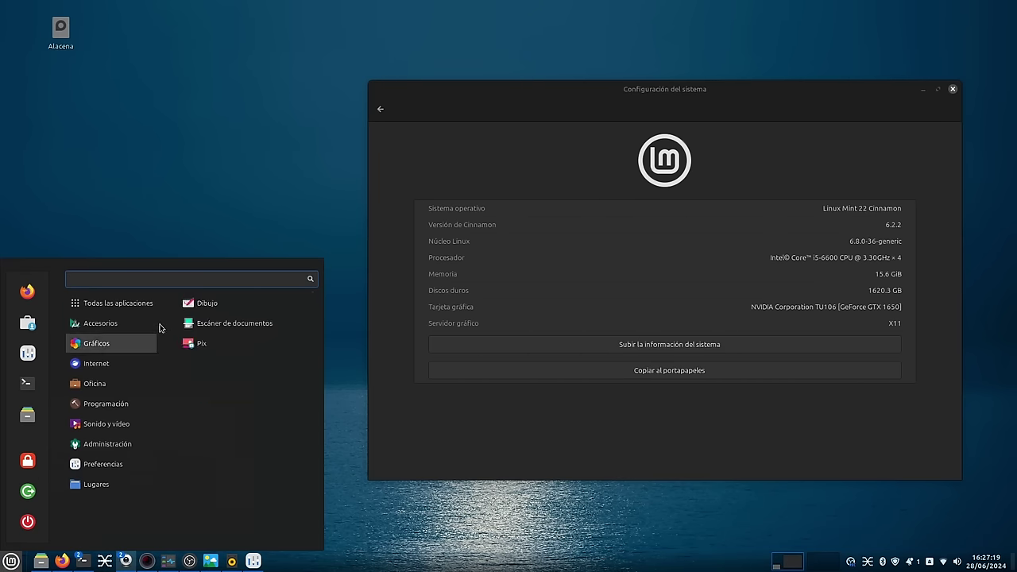
type("sy")
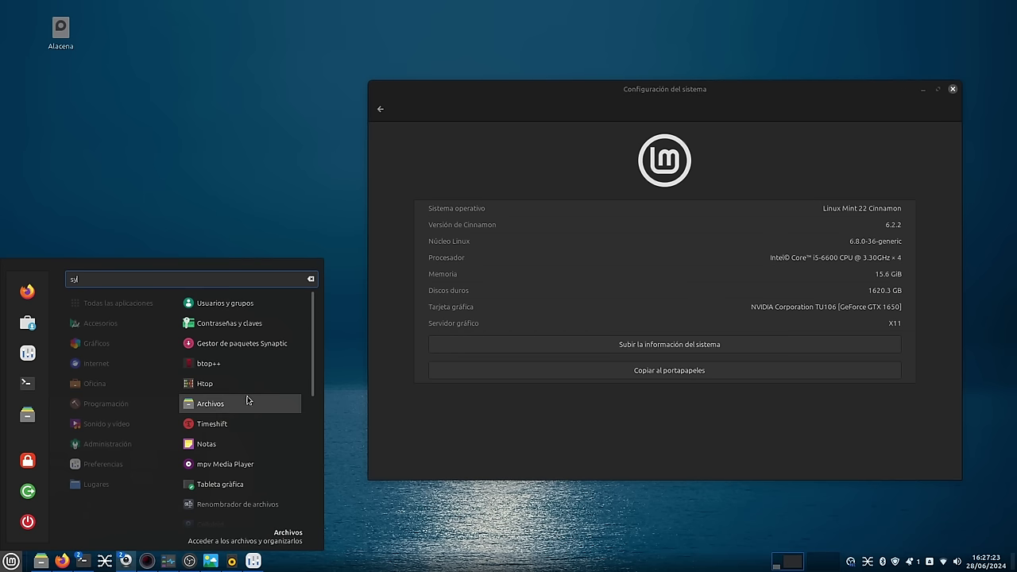
left_click(272, 349)
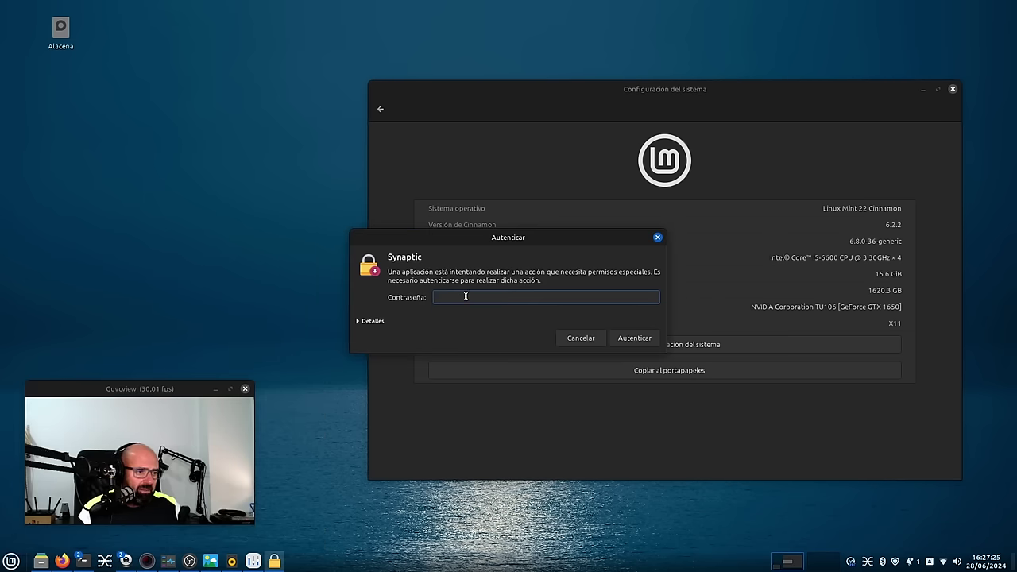
type("*****")
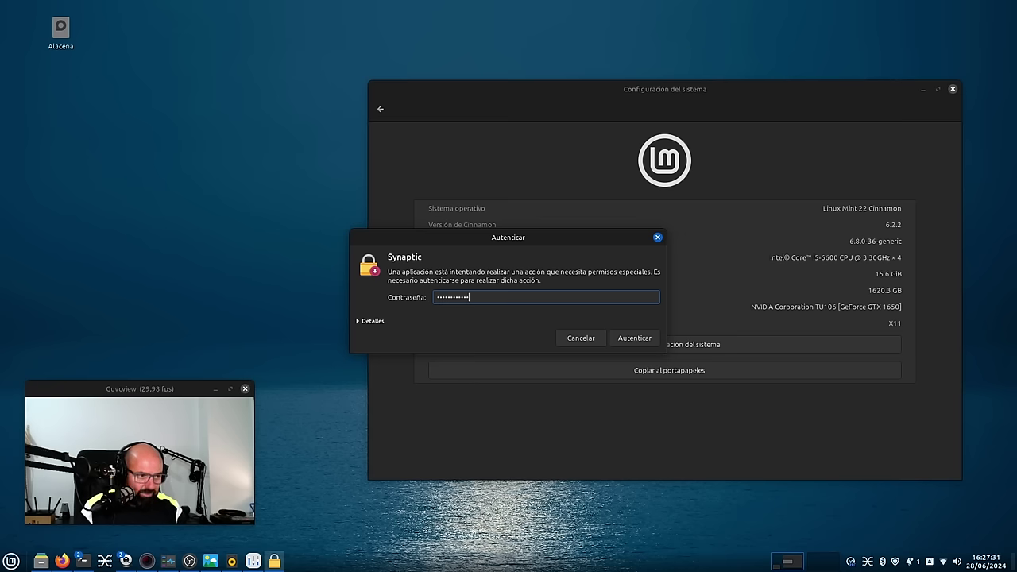
key("Return")
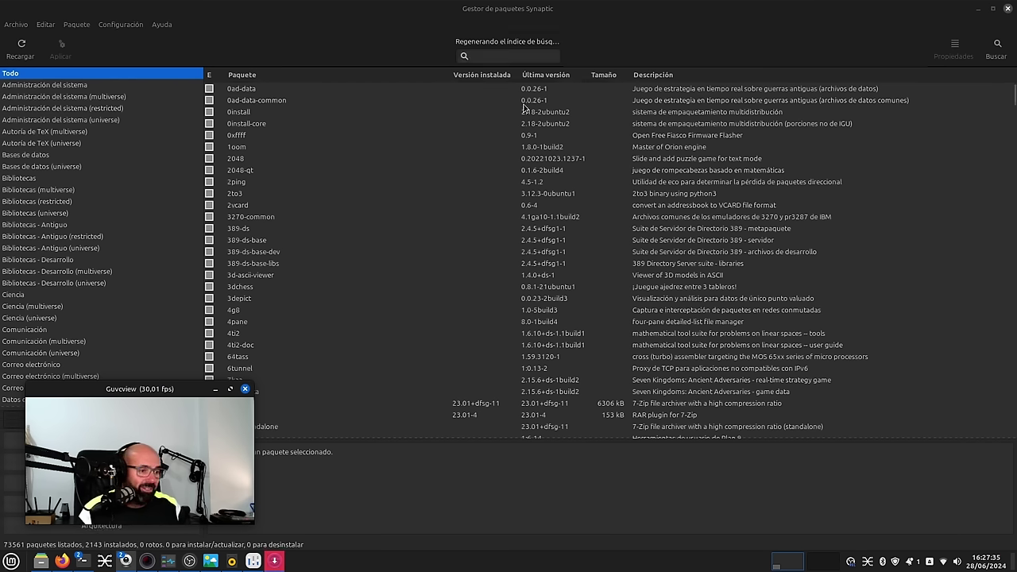
Filter the package list for mpg123 and mark that package for installation together with its required libout123-0t64 and libsyn123-0t64 packages.
left_click(483, 58)
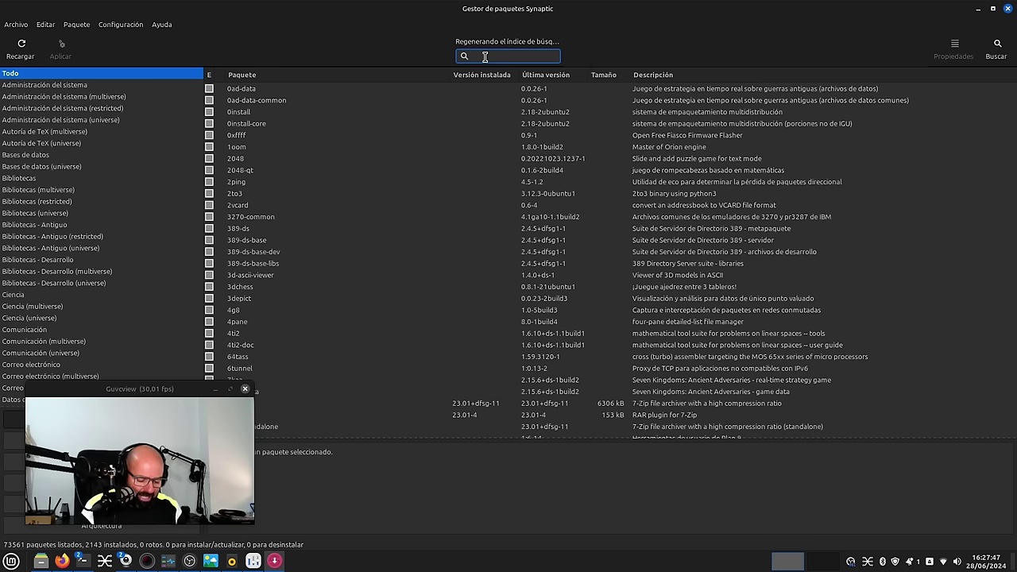
type("mpg123")
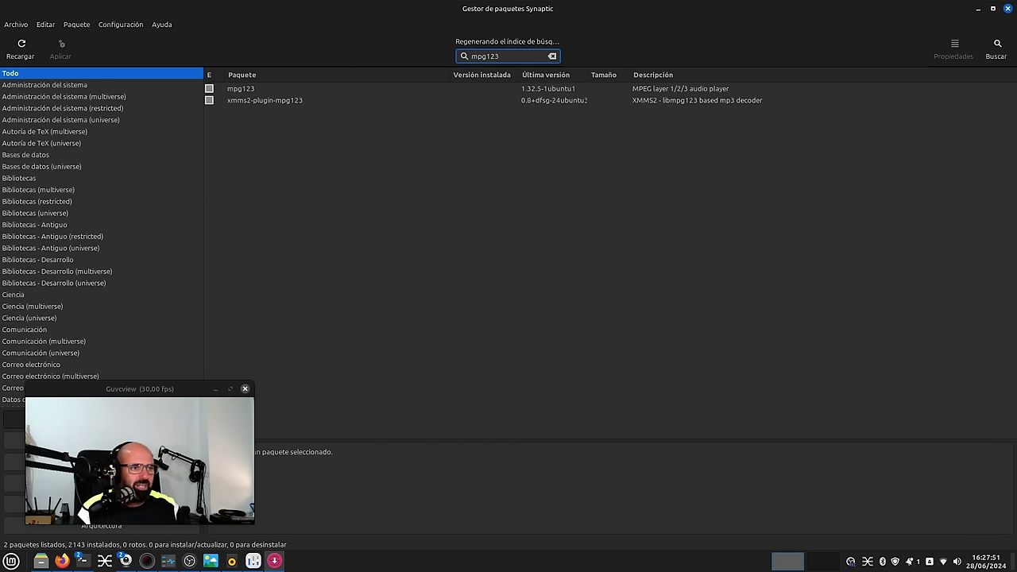
left_click(249, 91)
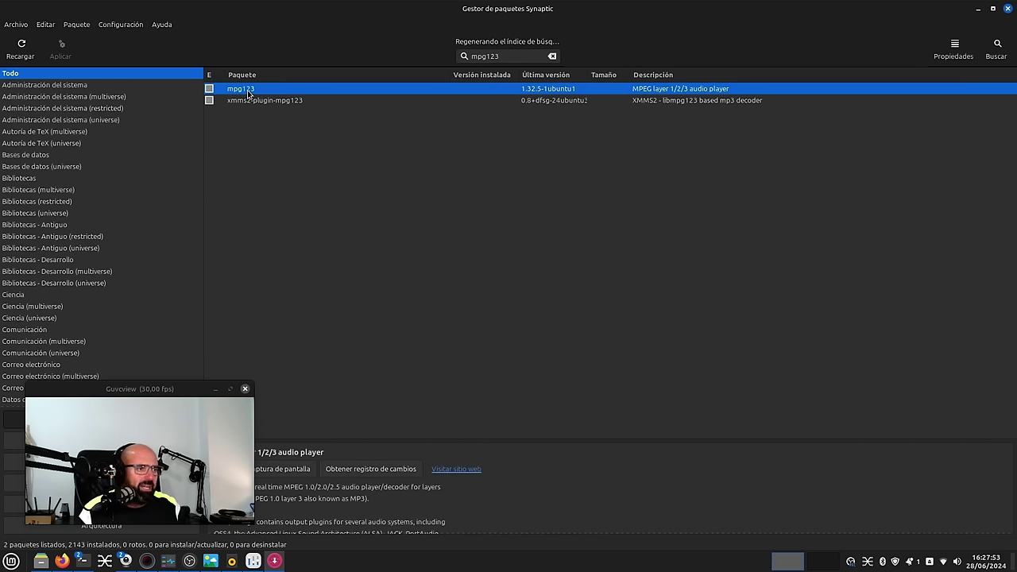
right_click(249, 93)
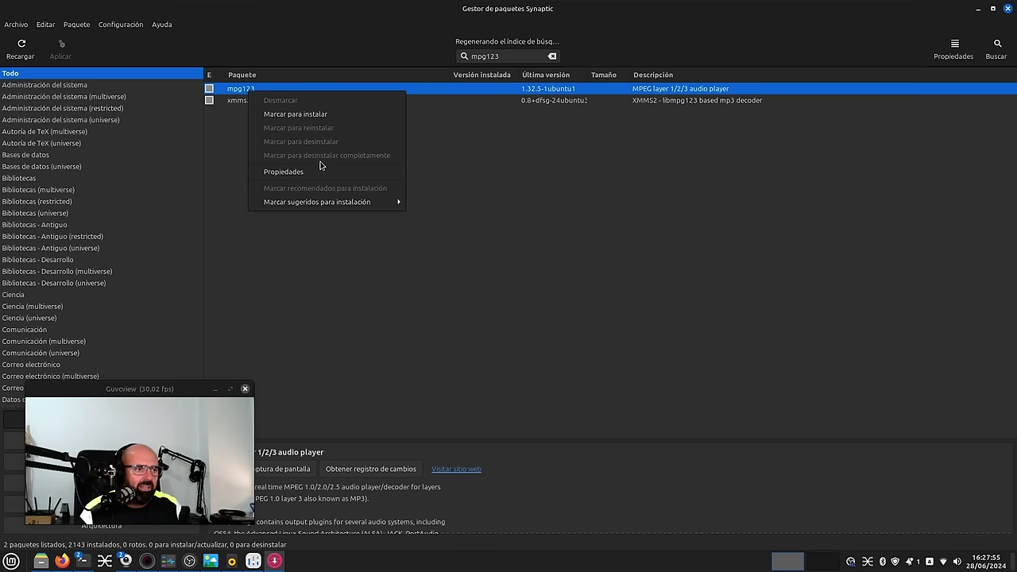
left_click(326, 115)
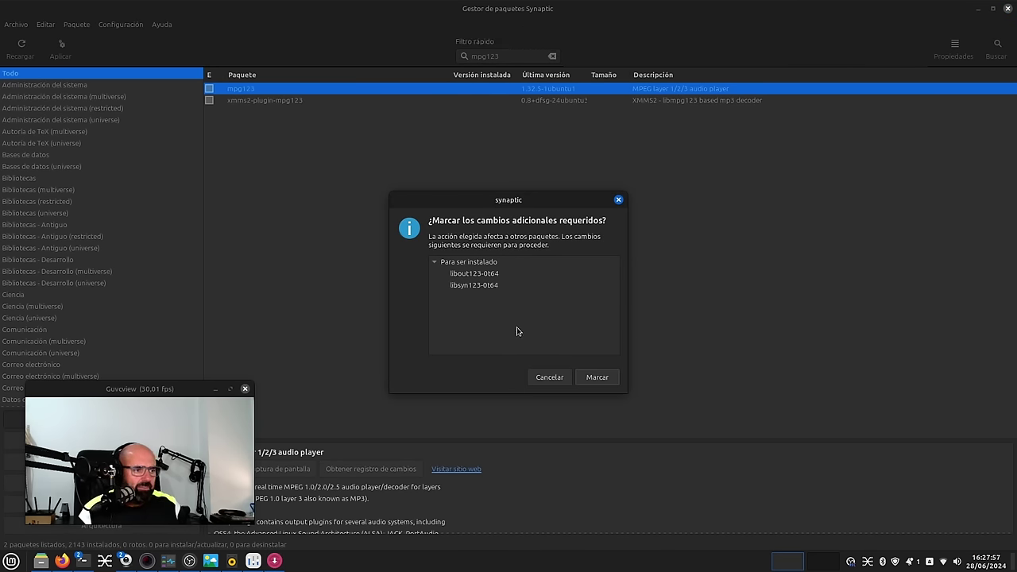
left_click(588, 385)
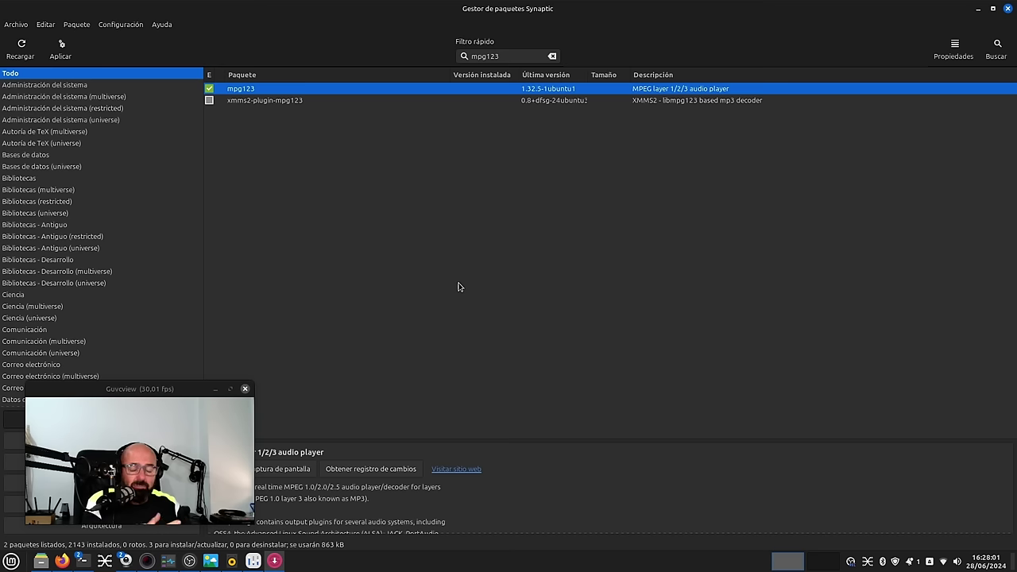
Open the summary of marked changes, inspect the packages to install and those left unchanged, and enlarge the dialog to show the full list.
left_click(60, 50)
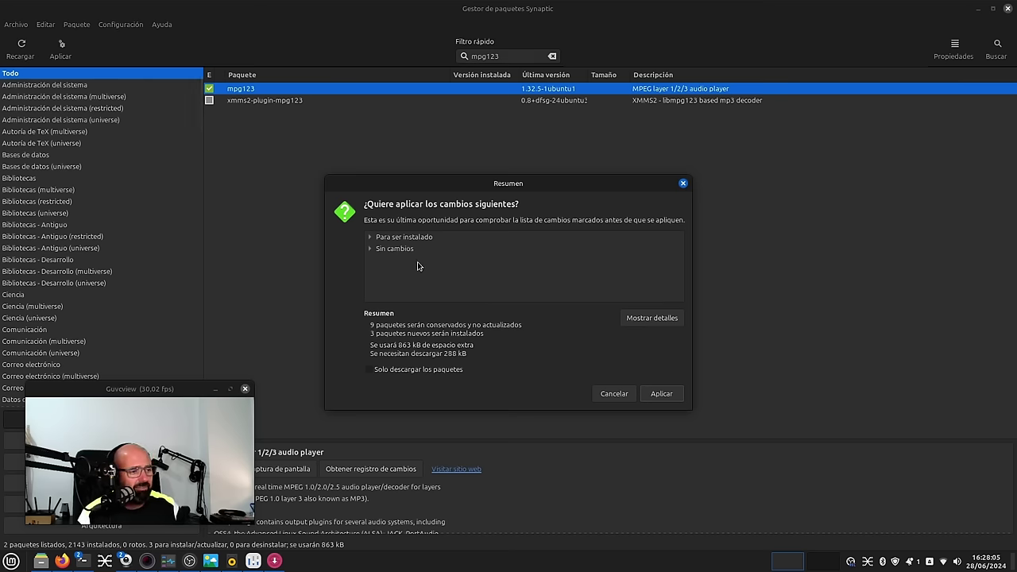
left_click(369, 238)
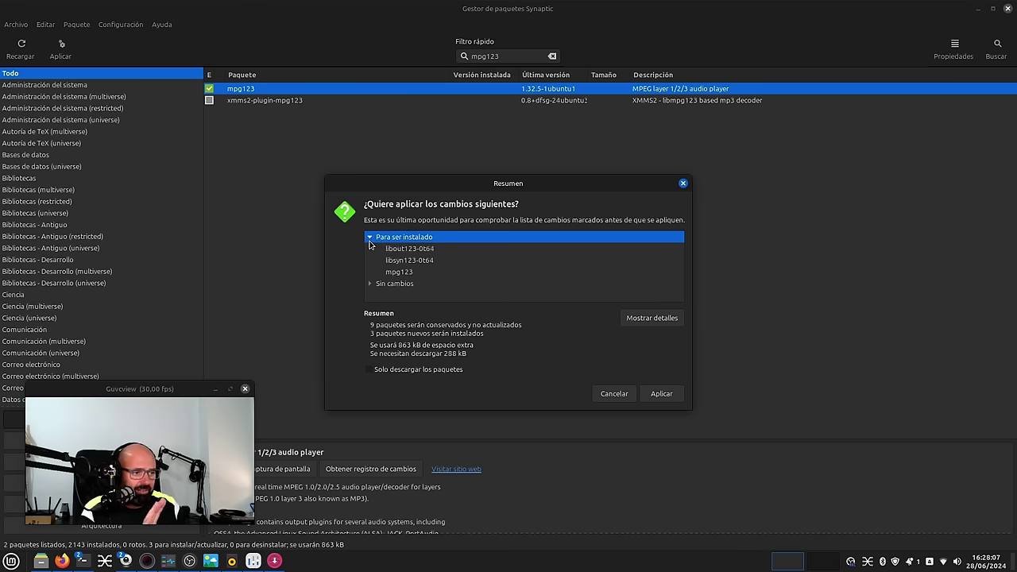
left_click(370, 239)
left_click(369, 248)
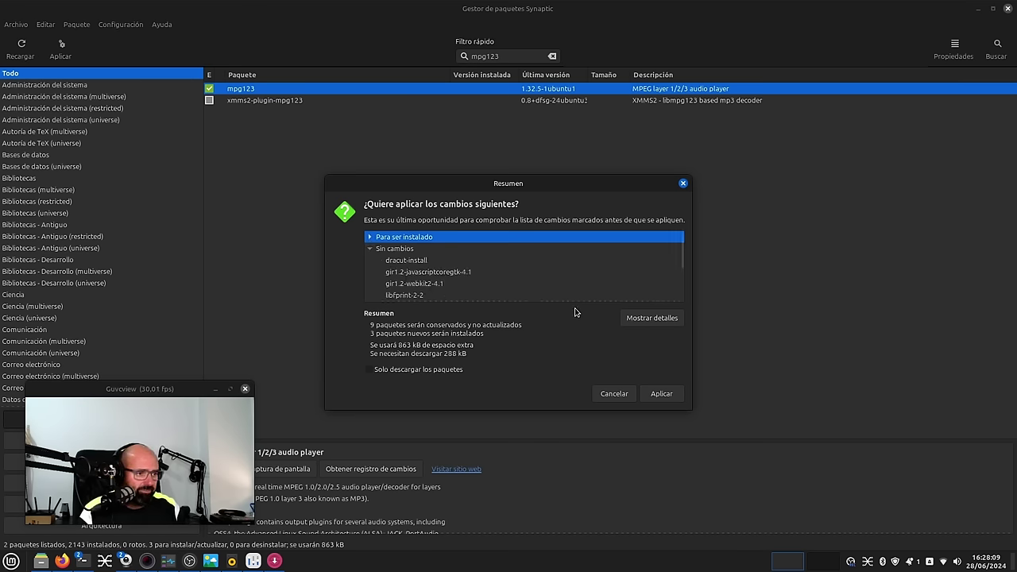
left_click_drag(689, 407, 762, 505)
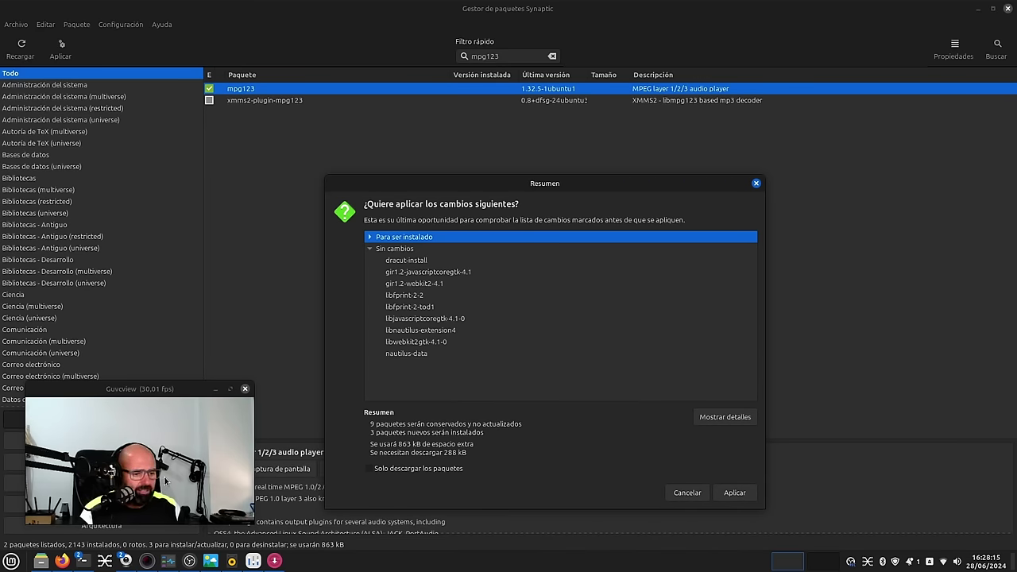
View the 13-08-37 and 14-51-26 screenshots from the Imágenes folder, close each, return to the Synaptic summary and cancel it.
left_click(41, 561)
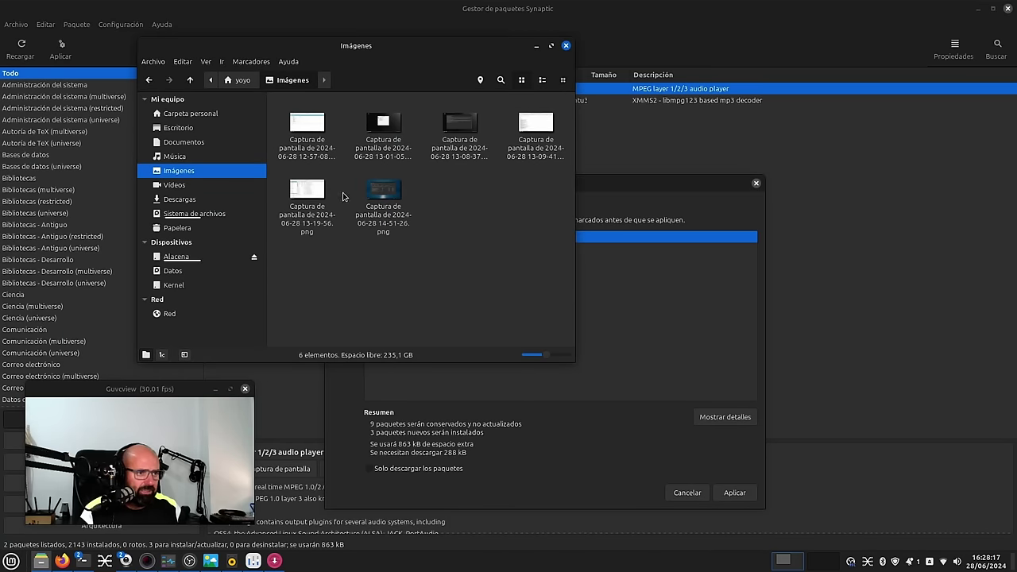
double_click(445, 129)
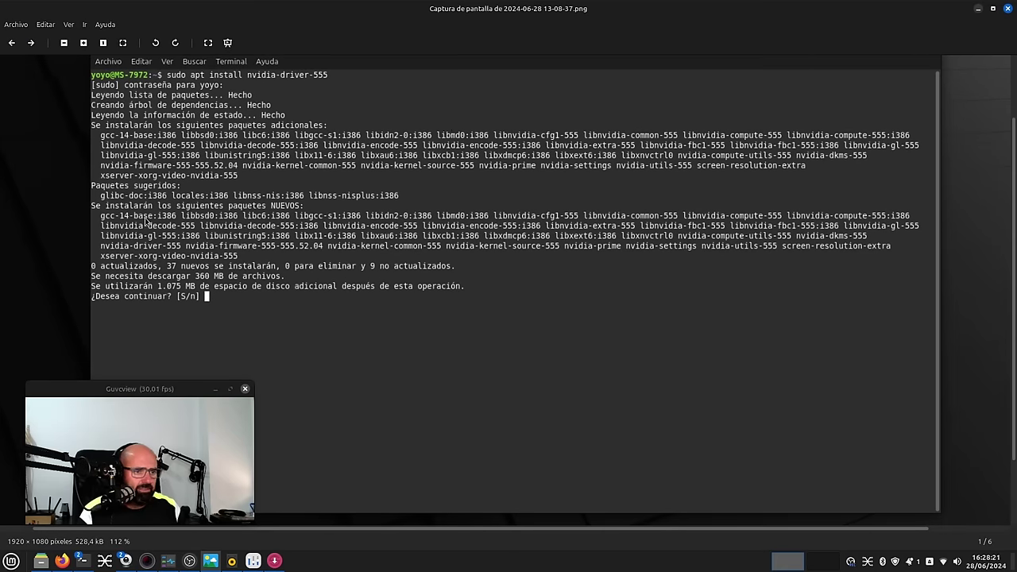
left_click(1007, 8)
double_click(395, 200)
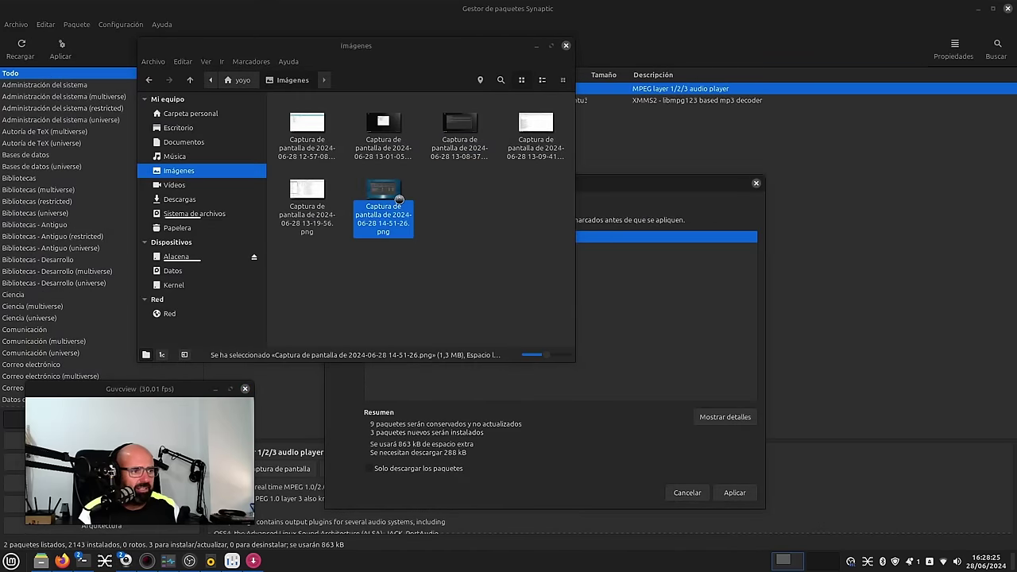
left_click(1007, 8)
left_click(489, 307)
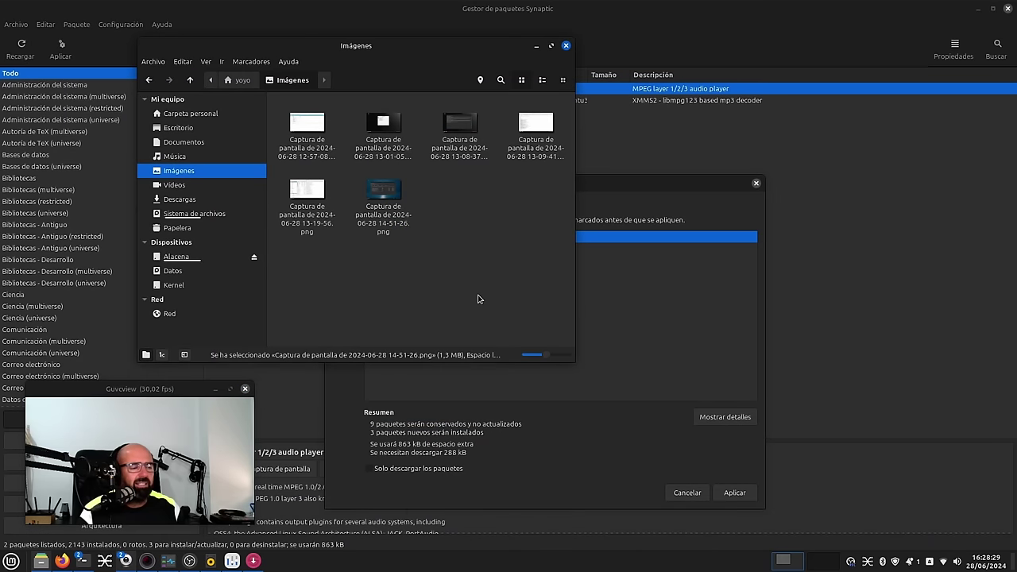
left_click(660, 306)
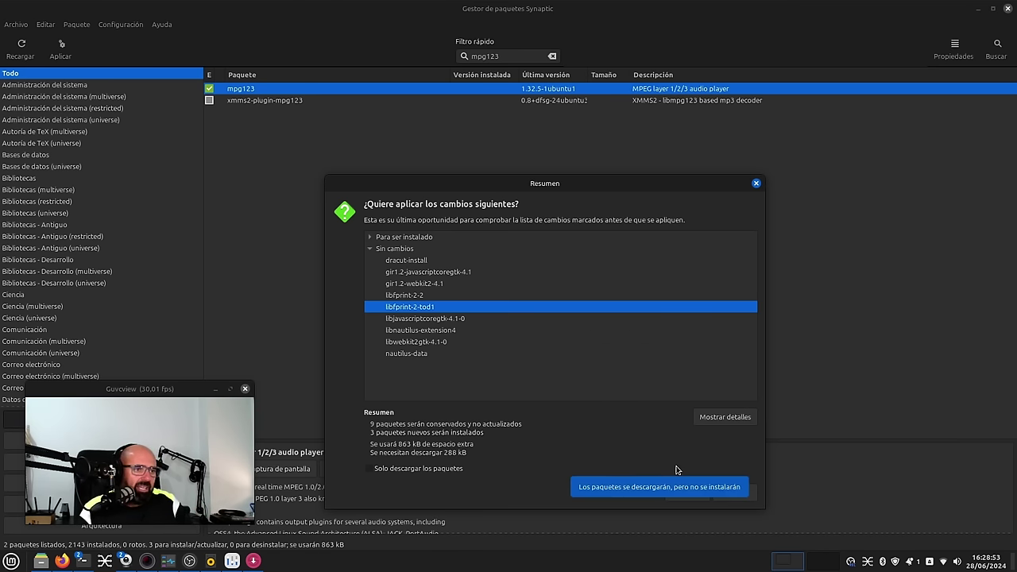
left_click(687, 492)
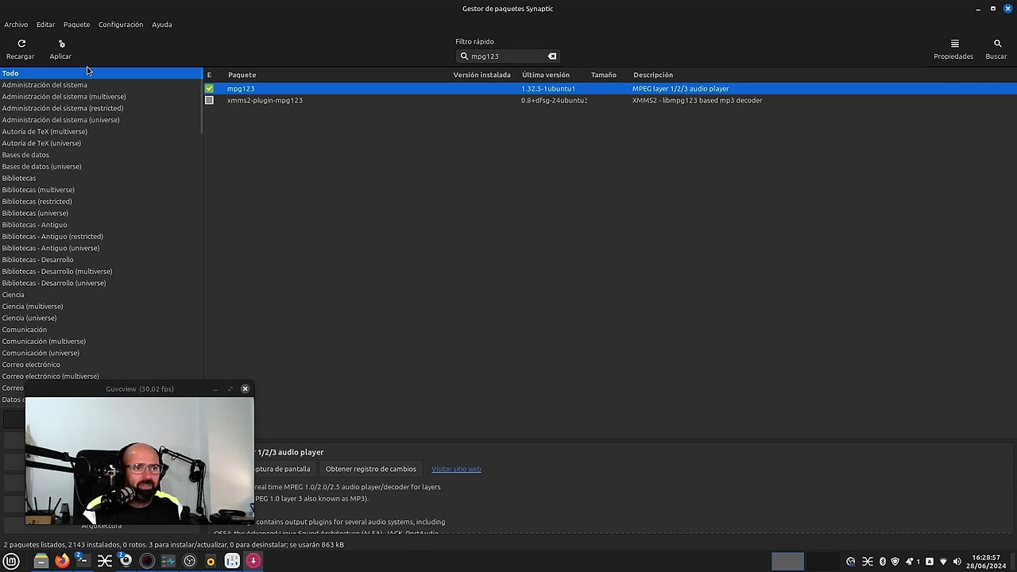
Apply the marked changes to install mpg123 and its dependencies, dismiss the installation dialog and close Synaptic.
key("ctrl+p")
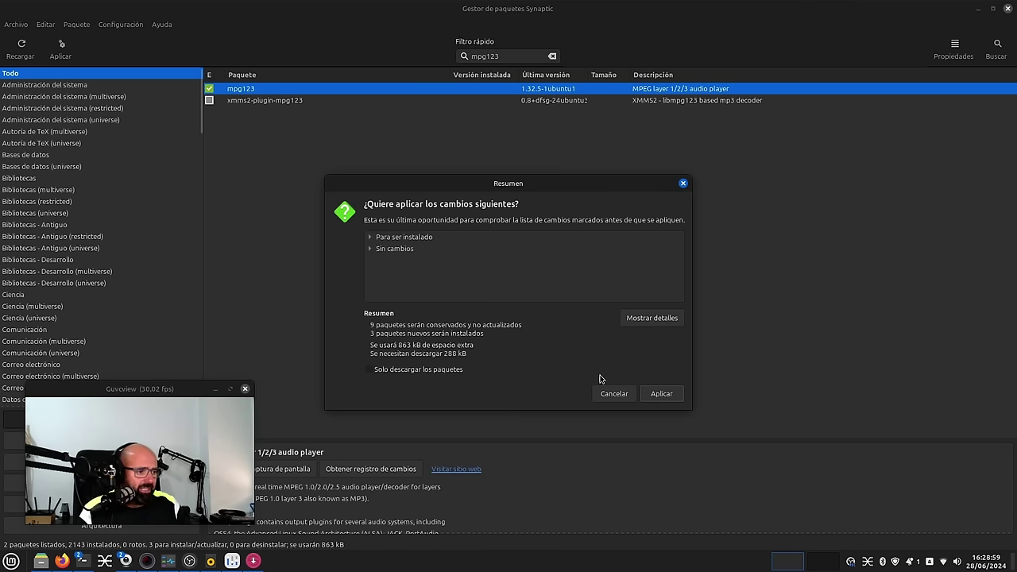
left_click(657, 392)
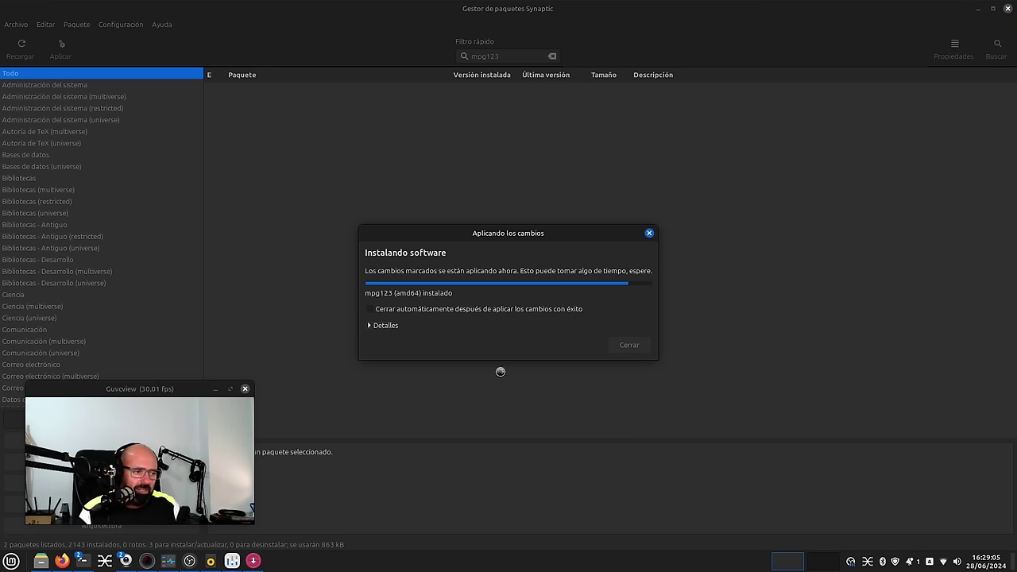
left_click(631, 330)
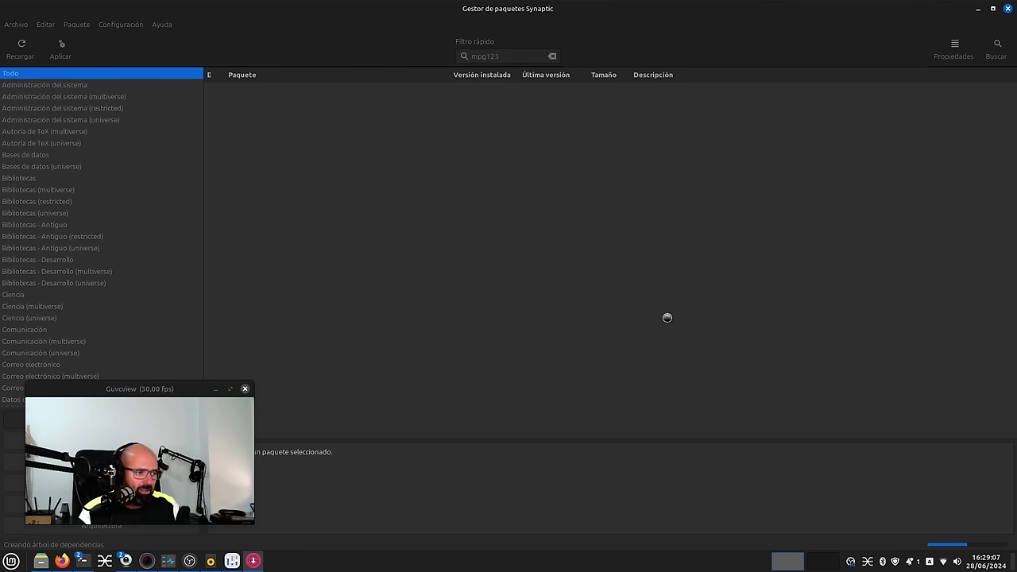
left_click(1007, 9)
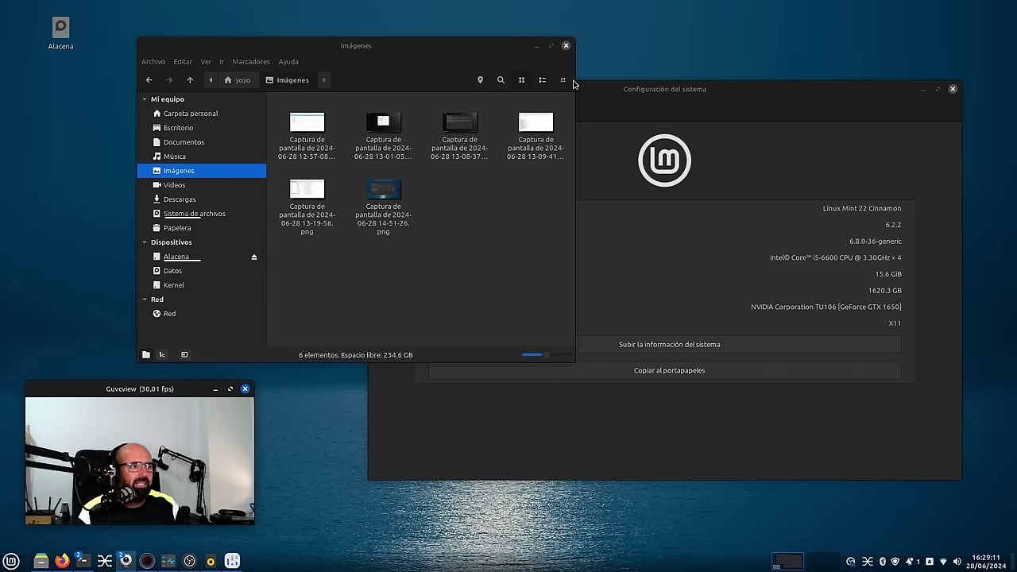
Close the Imágenes folder window, move the system information window for a final look, and close it.
left_click(566, 45)
left_click_drag(681, 90, 550, 70)
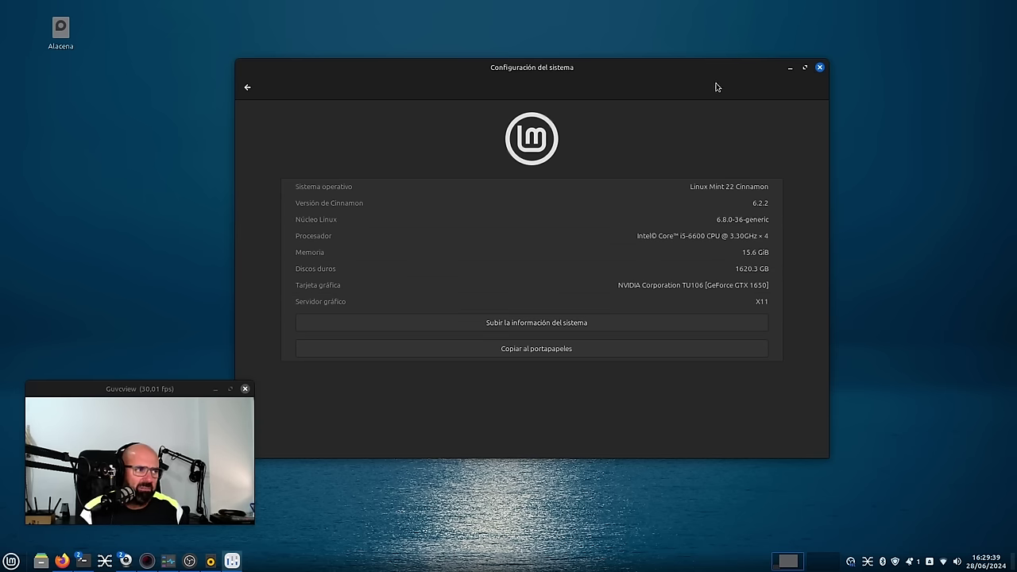
left_click_drag(678, 73, 723, 60)
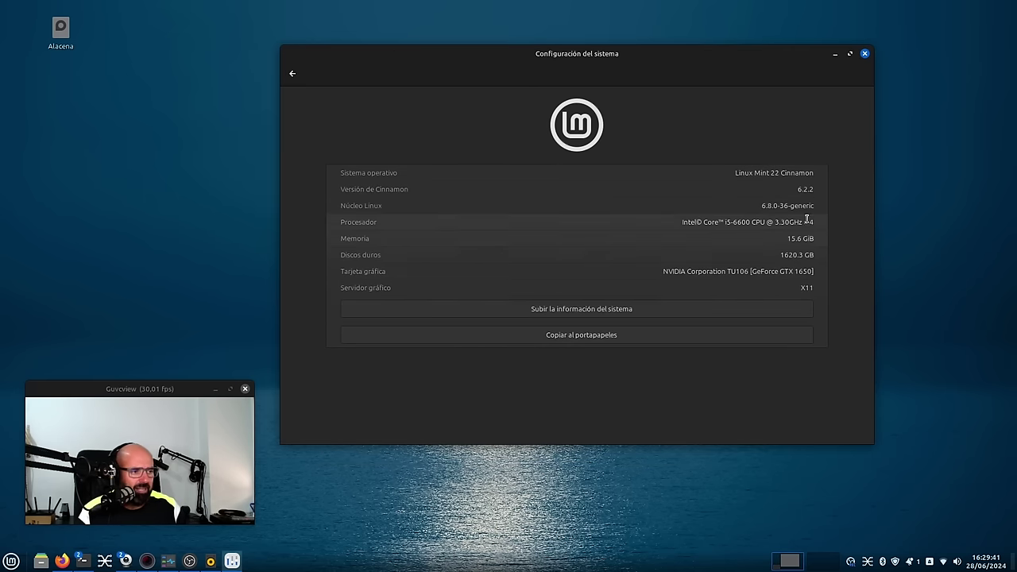
left_click(865, 55)
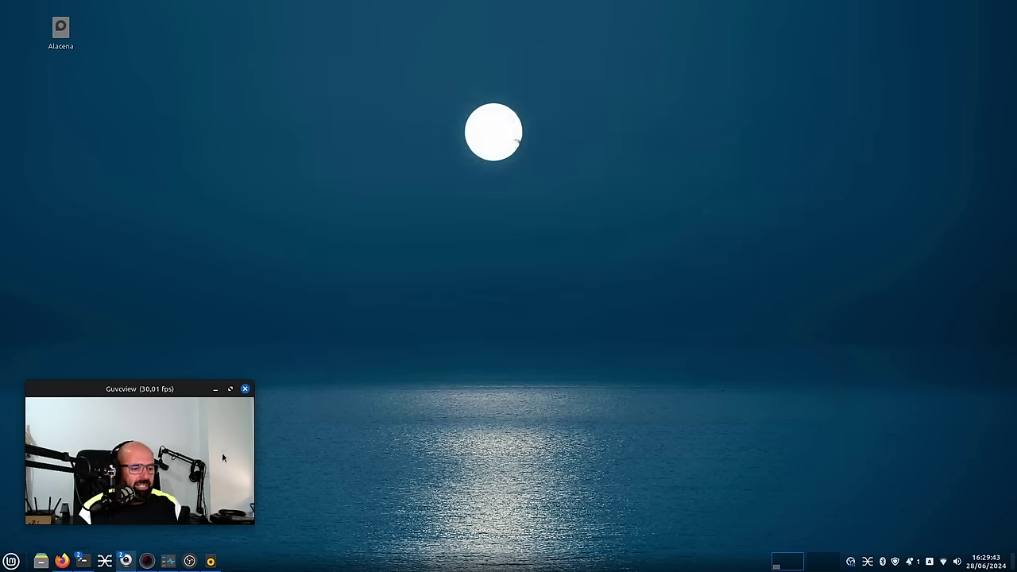
Switch to the OBS recording window and reposition it on the desktop away from the webcam preview.
mouse_move(147, 561)
left_click(295, 489)
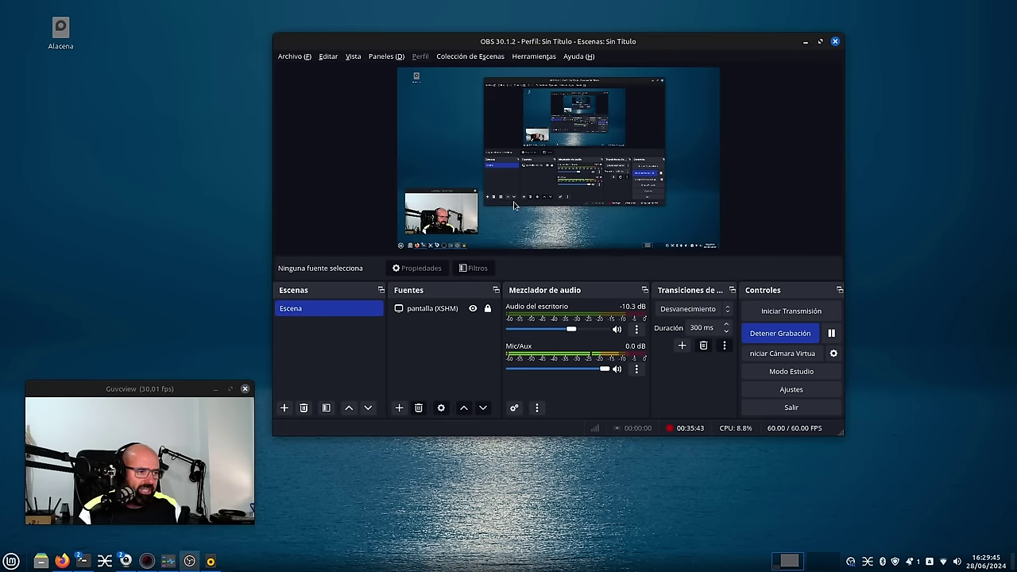
left_click_drag(561, 48, 627, 41)
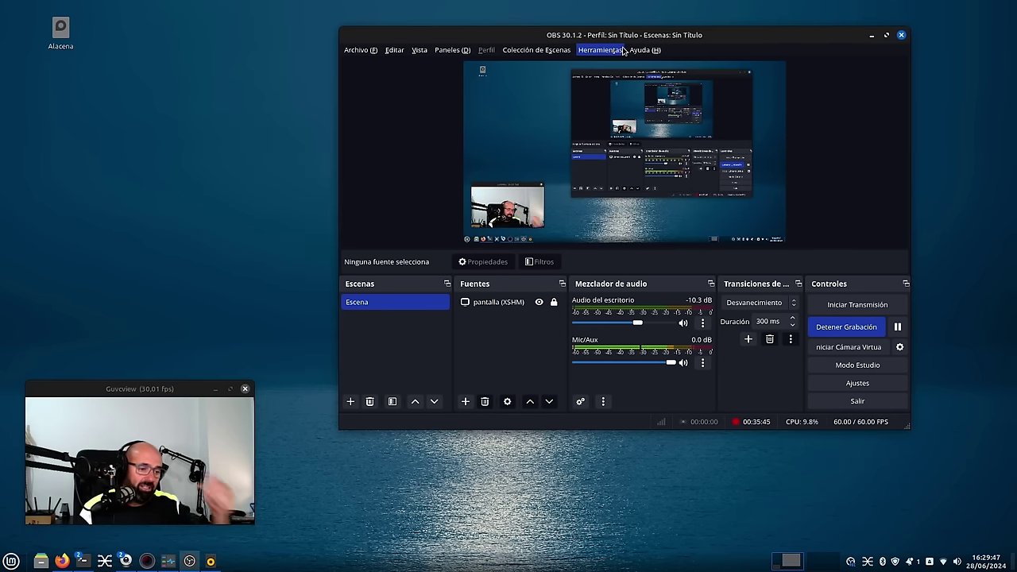